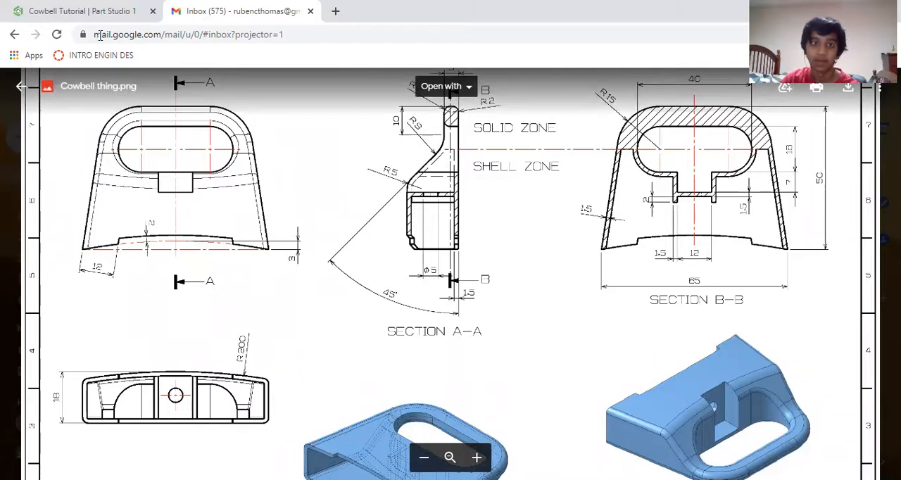
# - Start a new sketch on the Right plane in the Onshape Cowbell Tutorial document
pyautogui.click(58, 14)
pyautogui.click(856, 184)
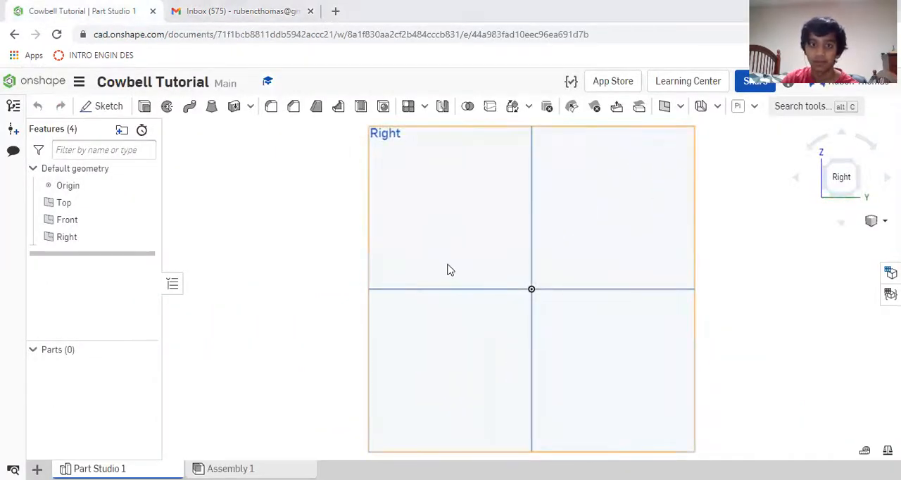
pyautogui.click(239, 10)
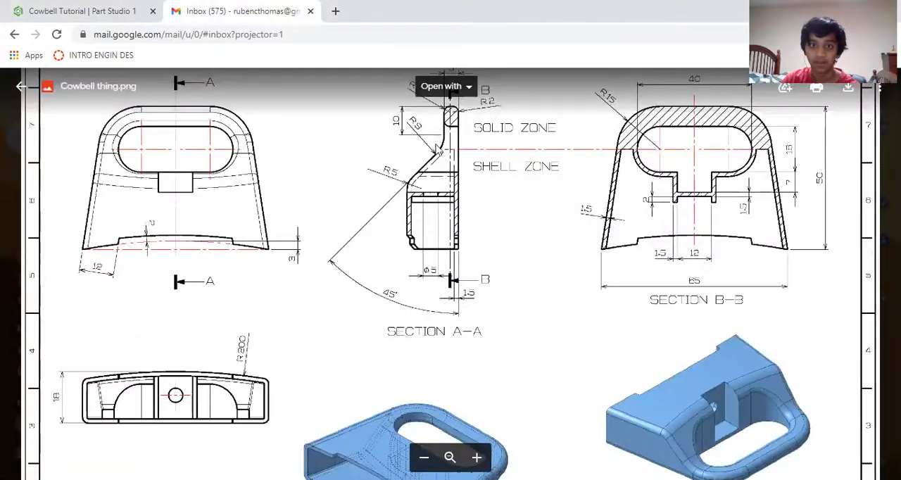
pyautogui.click(49, 12)
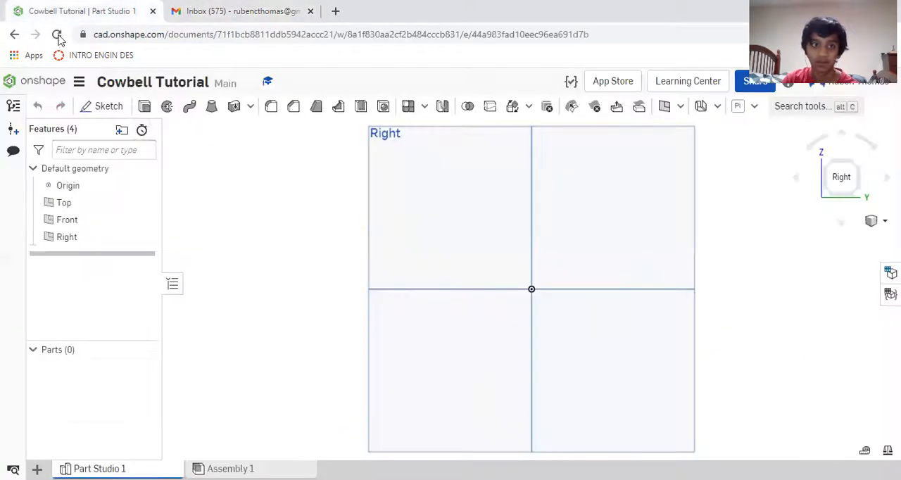
pyautogui.click(121, 109)
pyautogui.click(461, 275)
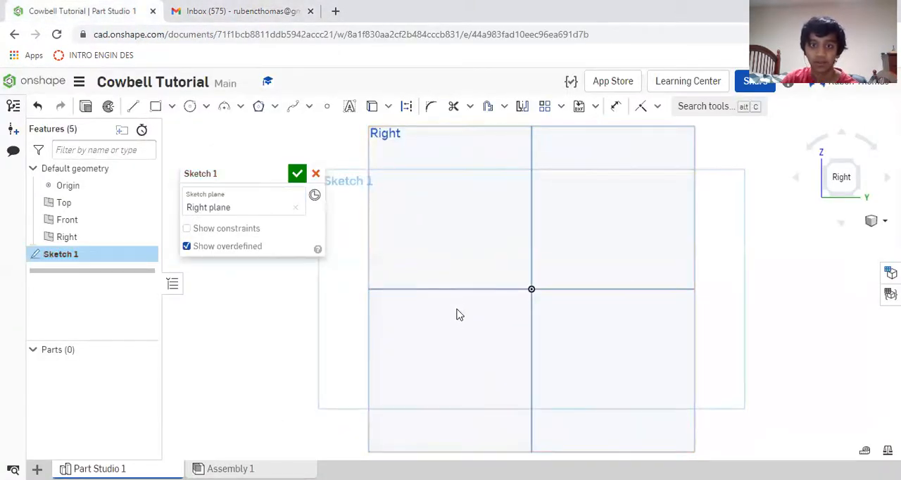
# - Following the Section A-A view of the reference drawing, sketch the profile's horizontal top line with a length of 5
pyautogui.click(271, 11)
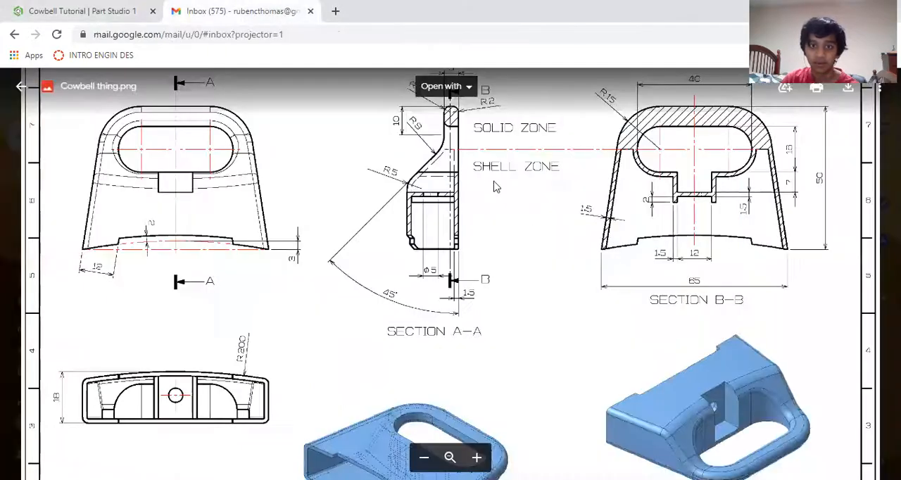
pyautogui.keyDown('ctrl'); pyautogui.scroll(3, 497, 186); pyautogui.keyUp('ctrl')
pyautogui.keyDown('ctrl'); pyautogui.scroll(-1, 495, 184); pyautogui.keyUp('ctrl')
pyautogui.moveTo(482, 157); pyautogui.dragTo(491, 257)
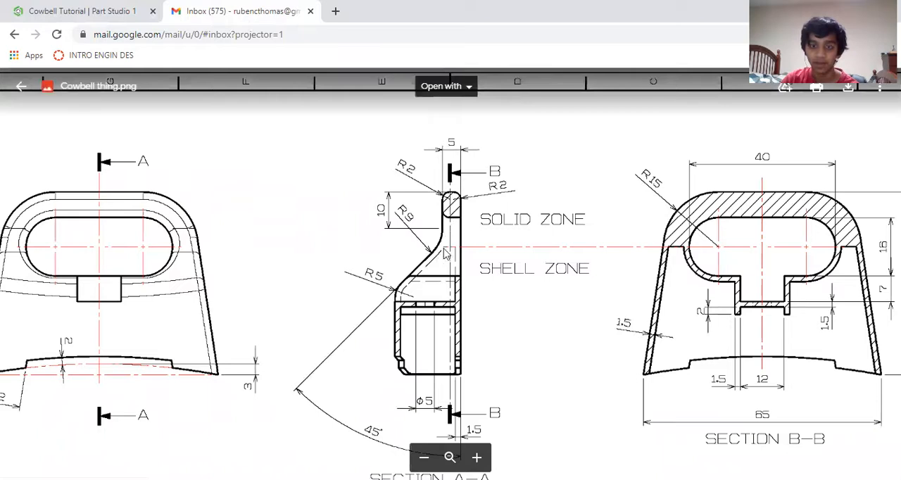
pyautogui.click(69, 12)
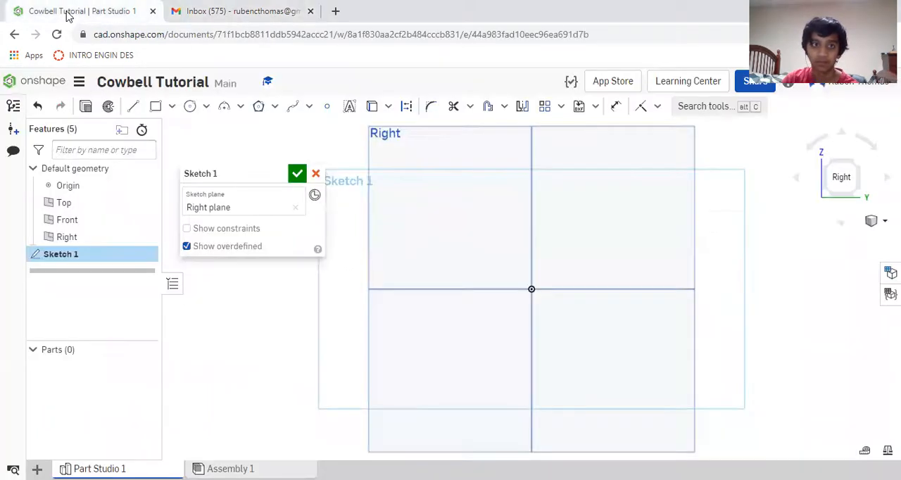
pyautogui.click(133, 105)
pyautogui.click(596, 189)
pyautogui.click(548, 189)
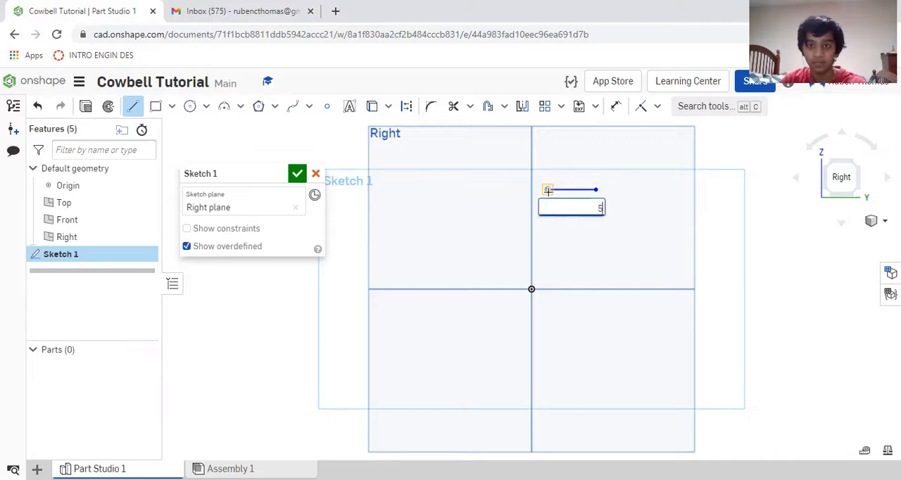
pyautogui.write('5')
pyautogui.press('Return')
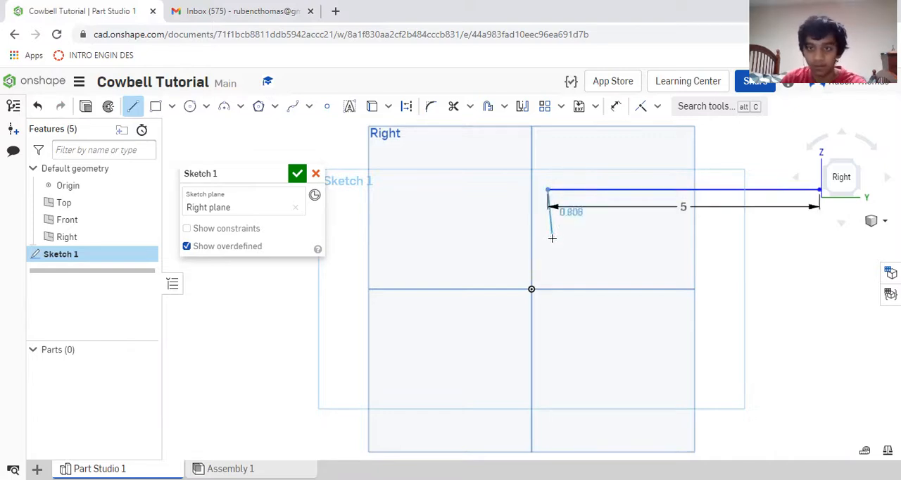
# - Draw a vertical line of length 10 downward from the left end of the top line
pyautogui.click(547, 378)
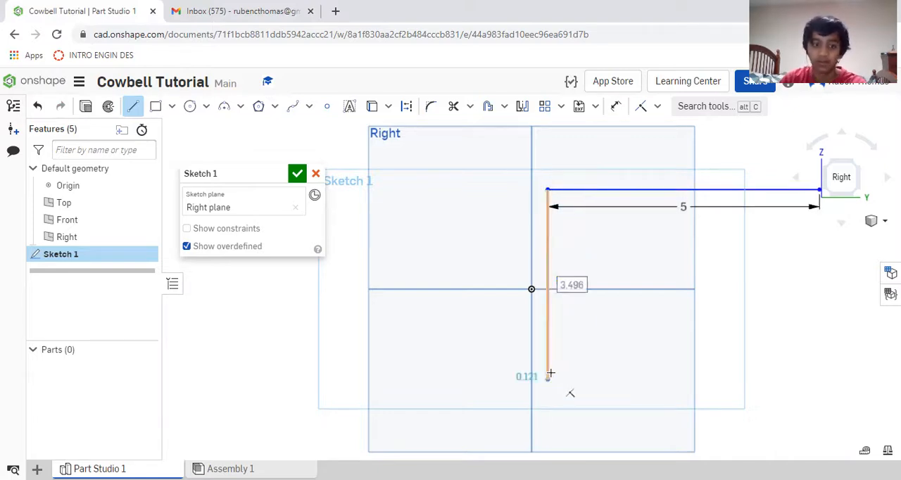
pyautogui.write('10')
pyautogui.press('Return')
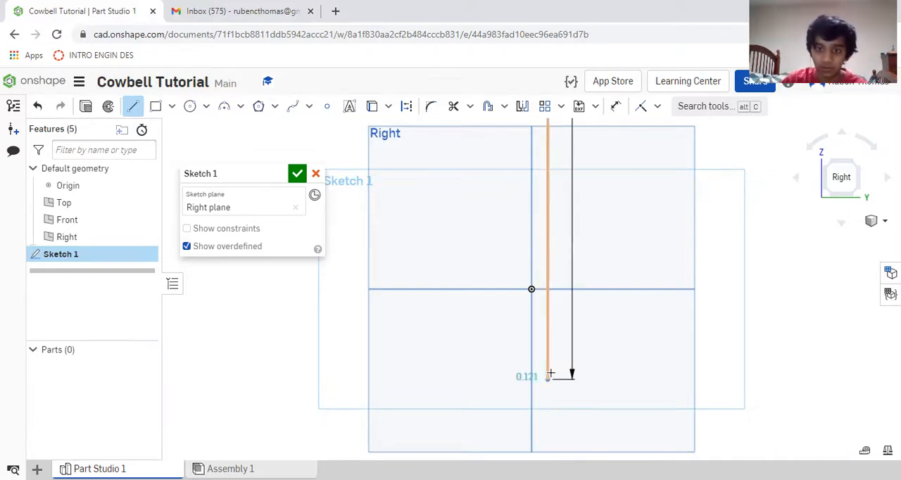
pyautogui.scroll(-9, 577, 295)
pyautogui.scroll(5, 646, 269)
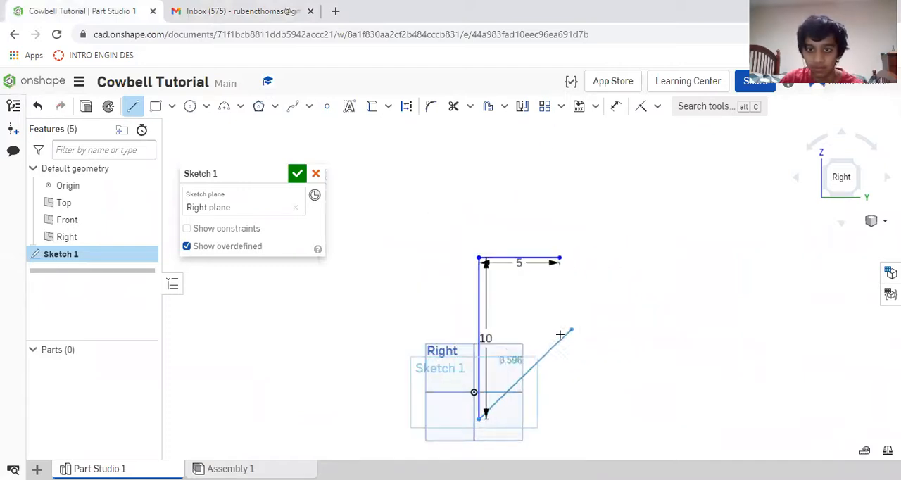
pyautogui.moveTo(560, 334); pyautogui.dragTo(570, 295, button='middle')
pyautogui.press('Escape')
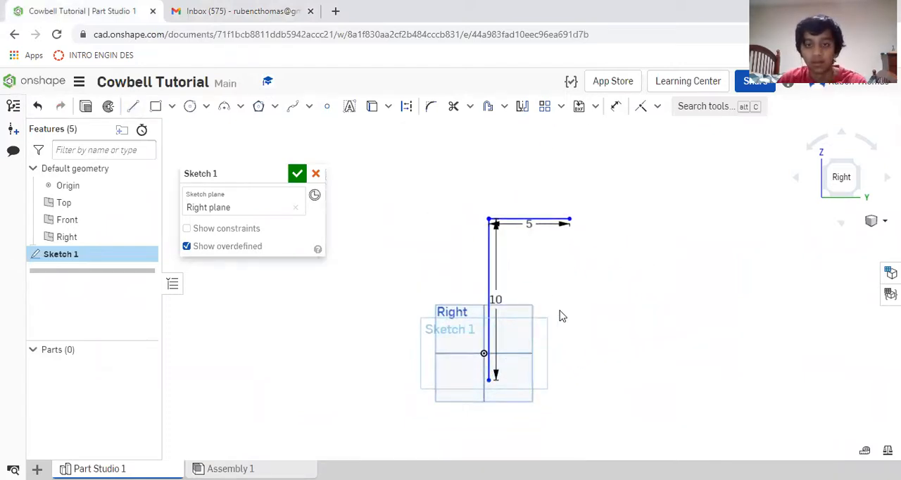
# - Constrain the corner between the horizontal and vertical lines to be coincident with the origin
pyautogui.press('d')
pyautogui.click(490, 220)
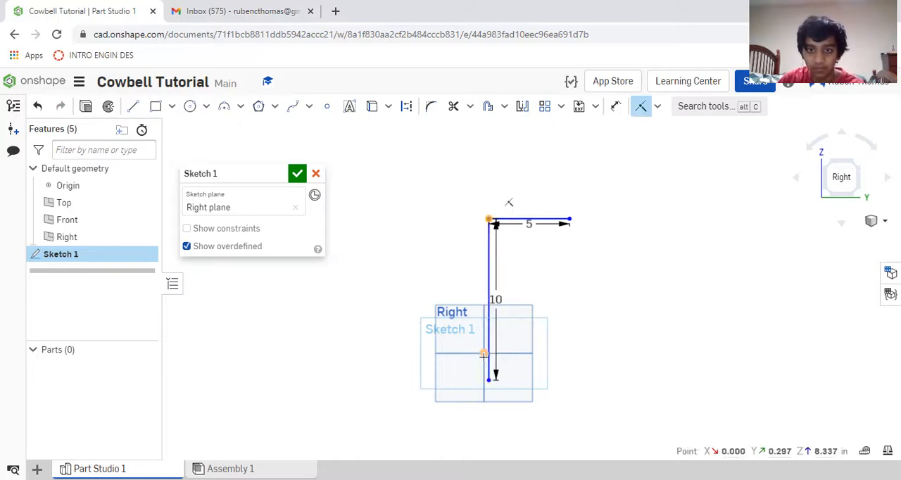
pyautogui.click(483, 355)
pyautogui.scroll(-1, 561, 346)
pyautogui.moveTo(572, 410); pyautogui.dragTo(512, 265, button='middle')
pyautogui.scroll(1, 512, 270)
pyautogui.moveTo(445, 280)
pyautogui.mouseDown(button='middle')
pyautogui.moveTo(473, 261)
pyautogui.moveTo(480, 302)
pyautogui.mouseUp(button='middle')
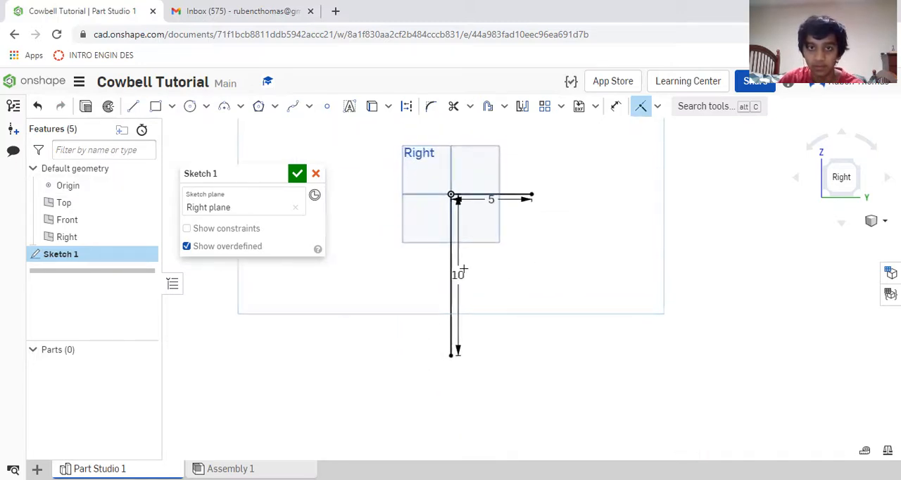
pyautogui.click(196, 9)
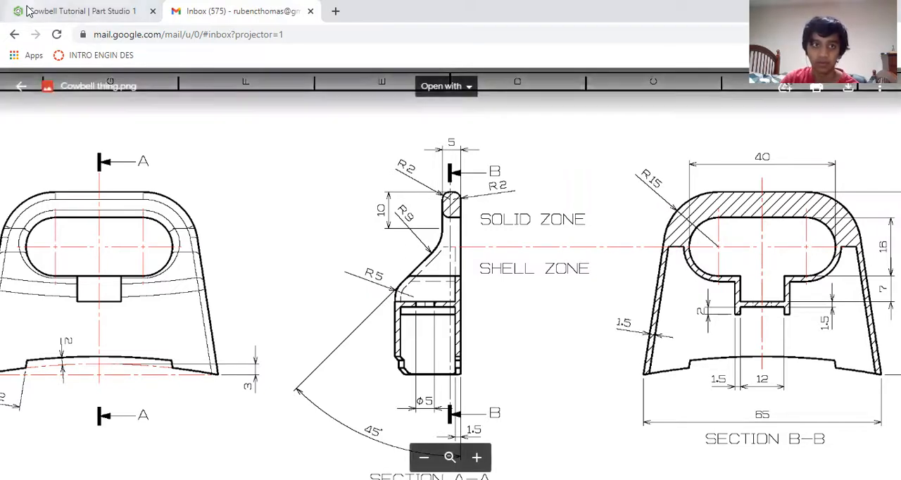
pyautogui.hotkey('ctrl', 'Tab')
pyautogui.moveTo(431, 303); pyautogui.dragTo(429, 187, button='middle')
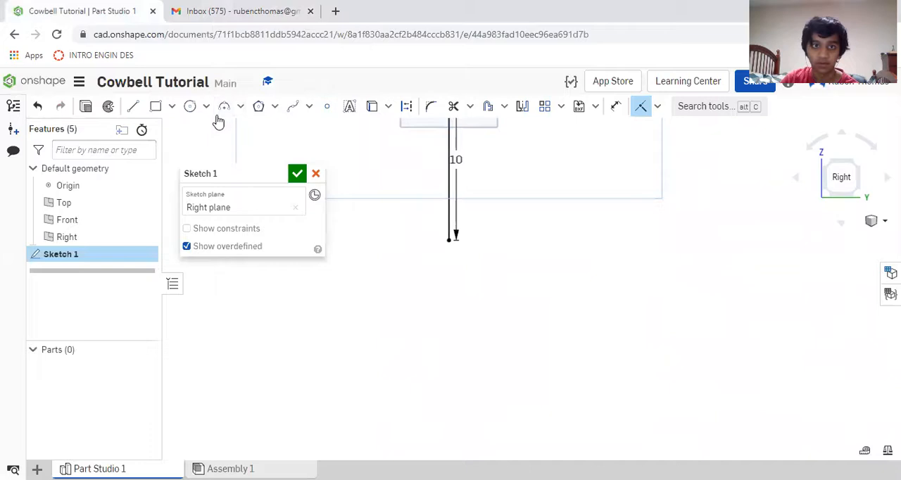
pyautogui.click(240, 107)
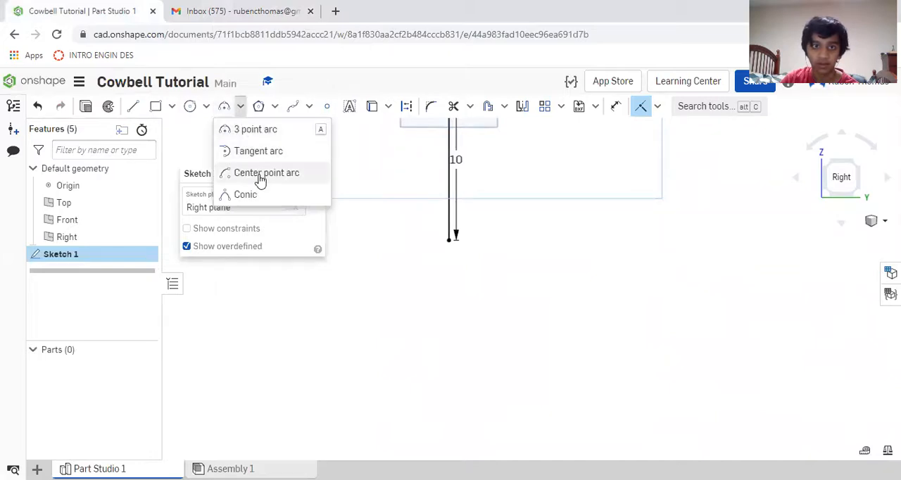
pyautogui.click(259, 174)
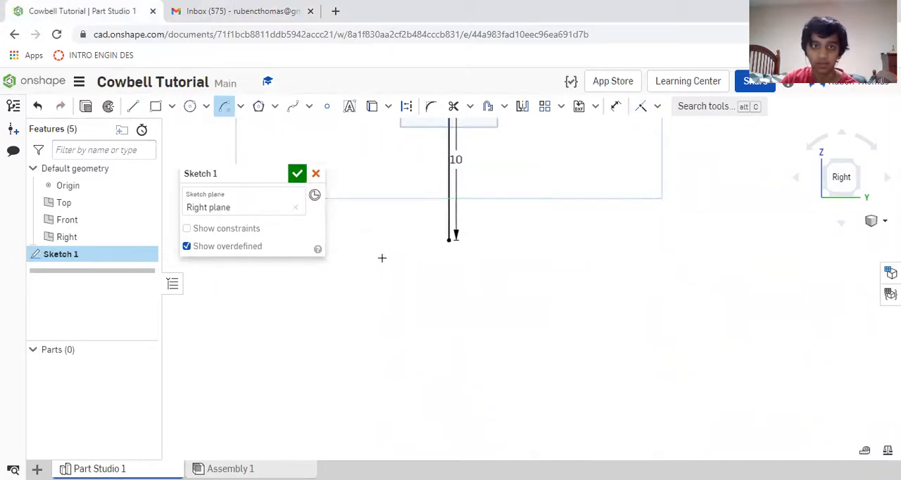
pyautogui.click(448, 240)
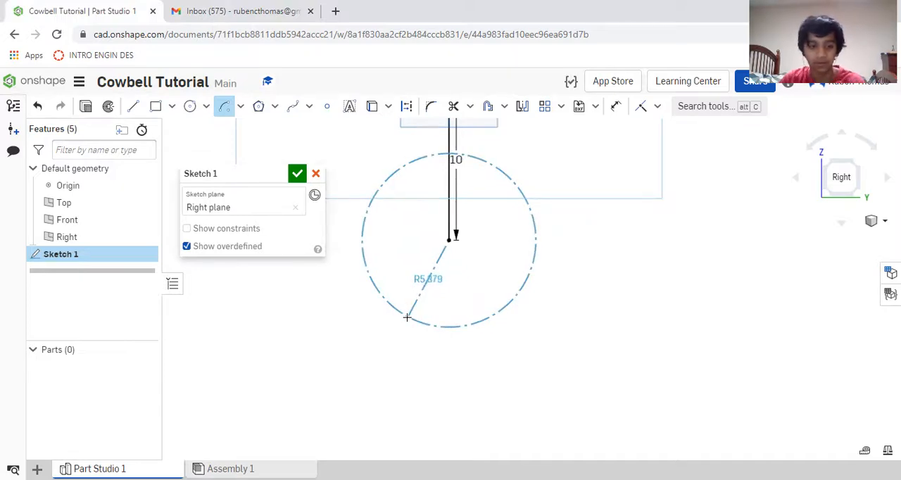
pyautogui.press('Escape')
# - Draw a 3-point arc from the lower end of the vertical line, curving down to the left, with a radius of 9
pyautogui.click(240, 106)
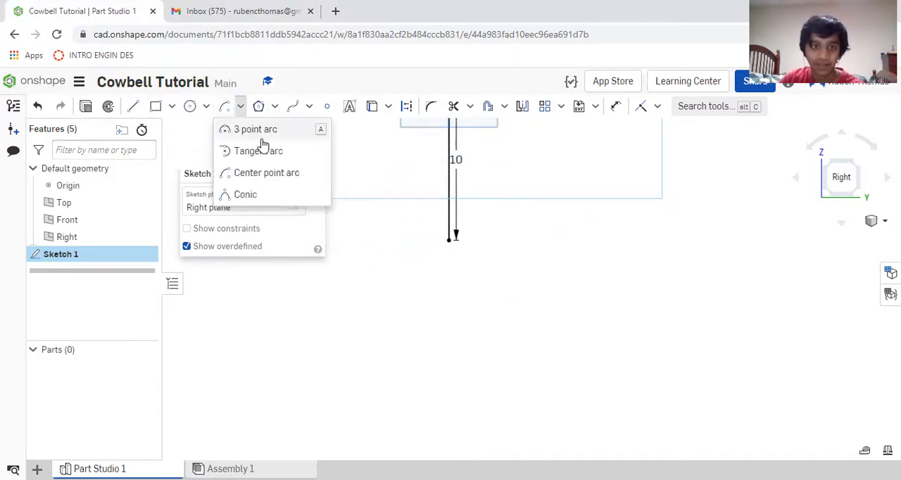
pyautogui.click(257, 131)
pyautogui.click(448, 240)
pyautogui.click(401, 333)
pyautogui.click(420, 332)
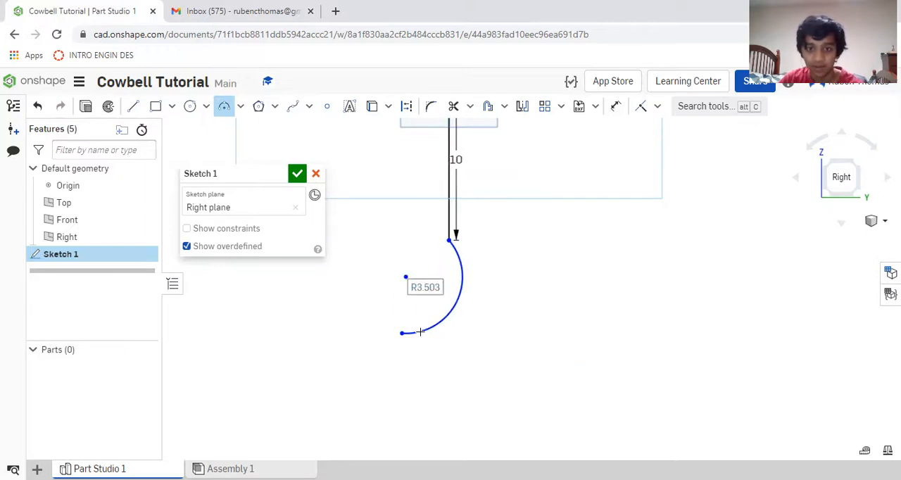
pyautogui.write('9')
pyautogui.press('Return')
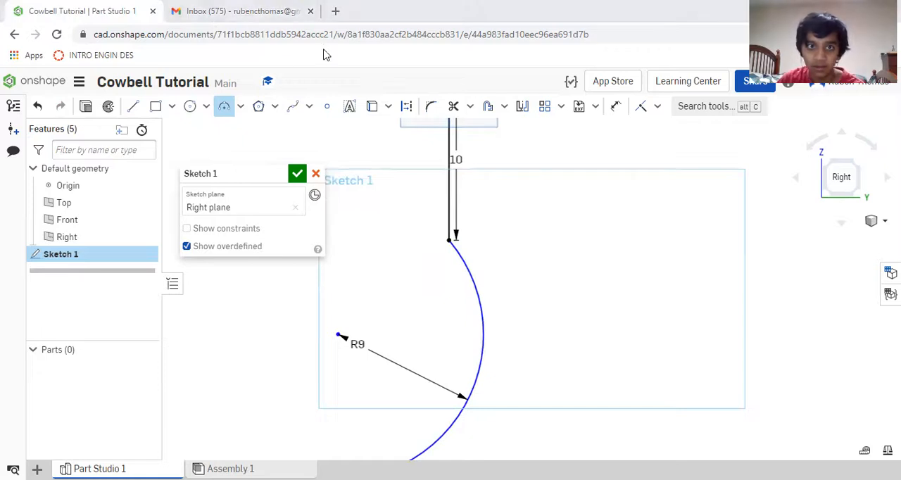
# - Constrain the radius 9 arc to be tangent to the vertical line
pyautogui.click(240, 10)
pyautogui.click(81, 11)
pyautogui.scroll(-1, 514, 358)
pyautogui.moveTo(513, 380); pyautogui.dragTo(503, 249, button='middle')
pyautogui.scroll(-1, 500, 234)
pyautogui.moveTo(501, 214); pyautogui.dragTo(501, 332, button='middle')
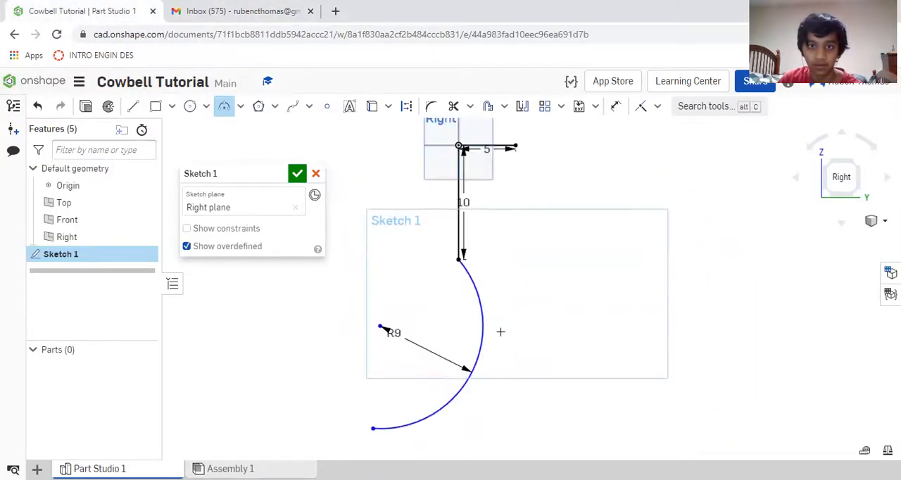
pyautogui.press('q')
pyautogui.click(469, 269)
pyautogui.click(459, 228)
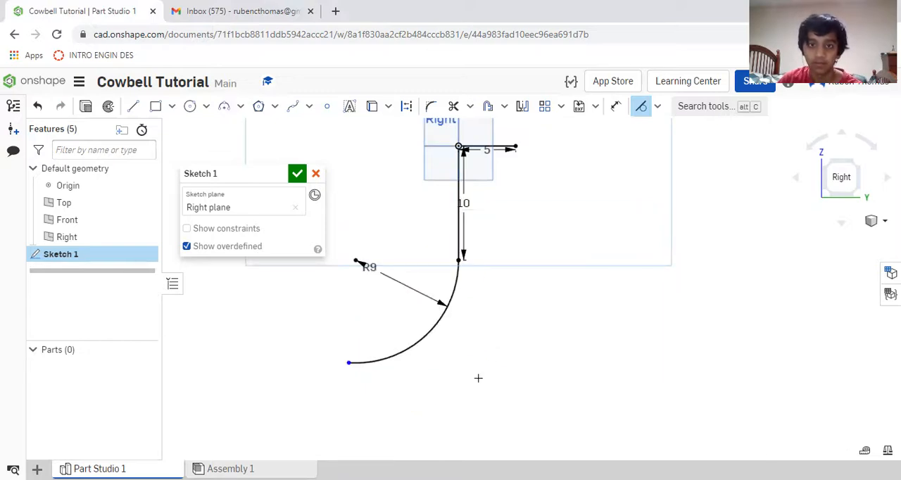
pyautogui.press('Escape')
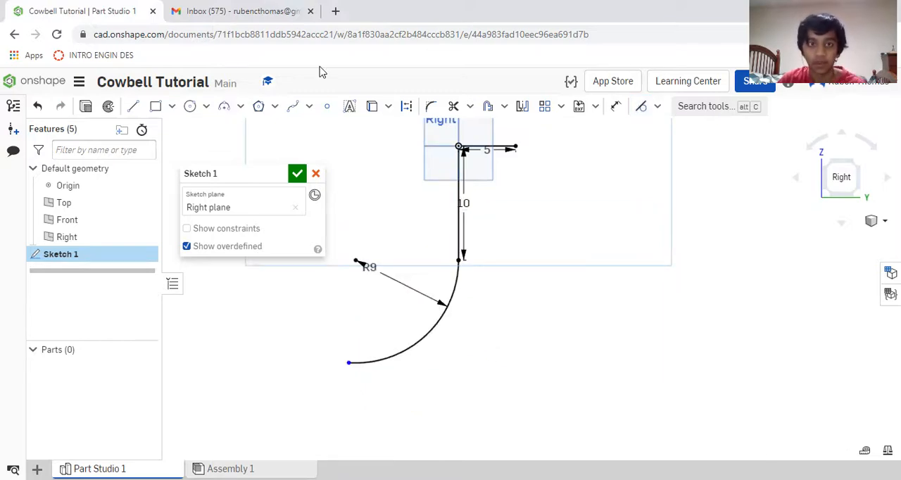
pyautogui.click(240, 11)
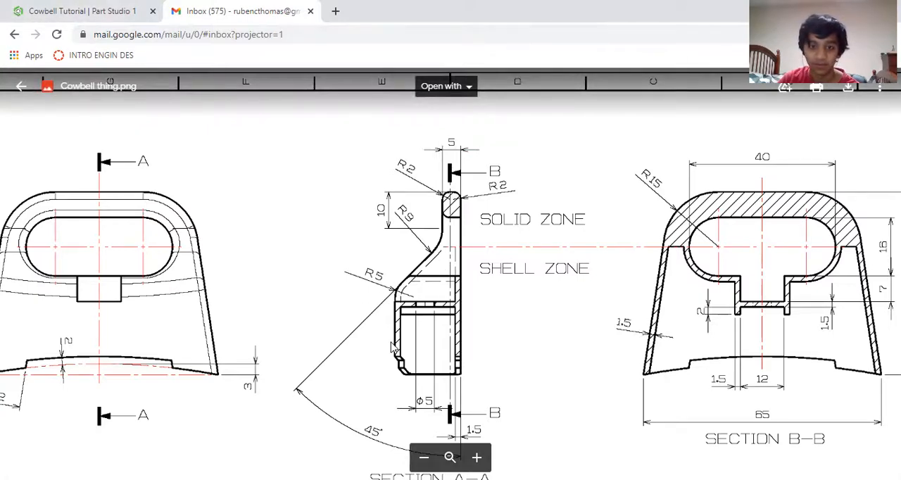
pyautogui.click(77, 10)
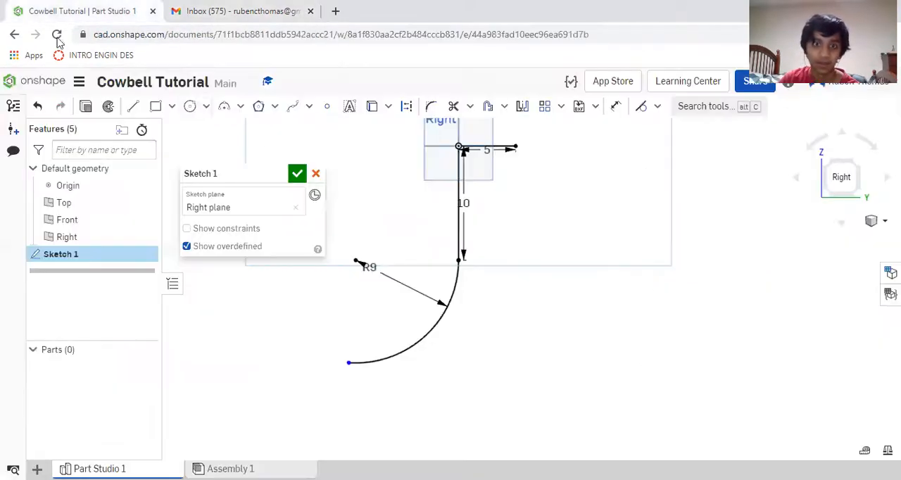
pyautogui.click(133, 106)
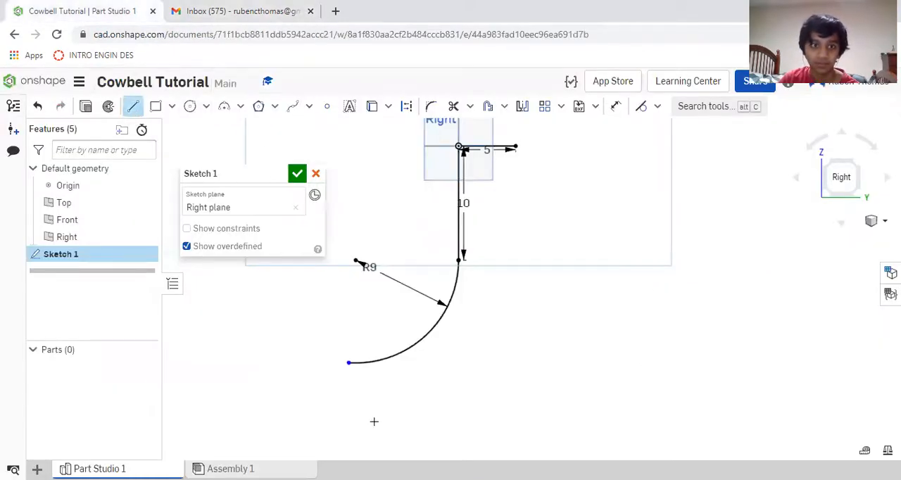
pyautogui.click(347, 363)
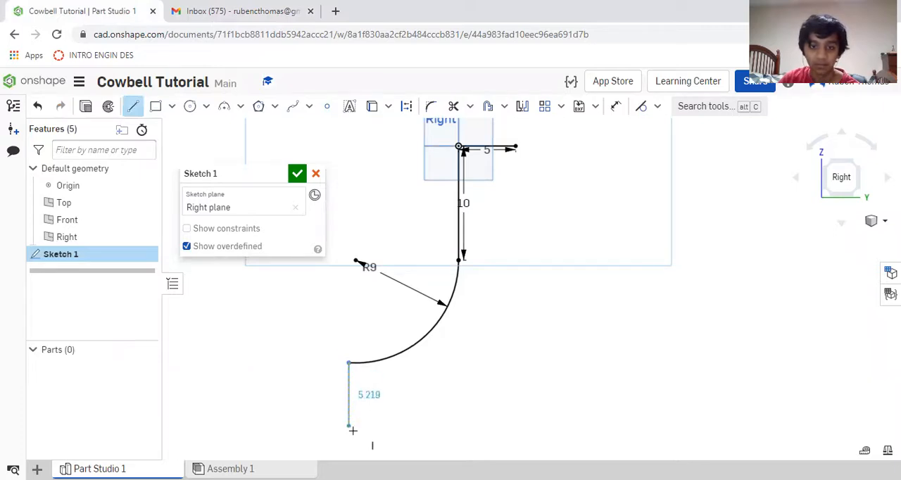
pyautogui.click(239, 11)
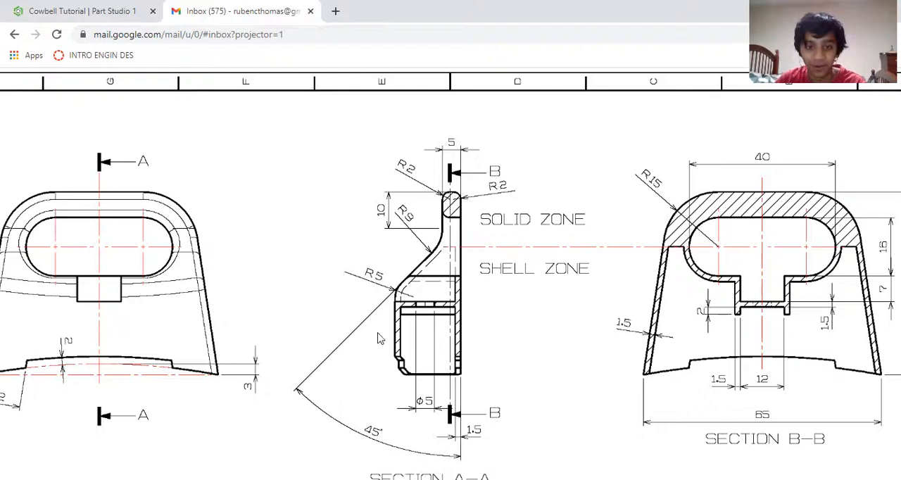
pyautogui.click(86, 13)
pyautogui.press('Escape')
pyautogui.click(349, 393)
pyautogui.press('Delete')
# - Draw a slanted line about 10.8 long from the arc's lower end, down to the left, continued by a vertical line about 15.5 long downward
pyautogui.moveTo(350, 408); pyautogui.dragTo(443, 283, button='middle')
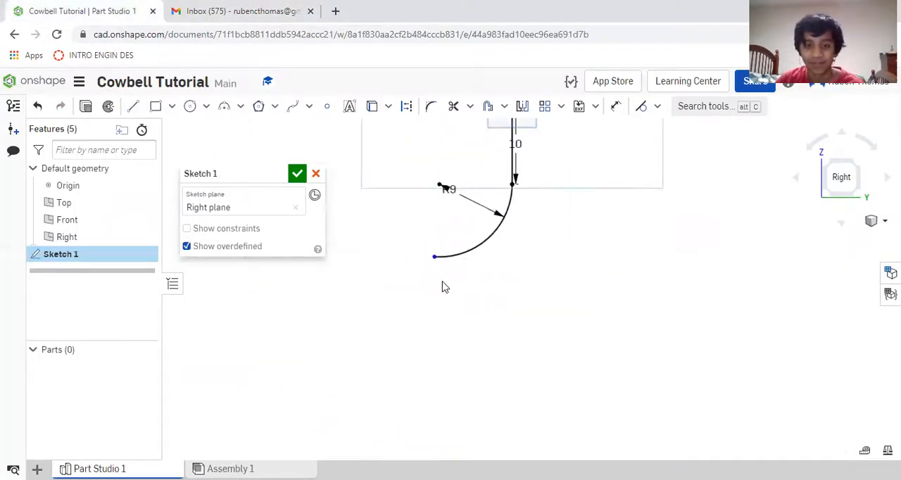
pyautogui.press('l')
pyautogui.click(435, 256)
pyautogui.click(362, 303)
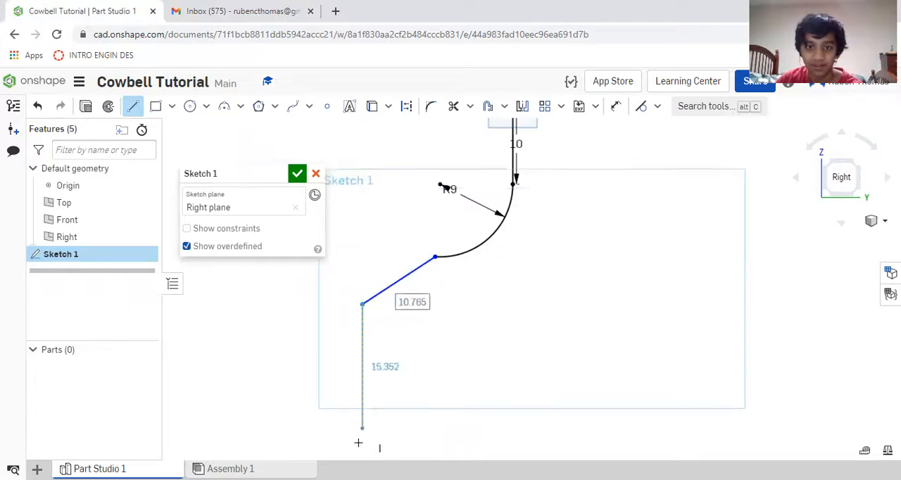
pyautogui.click(362, 428)
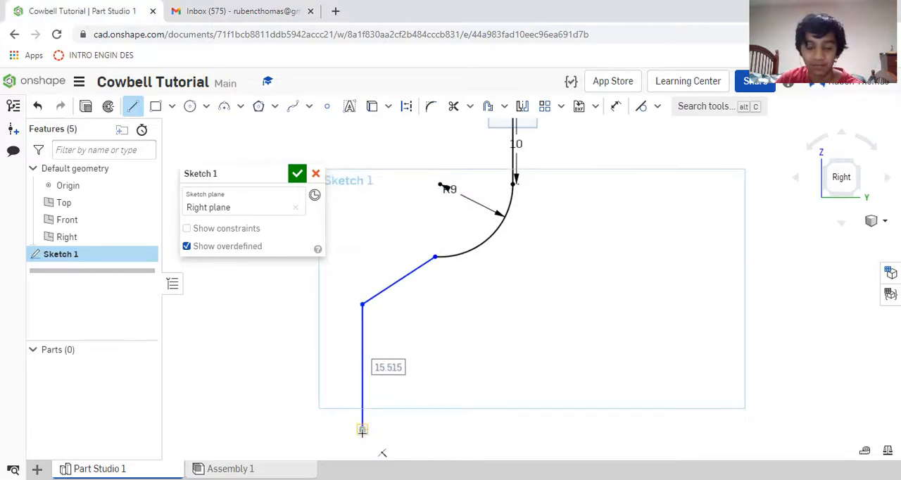
# - Draw a horizontal base line about 24.9 long to the right and close the profile up to the right end of the top line
pyautogui.scroll(-2, 361, 429)
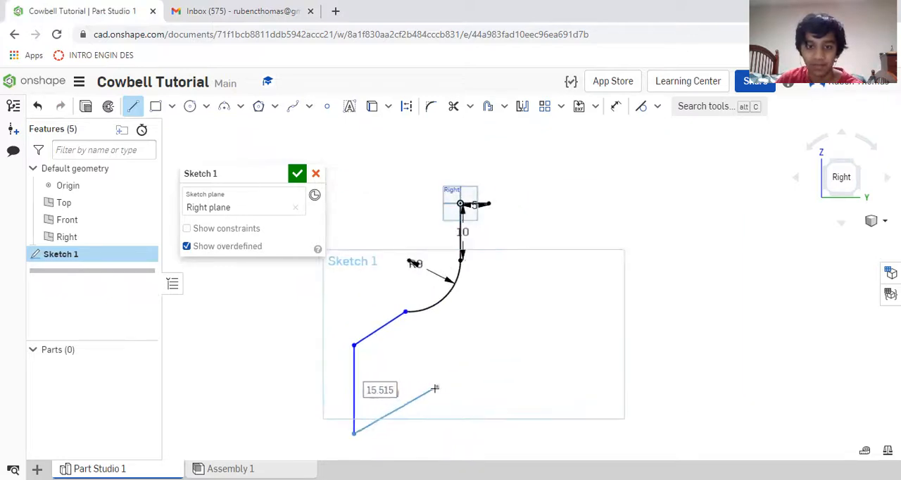
pyautogui.click(496, 434)
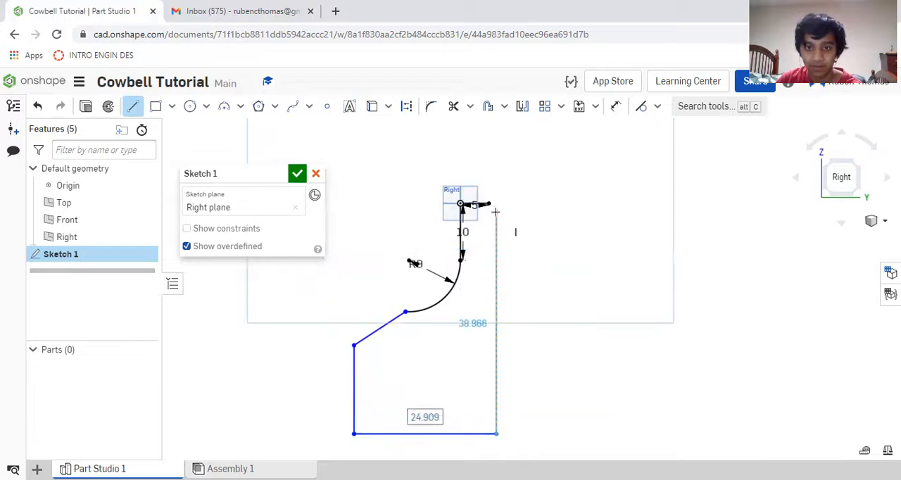
pyautogui.click(490, 205)
pyautogui.press('Escape')
# - Constrain the long closing line on the profile's right side to be vertical
pyautogui.press('v')
pyautogui.click(491, 268)
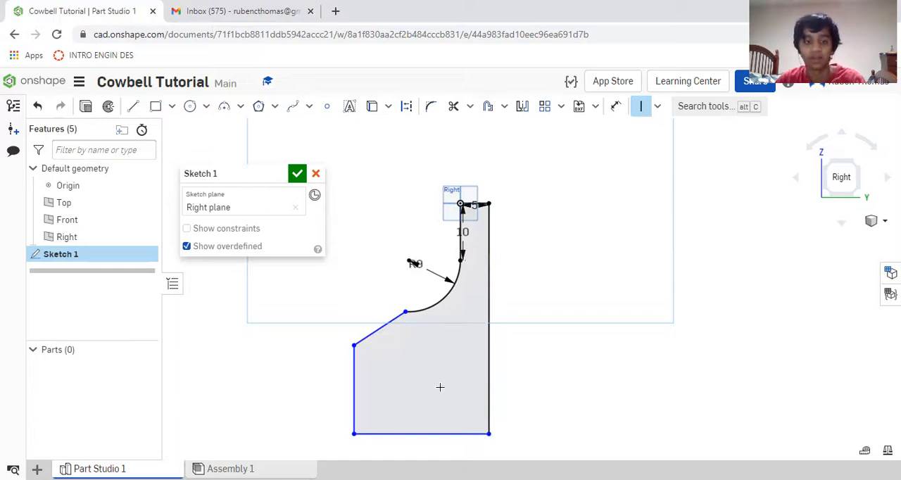
pyautogui.press('Escape')
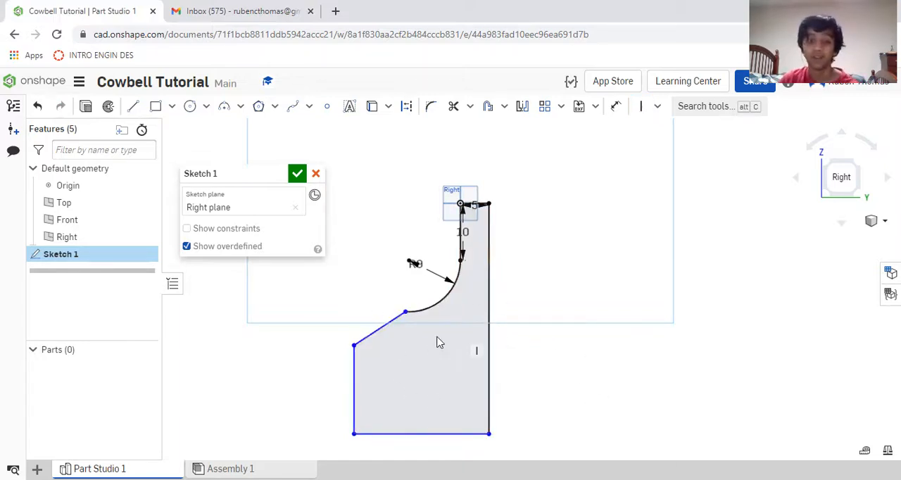
# - Dimension the angle between the slanted line and the right vertical line as 45°, as given in Section A-A of the reference drawing
pyautogui.click(236, 11)
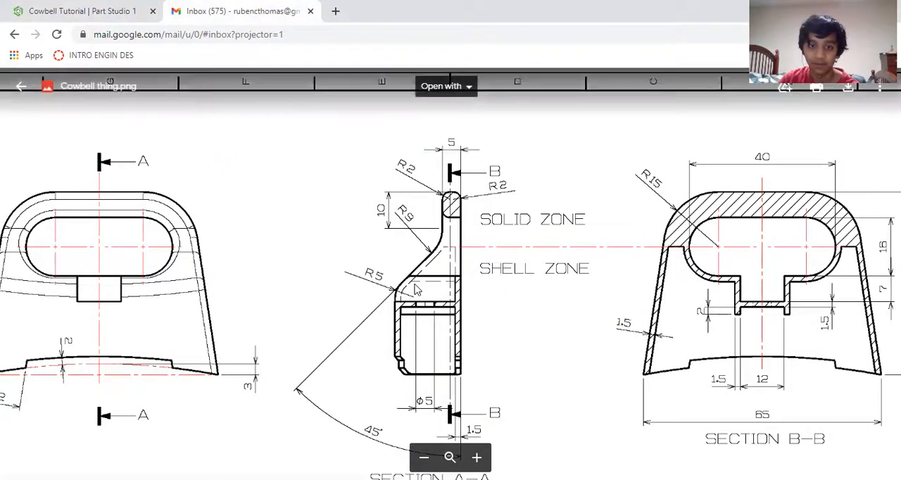
pyautogui.click(100, 20)
pyautogui.press('d')
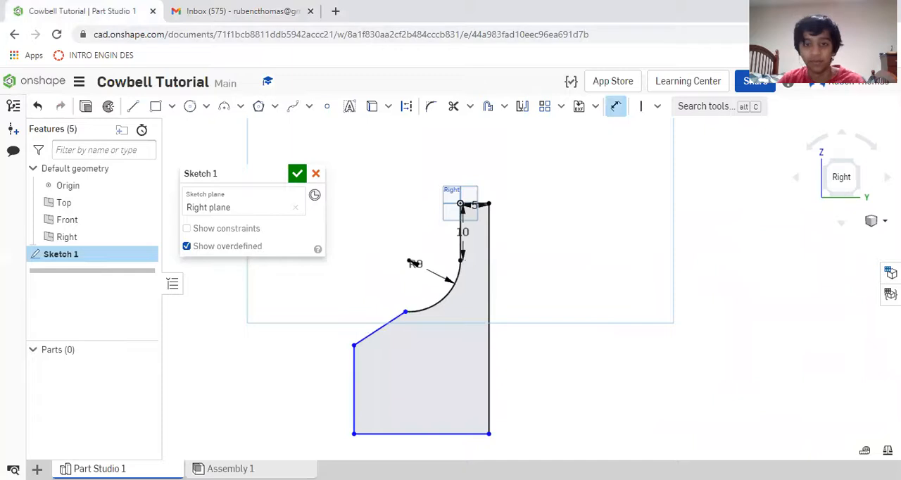
pyautogui.click(488, 342)
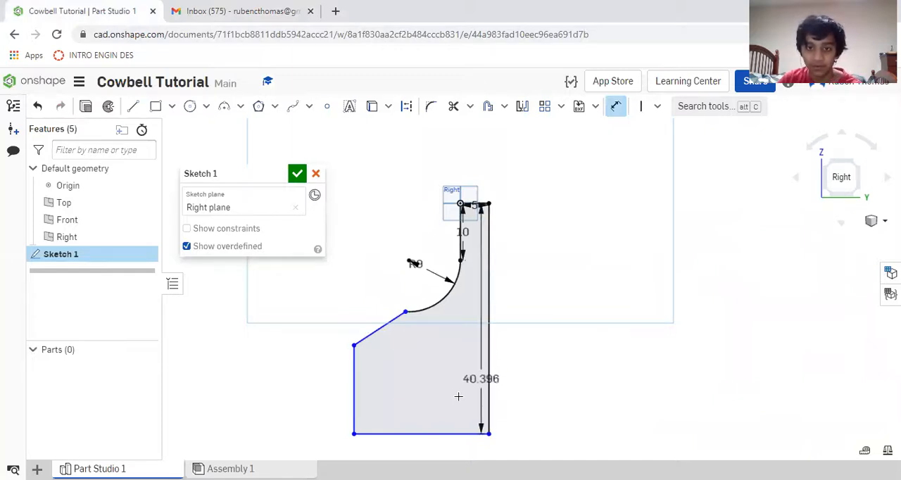
pyautogui.click(382, 328)
pyautogui.scroll(-3, 415, 199)
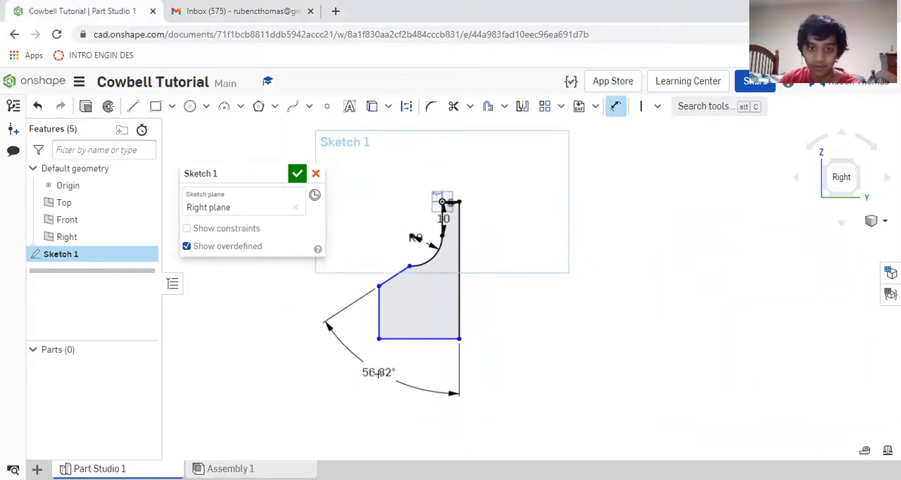
pyautogui.click(379, 374)
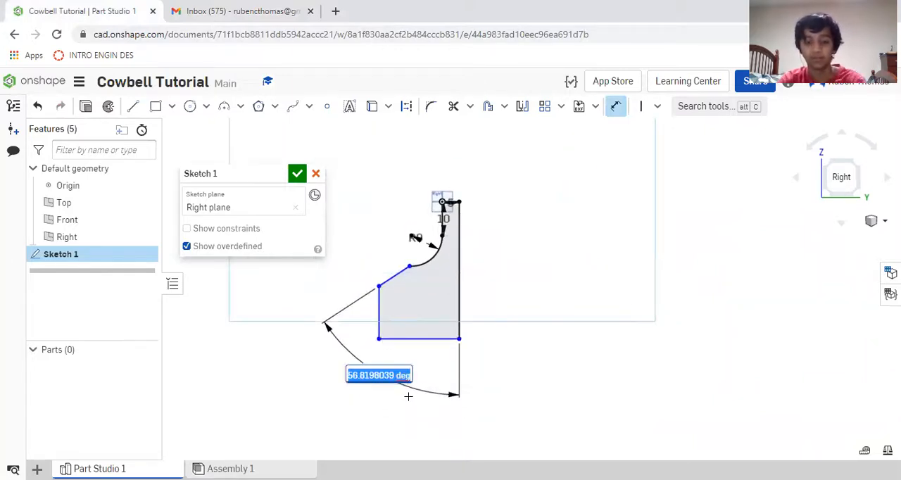
pyautogui.write('45')
pyautogui.press('Return')
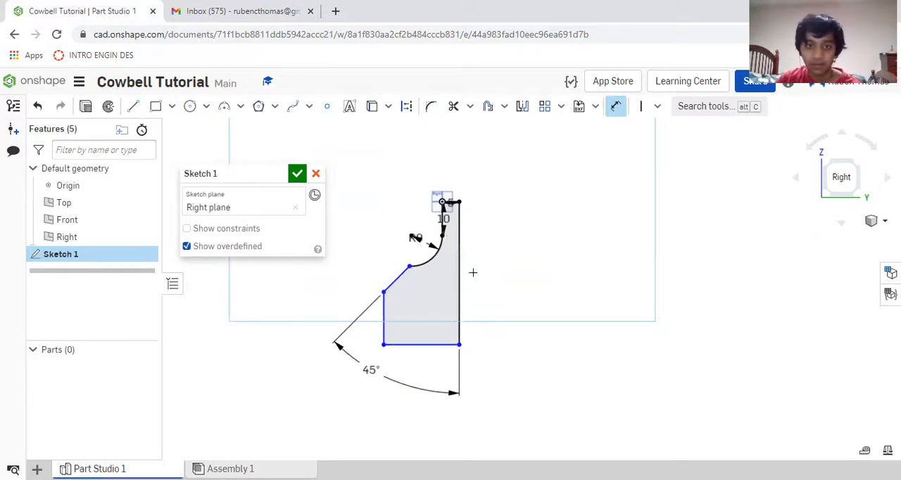
# - Constrain the slanted line to be tangent to the radius 9 arc
pyautogui.press('t')
pyautogui.click(399, 280)
pyautogui.click(425, 268)
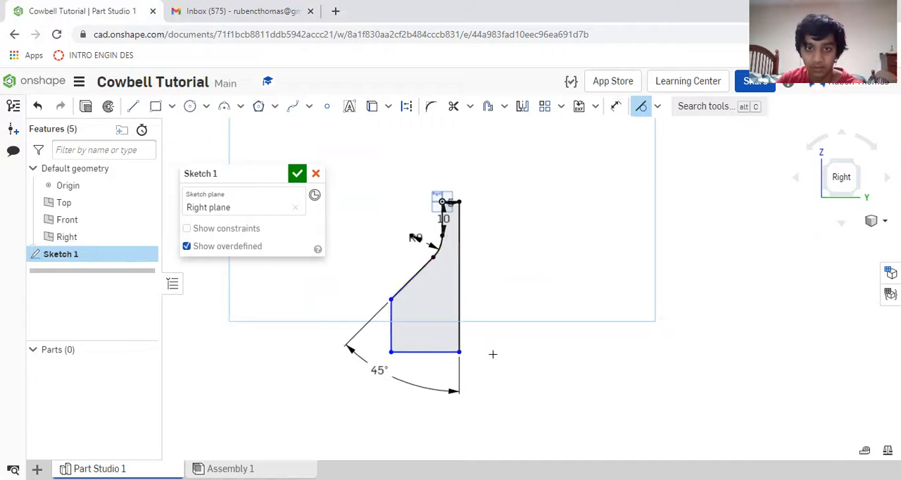
# - Examine the views of the reference drawing in Gmail for the side profile's overall height and base depth
pyautogui.click(236, 11)
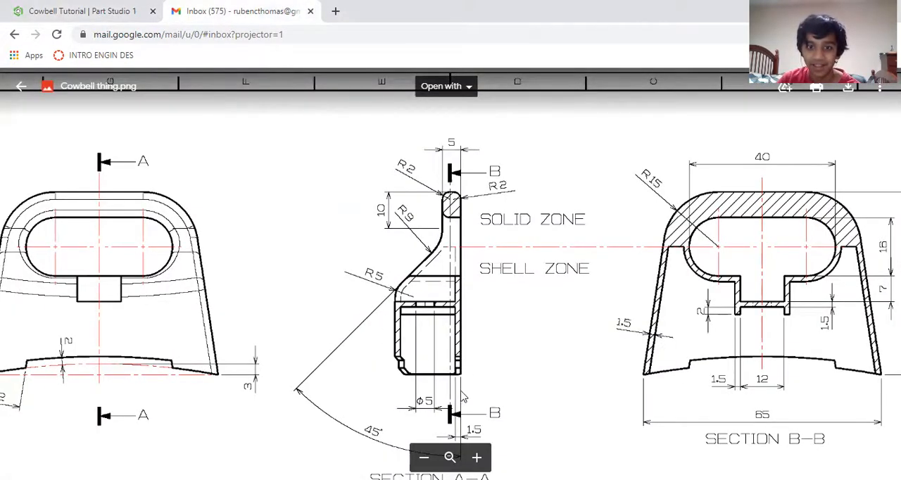
pyautogui.scroll(-3, 436, 352)
pyautogui.scroll(4, 411, 288)
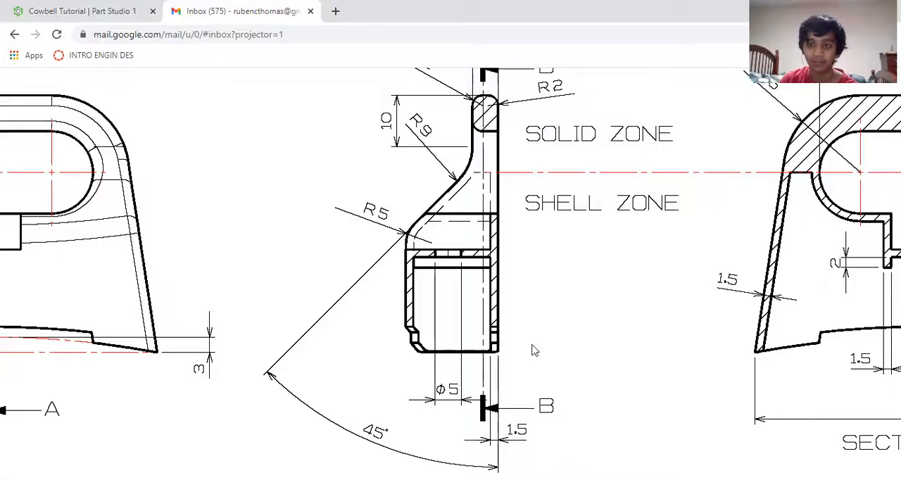
pyautogui.keyDown('ctrl'); pyautogui.scroll(-4, 532, 346); pyautogui.keyUp('ctrl')
pyautogui.keyDown('ctrl'); pyautogui.scroll(2, 520, 322); pyautogui.keyUp('ctrl')
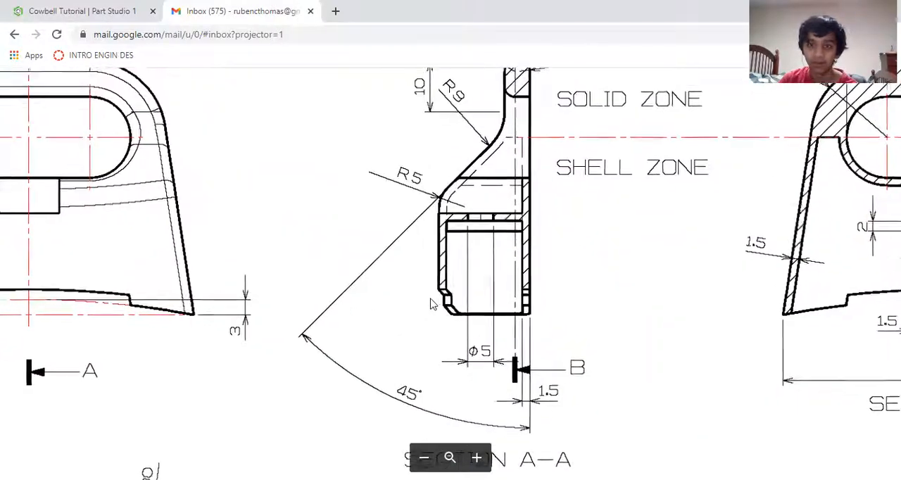
pyautogui.scroll(2, 548, 205)
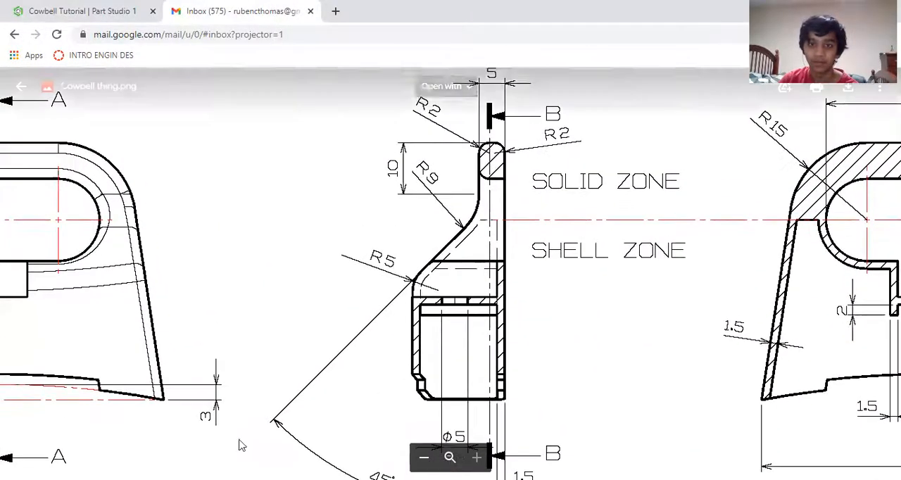
pyautogui.keyDown('ctrl'); pyautogui.scroll(-2, 541, 329); pyautogui.keyUp('ctrl')
pyautogui.moveTo(489, 387)
pyautogui.mouseDown()
pyautogui.moveTo(394, 340)
pyautogui.moveTo(509, 298)
pyautogui.moveTo(510, 327)
pyautogui.mouseUp()
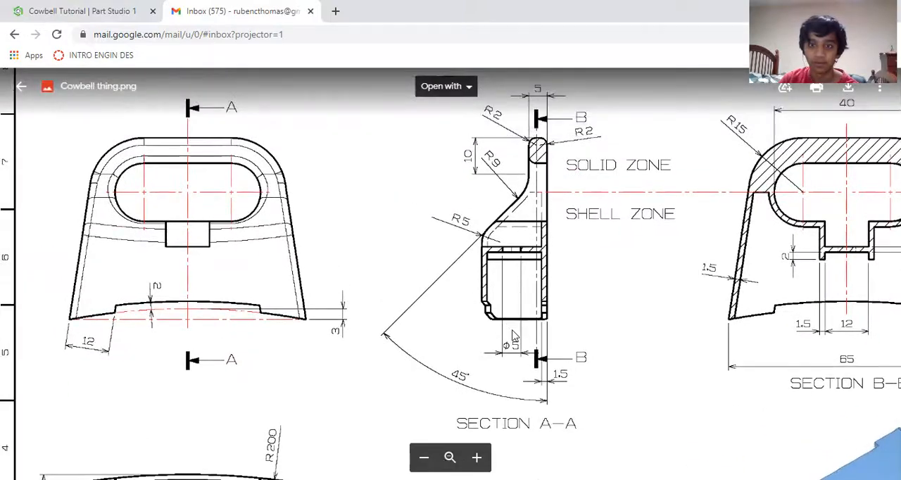
pyautogui.hscroll(5, 514, 338)
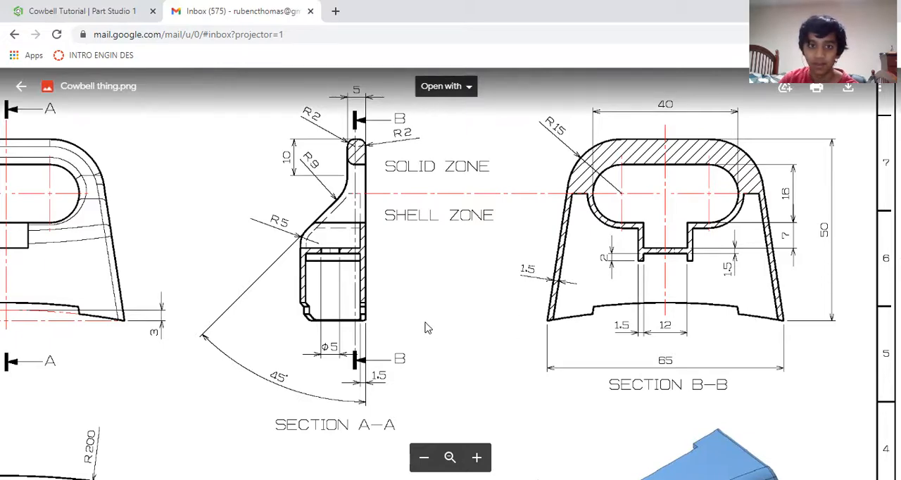
pyautogui.scroll(-4, 427, 328)
pyautogui.hscroll(-5, 427, 328)
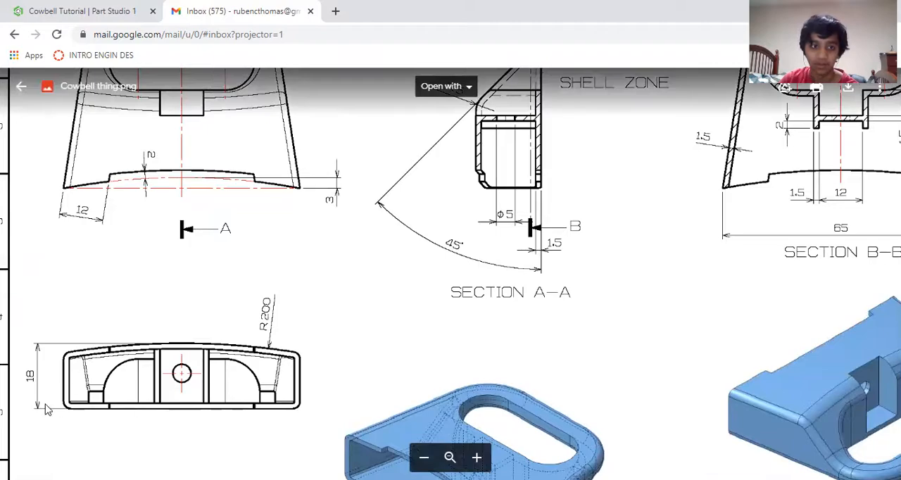
pyautogui.moveTo(621, 203)
pyautogui.mouseDown()
pyautogui.moveTo(594, 282)
pyautogui.moveTo(604, 169)
pyautogui.mouseUp()
pyautogui.moveTo(479, 198); pyautogui.dragTo(475, 284)
pyautogui.moveTo(609, 224)
pyautogui.mouseDown()
pyautogui.moveTo(583, 316)
pyautogui.moveTo(555, 354)
pyautogui.mouseUp()
pyautogui.moveTo(767, 243); pyautogui.dragTo(723, 242)
pyautogui.moveTo(386, 234); pyautogui.dragTo(502, 211)
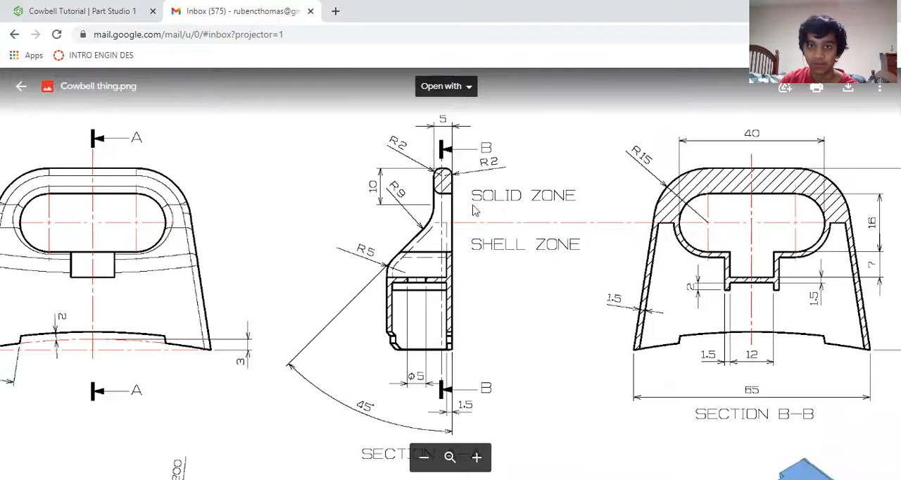
# - Switch back to the Onshape sketch and dimension the right vertical line's length as 50
pyautogui.click(61, 6)
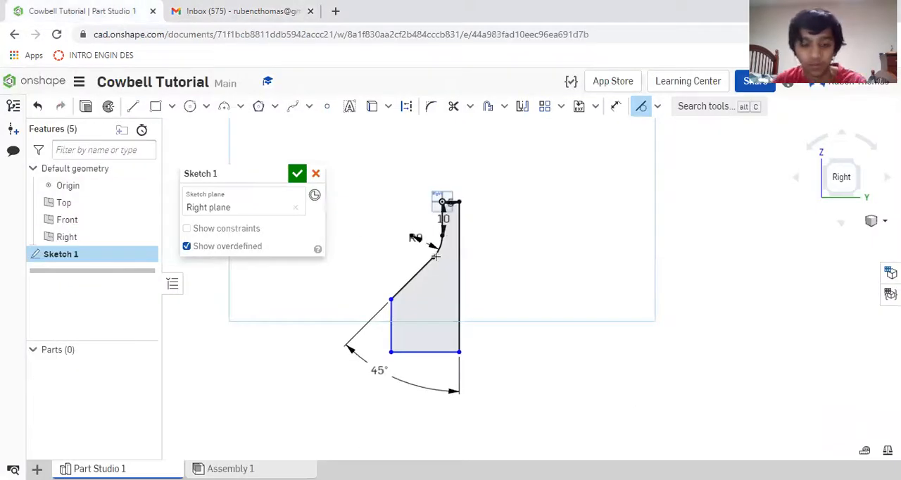
pyautogui.press('u')
pyautogui.click(470, 271)
pyautogui.click(499, 278)
pyautogui.write('50')
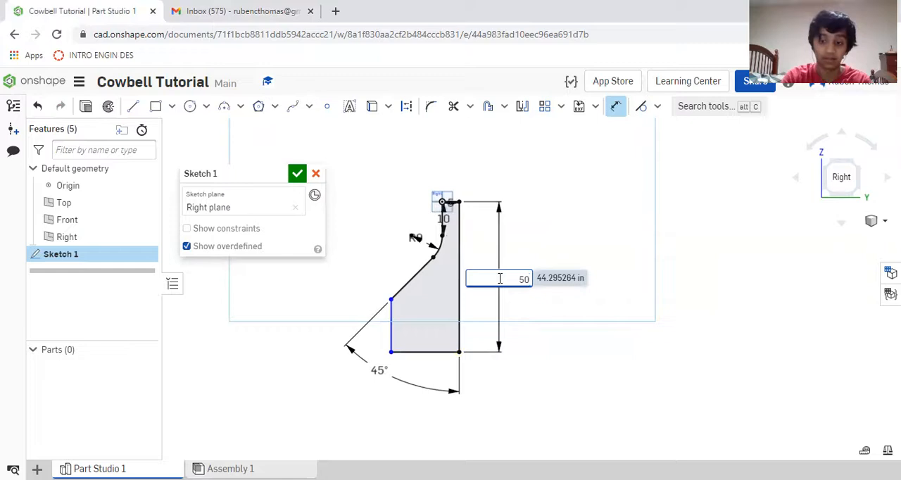
pyautogui.press('Return')
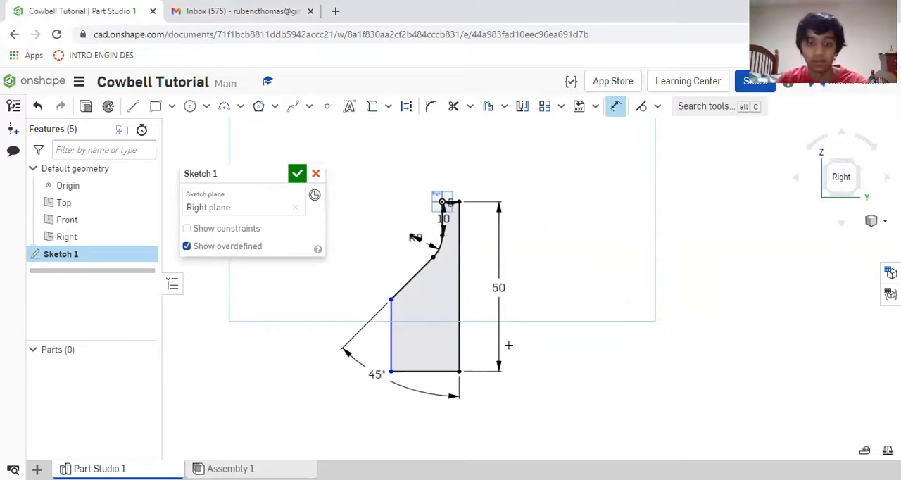
# - Dimension the horizontal base line's length as 18
pyautogui.click(422, 371)
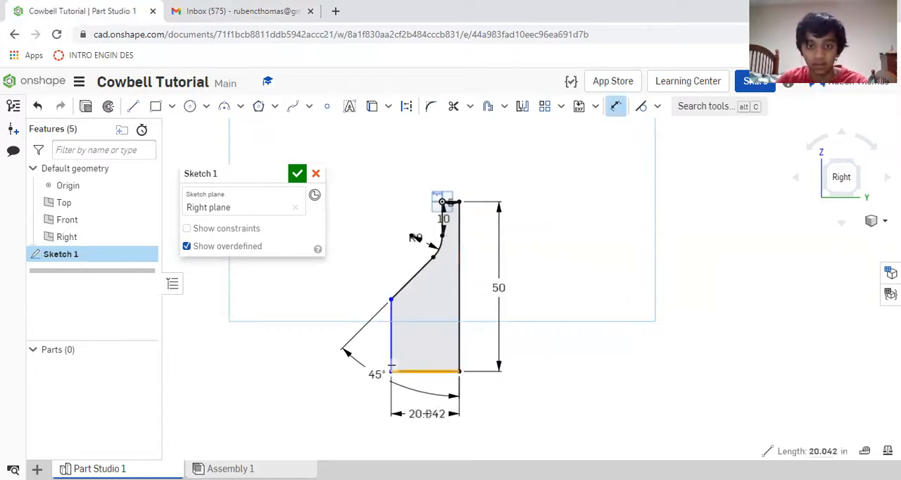
pyautogui.click(426, 414)
pyautogui.write('15')
pyautogui.press('Return')
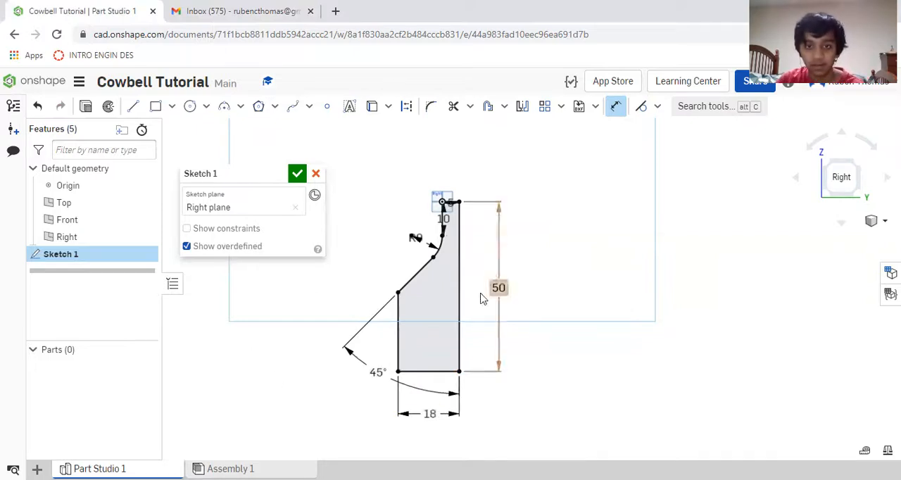
pyautogui.press('Escape')
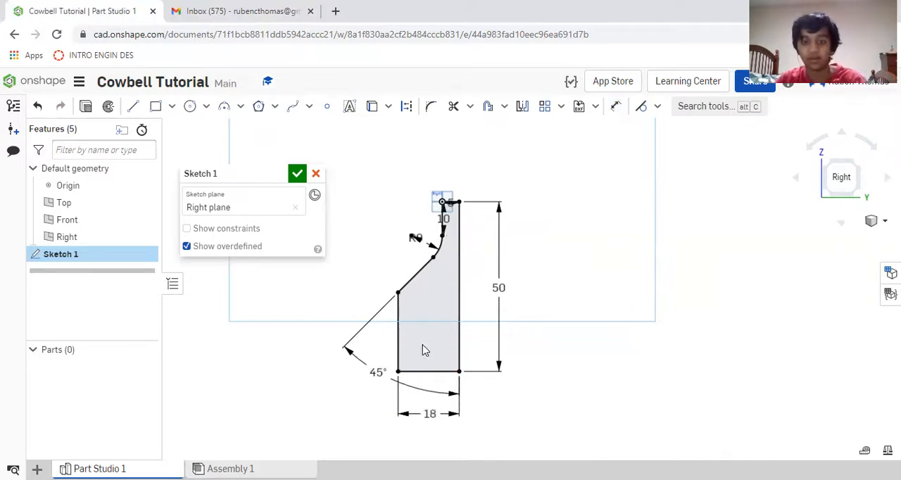
# - Finish the profile sketch and start a new solid blind extrude of its closed region
pyautogui.moveTo(611, 321); pyautogui.dragTo(664, 317, button='middle')
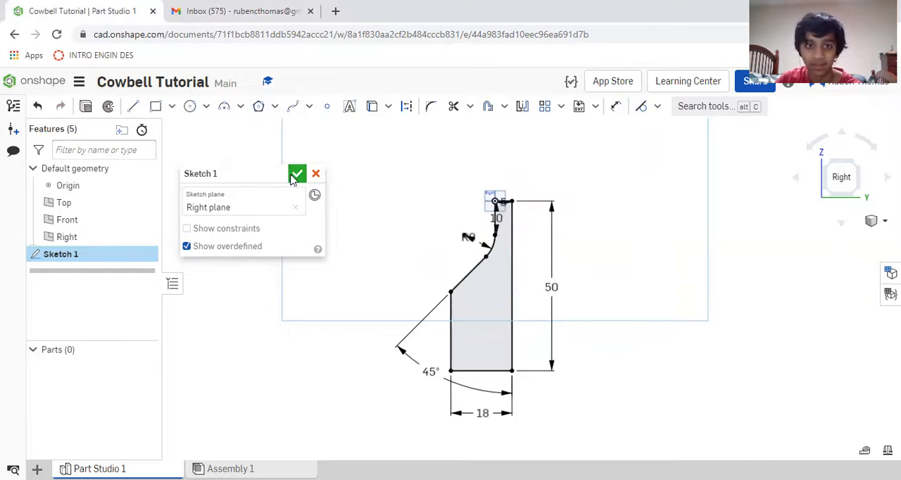
pyautogui.click(296, 174)
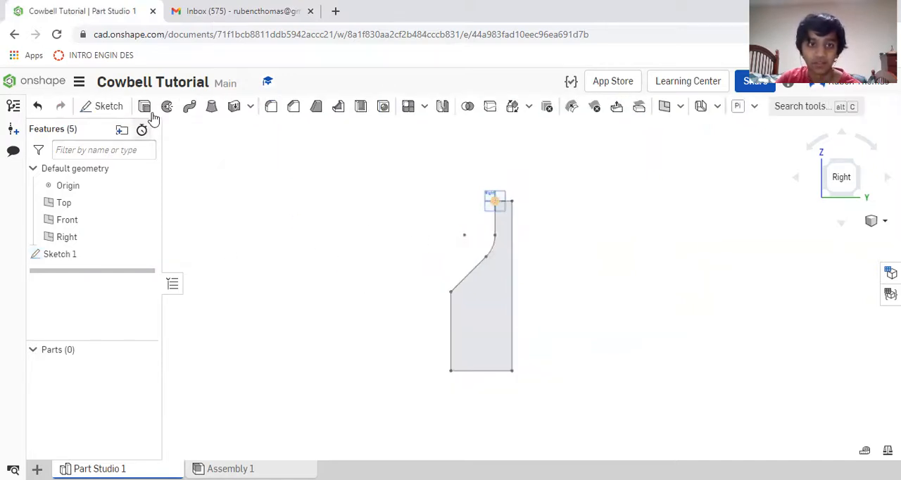
pyautogui.click(144, 105)
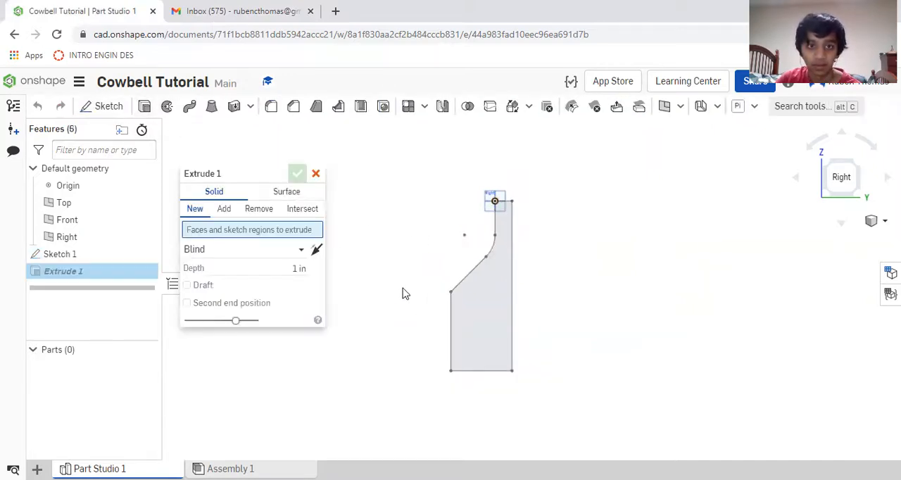
pyautogui.click(475, 306)
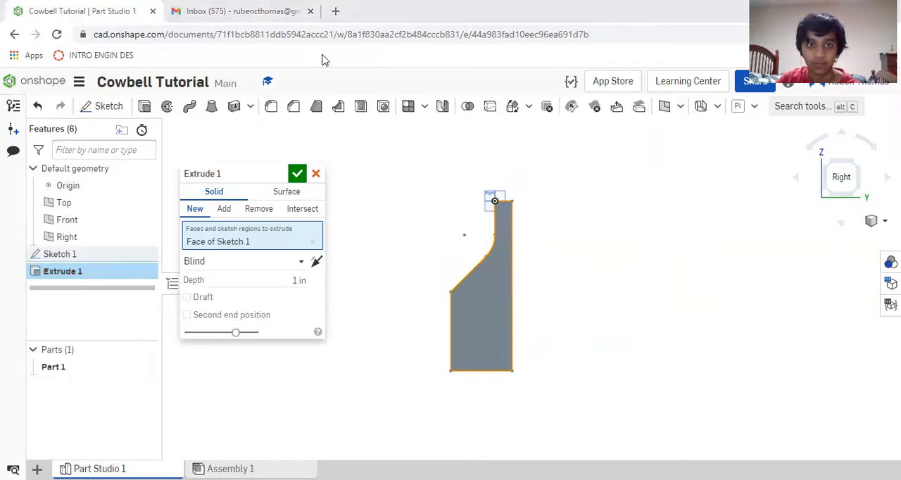
# - Switch to the reference drawing in Gmail and examine Section B-B for the part's overall width
pyautogui.click(275, 12)
pyautogui.keyDown('ctrl'); pyautogui.scroll(3, 509, 316); pyautogui.keyUp('ctrl')
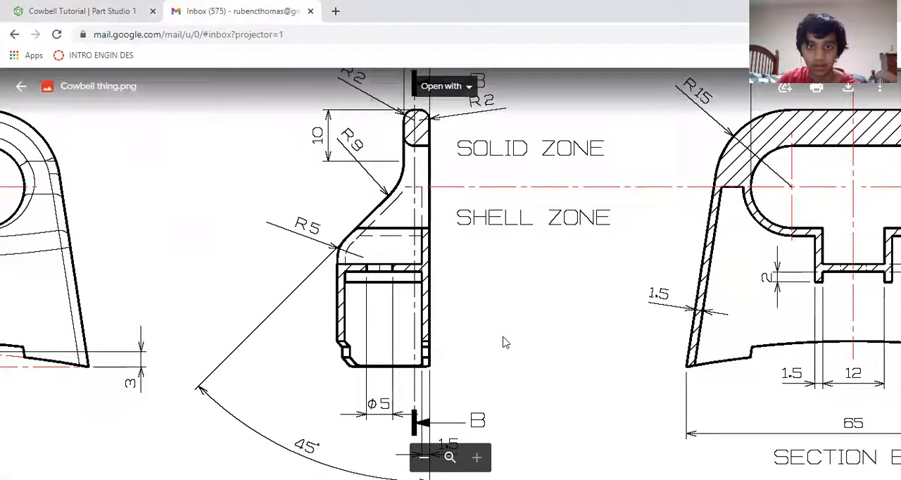
pyautogui.keyDown('ctrl'); pyautogui.scroll(-5, 549, 325); pyautogui.keyUp('ctrl')
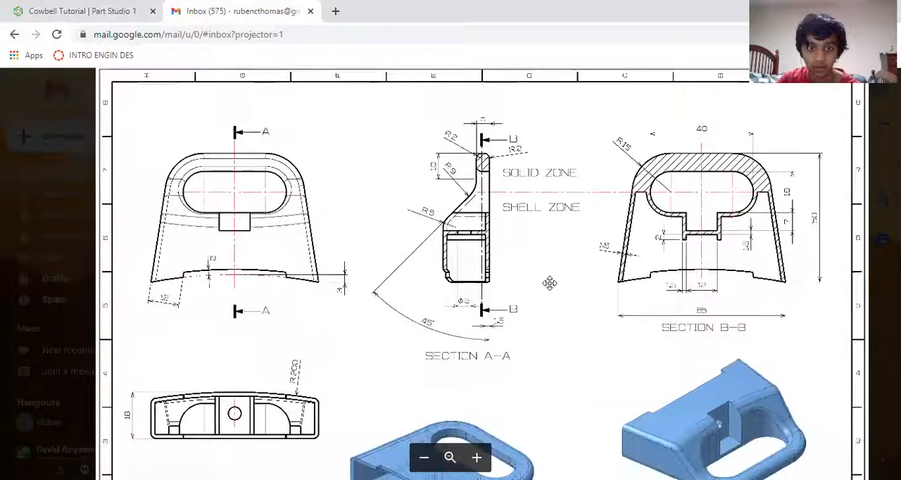
pyautogui.moveTo(550, 283); pyautogui.dragTo(543, 275)
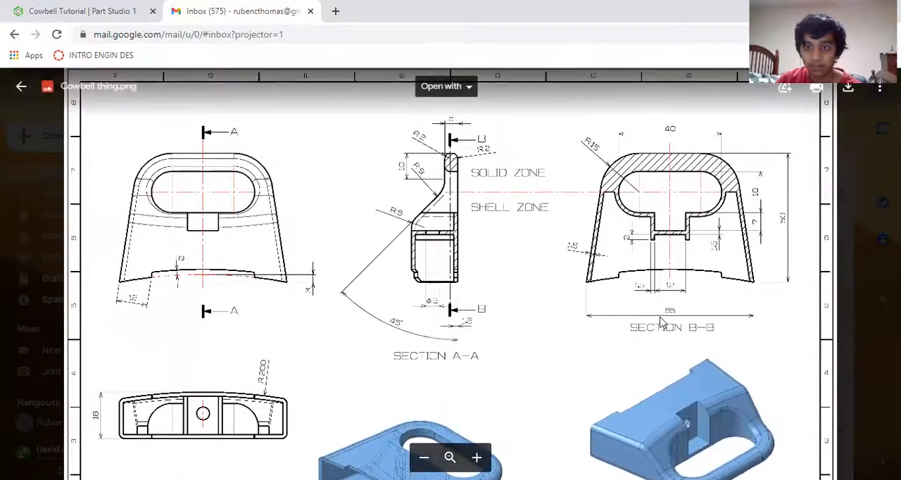
pyautogui.keyDown('ctrl'); pyautogui.scroll(3, 662, 322); pyautogui.keyUp('ctrl')
pyautogui.keyDown('ctrl'); pyautogui.scroll(-1, 694, 316); pyautogui.keyUp('ctrl')
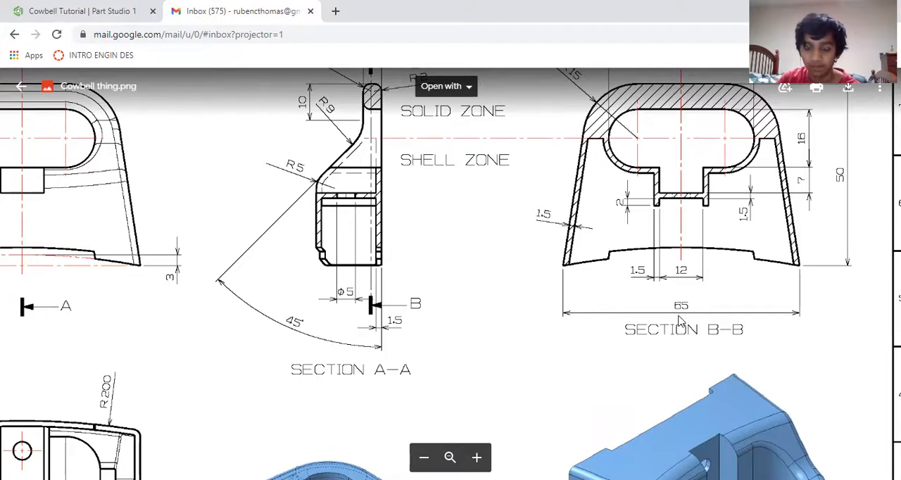
# - Switch back to Onshape and extrude the side profile symmetrically with a depth of 65 in
pyautogui.click(76, 11)
pyautogui.click(272, 279)
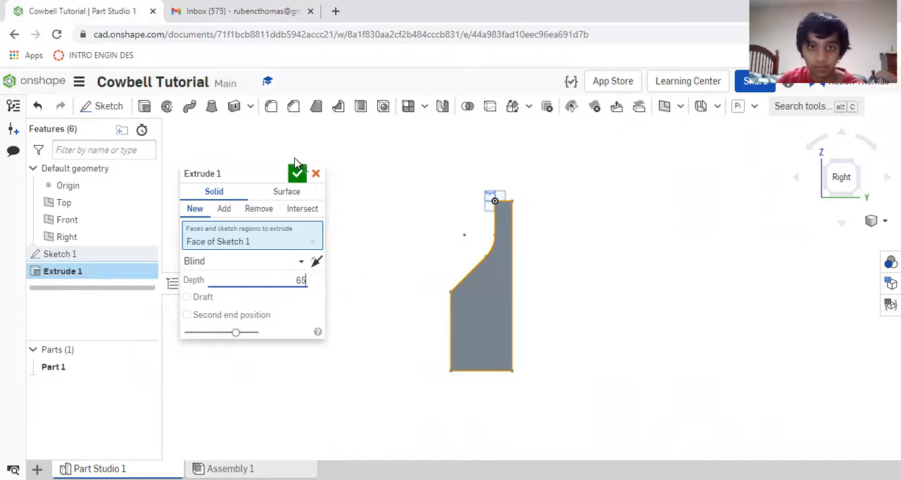
pyautogui.click(301, 262)
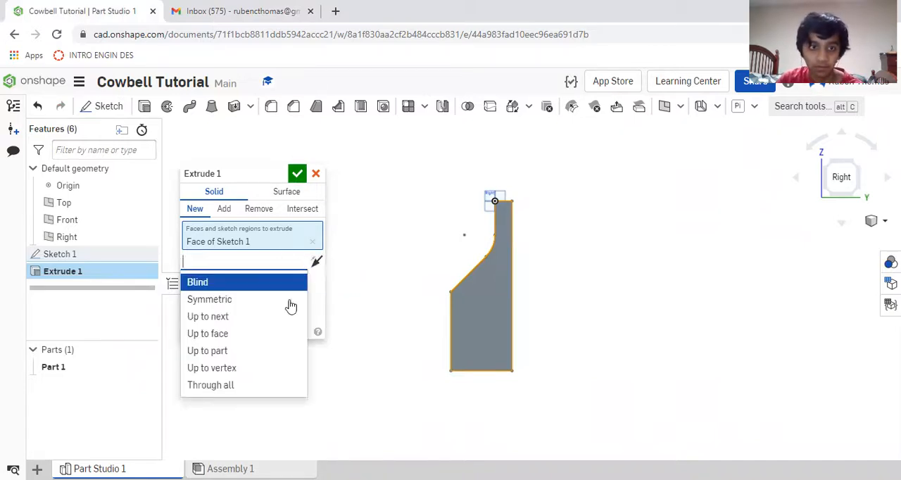
pyautogui.click(252, 302)
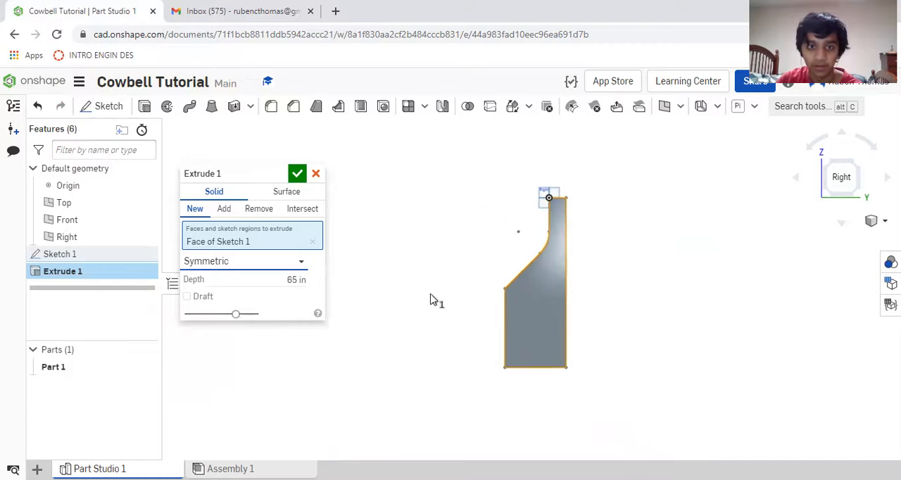
pyautogui.moveTo(408, 274); pyautogui.dragTo(451, 277, button='right')
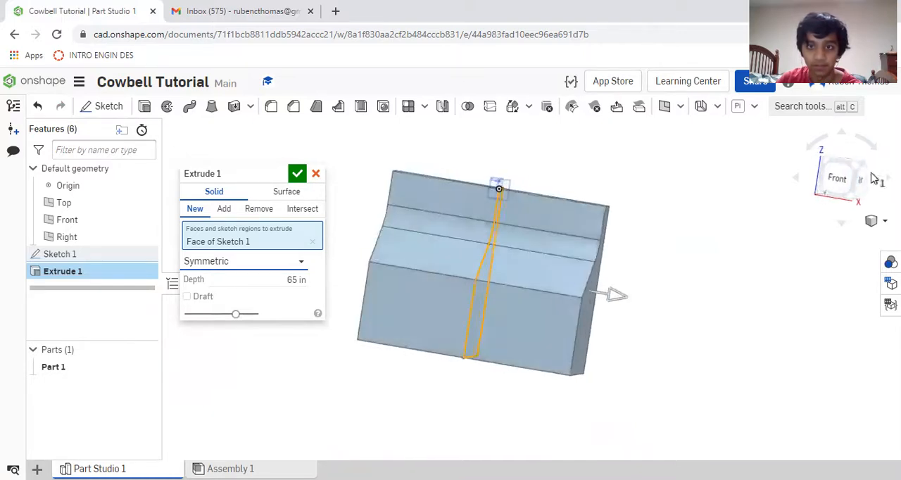
pyautogui.moveTo(640, 230); pyautogui.dragTo(502, 202, button='right')
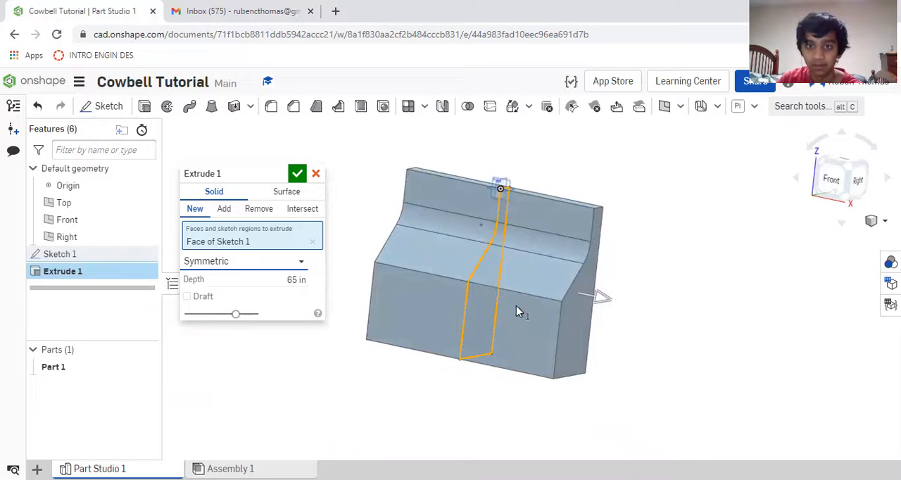
pyautogui.click(832, 180)
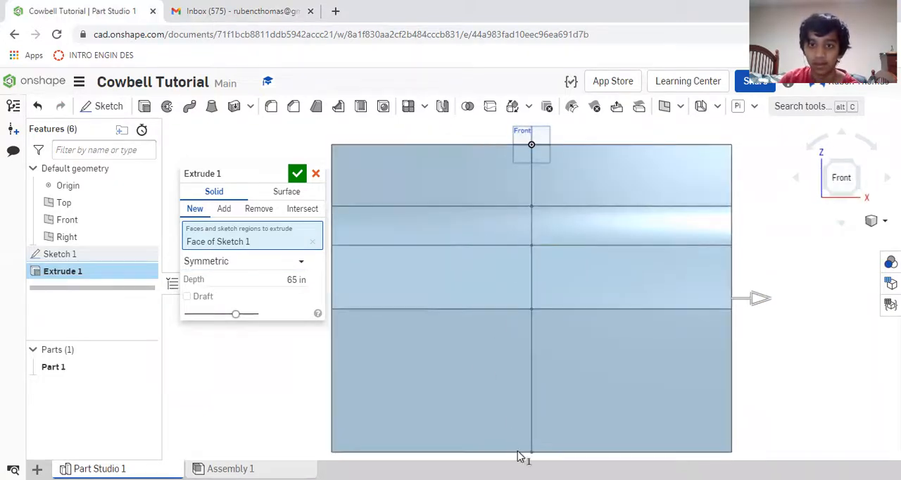
pyautogui.moveTo(627, 342); pyautogui.dragTo(593, 346, button='middle')
pyautogui.scroll(-2, 594, 346)
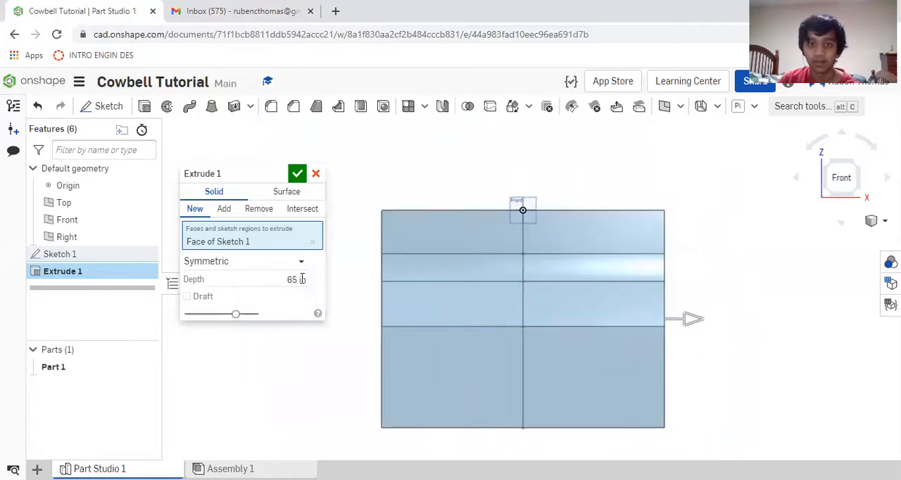
pyautogui.click(297, 174)
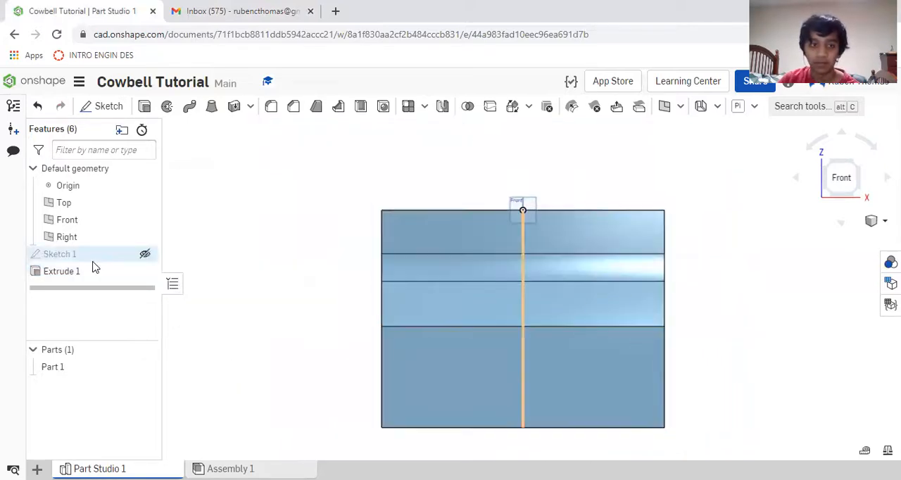
# - Start a new sketch on the narrow top face of the extruded part
pyautogui.moveTo(688, 277)
pyautogui.mouseDown(button='right')
pyautogui.moveTo(671, 285)
pyautogui.moveTo(630, 259)
pyautogui.moveTo(570, 265)
pyautogui.moveTo(496, 211)
pyautogui.moveTo(610, 246)
pyautogui.moveTo(682, 245)
pyautogui.moveTo(695, 229)
pyautogui.moveTo(688, 263)
pyautogui.mouseUp(button='right')
pyautogui.moveTo(801, 282); pyautogui.dragTo(769, 280, button='right')
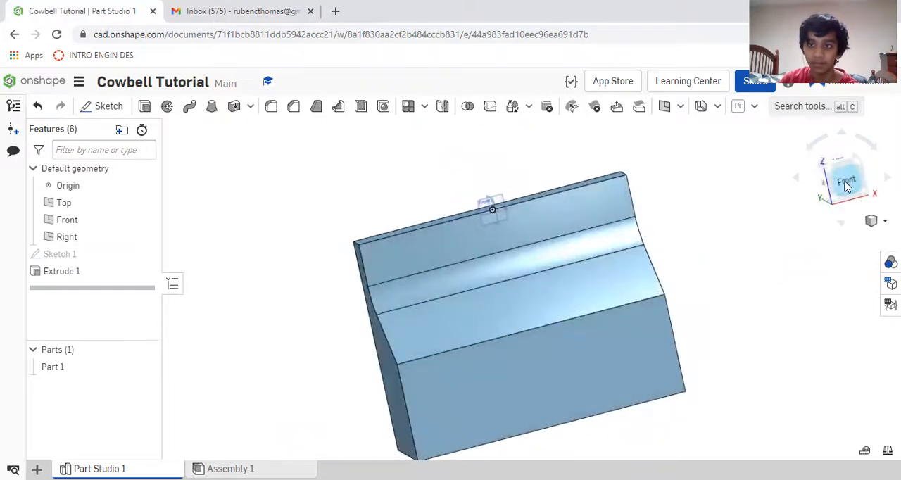
pyautogui.click(845, 182)
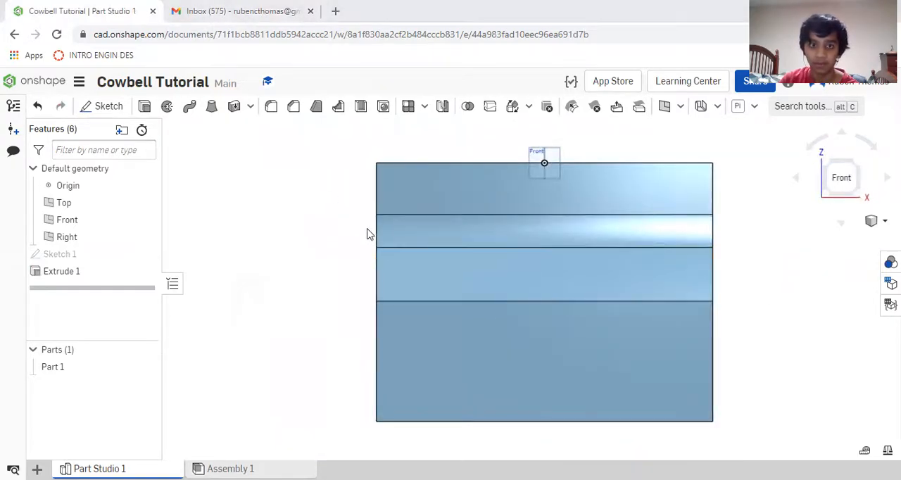
pyautogui.click(239, 12)
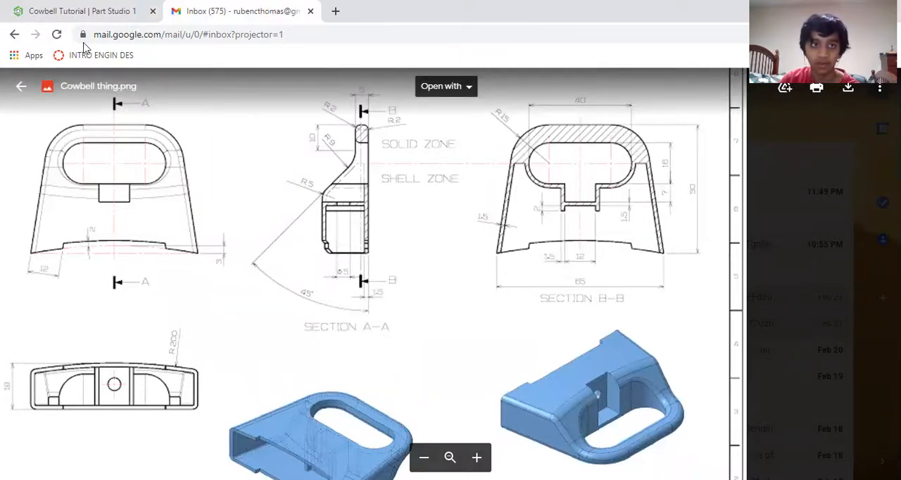
pyautogui.click(81, 12)
pyautogui.moveTo(761, 205); pyautogui.dragTo(762, 264, button='right')
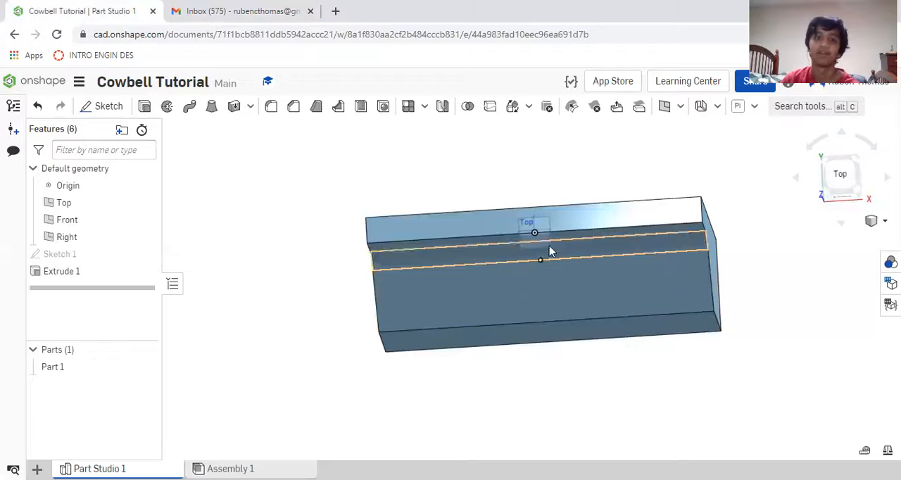
pyautogui.click(104, 106)
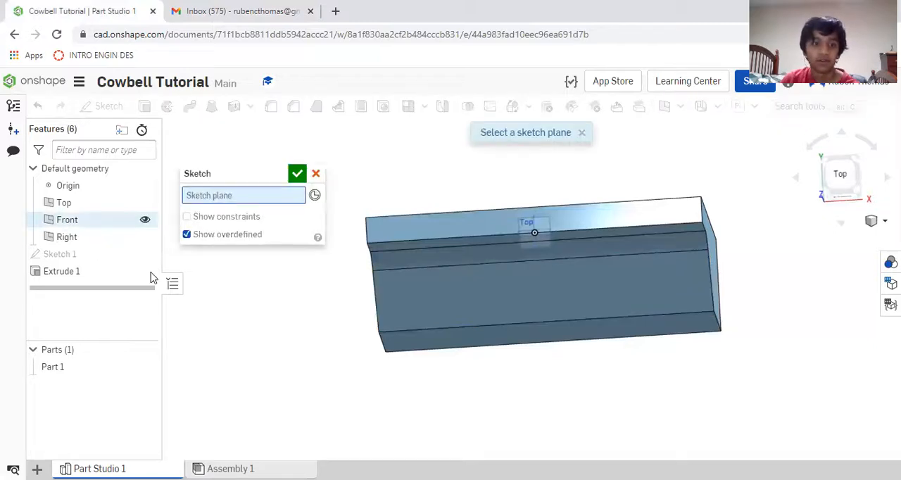
pyautogui.click(610, 227)
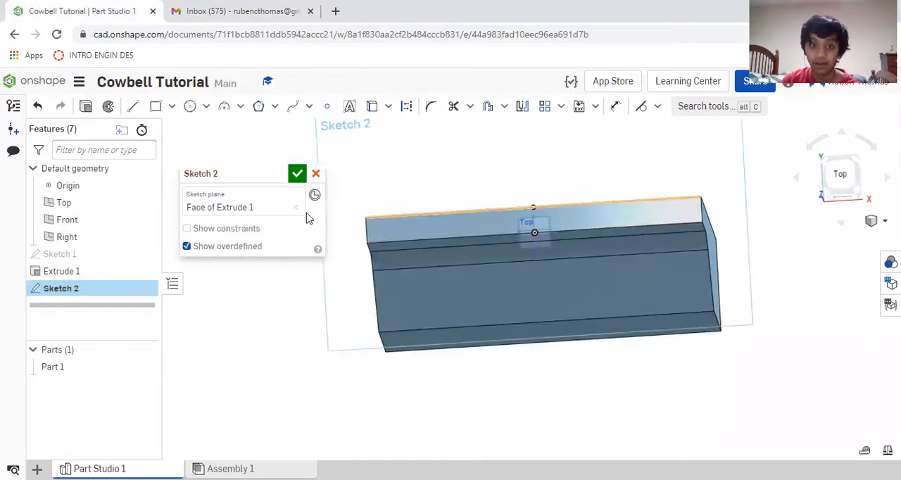
pyautogui.click(841, 175)
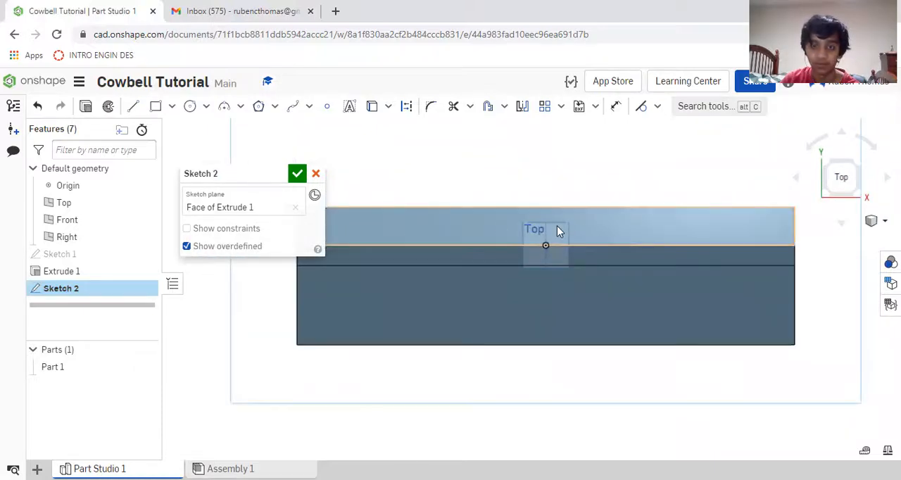
# - Examine the end view in the Gmail reference drawing for the curved face's shape and radius, and return to the Onshape sketch
pyautogui.click(225, 10)
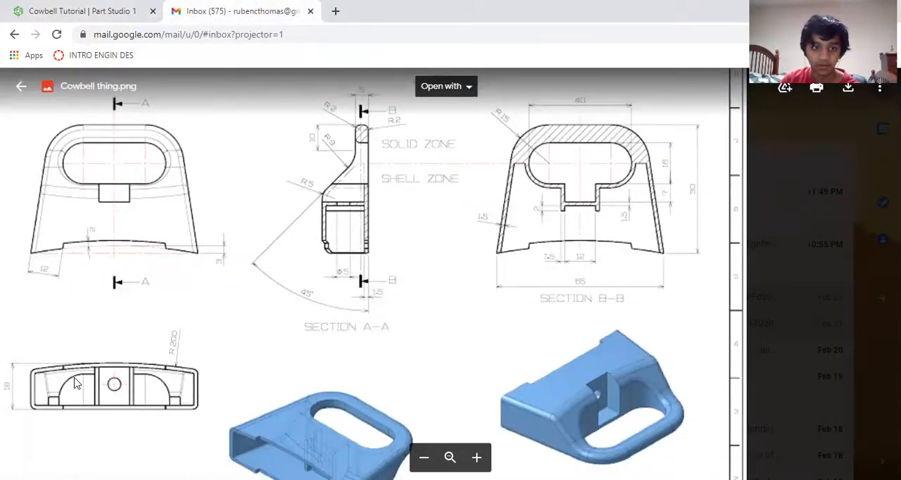
pyautogui.keyDown('ctrl'); pyautogui.scroll(3, 77, 383); pyautogui.keyUp('ctrl')
pyautogui.hscroll(-2, 87, 404)
pyautogui.scroll(-1, 87, 404)
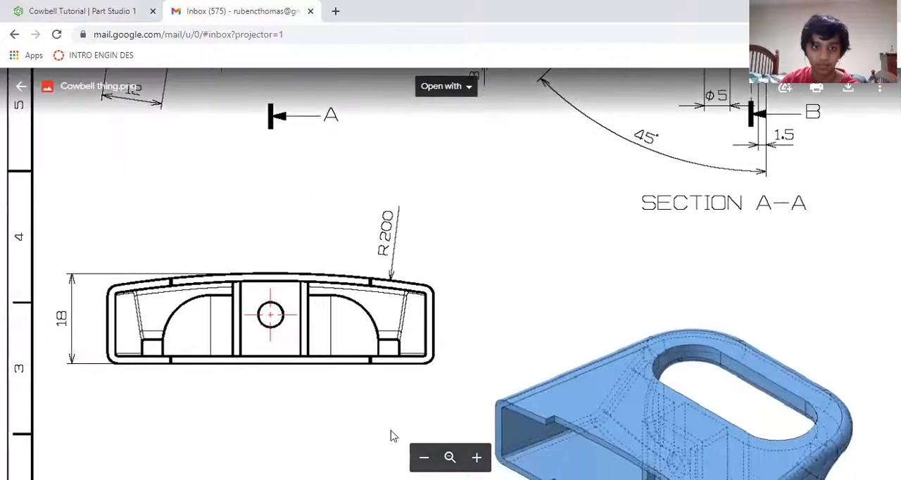
pyautogui.click(76, 9)
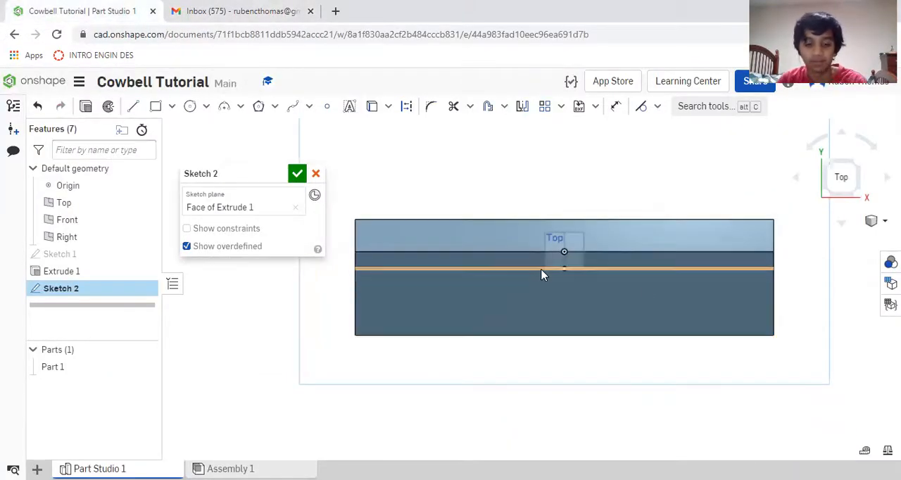
# - Sketch a corner rectangle over the part's top-view outline, starting at its rear left corner, and dimension it 65 wide by 18 deep
pyautogui.click(155, 106)
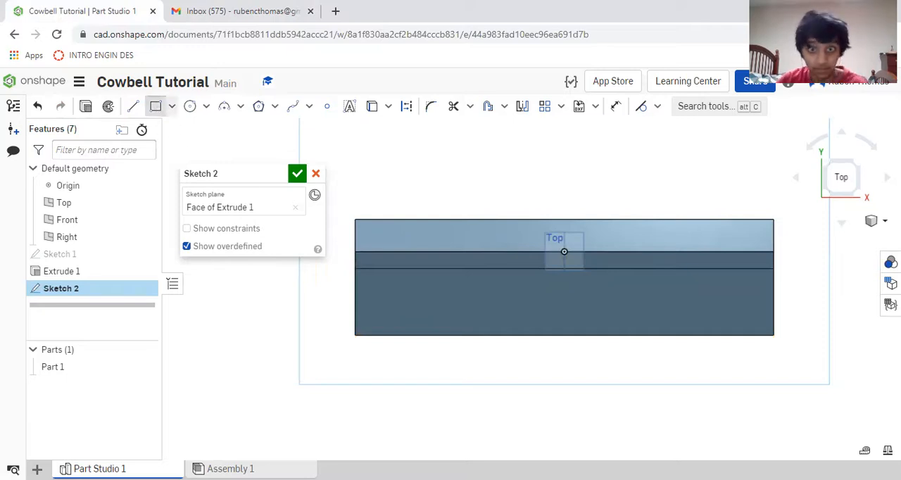
pyautogui.moveTo(354, 221); pyautogui.dragTo(711, 361)
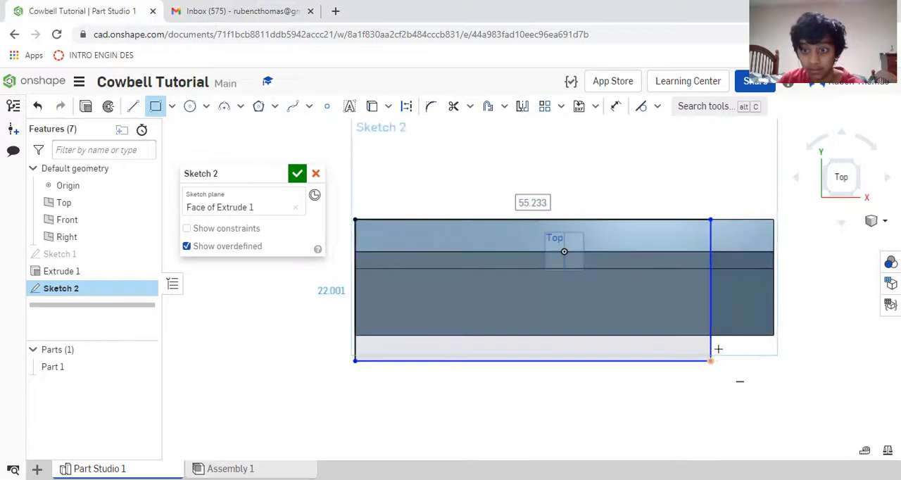
pyautogui.click(211, 11)
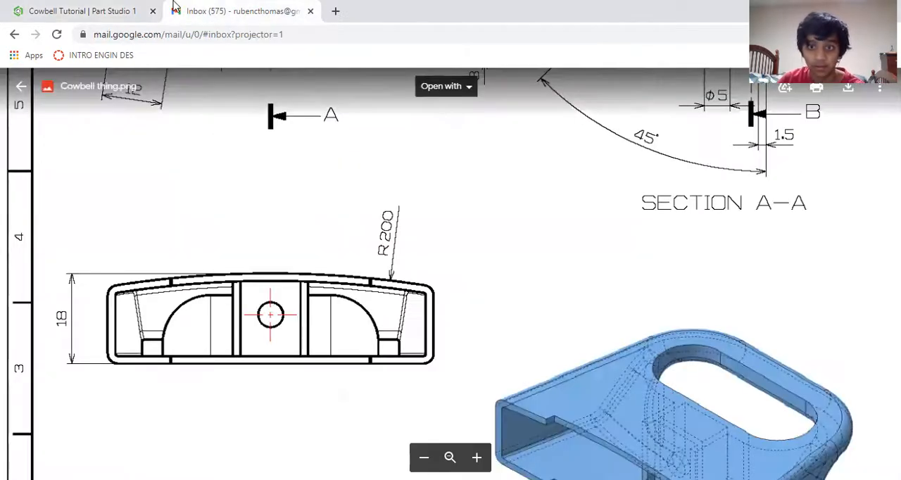
pyautogui.click(88, 11)
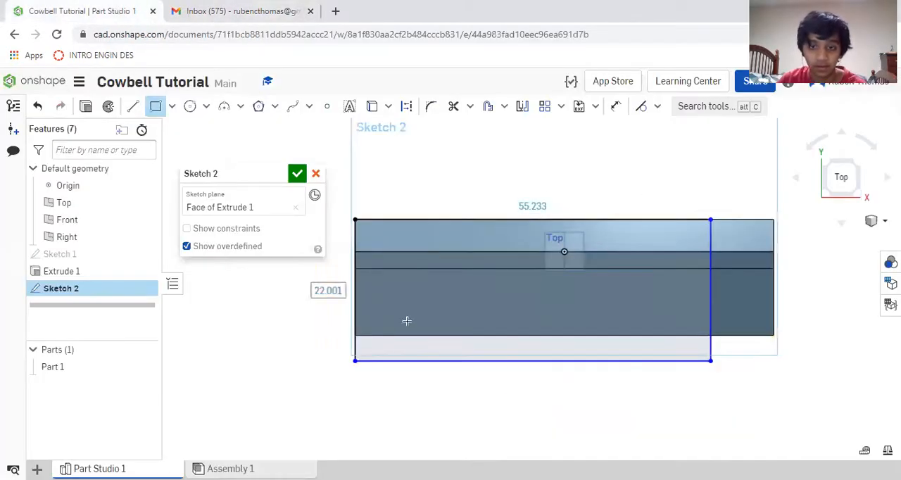
pyautogui.doubleClick(533, 195)
pyautogui.write('65')
pyautogui.press('Return')
pyautogui.write('18')
pyautogui.press('Return')
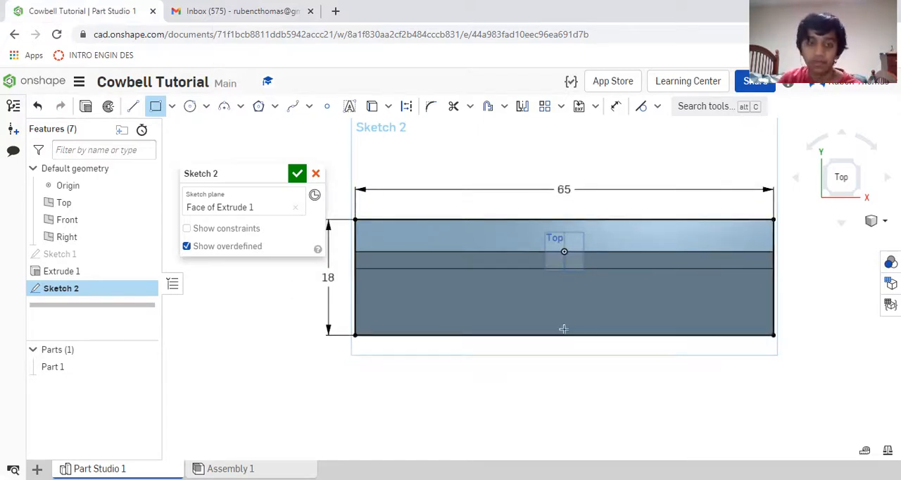
# - Hide Part 1, check the R200 curve in the Gmail reference drawing, and return to the Onshape sketch
pyautogui.click(145, 368)
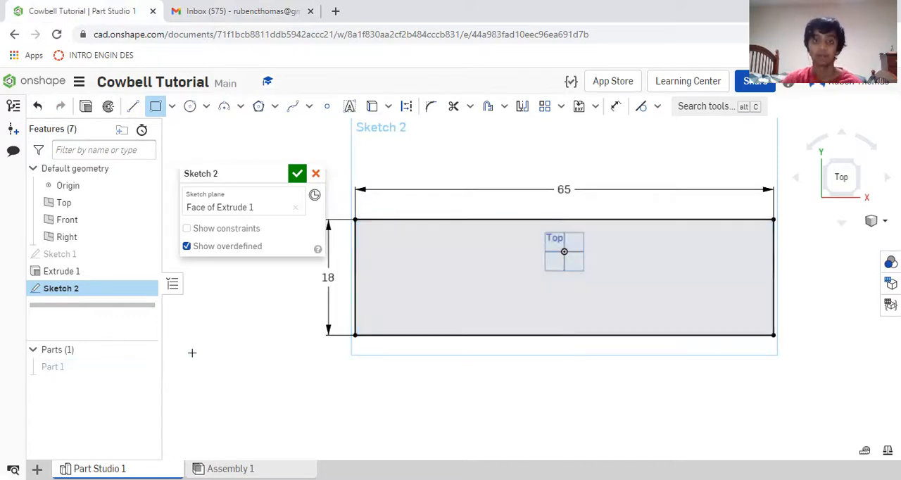
pyautogui.click(190, 11)
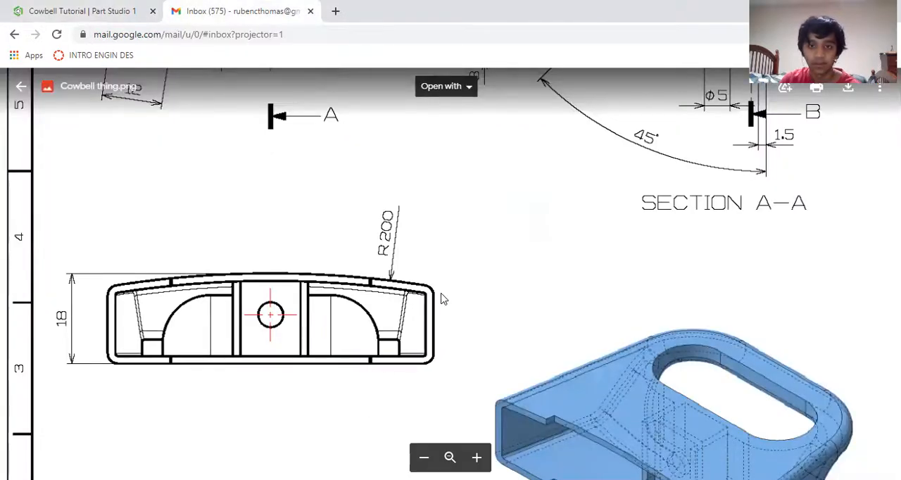
pyautogui.click(83, 11)
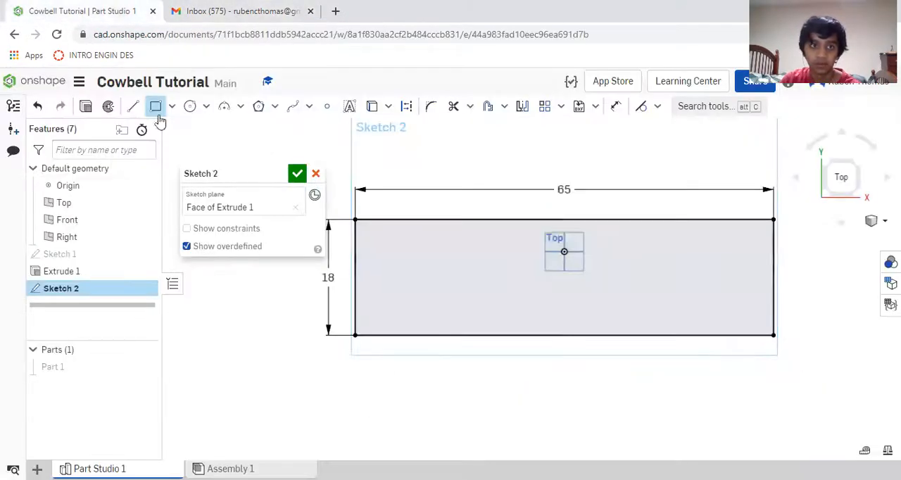
# - Draw a three-point arc of radius 200 between the rectangle's two short sides and constrain its endpoints to be horizontally level
pyautogui.click(206, 106)
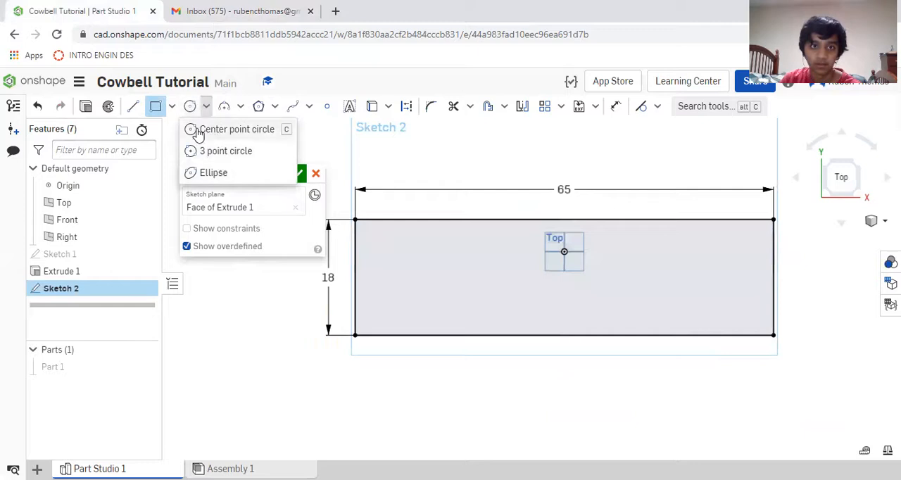
pyautogui.click(240, 106)
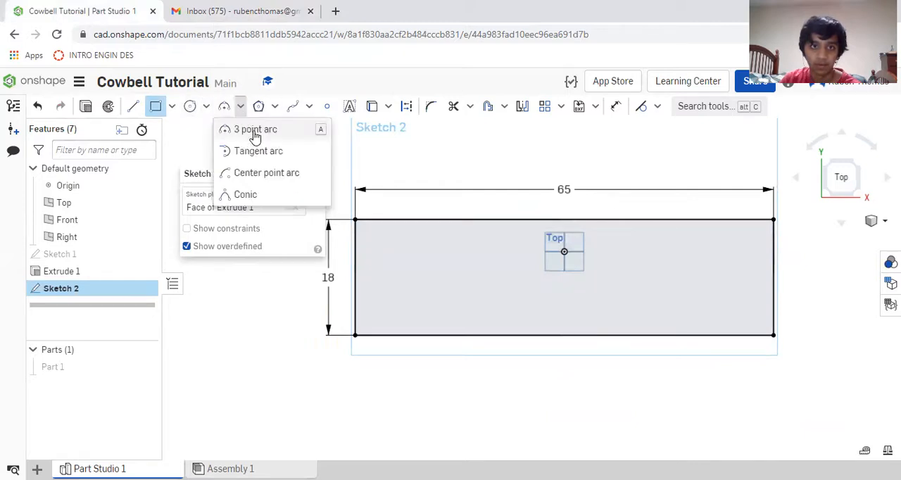
pyautogui.click(255, 134)
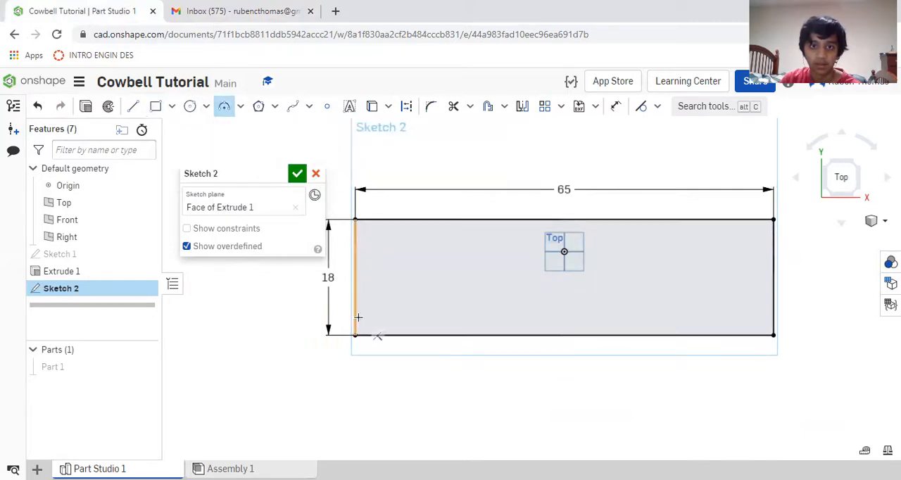
pyautogui.click(355, 290)
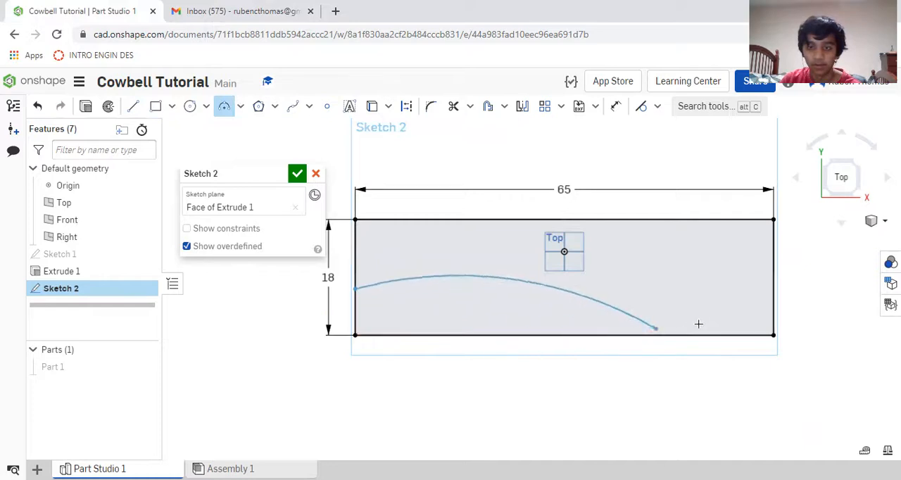
pyautogui.click(775, 285)
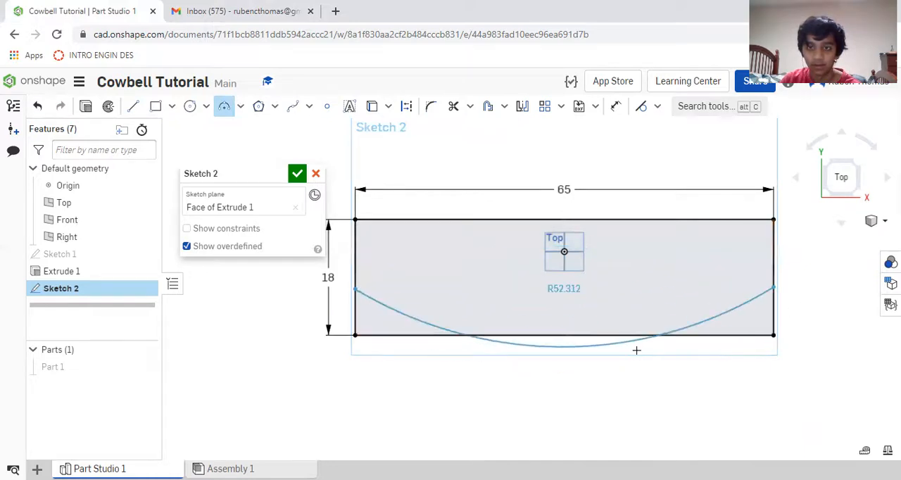
pyautogui.write('200')
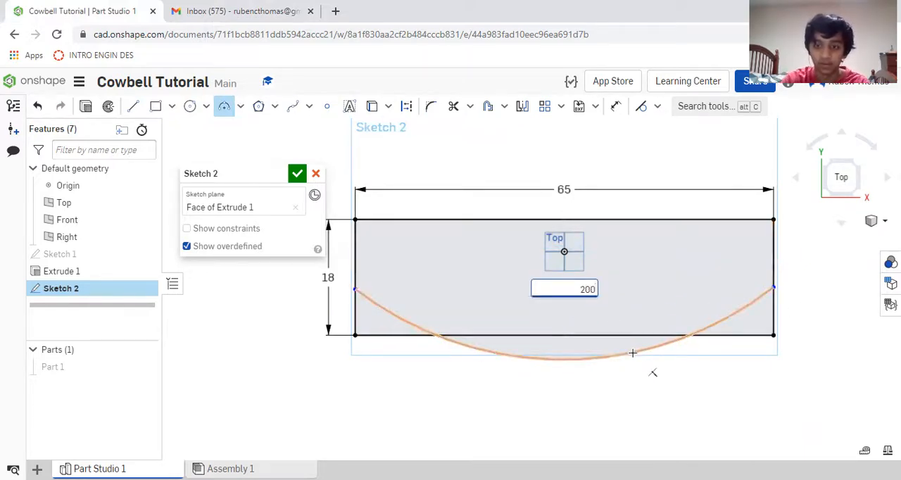
pyautogui.press('Return')
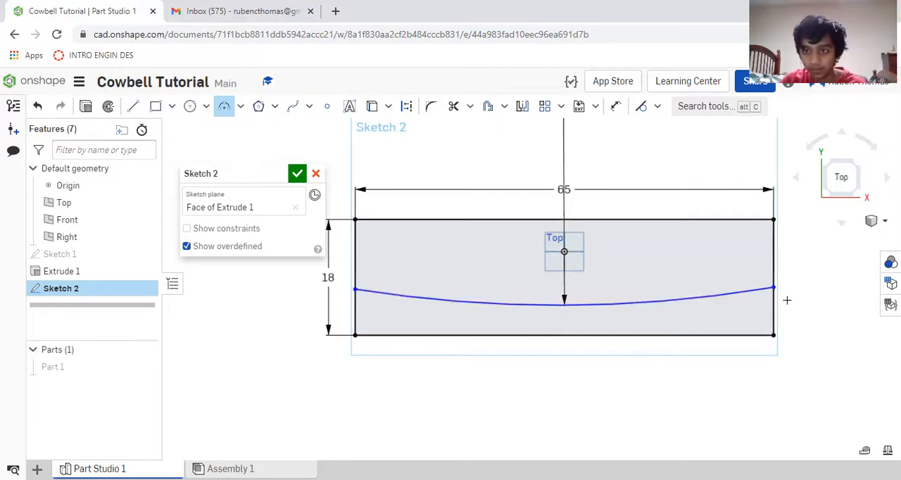
pyautogui.press('q')
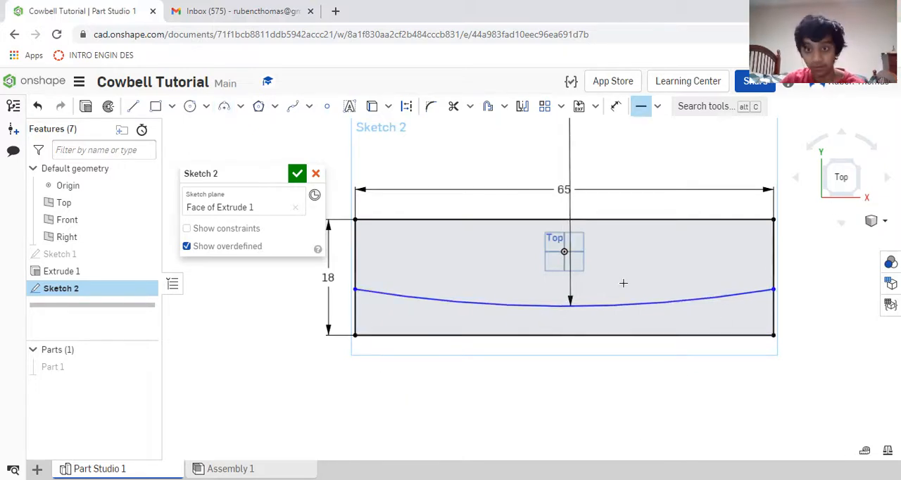
pyautogui.press('Escape')
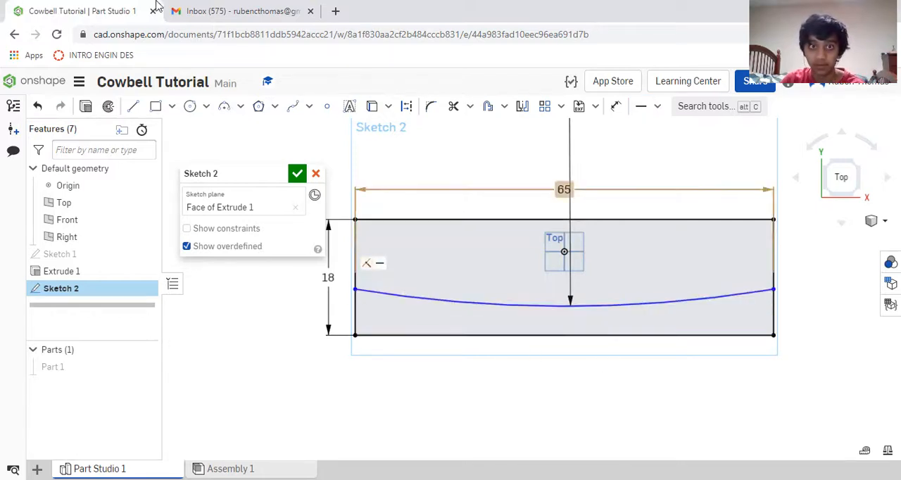
# - Check the curve against the Gmail drawing, make the arc tangent to the rectangle's front long edge in Onshape, and accept the sketch
pyautogui.click(271, 11)
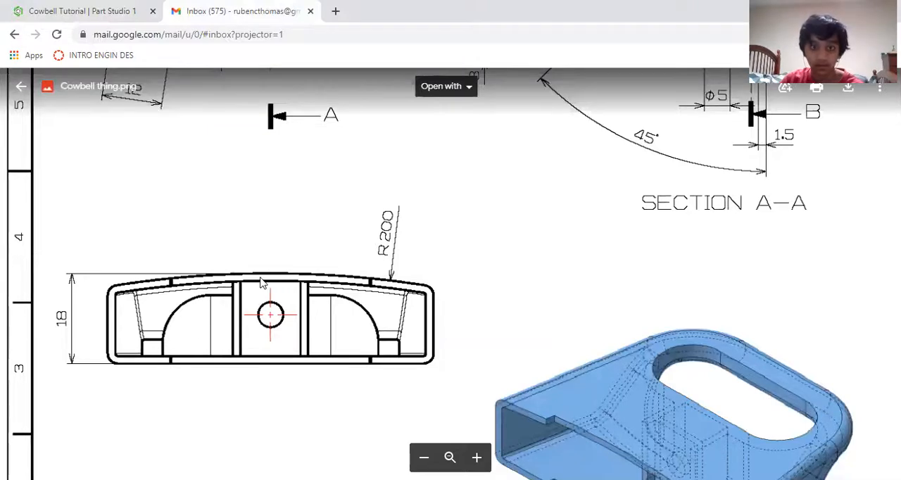
pyautogui.click(76, 12)
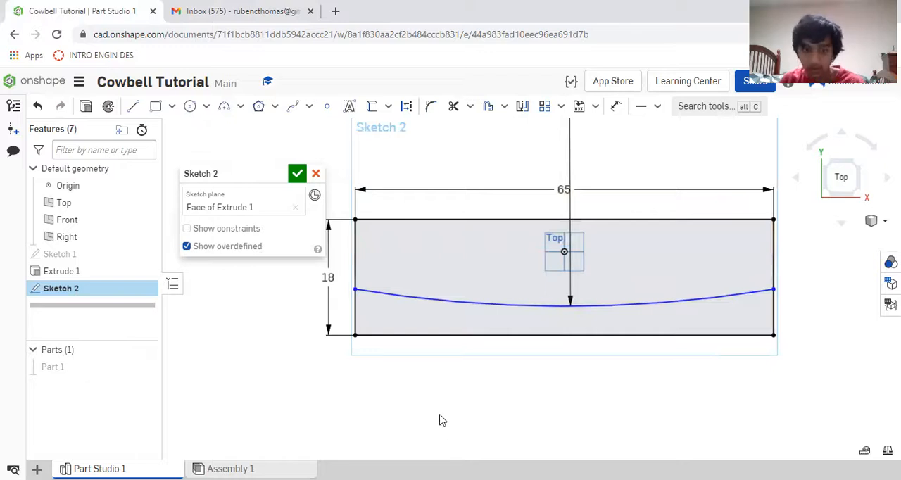
pyautogui.press('t')
pyautogui.click(526, 307)
pyautogui.click(535, 335)
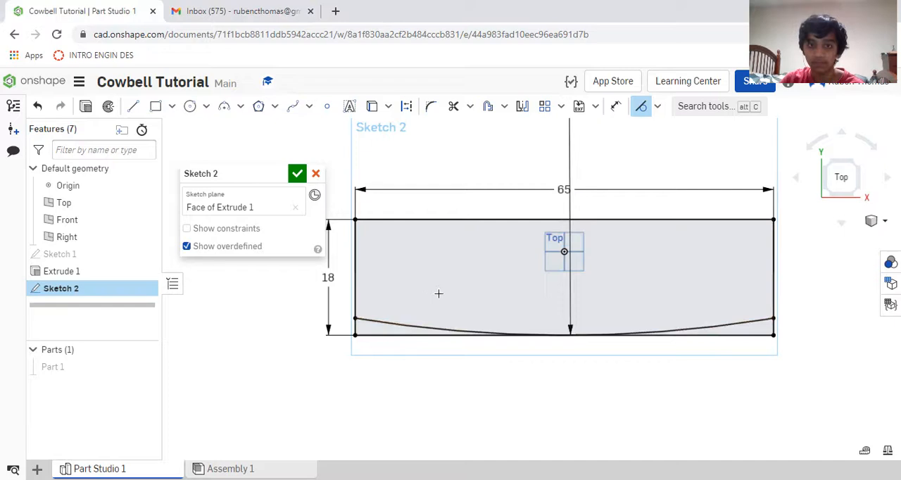
pyautogui.click(296, 175)
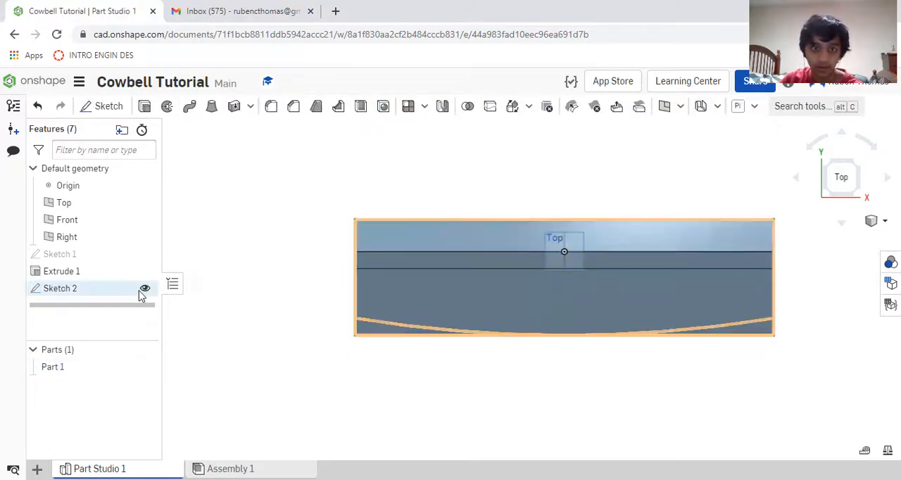
# - Set up a Remove extrude of the two regions between the arc and the front edge, Through all, with Part 1 as merge scope
pyautogui.click(144, 106)
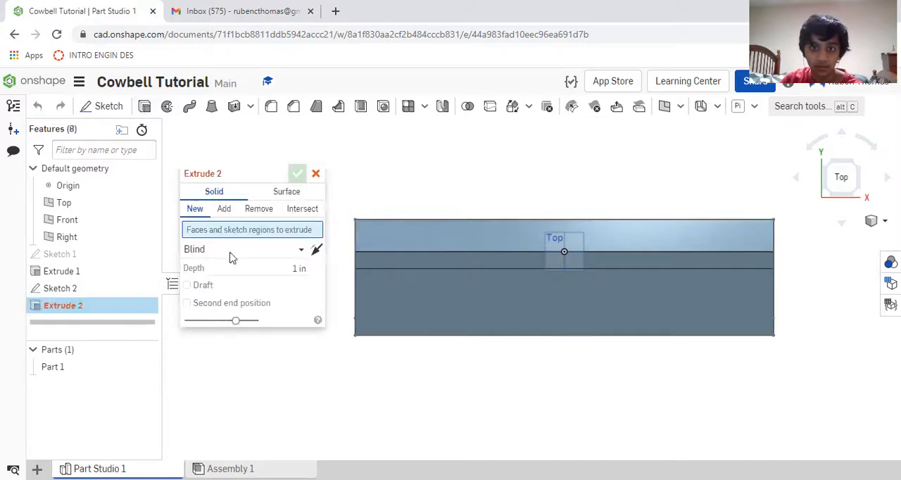
pyautogui.click(393, 331)
pyautogui.click(740, 332)
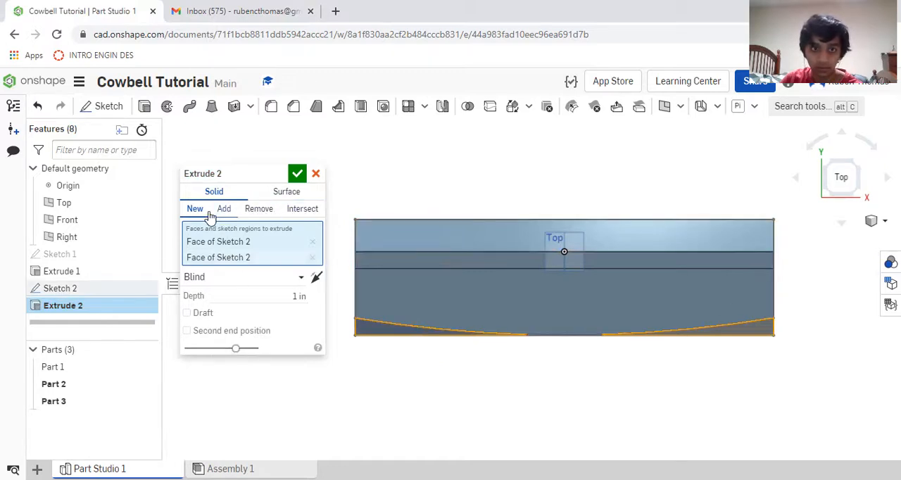
pyautogui.click(258, 208)
pyautogui.moveTo(557, 396); pyautogui.dragTo(557, 347, button='right')
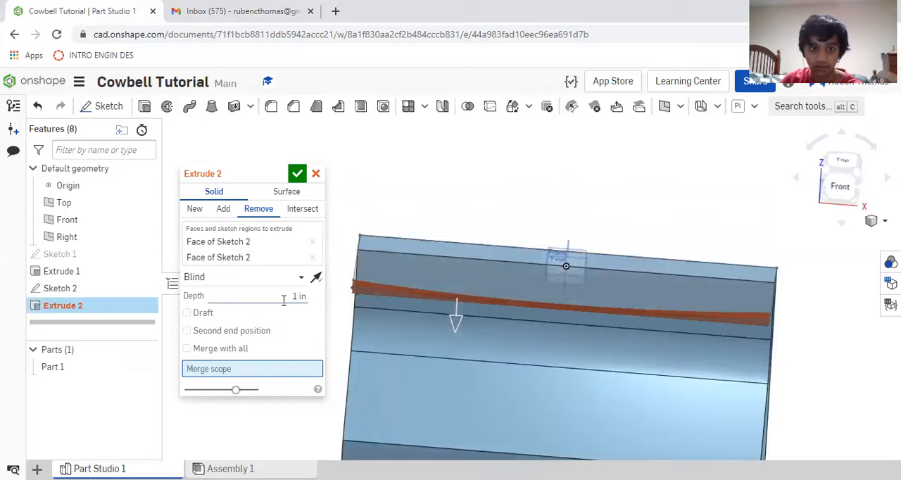
pyautogui.click(292, 277)
pyautogui.click(270, 400)
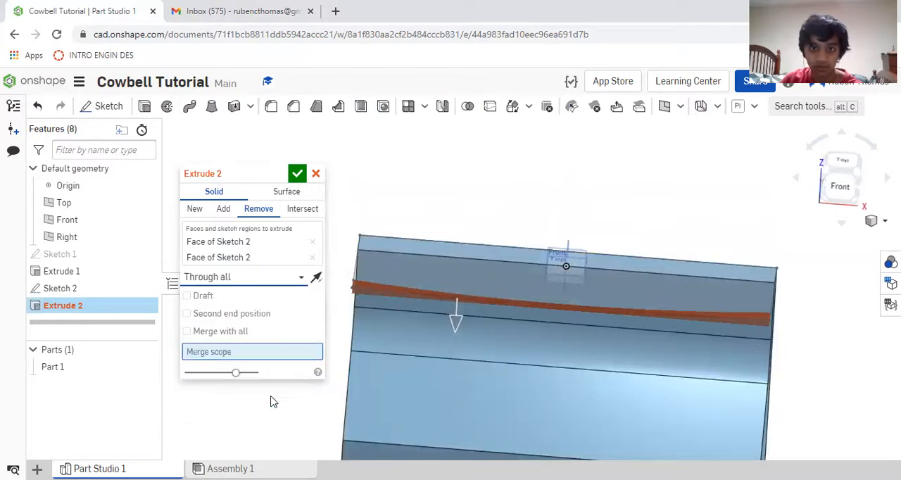
pyautogui.moveTo(561, 211); pyautogui.dragTo(536, 264, button='right')
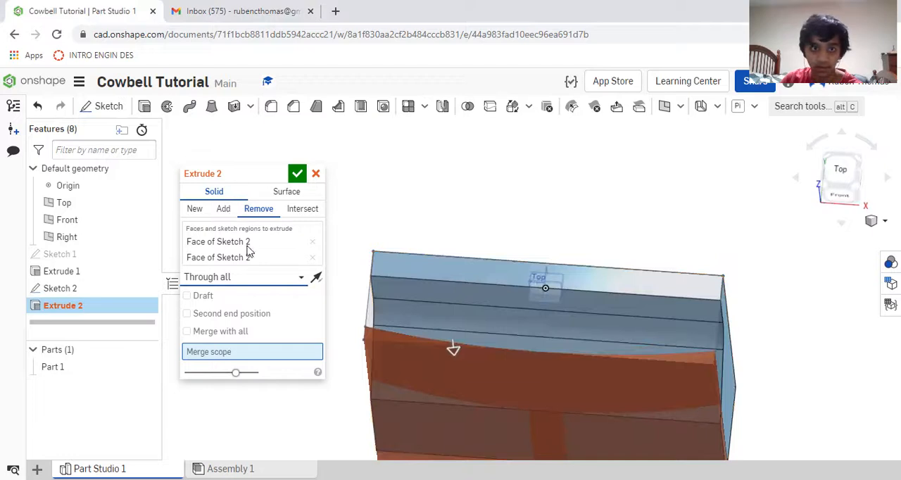
pyautogui.click(649, 294)
pyautogui.moveTo(555, 296); pyautogui.dragTo(395, 325, button='right')
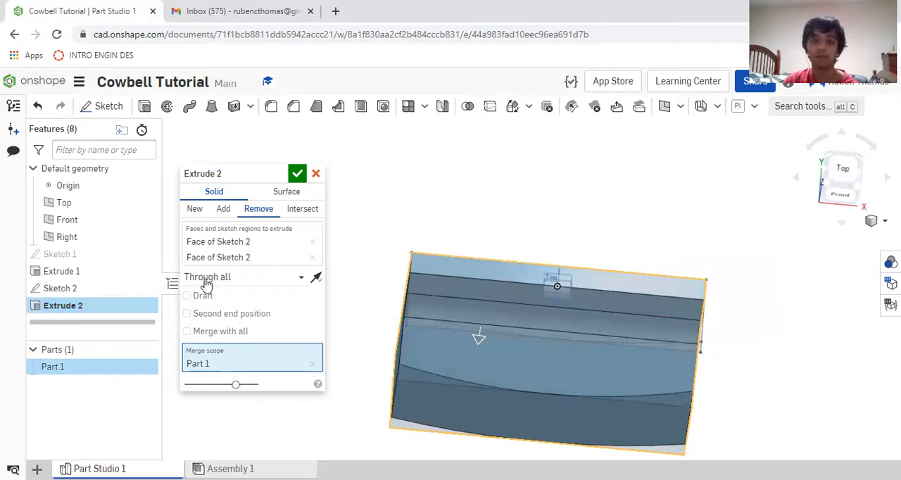
# - Inspect the curved cut on the part from several angles and accept the extrude
pyautogui.moveTo(434, 370); pyautogui.dragTo(434, 387, button='right')
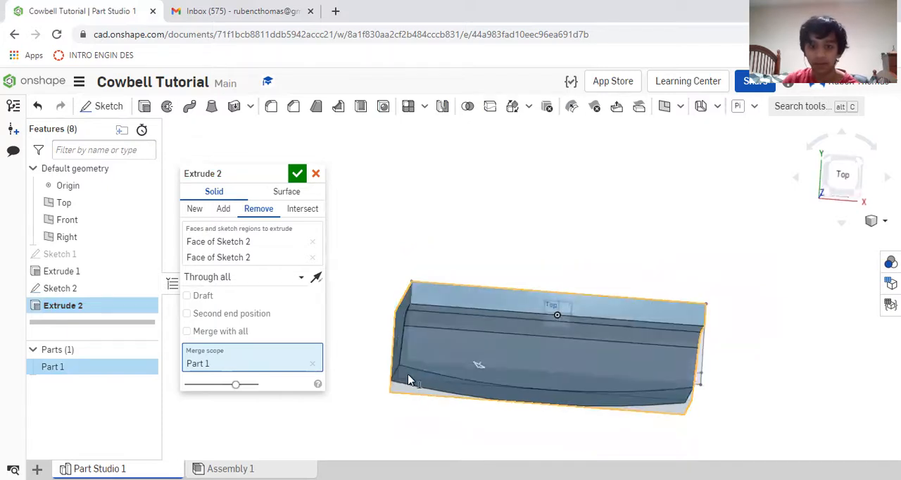
pyautogui.moveTo(659, 335); pyautogui.dragTo(648, 353, button='right')
pyautogui.scroll(-4, 647, 351)
pyautogui.moveTo(647, 353); pyautogui.dragTo(601, 248, button='middle')
pyautogui.scroll(3, 597, 297)
pyautogui.scroll(-1, 590, 253)
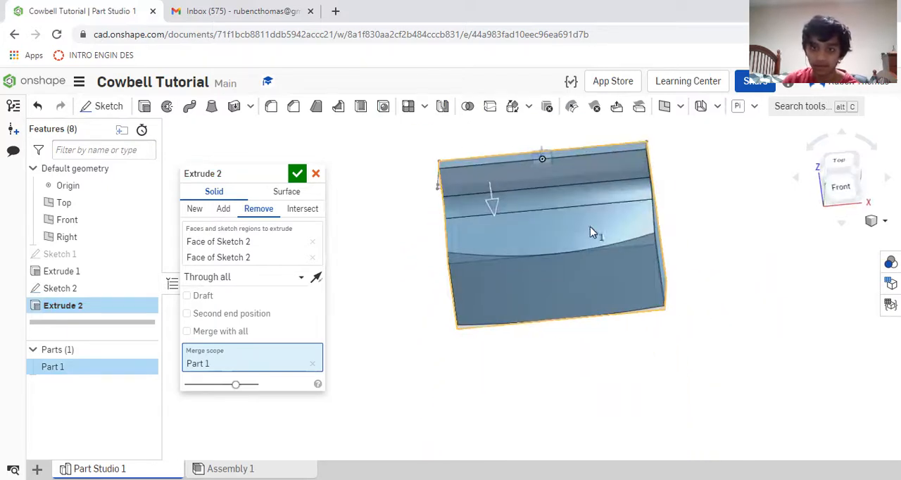
pyautogui.scroll(3, 583, 283)
pyautogui.moveTo(595, 263); pyautogui.dragTo(568, 258, button='right')
pyautogui.scroll(-4, 566, 257)
pyautogui.moveTo(551, 218); pyautogui.dragTo(527, 327, button='middle')
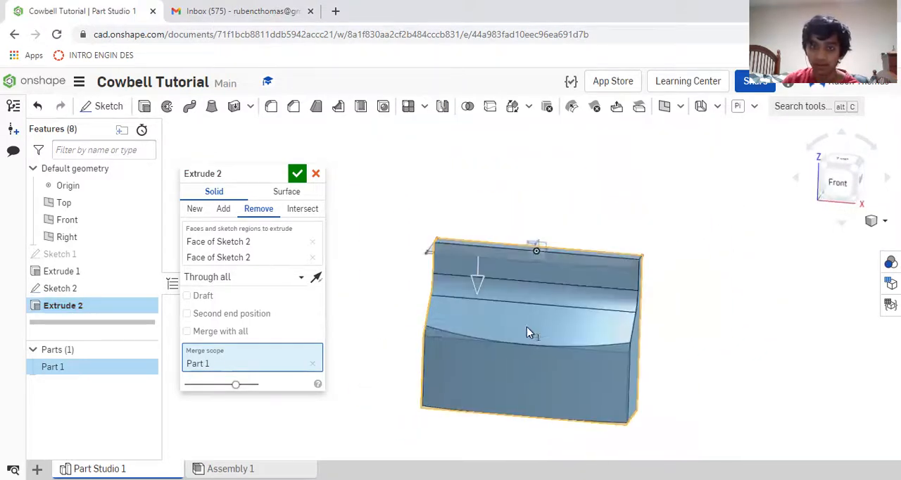
pyautogui.scroll(3, 497, 270)
pyautogui.moveTo(539, 197); pyautogui.dragTo(443, 113, button='middle')
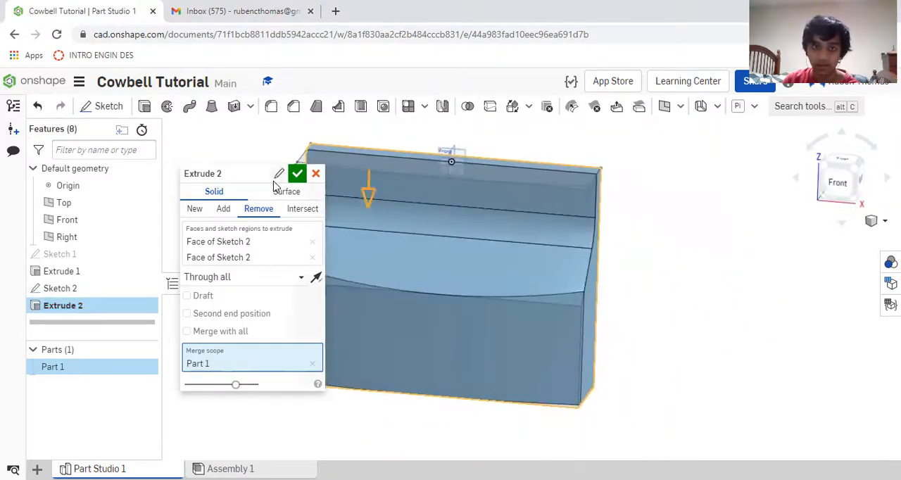
pyautogui.click(297, 173)
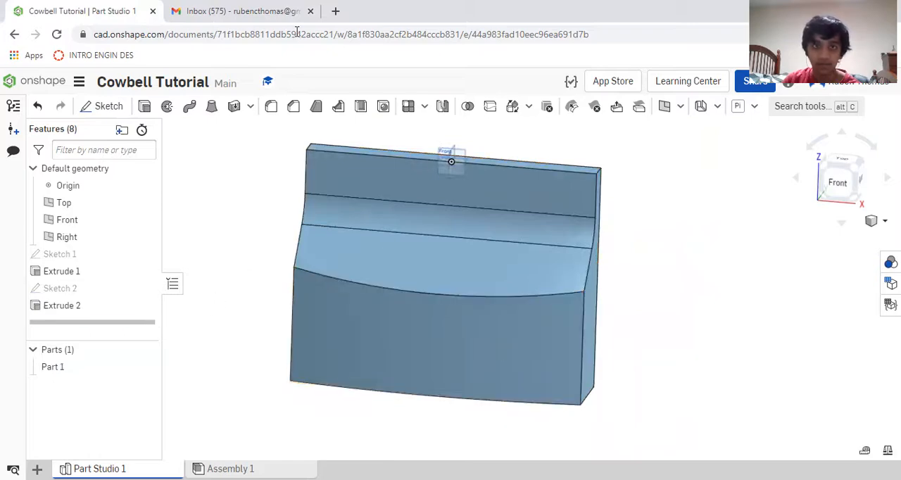
# - Examine the front view in the Gmail reference drawing for the tapered outline and bottom edge dimensions, and return to Onshape
pyautogui.click(243, 11)
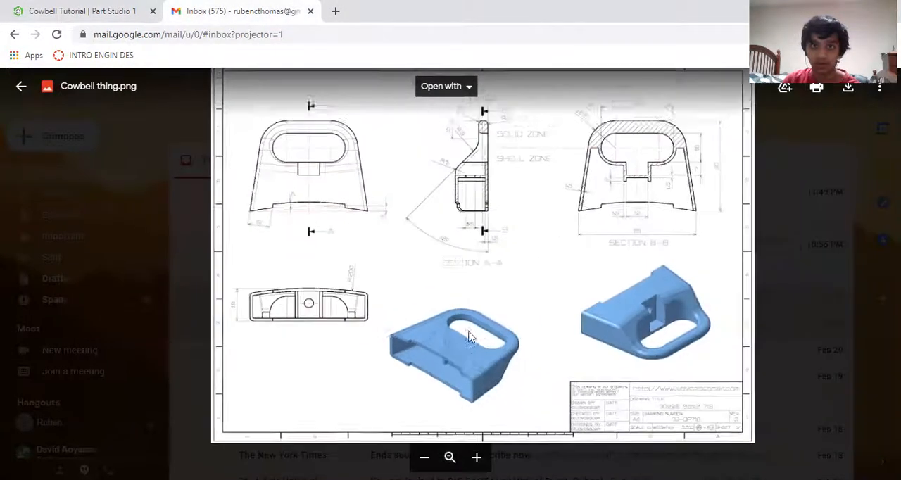
pyautogui.scroll(2, 356, 225)
pyautogui.moveTo(432, 281); pyautogui.dragTo(435, 319)
pyautogui.scroll(2, 312, 246)
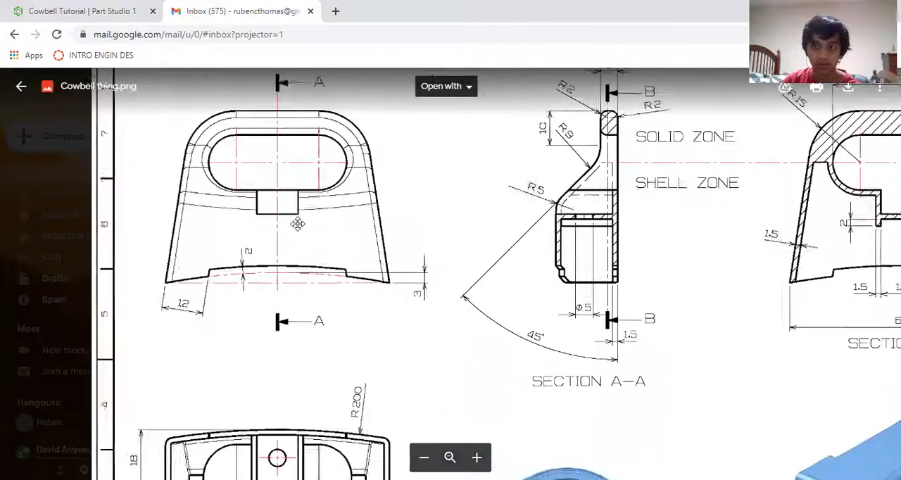
pyautogui.moveTo(298, 224); pyautogui.dragTo(290, 267)
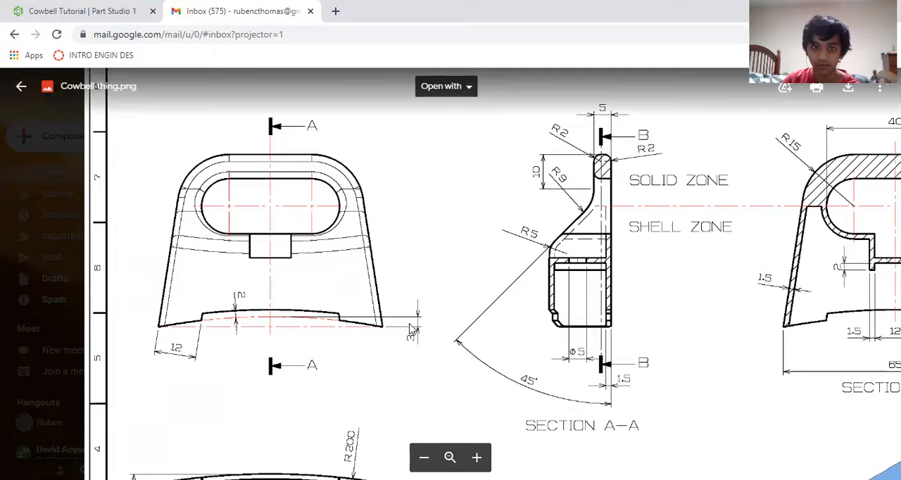
pyautogui.click(40, 10)
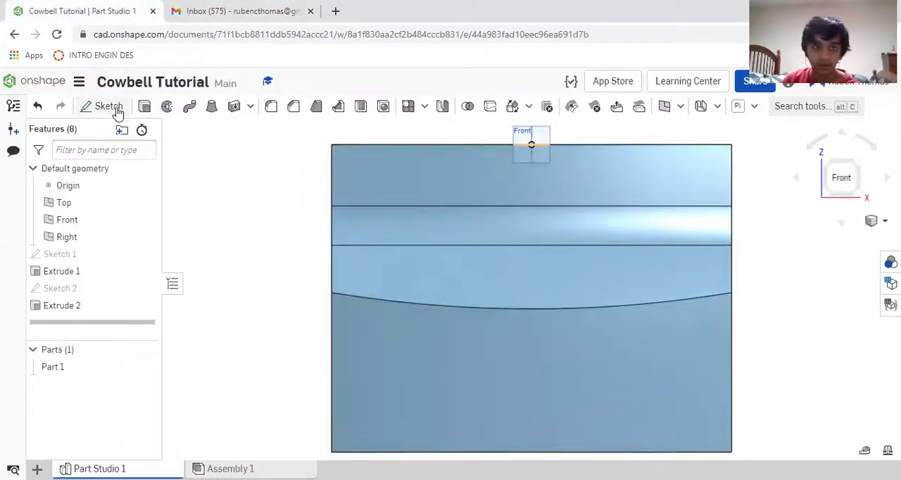
# - Start a new sketch on the flat upper front face of the part
pyautogui.click(107, 108)
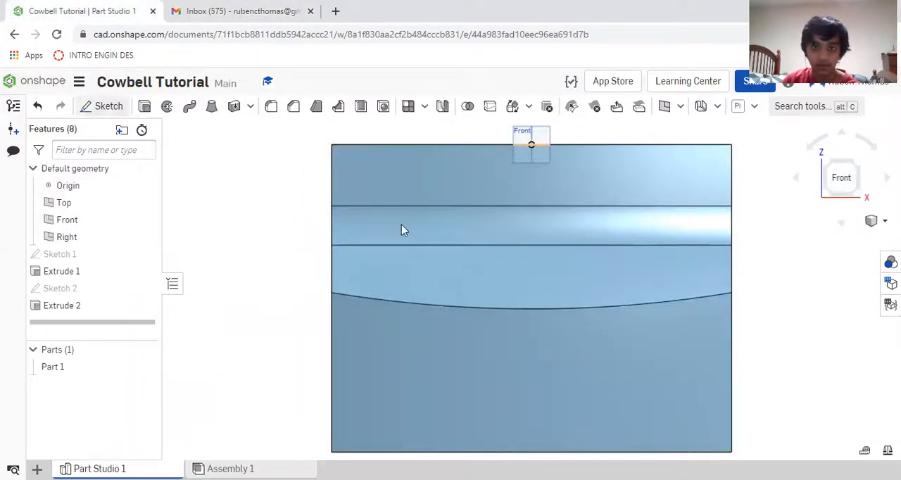
pyautogui.click(452, 183)
pyautogui.moveTo(636, 301)
pyautogui.mouseDown(button='middle')
pyautogui.moveTo(612, 248)
pyautogui.moveTo(590, 285)
pyautogui.mouseUp(button='middle')
pyautogui.scroll(1, 465, 209)
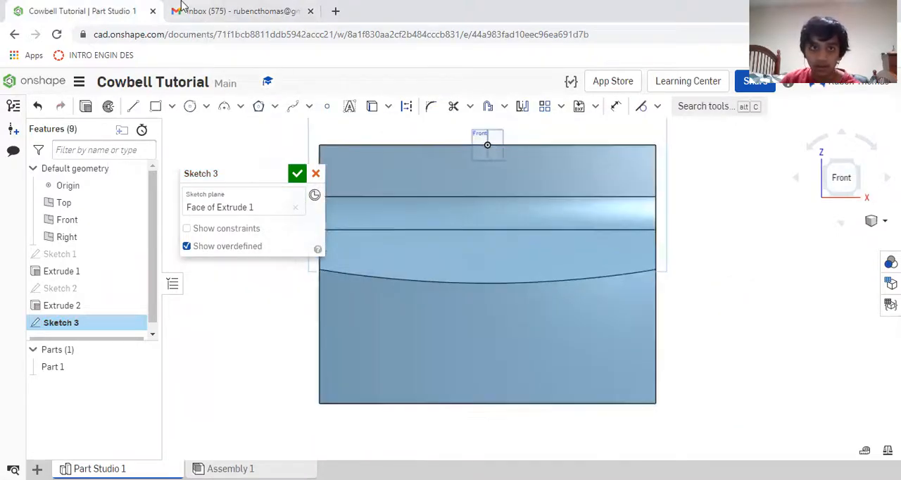
# - Examine Section B-B in the Gmail reference drawing for the outline, R15 arcs and slot dimensions, and return to Onshape
pyautogui.click(181, 6)
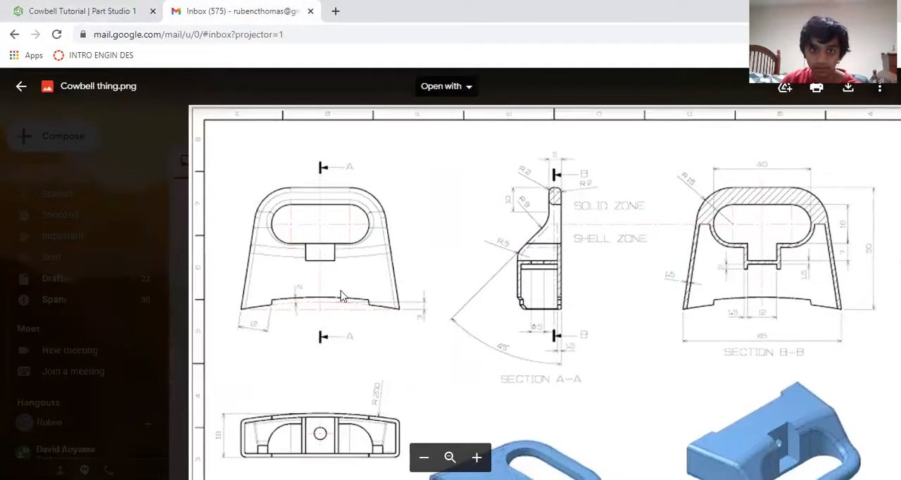
pyautogui.scroll(2, 342, 296)
pyautogui.moveTo(648, 285); pyautogui.dragTo(378, 288)
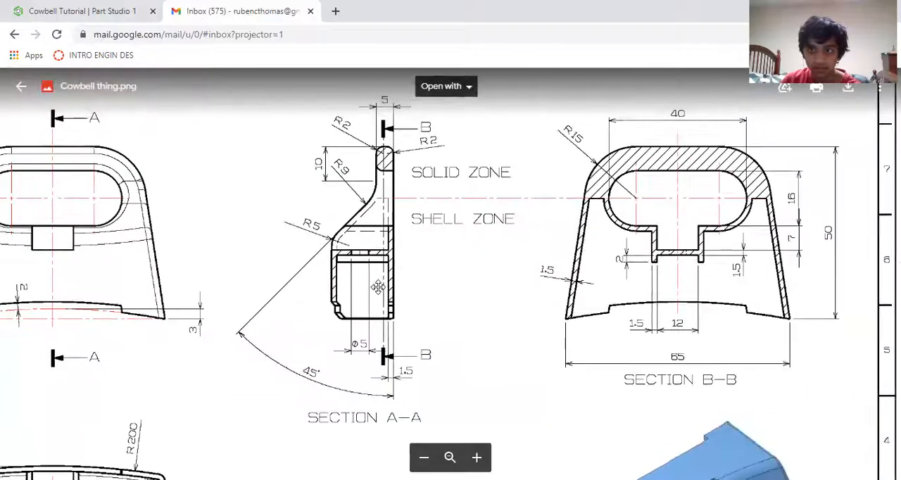
pyautogui.scroll(2, 675, 345)
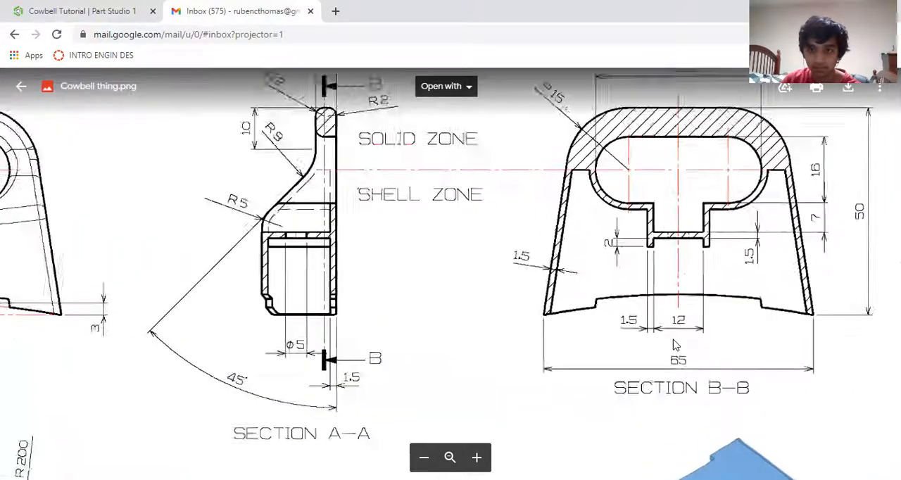
pyautogui.moveTo(657, 272); pyautogui.dragTo(576, 338)
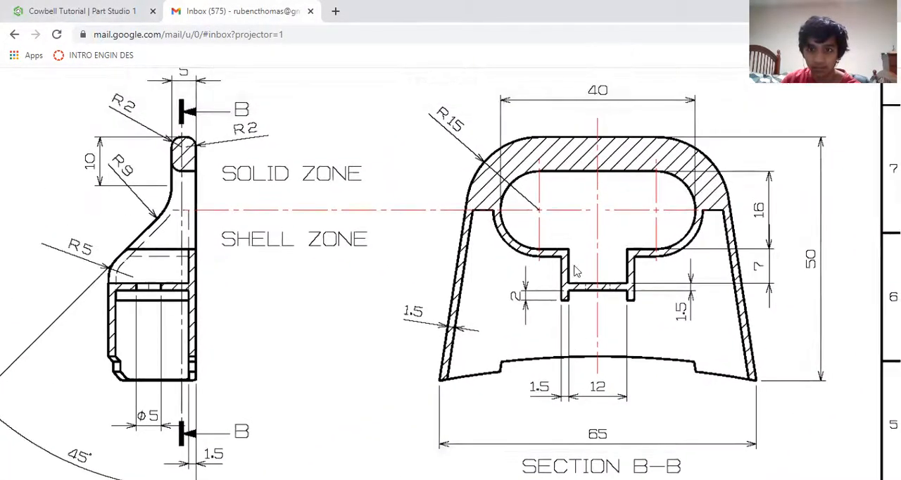
pyautogui.scroll(-3, 654, 316)
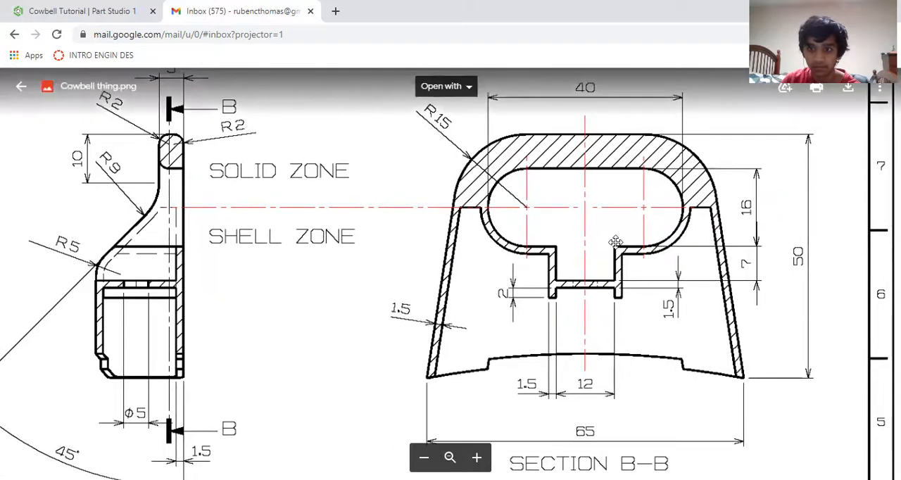
pyautogui.scroll(2, 645, 313)
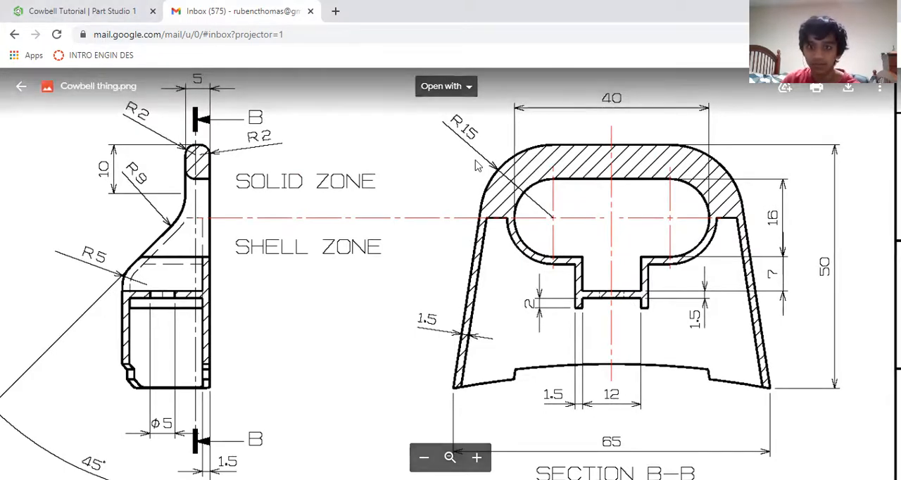
pyautogui.click(77, 11)
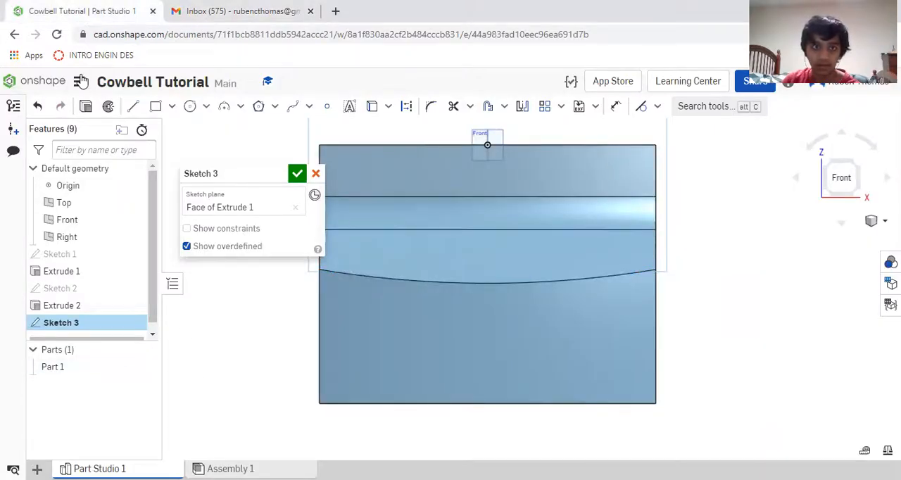
# - Sketch a corner rectangle from the part's upper-left corner, set it 50 high and 65 wide, and hide Part 1
pyautogui.click(154, 106)
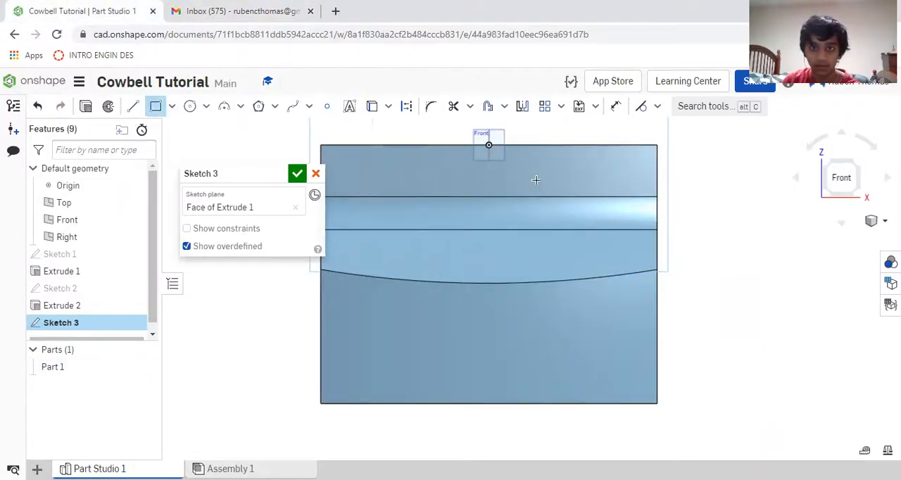
pyautogui.moveTo(535, 181); pyautogui.dragTo(599, 181, button='middle')
pyautogui.click(383, 146)
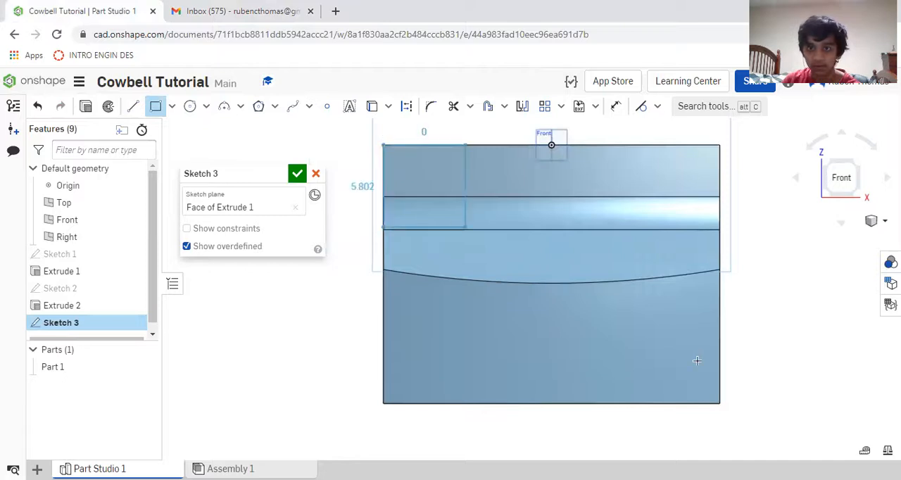
pyautogui.click(722, 417)
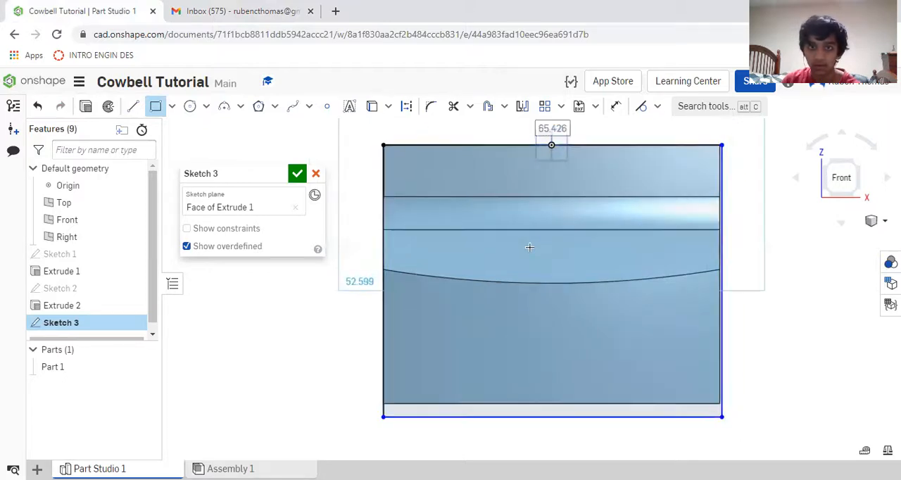
pyautogui.click(380, 279)
pyautogui.write('50')
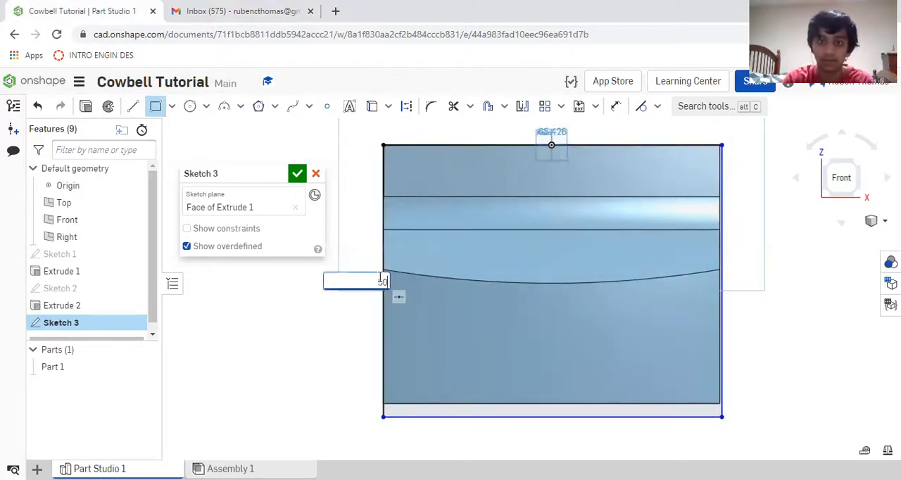
pyautogui.press('Return')
pyautogui.write('6')
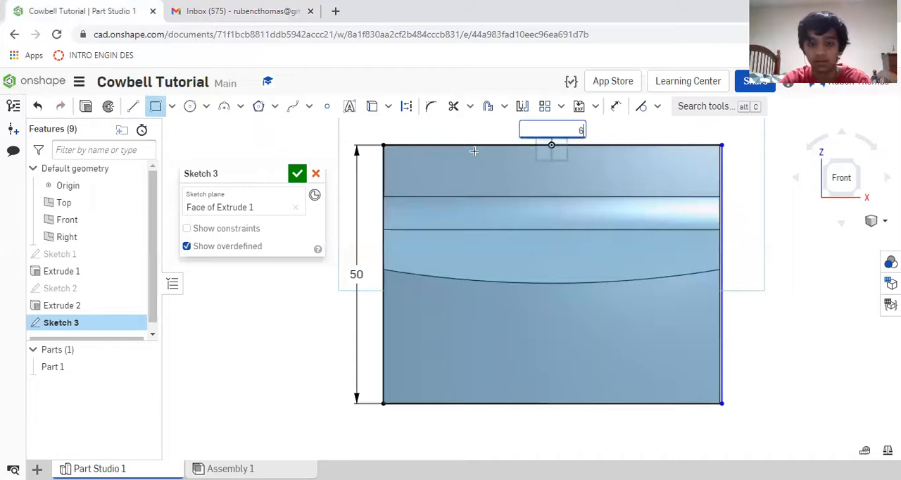
pyautogui.write('5')
pyautogui.press('Return')
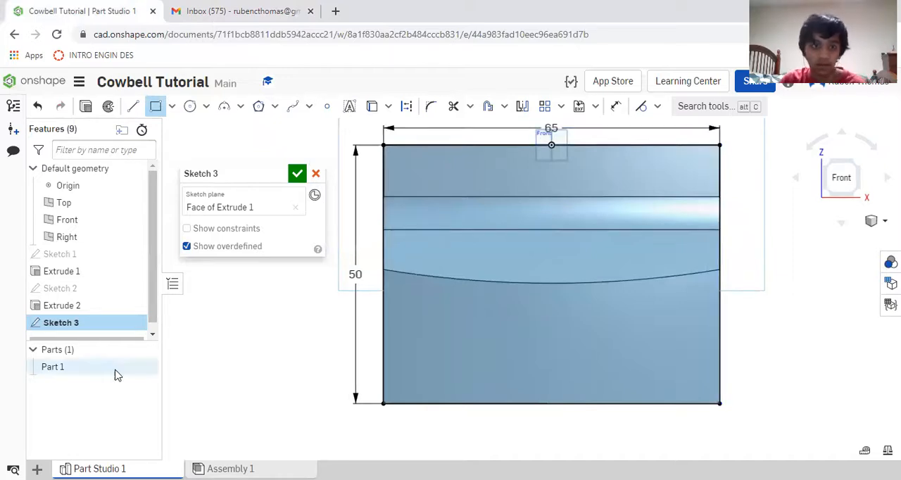
pyautogui.click(145, 367)
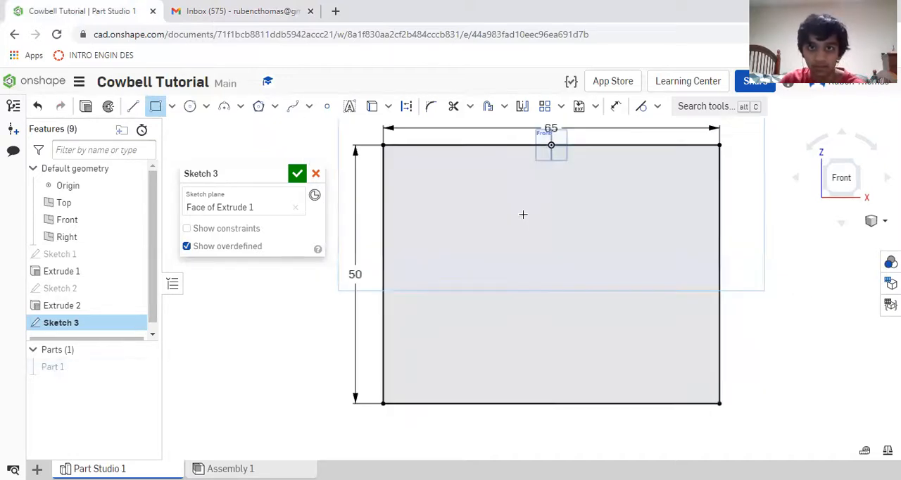
# - Sketch a center point arc bulging left in the rectangle's upper-left area and set its radius to 15
pyautogui.scroll(-1, 524, 214)
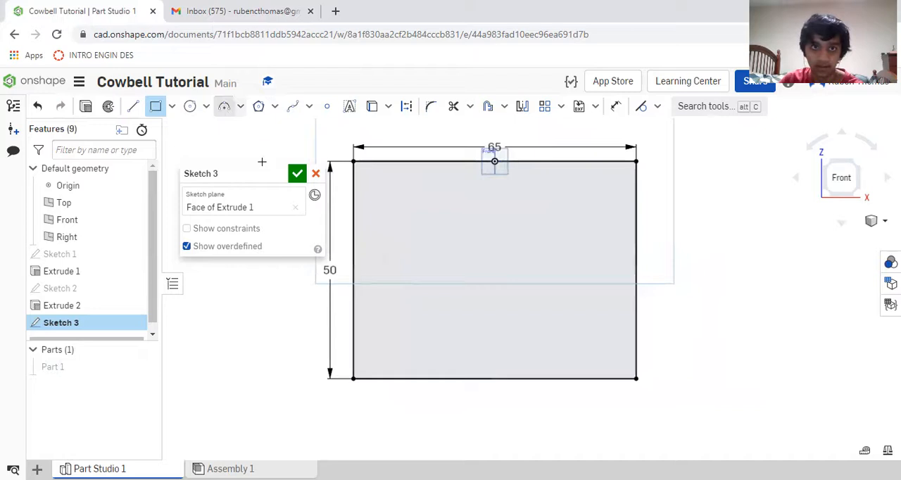
pyautogui.press('a')
pyautogui.click(274, 106)
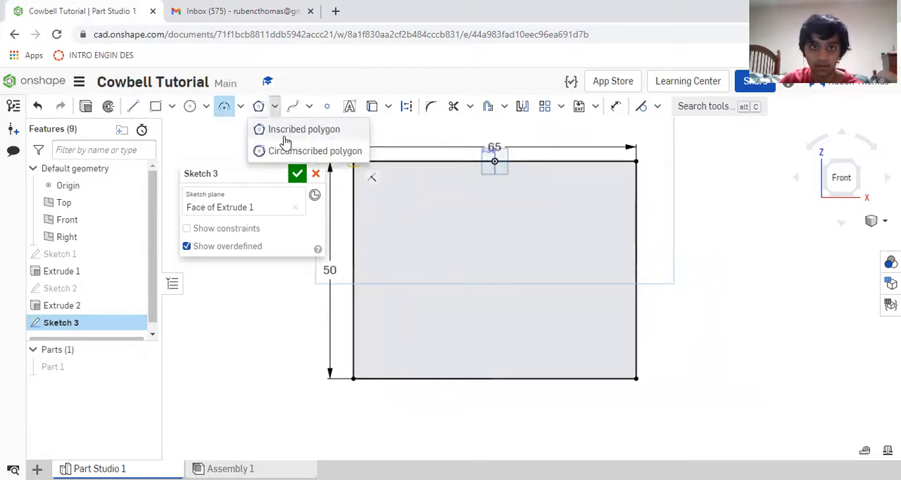
pyautogui.click(206, 107)
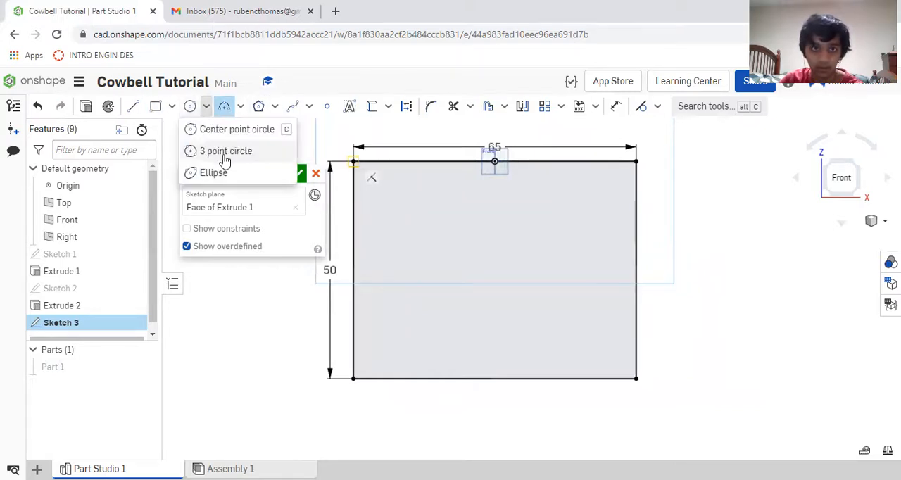
pyautogui.click(224, 133)
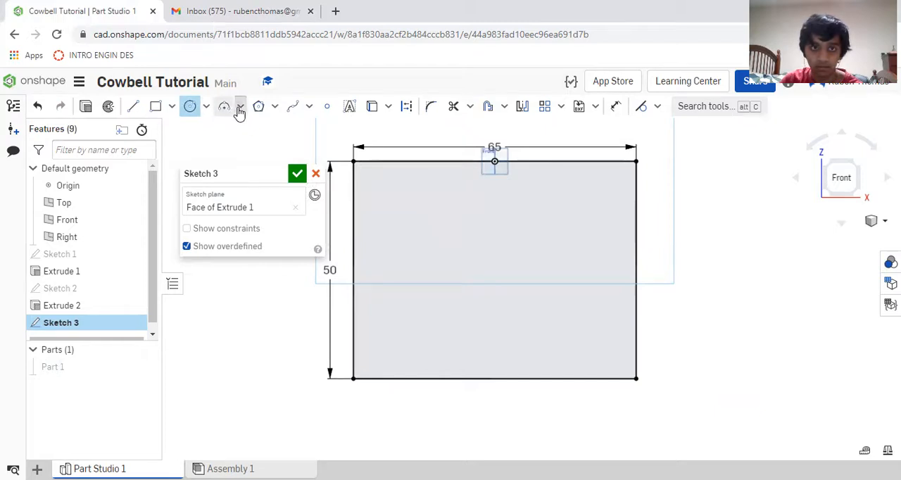
pyautogui.click(239, 106)
pyautogui.click(246, 172)
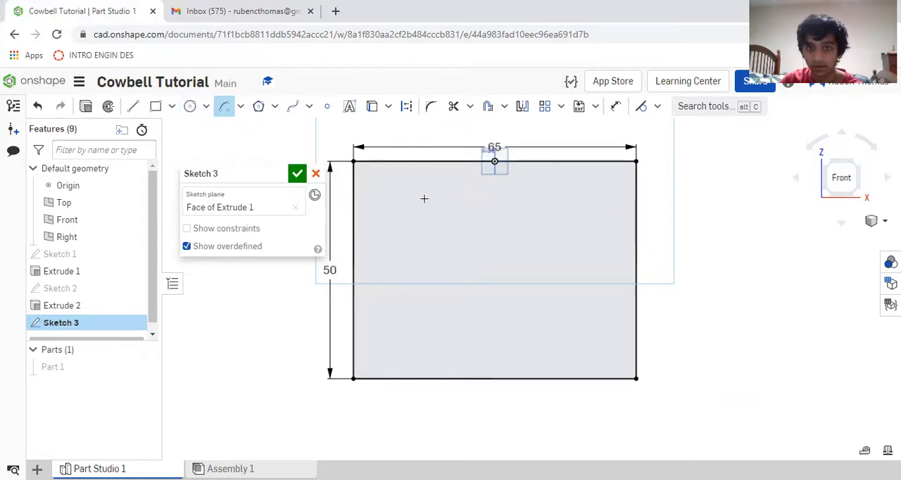
pyautogui.click(430, 225)
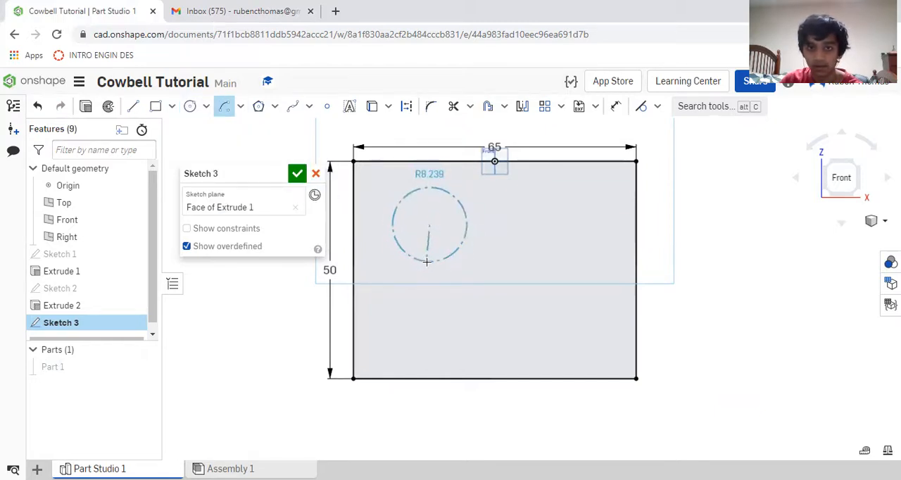
pyautogui.click(435, 213)
pyautogui.click(421, 252)
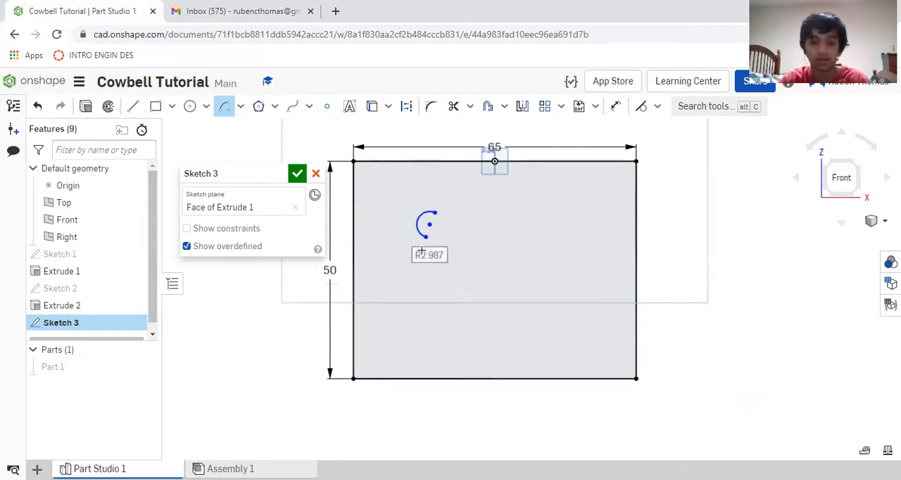
pyautogui.doubleClick(425, 254)
pyautogui.press('Return')
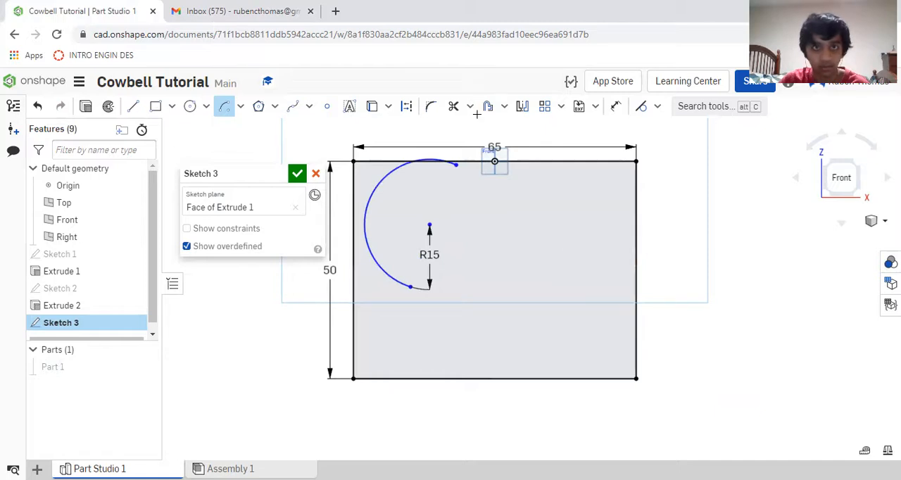
# - Check Section B-B, sketch a second center point arc bulging right in the rectangle's upper-right area, and make it equal to the R15 arc
pyautogui.click(176, 2)
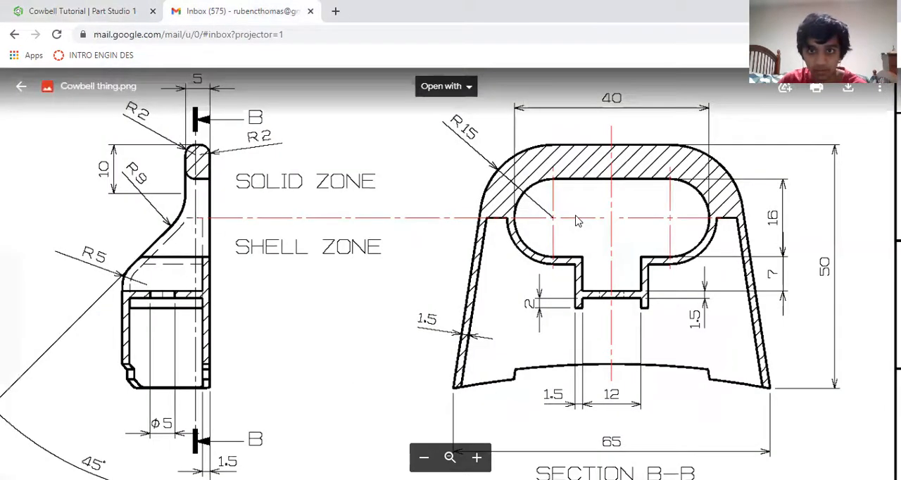
pyautogui.click(55, 11)
pyautogui.click(562, 235)
pyautogui.click(582, 266)
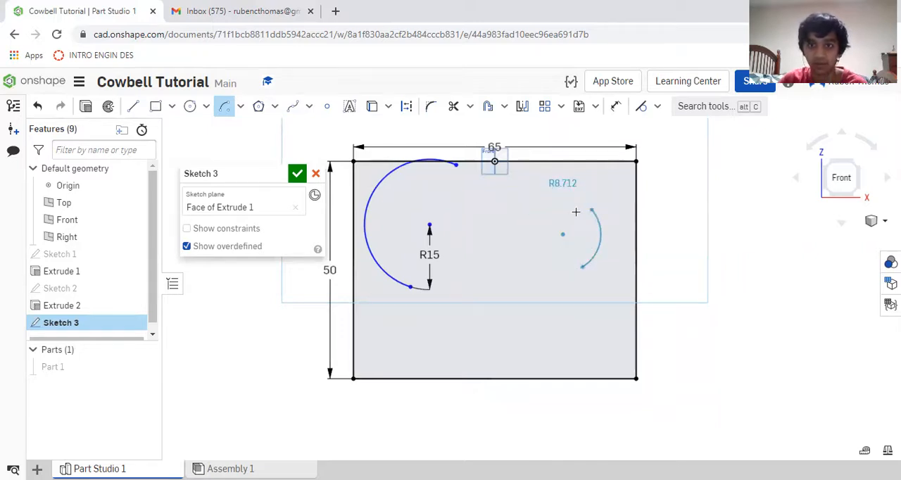
pyautogui.click(569, 203)
pyautogui.press('Escape')
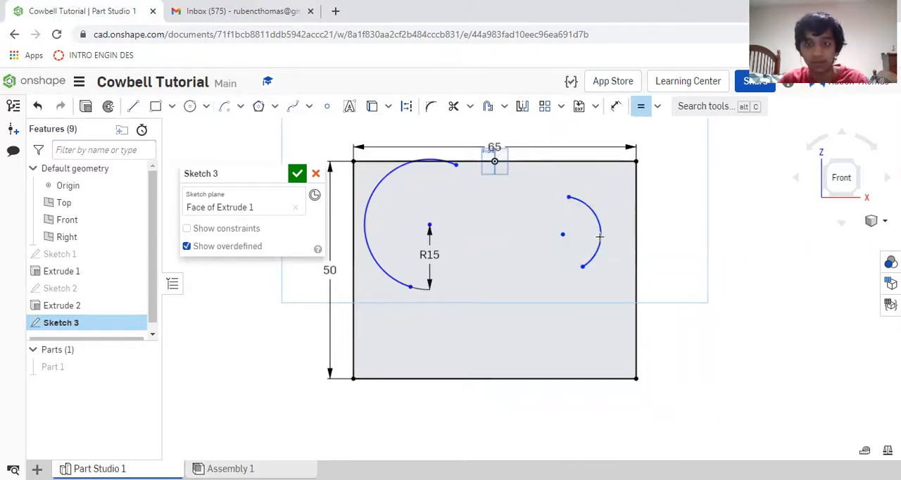
pyautogui.click(599, 237)
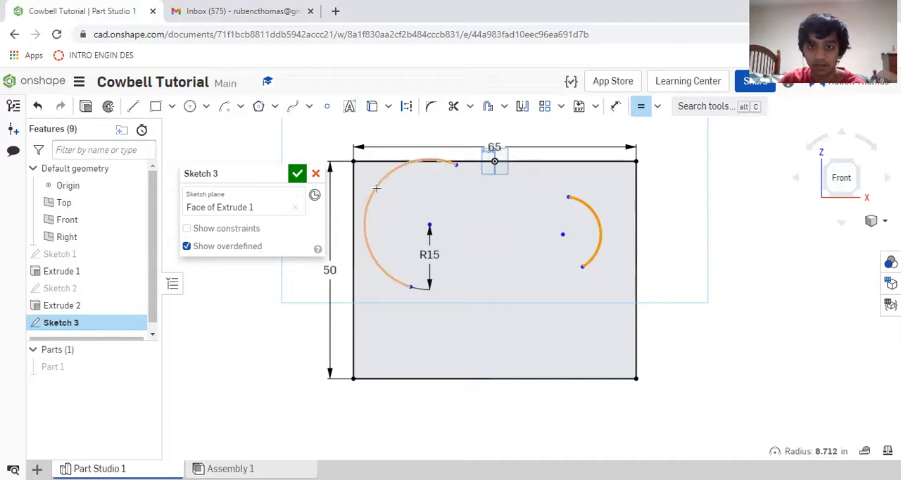
pyautogui.click(377, 188)
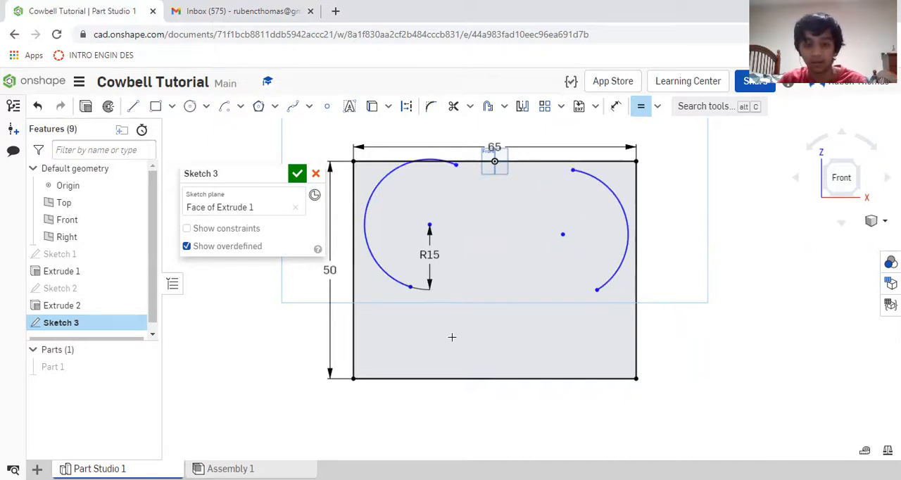
# - Apply a Vertical constraint between the two endpoints of each arc
pyautogui.press('v')
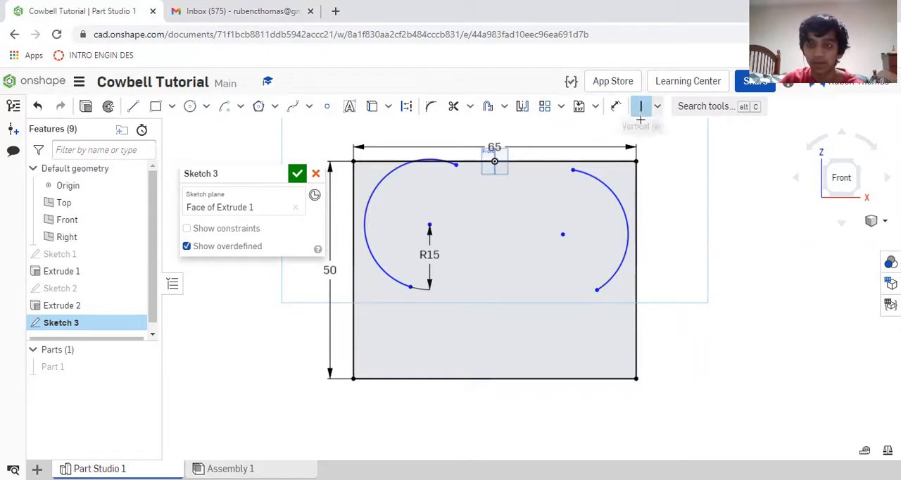
pyautogui.click(409, 286)
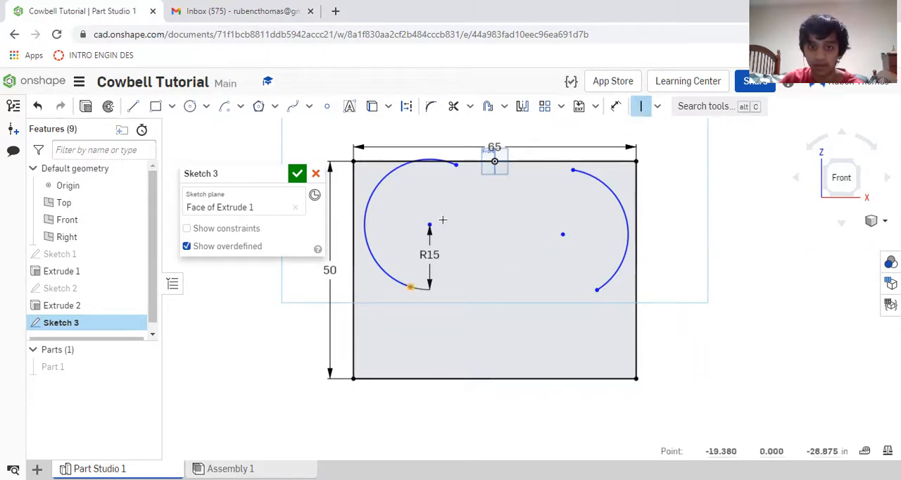
pyautogui.click(456, 164)
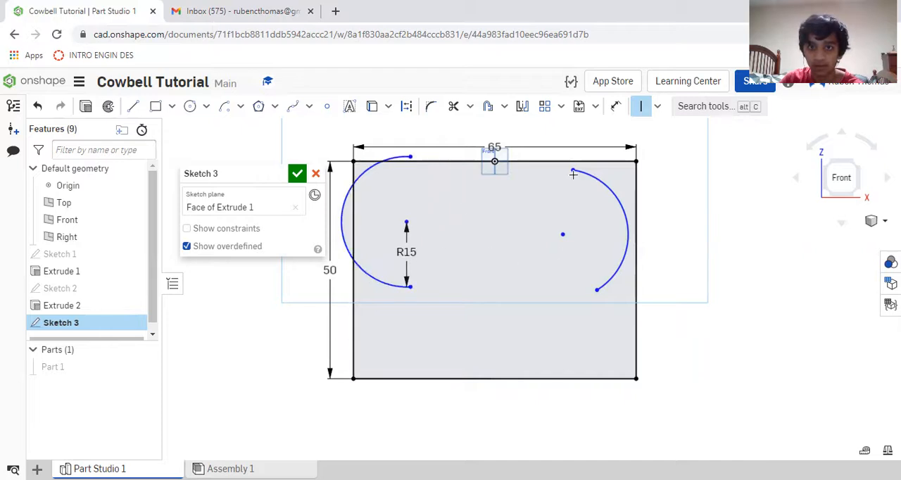
pyautogui.click(598, 291)
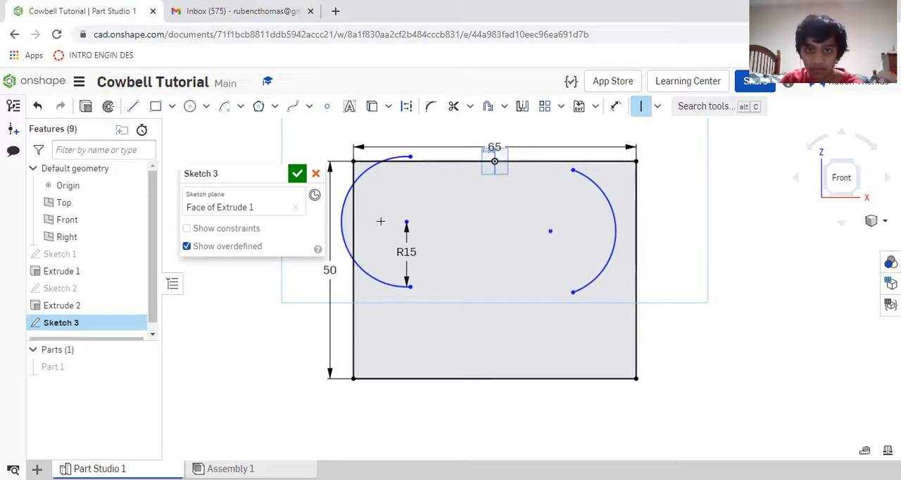
# - Vertically align each arc's center point with one of its endpoints
pyautogui.click(405, 223)
pyautogui.click(409, 287)
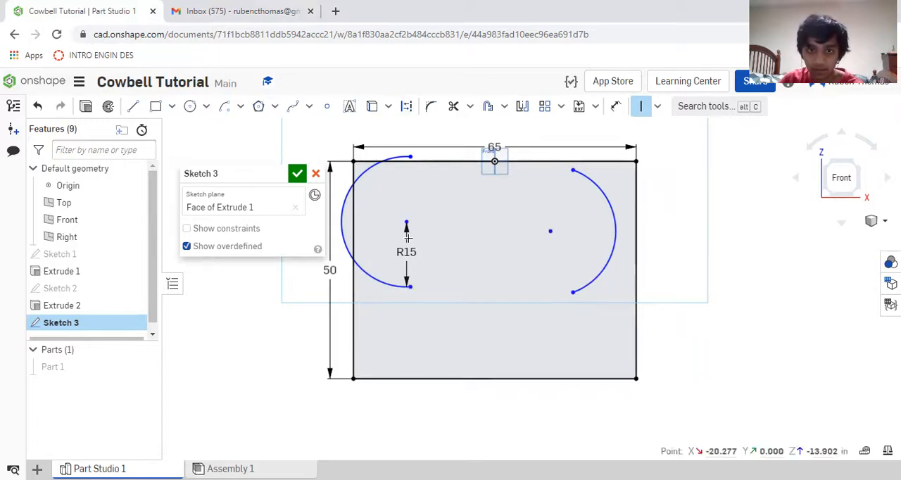
pyautogui.click(552, 232)
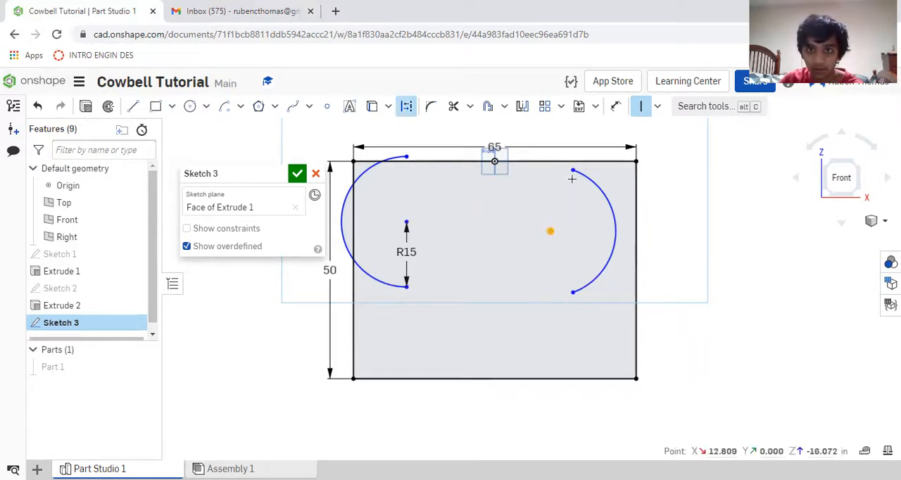
pyautogui.click(576, 169)
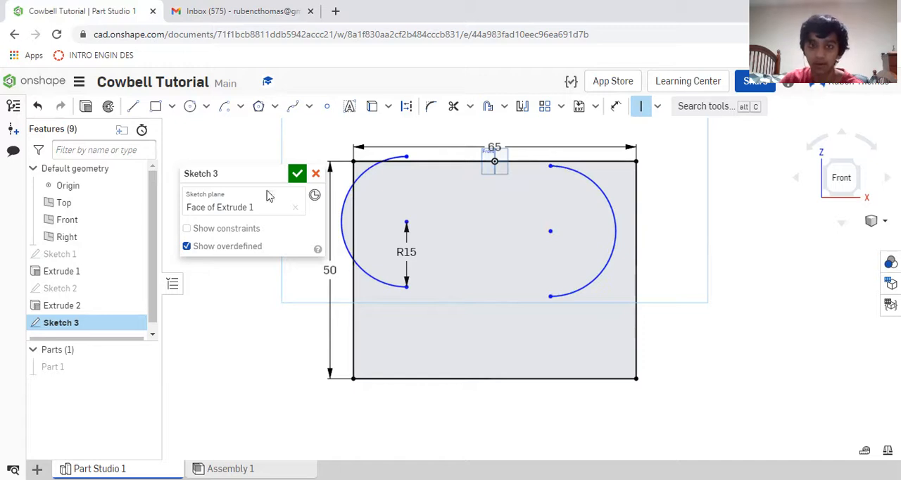
pyautogui.press('Escape')
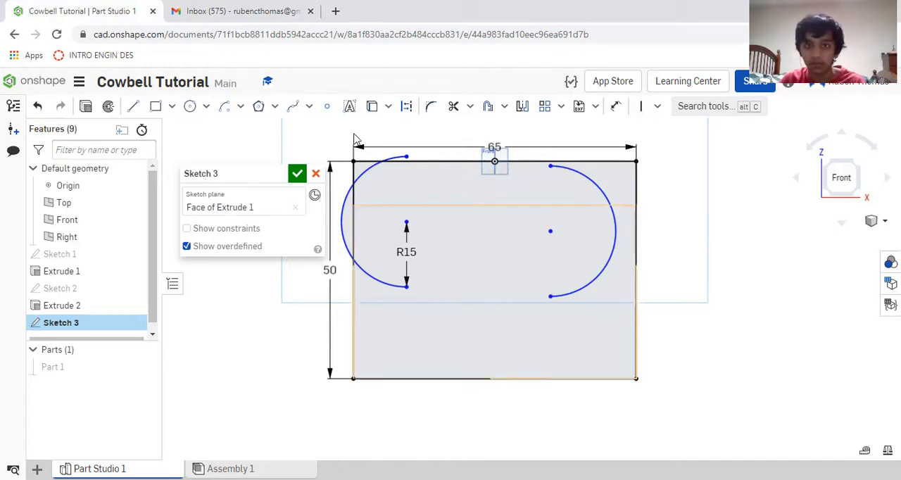
# - Check Section B-B in the reference drawing and apply a Horizontal constraint between the two arcs' center points
pyautogui.hotkey('ctrl', 'Tab')
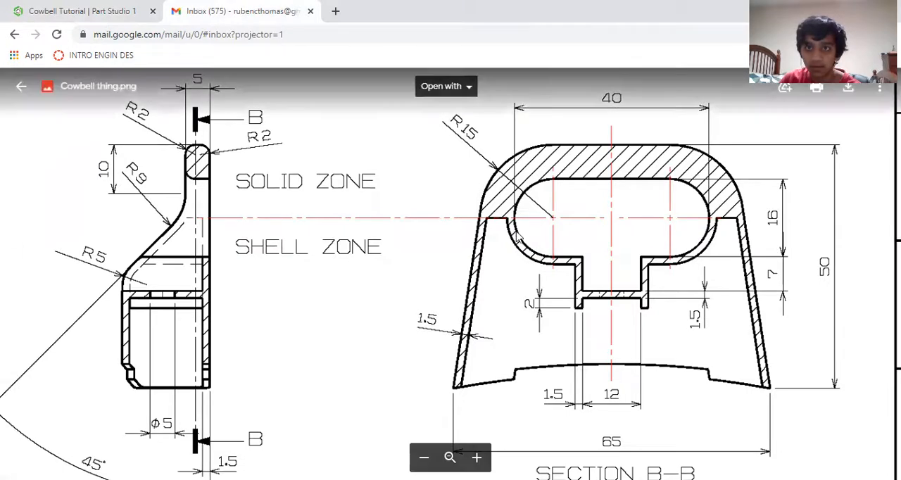
pyautogui.click(41, 13)
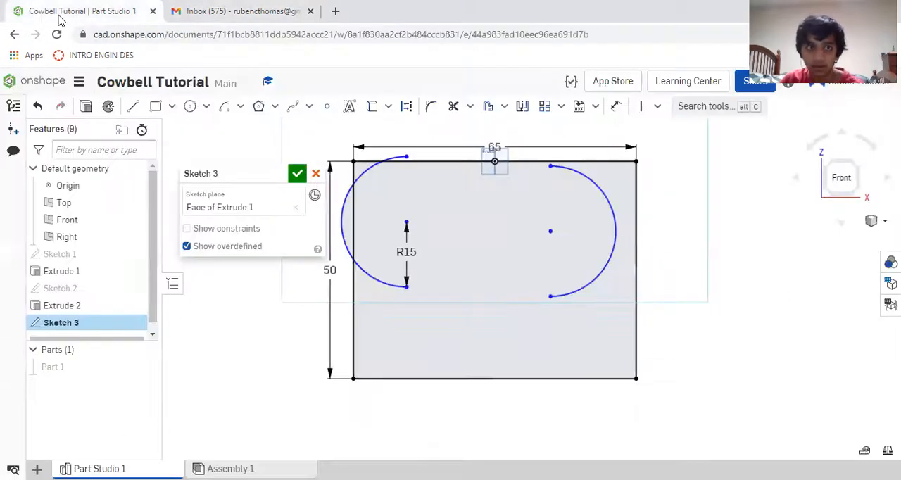
pyautogui.press('l')
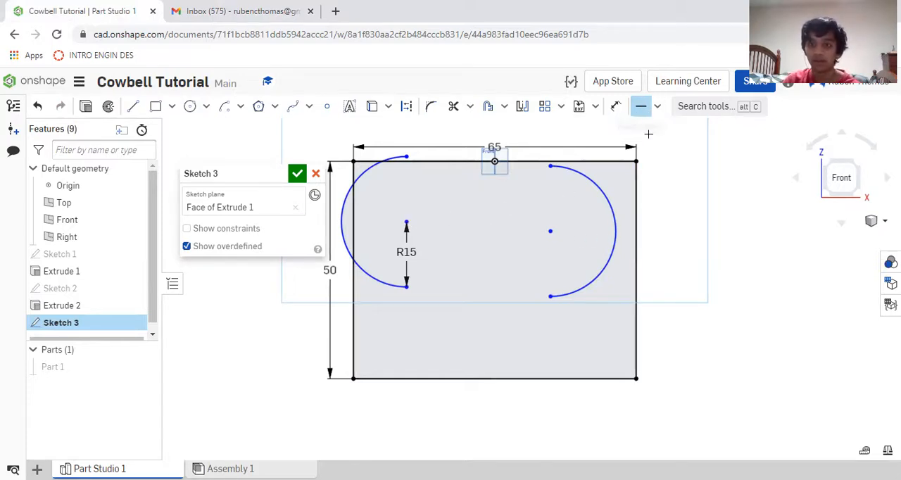
pyautogui.click(406, 223)
pyautogui.click(550, 231)
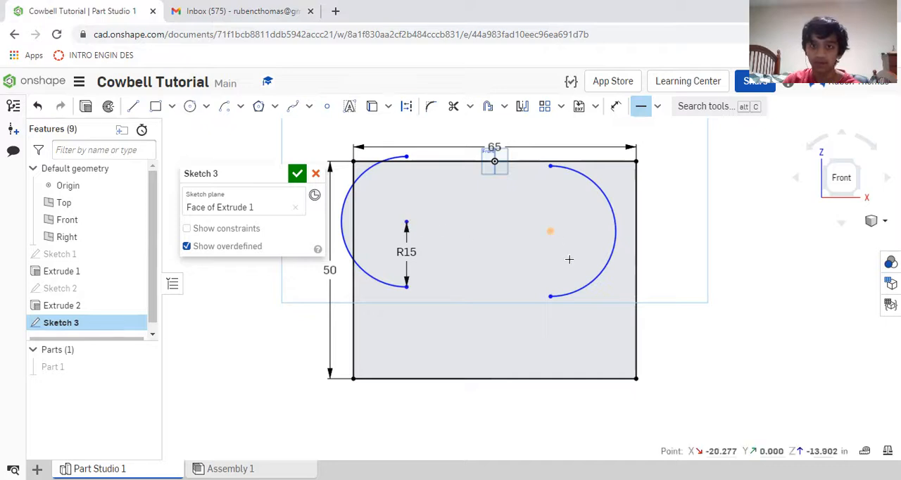
# - Dimension the overall width across the two R15 arcs as 40
pyautogui.press('t')
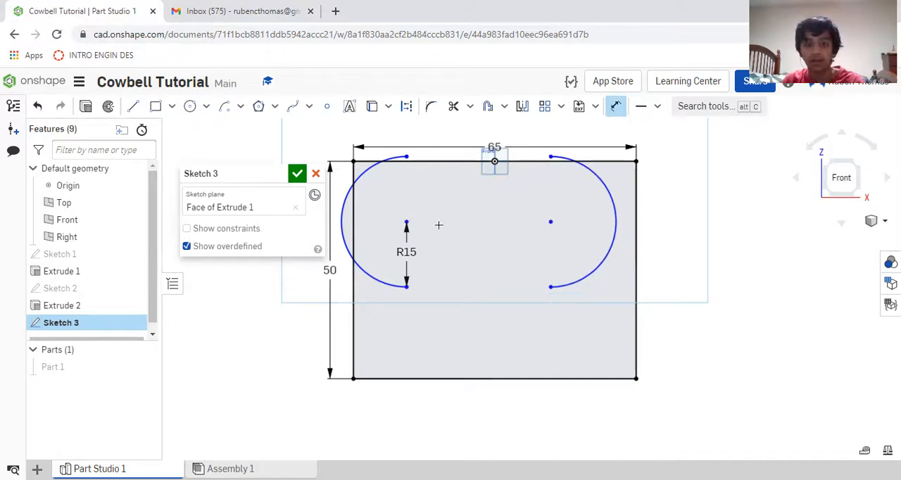
pyautogui.click(340, 223)
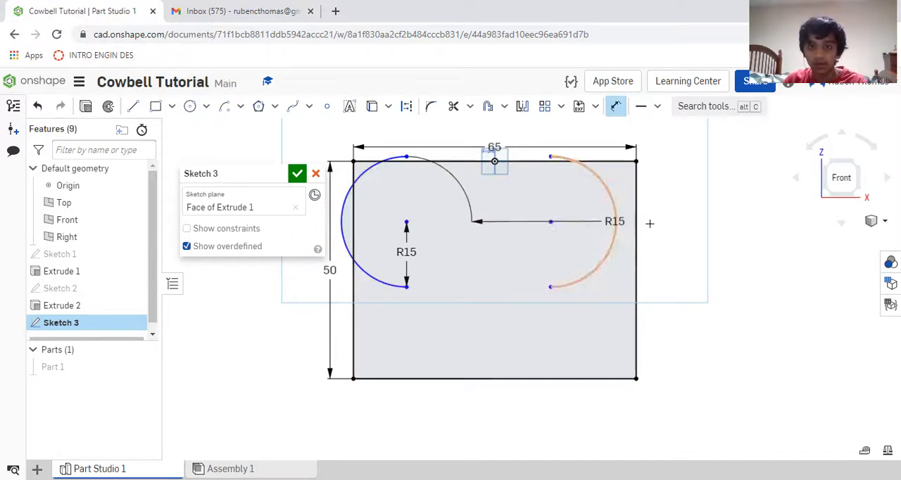
pyautogui.click(616, 223)
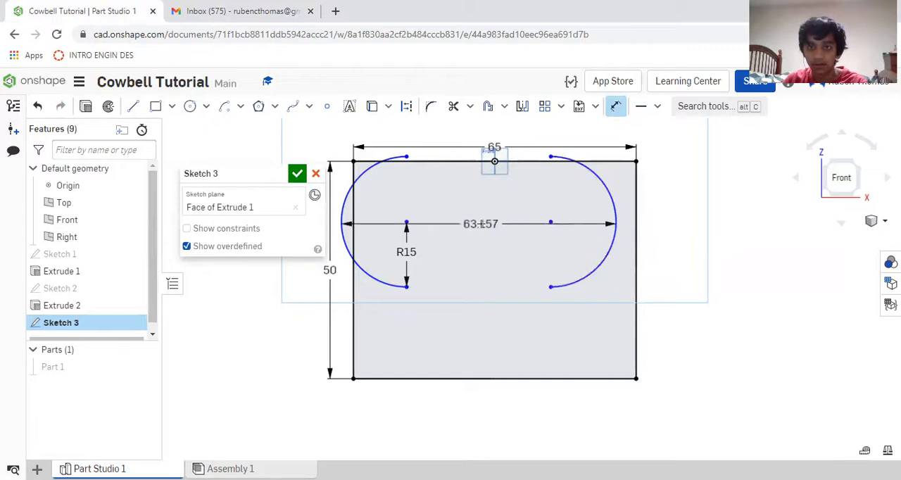
pyautogui.click(492, 226)
pyautogui.write('40')
pyautogui.press('Return')
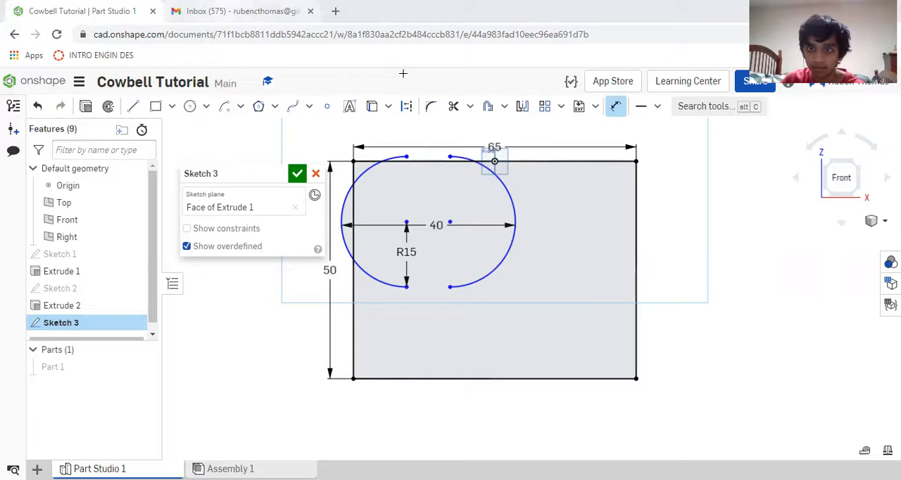
# - Compare the sketch with the reference drawing and delete the 40 dimension between the two R15 arcs
pyautogui.hotkey('ctrl', 'Tab')
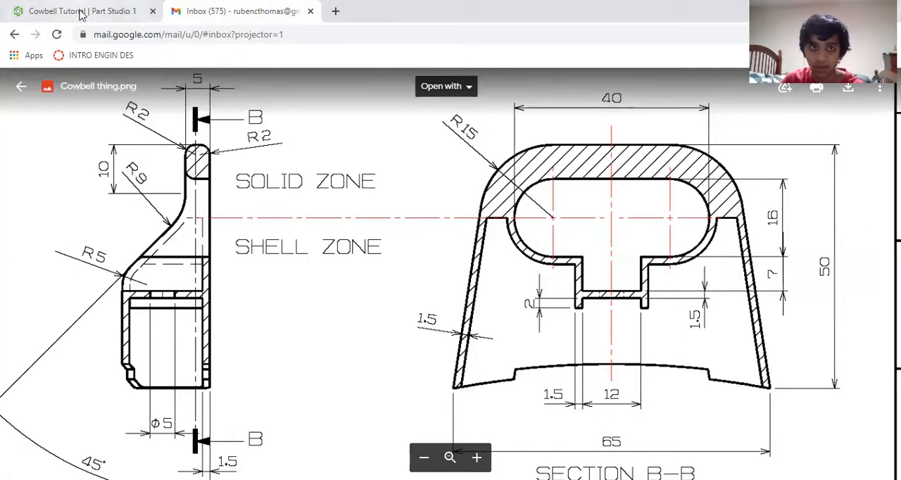
pyautogui.hotkey('ctrl', 'Tab')
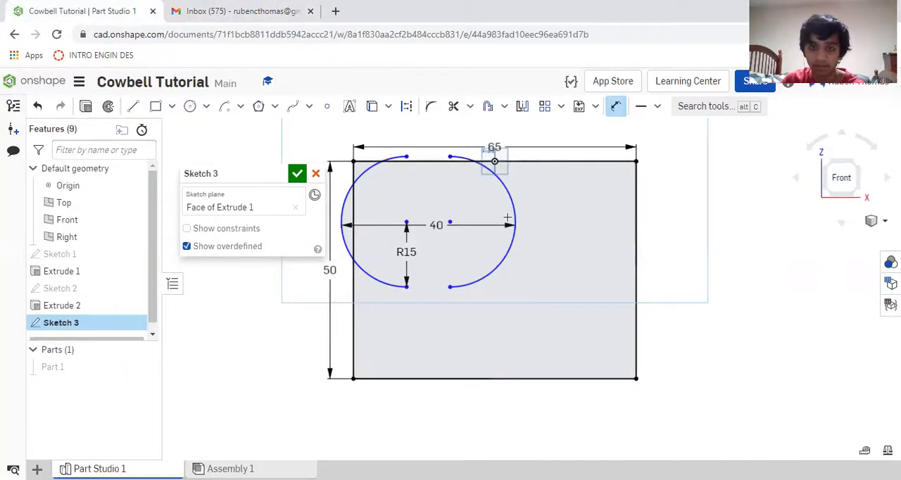
pyautogui.click(445, 222)
pyautogui.press('Delete')
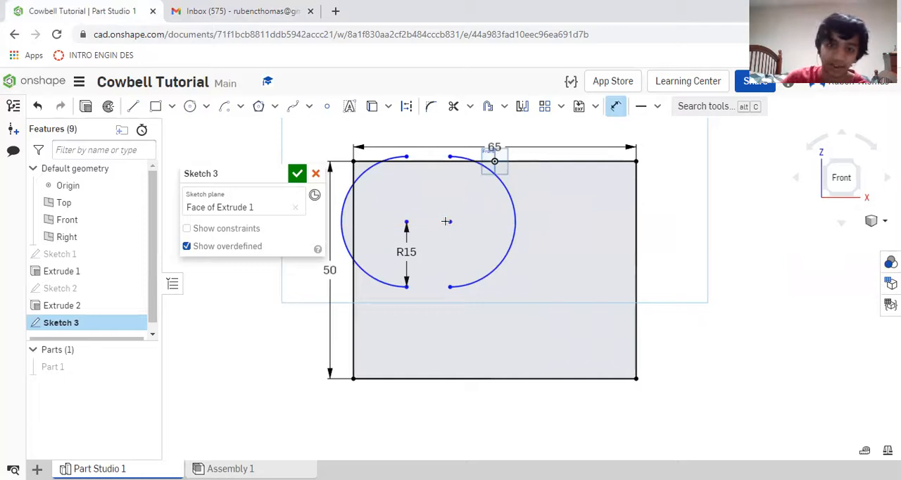
# - Check Section B-B again and move the right R15 arc farther right, toward the rectangle's right edge
pyautogui.click(180, 17)
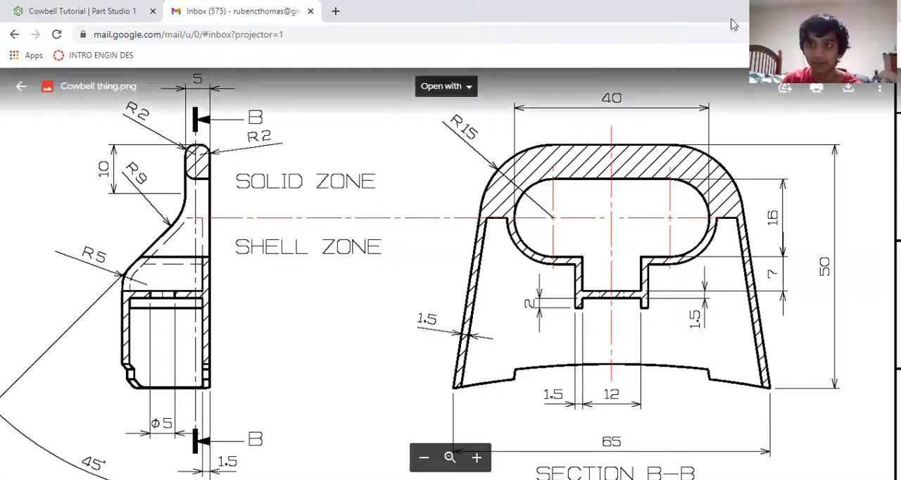
pyautogui.click(31, 8)
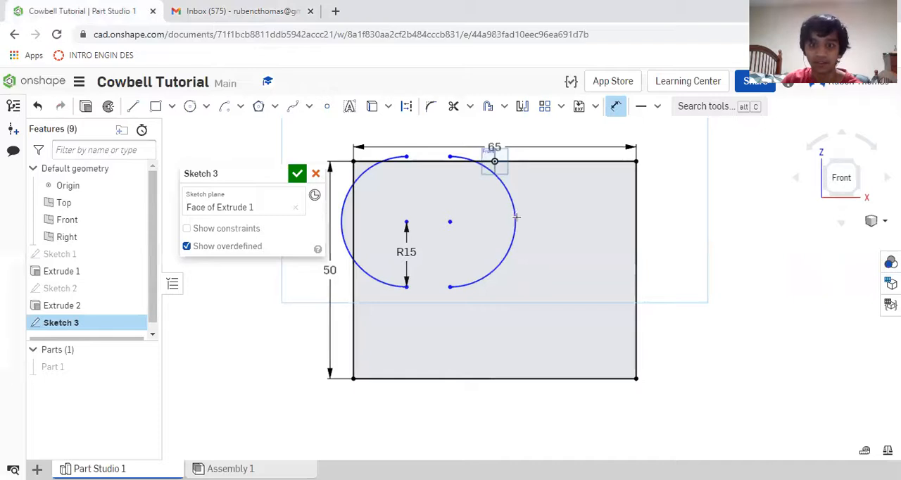
pyautogui.press('Escape')
pyautogui.moveTo(515, 224); pyautogui.dragTo(608, 231)
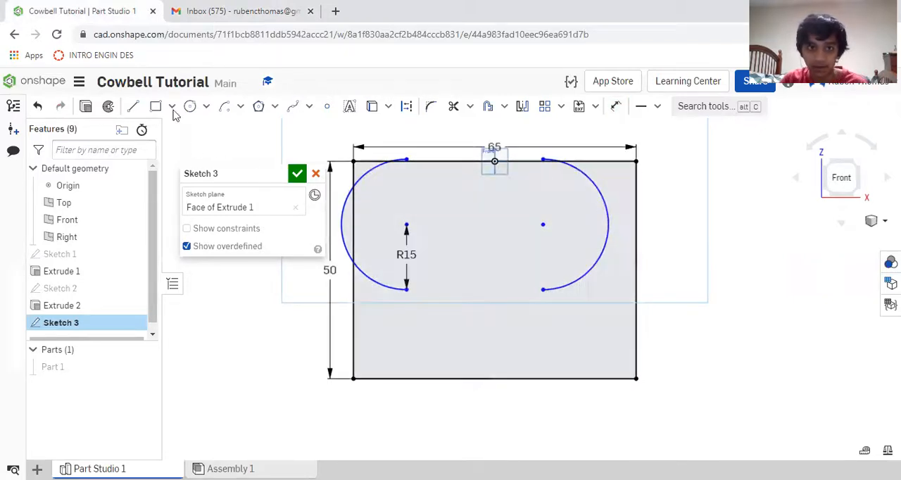
# - Sketch a center point arc of about R9.25 inside the left R15 arc, bulging left, checking the handle opening in the reference drawing
pyautogui.click(225, 106)
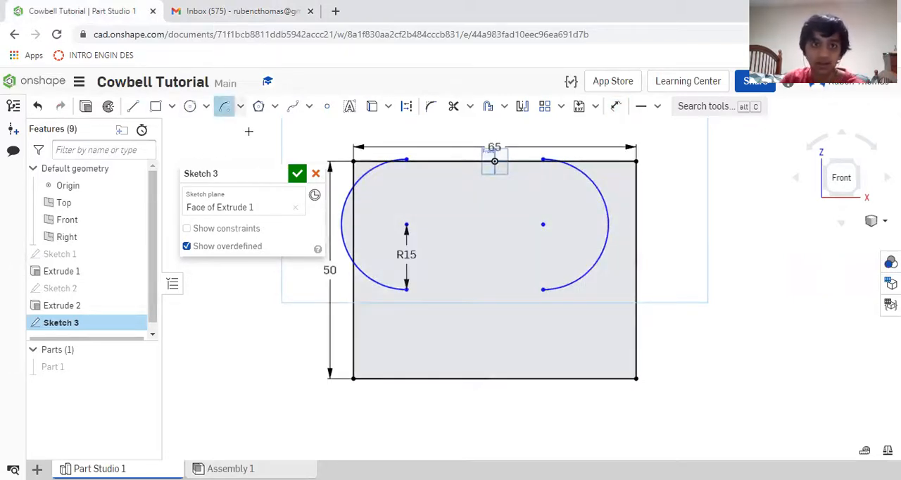
pyautogui.click(406, 224)
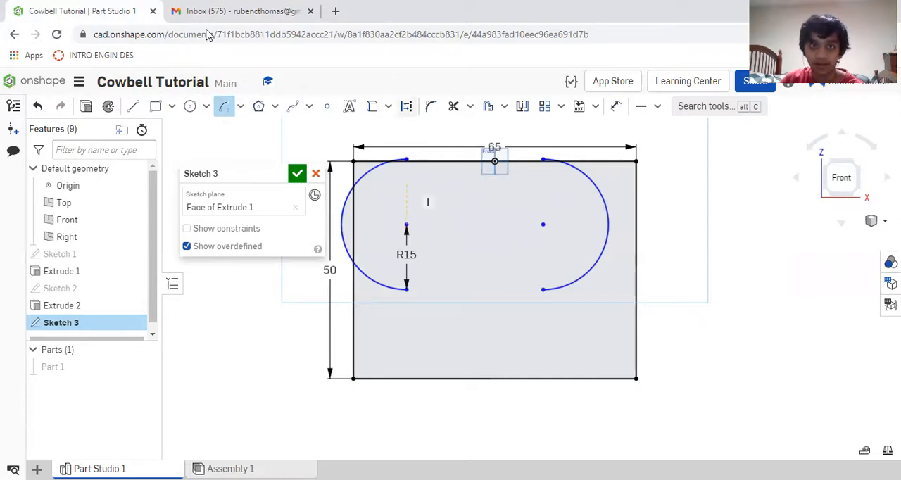
pyautogui.click(232, 12)
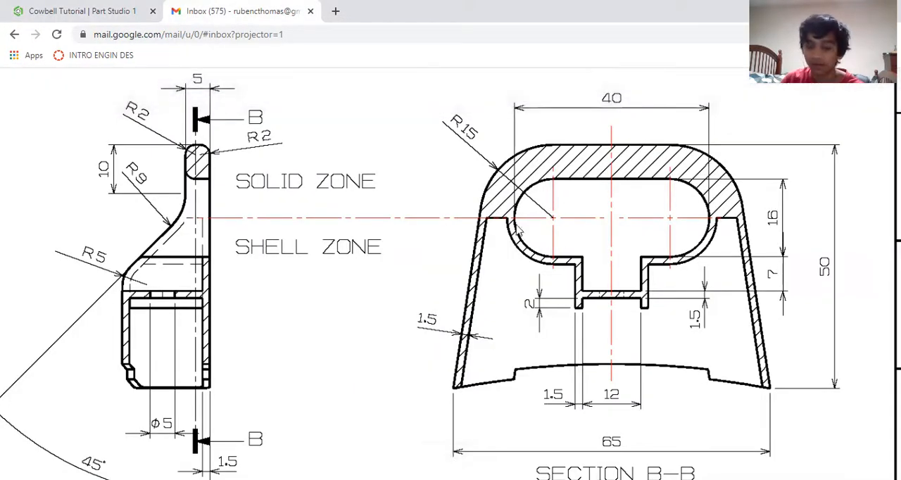
pyautogui.click(41, 7)
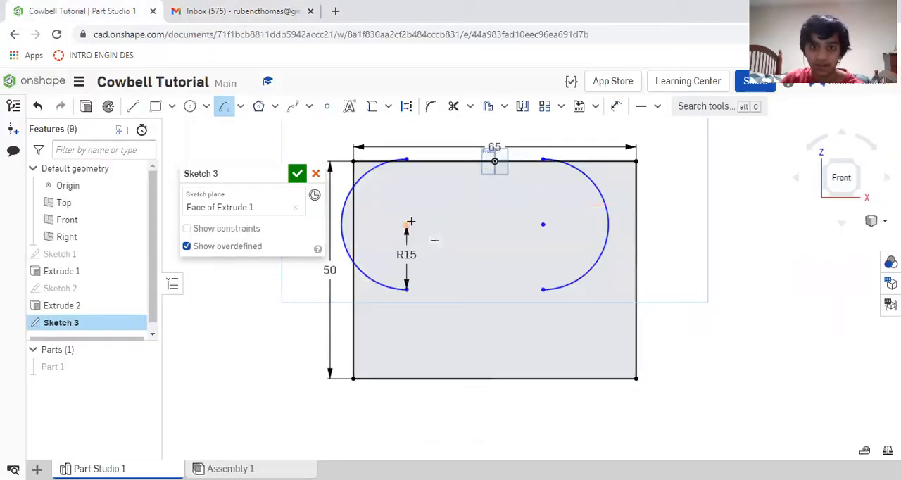
pyautogui.click(407, 189)
pyautogui.click(406, 269)
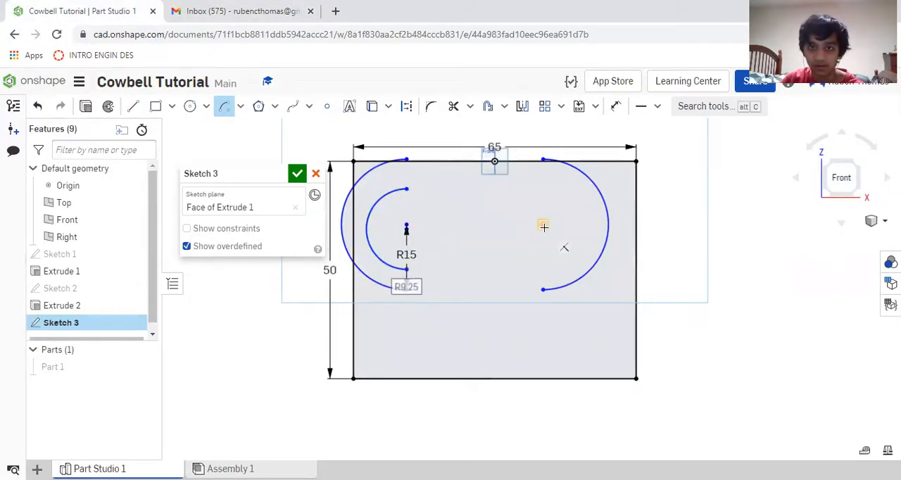
# - Sketch a center point arc inside the right R15 arc, sharing its center and bulging right, with radius 8
pyautogui.click(543, 225)
pyautogui.click(542, 188)
pyautogui.click(543, 271)
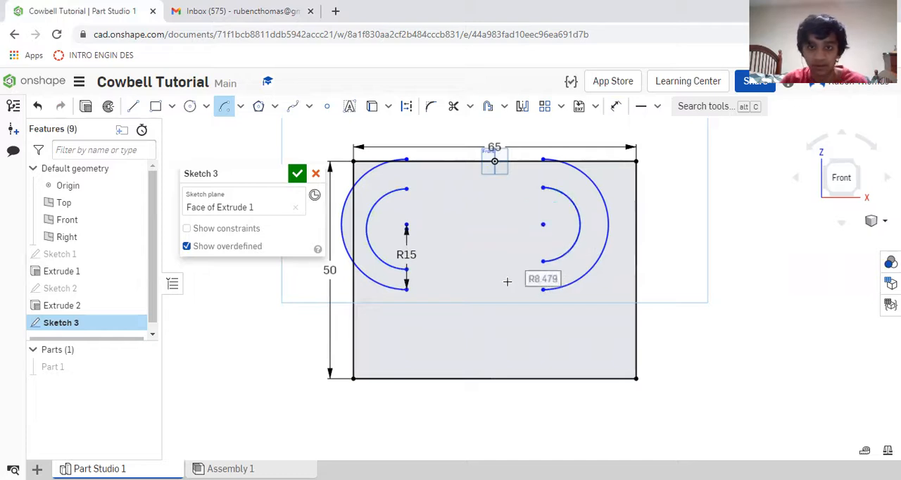
pyautogui.write('8')
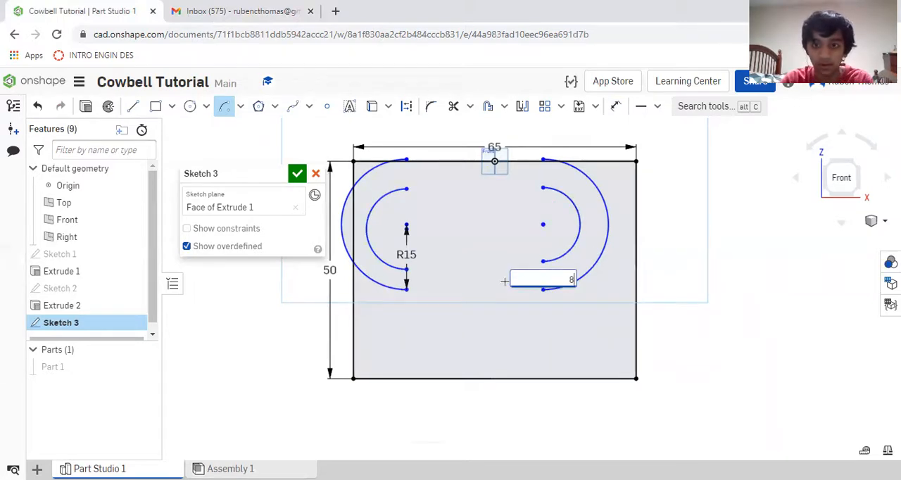
pyautogui.press('Return')
# - Apply an Equal constraint between the inner left arc and the R8 arc
pyautogui.press('e')
pyautogui.click(572, 206)
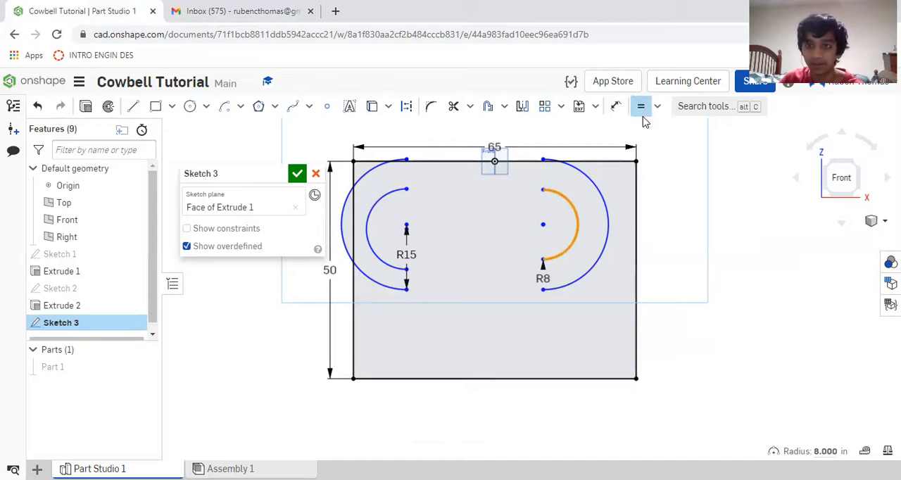
pyautogui.click(387, 194)
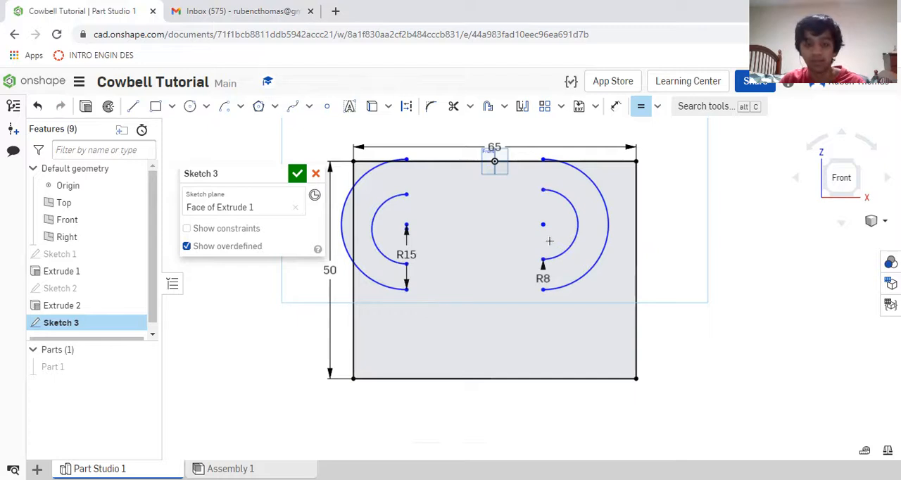
# - Apply Vertical constraints to the inner arcs, aligning the left arc's upper endpoint with its center and the right arc's two endpoints
pyautogui.click(406, 194)
pyautogui.click(407, 225)
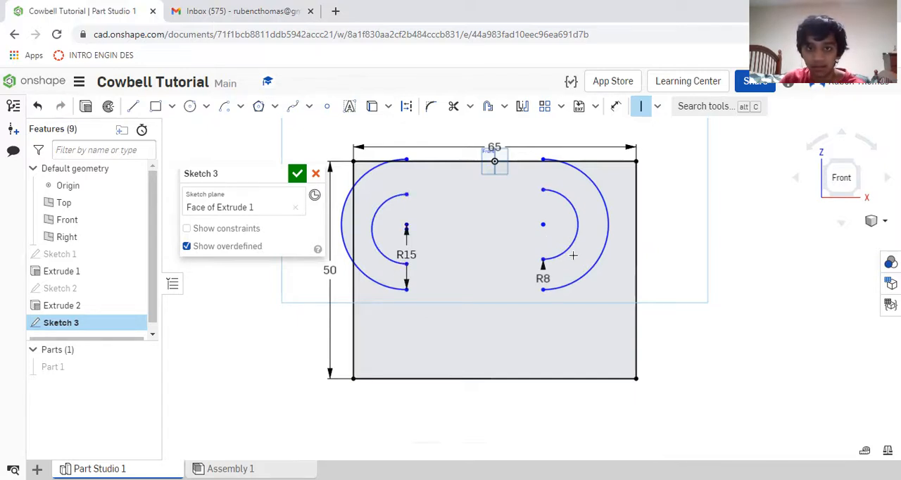
pyautogui.click(542, 260)
pyautogui.click(543, 190)
pyautogui.click(589, 293)
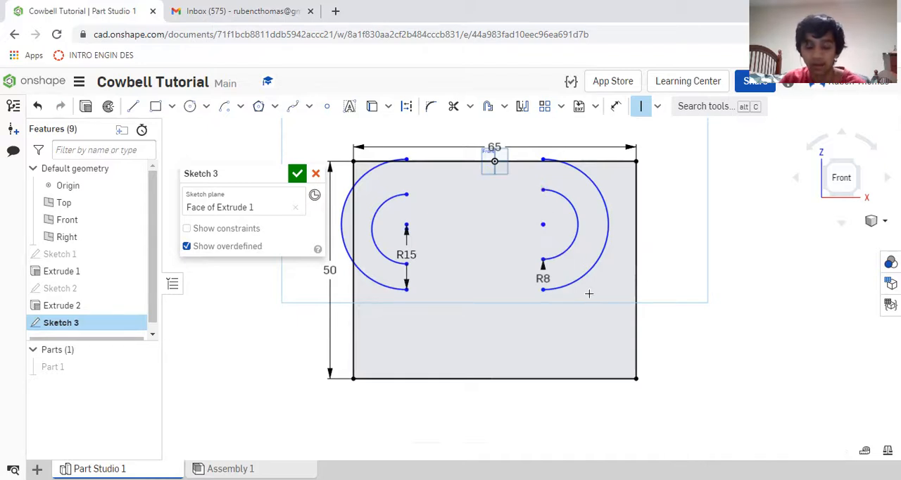
# - Dimension the overall width across the two inner arcs as 40 and shift the dimension label slightly
pyautogui.press('t')
pyautogui.click(372, 236)
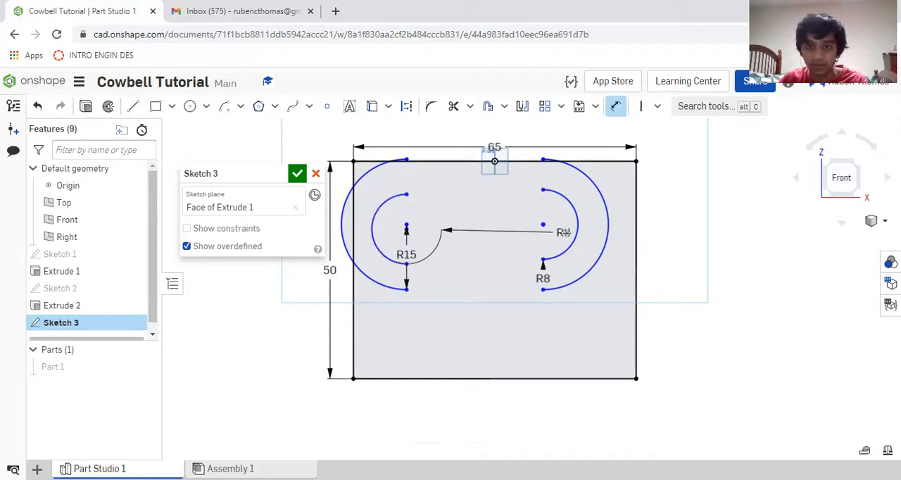
pyautogui.click(576, 224)
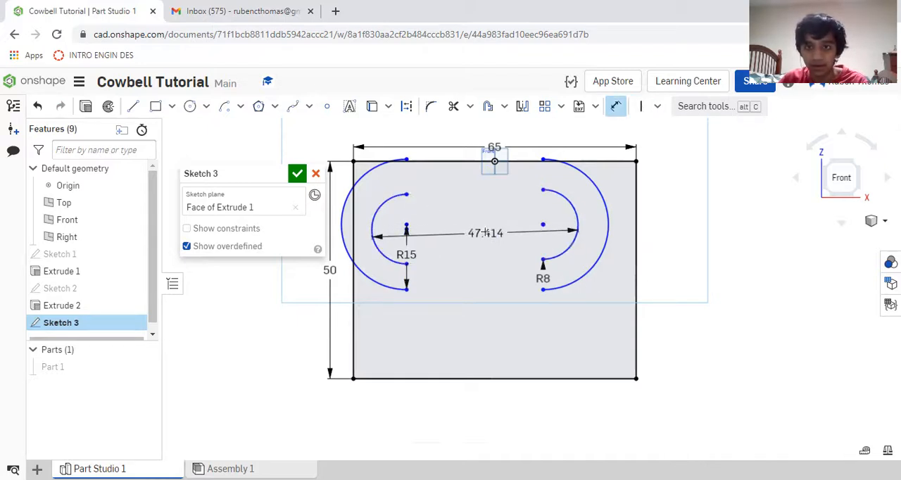
pyautogui.click(487, 231)
pyautogui.write('40')
pyautogui.press('Return')
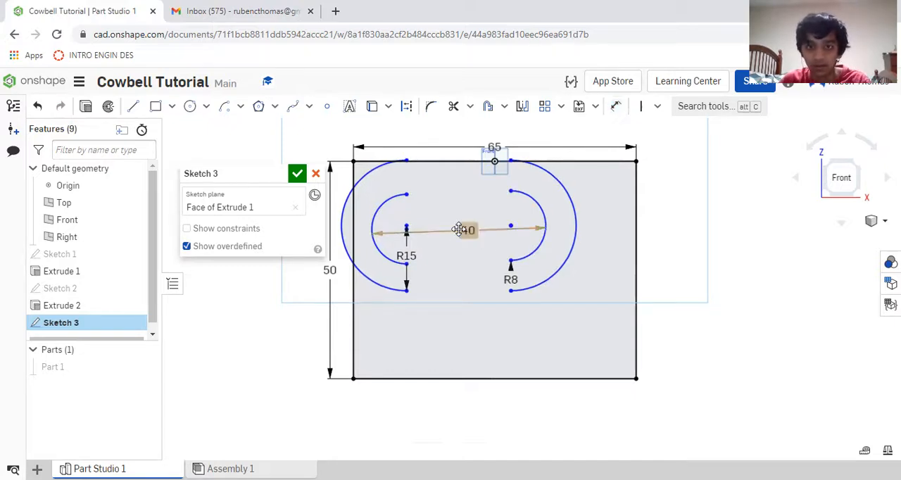
pyautogui.moveTo(468, 231); pyautogui.dragTo(459, 235)
# - Move the R15 dimension clear of the left center points and make the inner and outer left arcs' centers coincident
pyautogui.scroll(5, 410, 239)
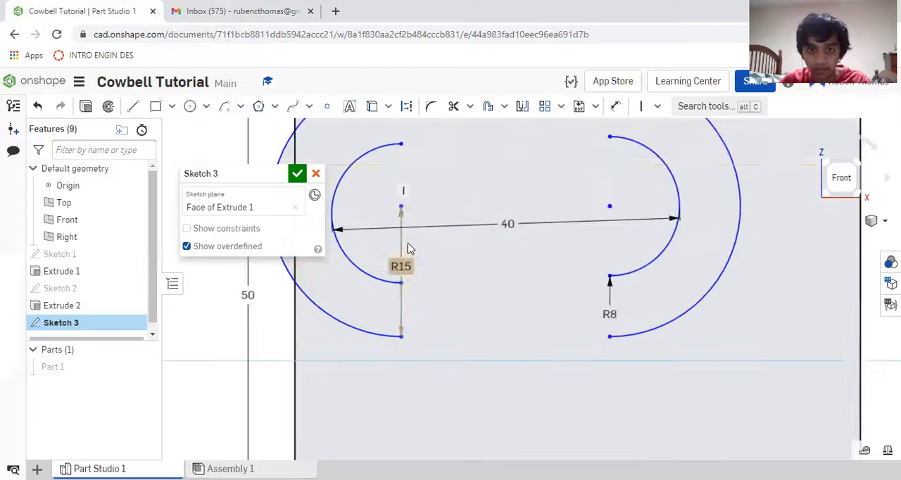
pyautogui.moveTo(398, 276); pyautogui.dragTo(456, 277)
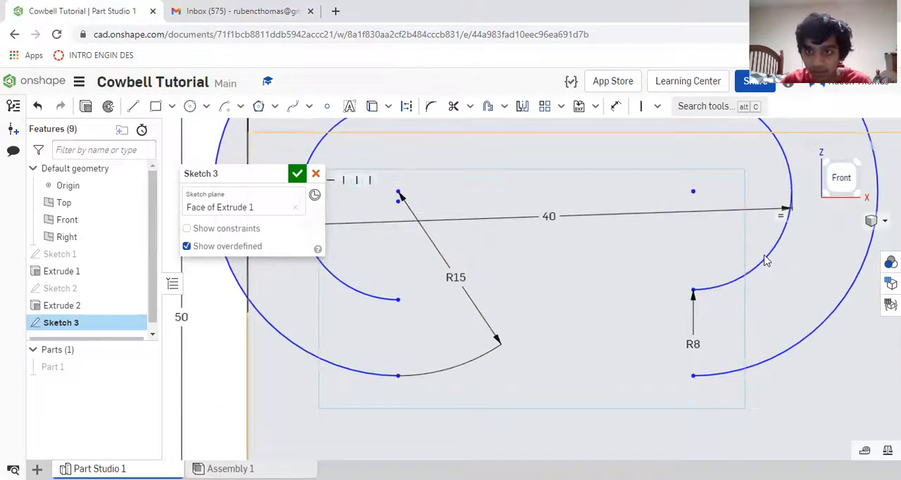
pyautogui.scroll(-2, 423, 232)
pyautogui.press('d')
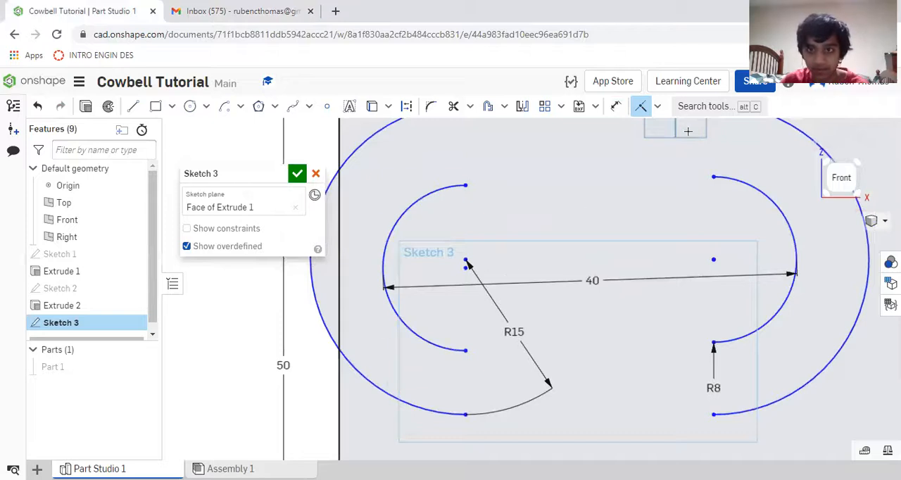
pyautogui.click(466, 261)
pyautogui.click(467, 268)
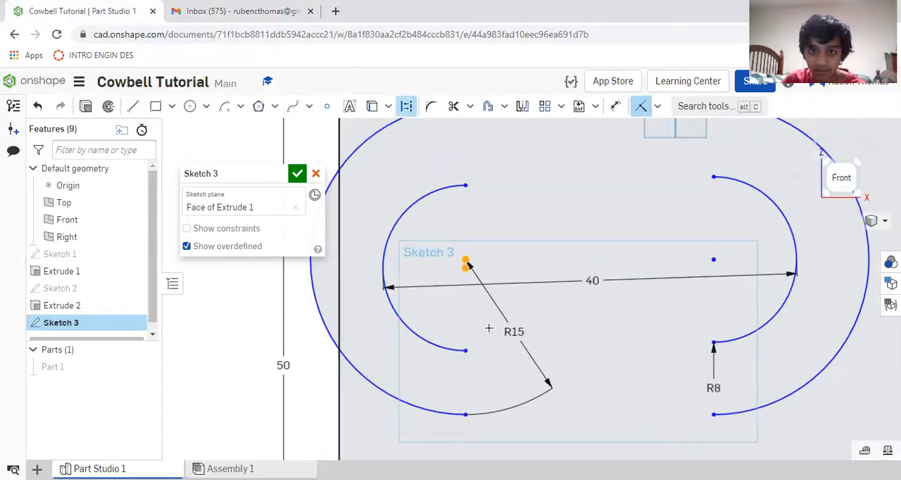
# - Move the linked arcs down and right so that all four lie within the 65 by 50 rectangle
pyautogui.scroll(-3, 479, 234)
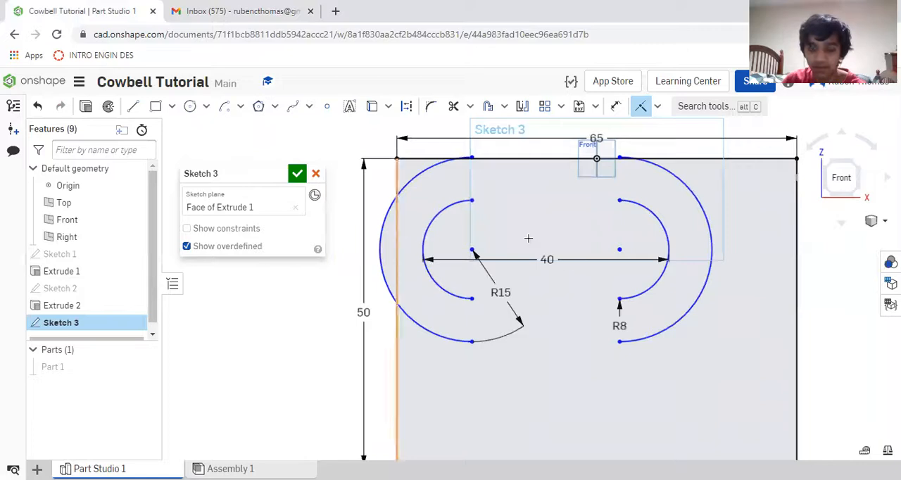
pyautogui.scroll(-1, 577, 286)
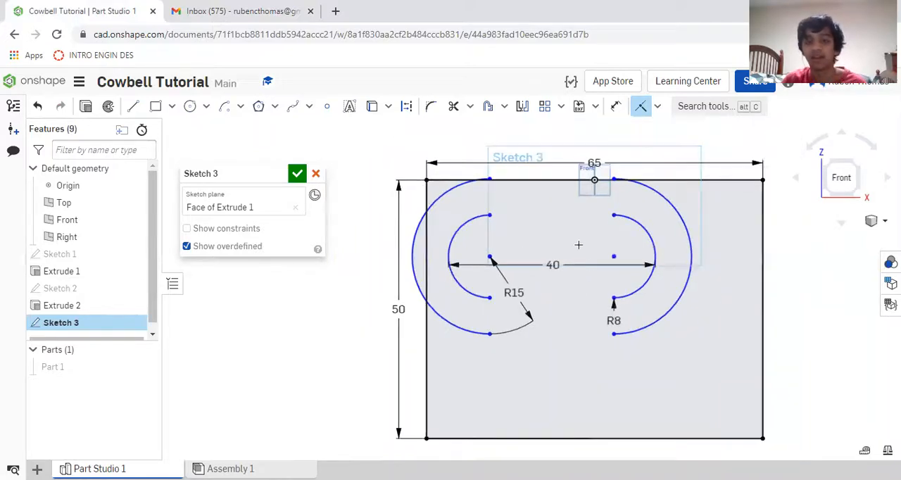
pyautogui.press('Escape')
pyautogui.moveTo(685, 226); pyautogui.dragTo(710, 281)
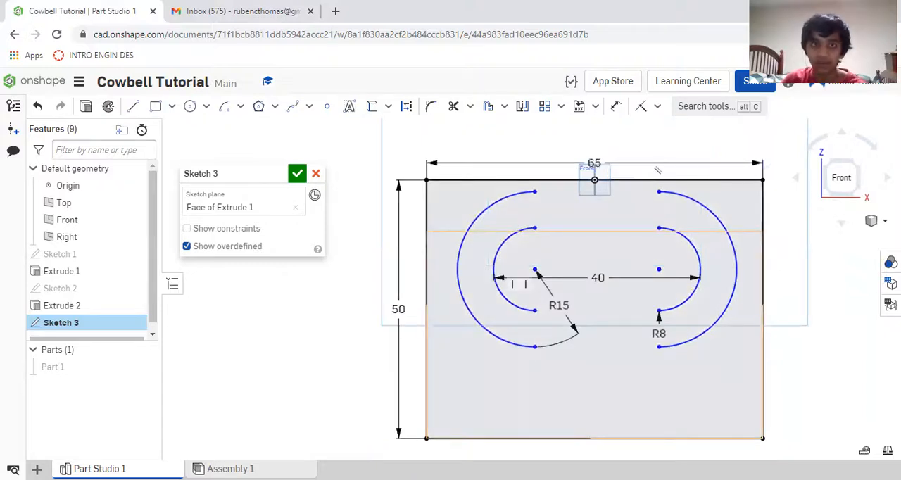
# - Join the upper endpoints of the two outer arcs, and those of the two inner arcs, with horizontal lines
pyautogui.hotkey('ctrl', 'Tab')
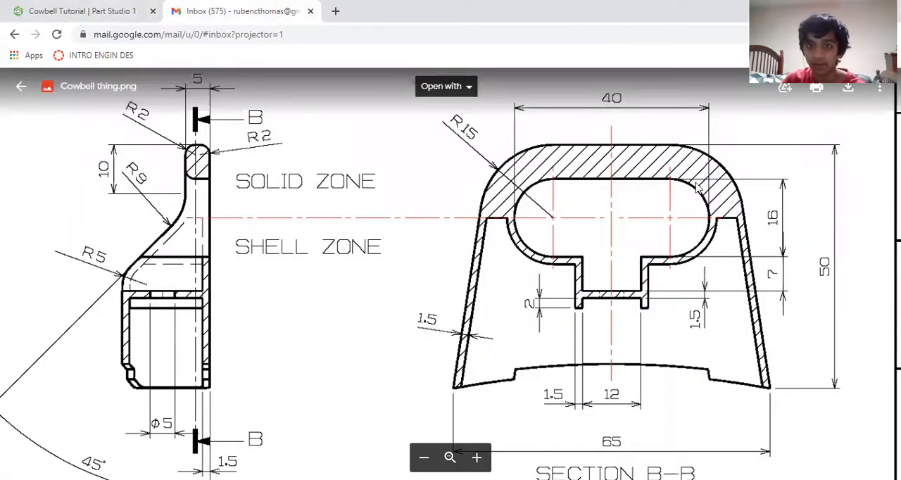
pyautogui.click(48, 14)
pyautogui.press('l')
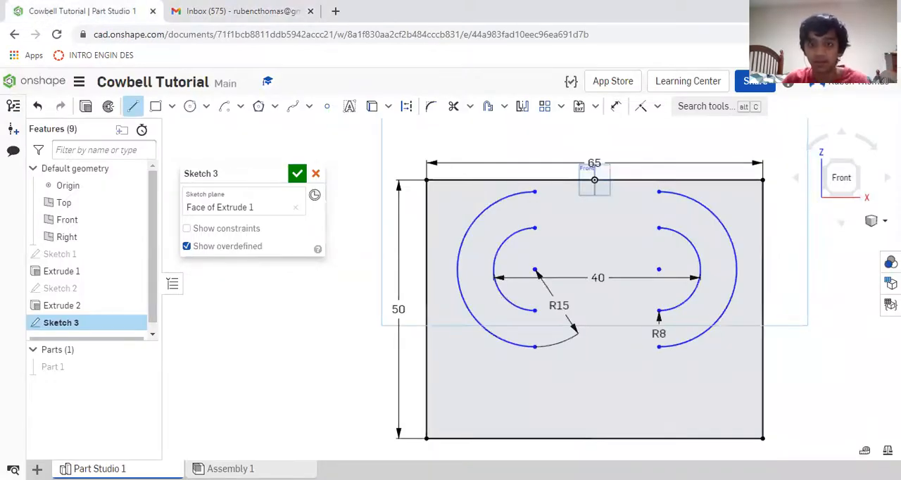
pyautogui.moveTo(535, 191); pyautogui.dragTo(659, 191)
pyautogui.moveTo(659, 228); pyautogui.dragTo(535, 228)
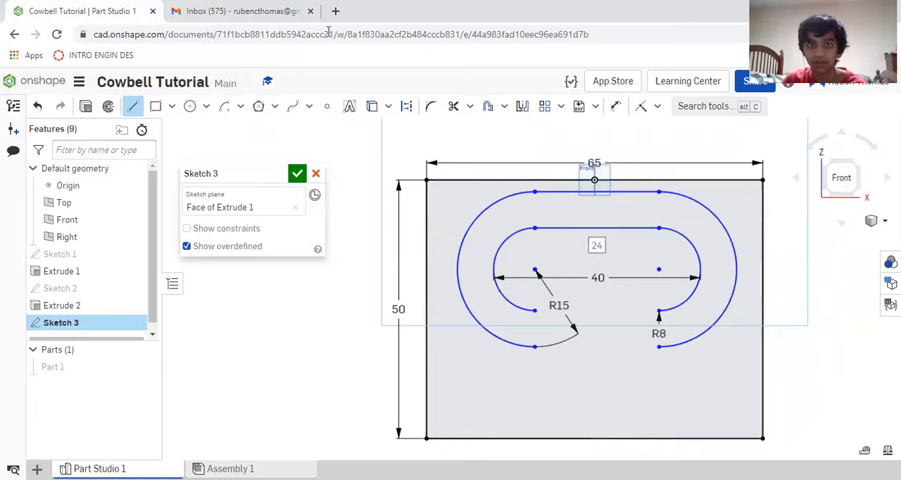
# - Check the reference drawing and sketch a horizontal line 12 long below the arcs, inside the rectangle
pyautogui.click(192, 7)
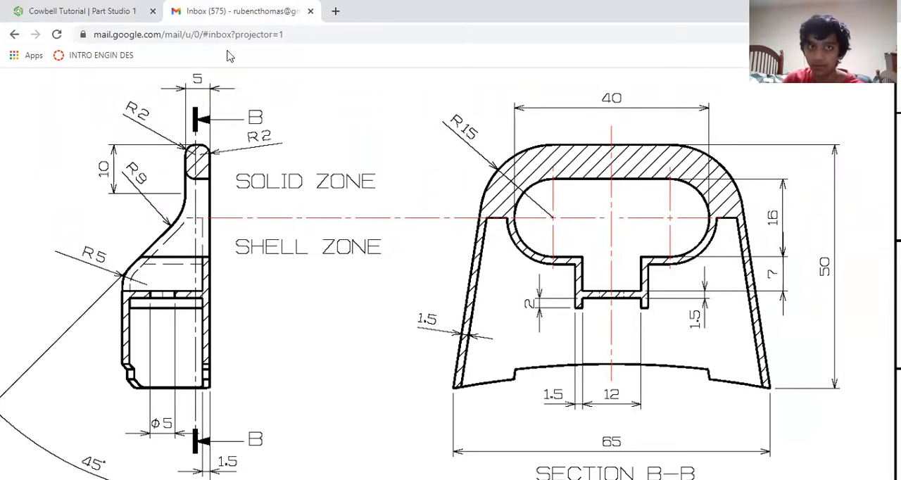
pyautogui.click(75, 11)
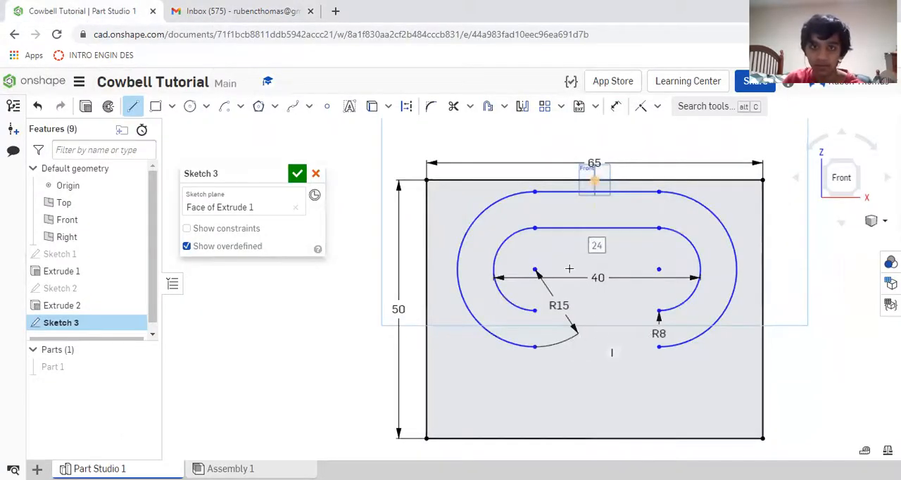
pyautogui.moveTo(592, 362); pyautogui.dragTo(570, 305, button='middle')
pyautogui.click(542, 358)
pyautogui.click(616, 358)
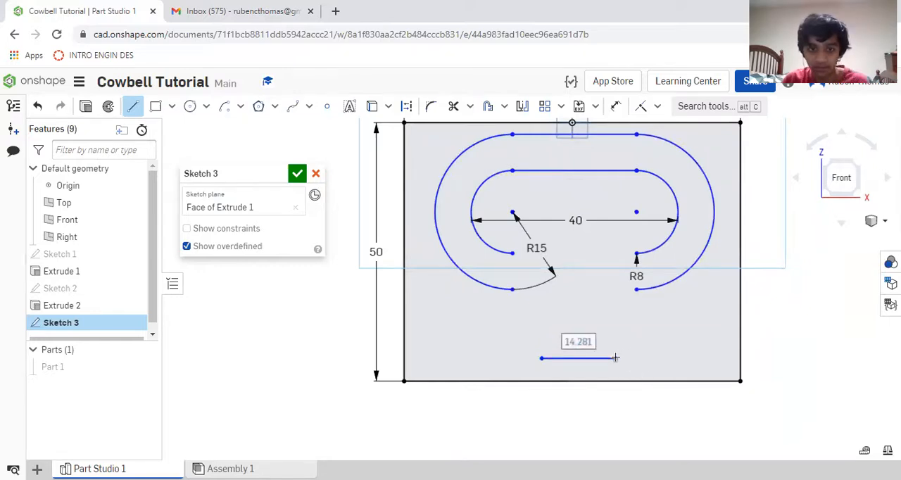
pyautogui.write('12')
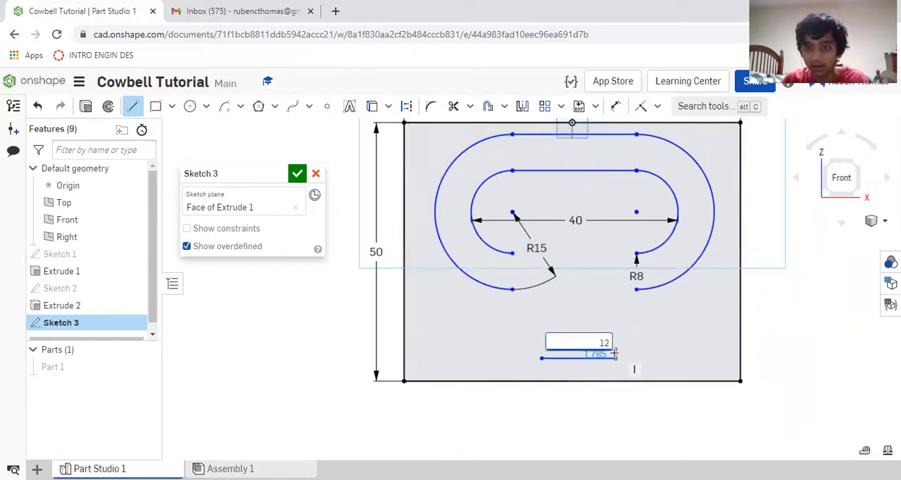
pyautogui.press('Return')
pyautogui.press('Escape')
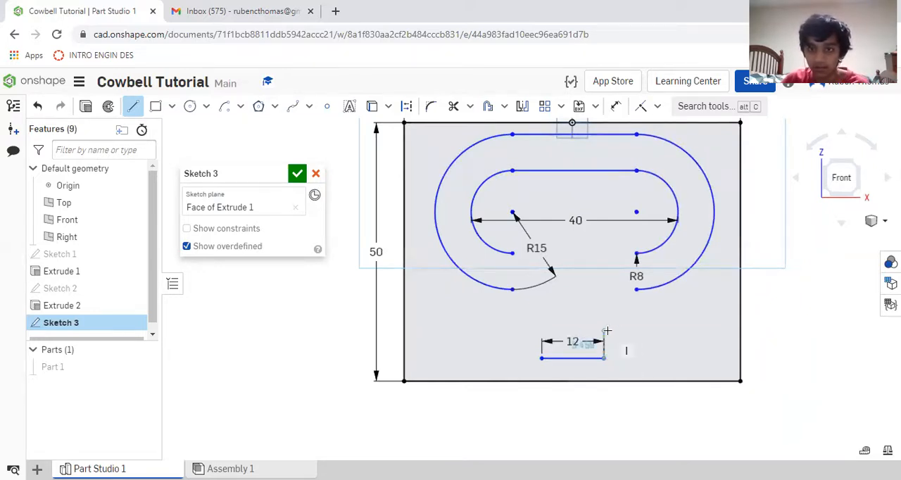
# - Draw a vertical line 7 long up from the line's right end and one from its left end, and make both verticals equal
pyautogui.click(607, 331)
pyautogui.write('7')
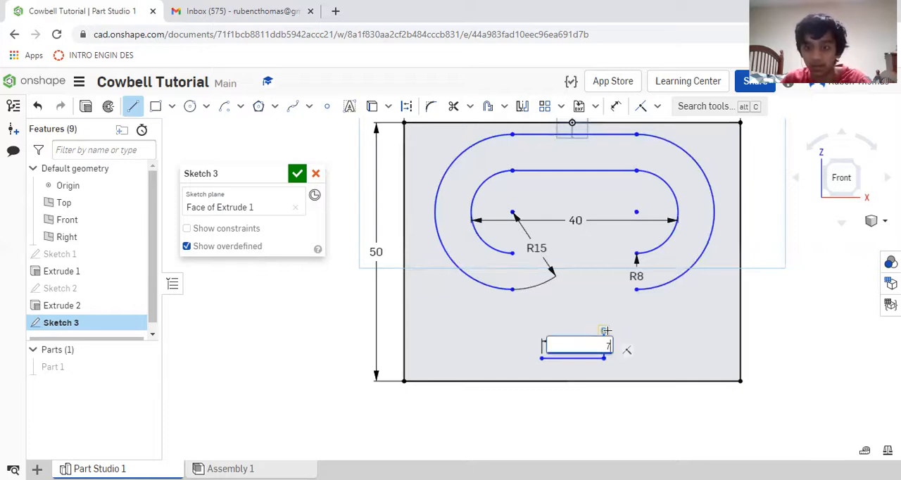
pyautogui.press('Return')
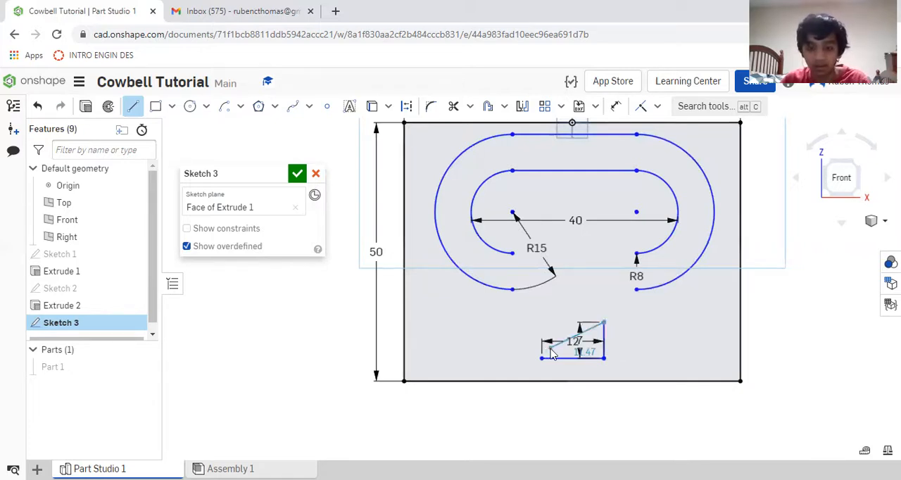
pyautogui.click(540, 358)
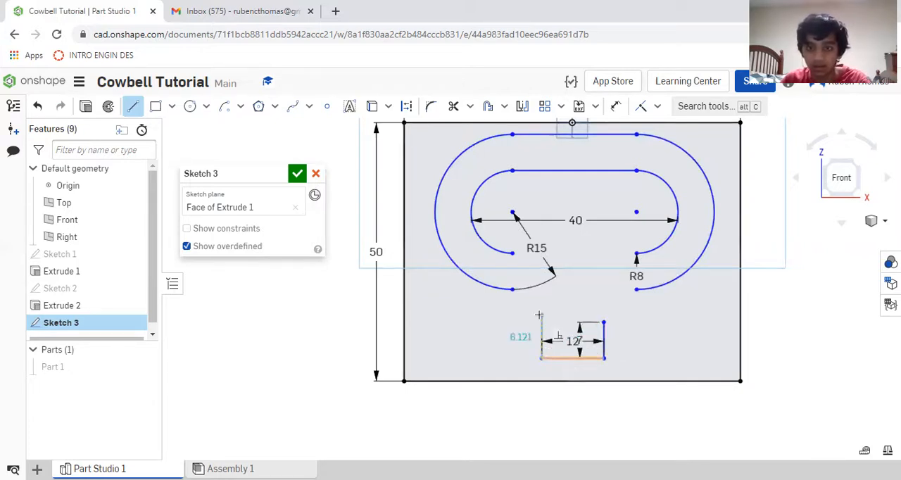
pyautogui.click(542, 335)
pyautogui.press('e')
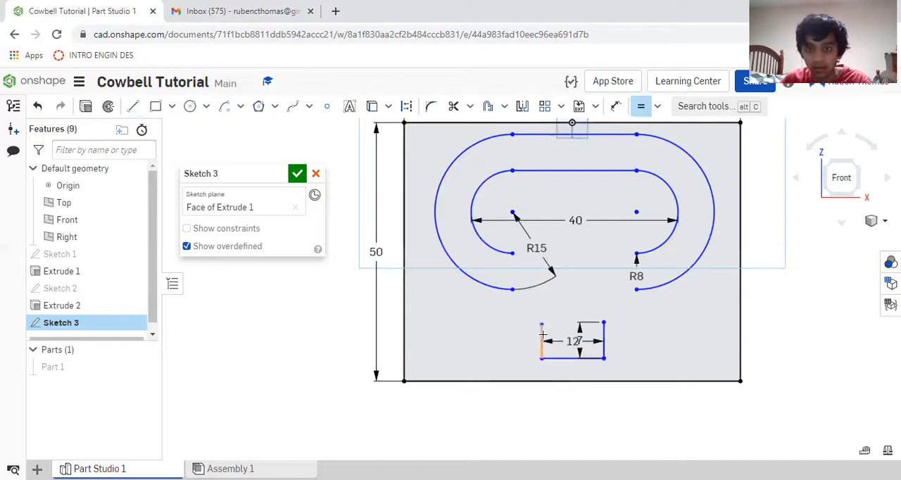
pyautogui.click(604, 336)
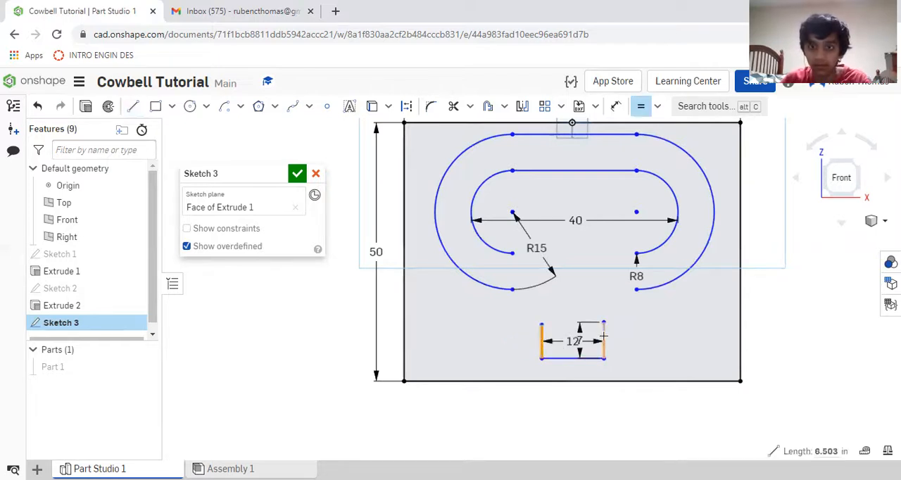
pyautogui.press('Escape')
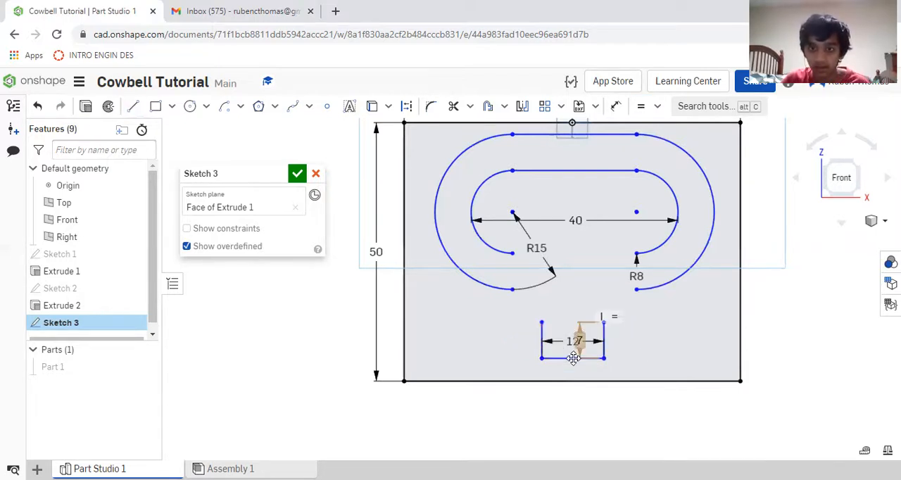
# - Place the 12 dimension below the U-shaped notch and the 7 dimension to its right, and move the notch up closer to the arcs
pyautogui.moveTo(574, 367)
pyautogui.mouseDown()
pyautogui.moveTo(577, 349)
pyautogui.moveTo(567, 343)
pyautogui.moveTo(566, 378)
pyautogui.mouseUp()
pyautogui.click(633, 336)
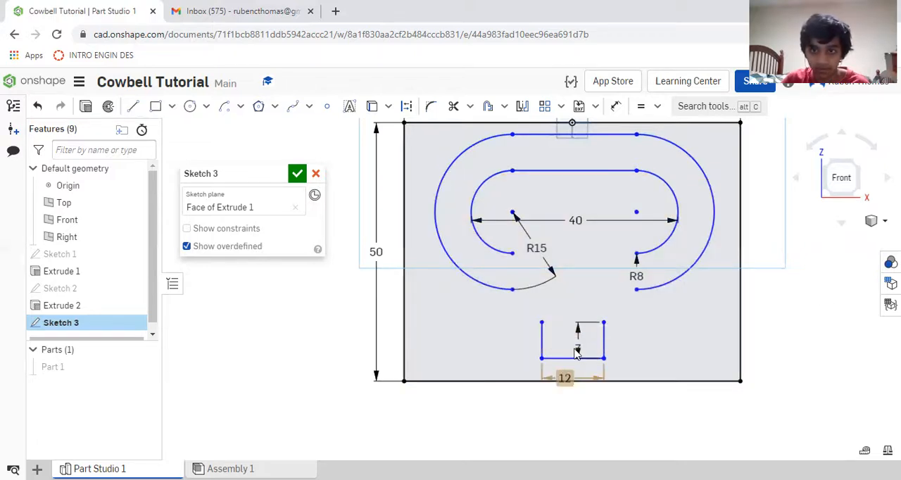
pyautogui.moveTo(609, 347); pyautogui.dragTo(617, 346)
pyautogui.moveTo(565, 378)
pyautogui.mouseDown()
pyautogui.moveTo(577, 373)
pyautogui.moveTo(581, 345)
pyautogui.mouseUp()
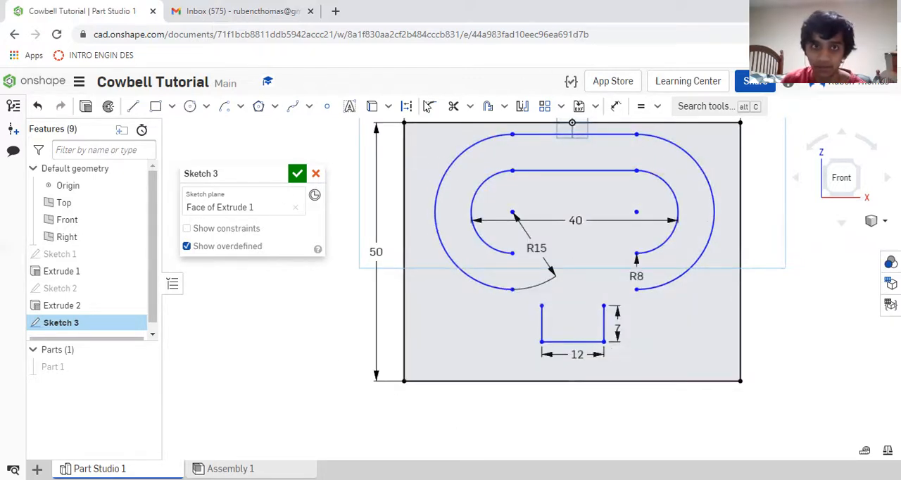
# - Place a sketch point at the midpoint of the upper line joining the outer arcs
pyautogui.click(261, 11)
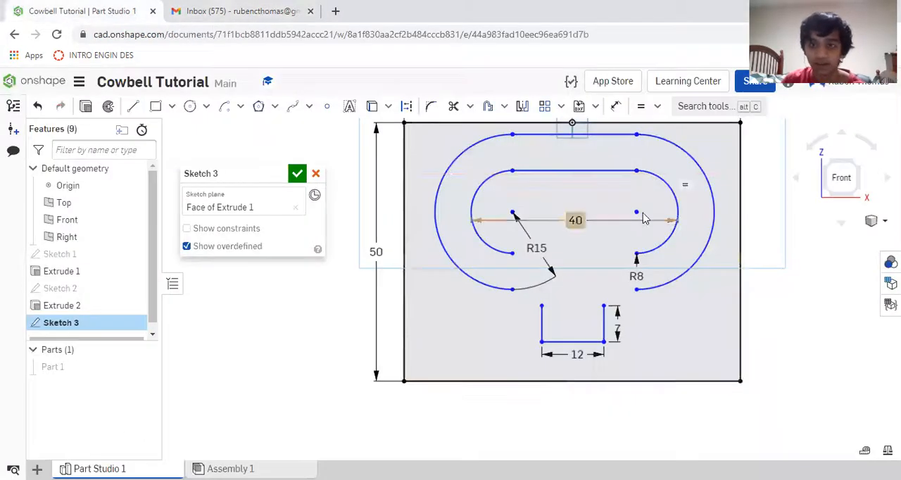
pyautogui.moveTo(639, 260); pyautogui.dragTo(638, 320, button='middle')
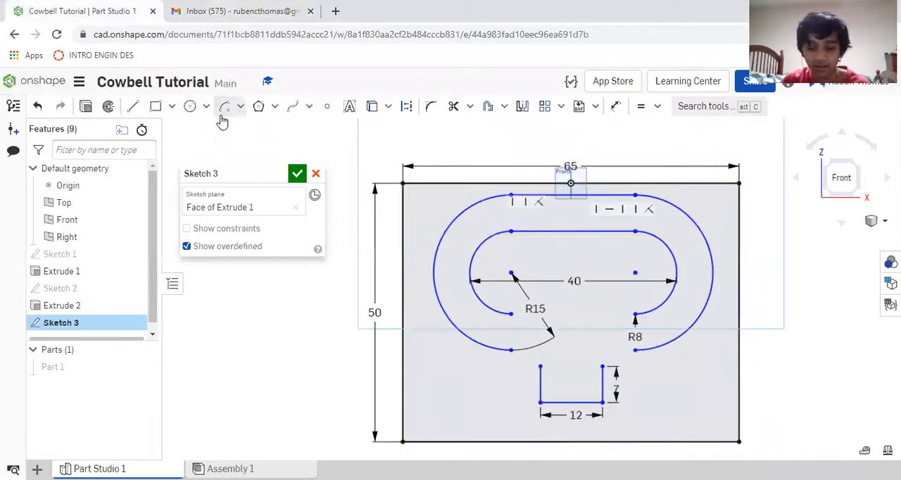
pyautogui.click(326, 106)
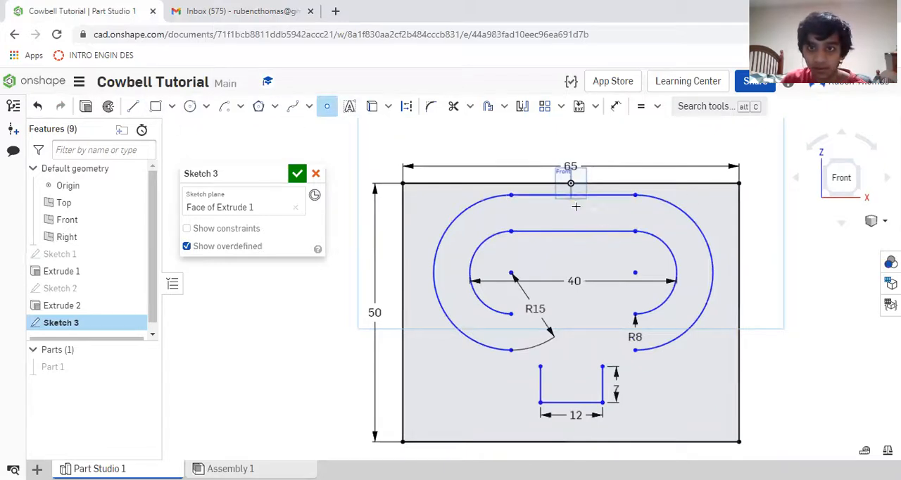
pyautogui.scroll(3, 571, 195)
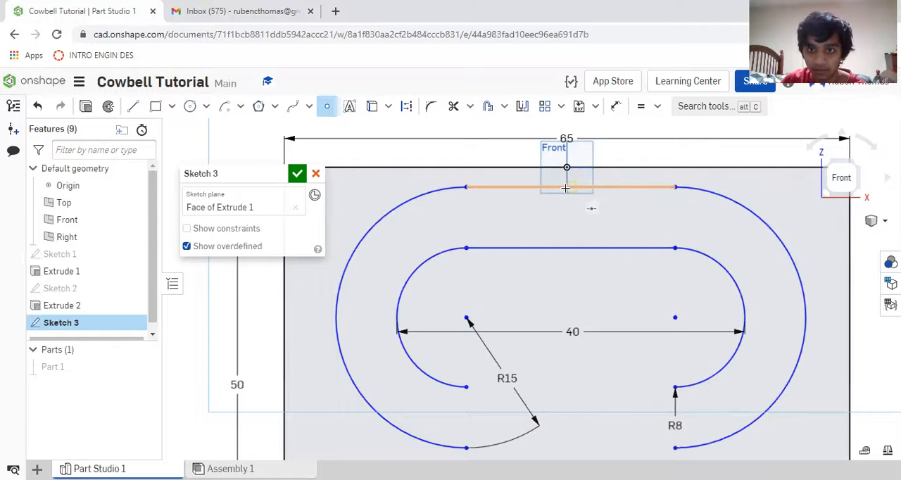
pyautogui.click(571, 188)
pyautogui.scroll(-3, 580, 215)
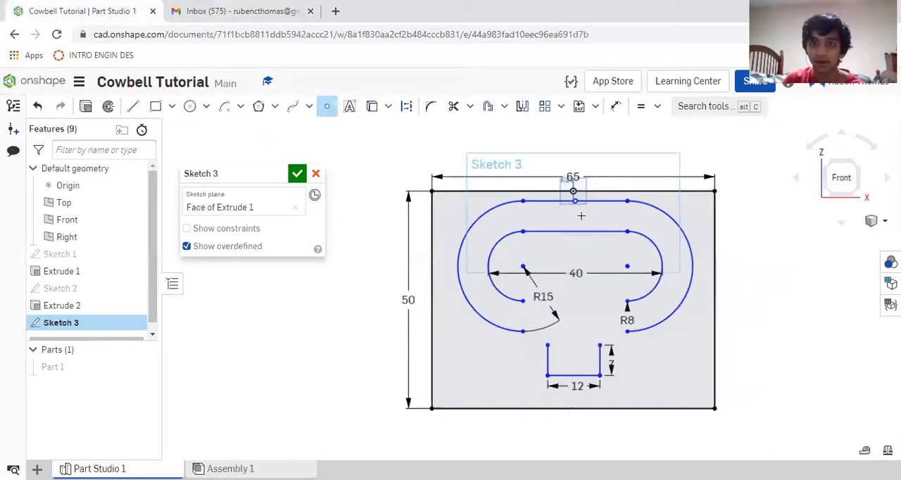
# - Place another sketch point on the rectangle's top edge, to the right of the origin
pyautogui.scroll(1, 580, 207)
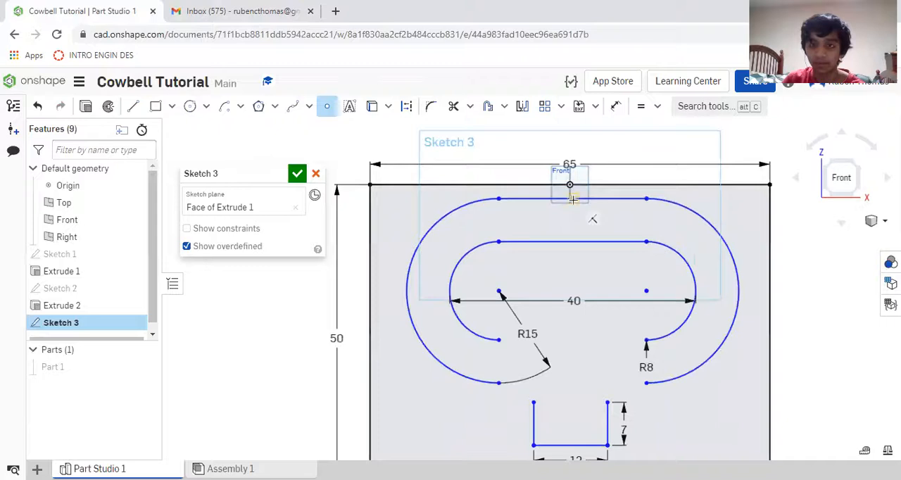
pyautogui.scroll(2, 569, 187)
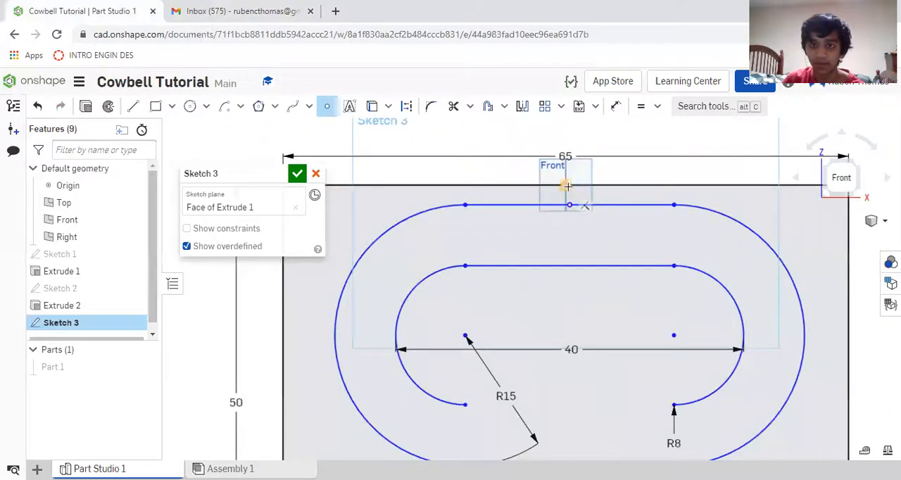
pyautogui.scroll(-2, 565, 286)
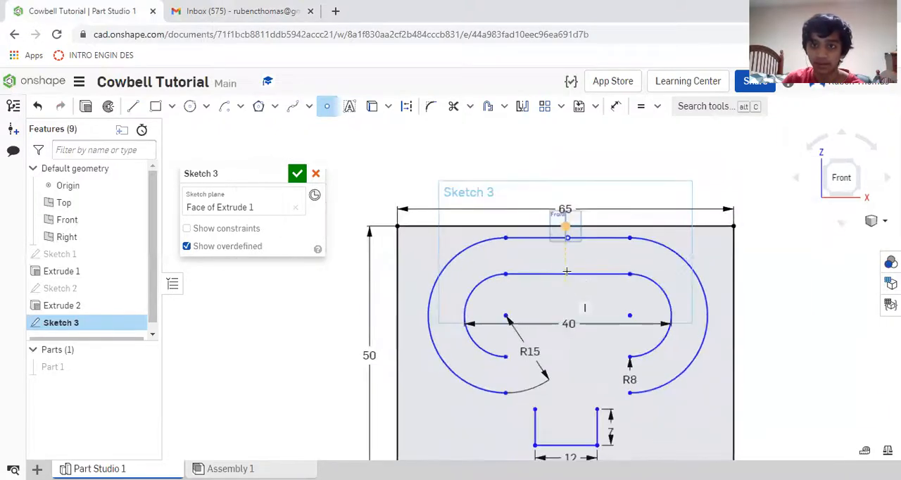
pyautogui.scroll(-1, 626, 438)
pyautogui.moveTo(636, 434); pyautogui.dragTo(628, 258, button='middle')
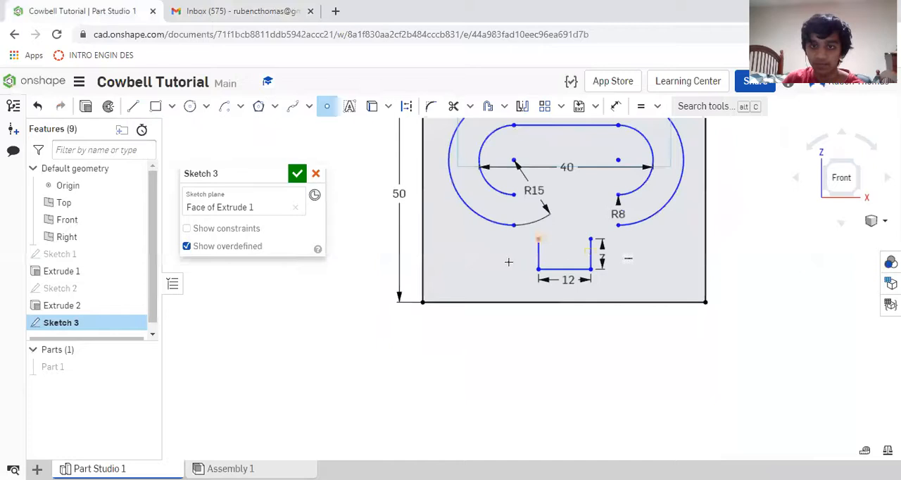
pyautogui.scroll(1, 630, 272)
pyautogui.moveTo(585, 224); pyautogui.dragTo(616, 363, button='middle')
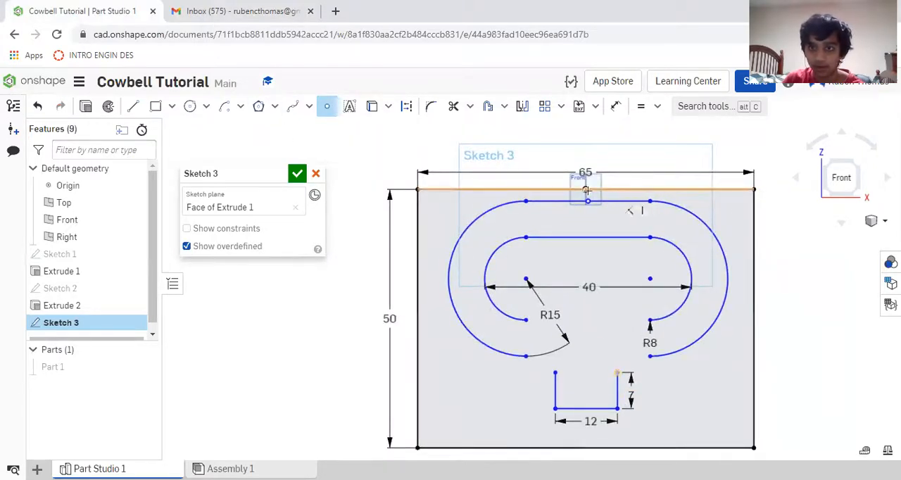
pyautogui.scroll(5, 585, 189)
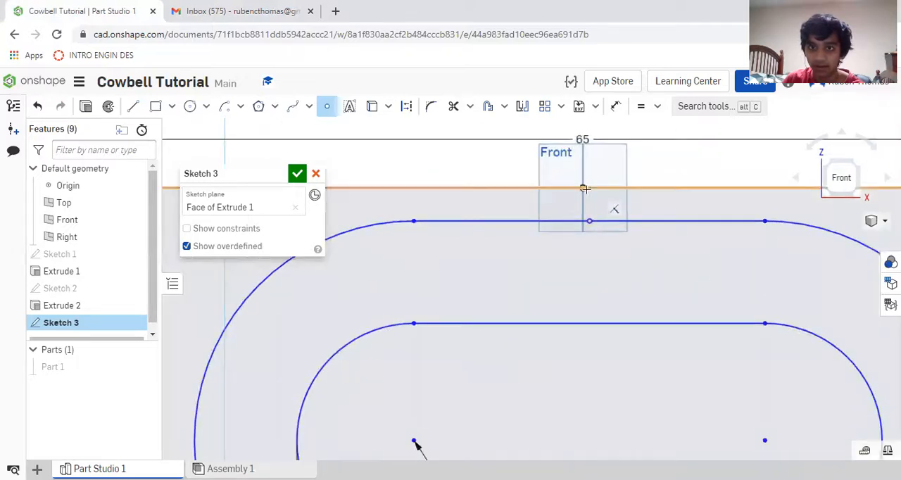
pyautogui.scroll(-2, 627, 198)
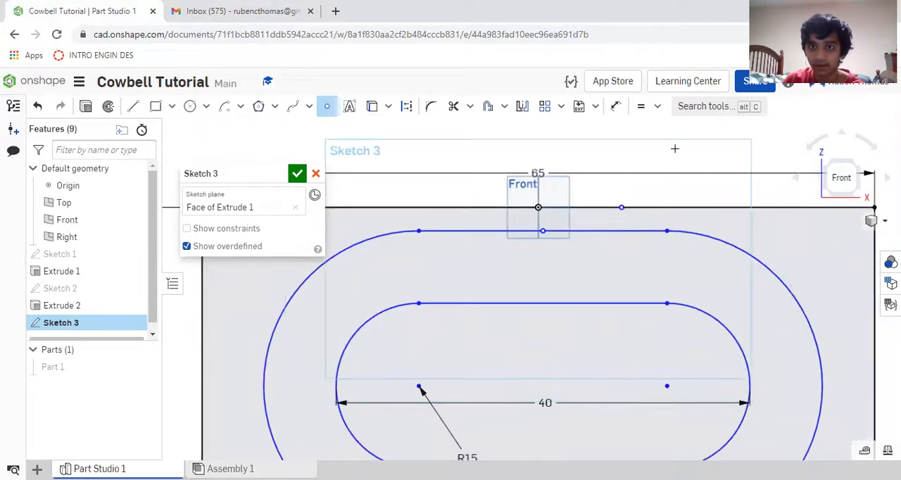
# - Apply a Midpoint constraint between the new point and the rectangle's top edge
pyautogui.click(657, 106)
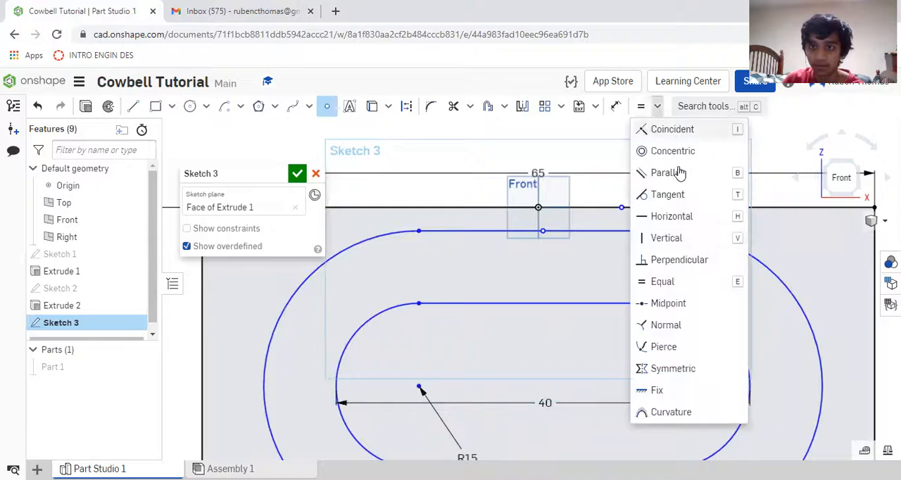
pyautogui.click(676, 303)
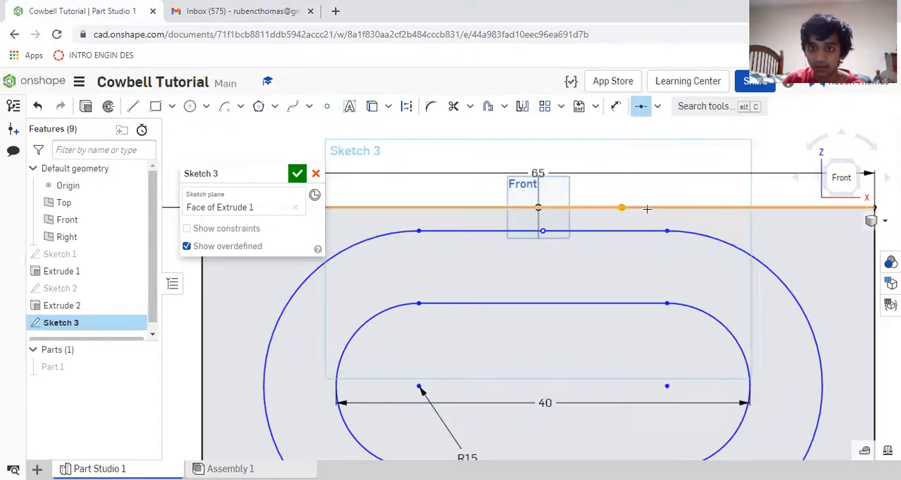
pyautogui.scroll(-4, 537, 210)
pyautogui.moveTo(537, 210); pyautogui.dragTo(564, 206, button='middle')
pyautogui.scroll(1, 562, 215)
pyautogui.scroll(1, 549, 279)
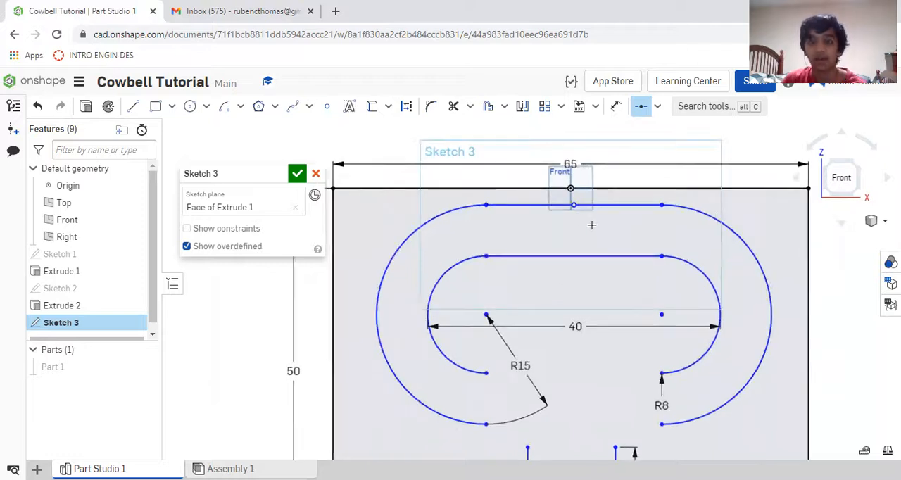
# - Center the arcs by constraining the outer top line's midpoint vertically to the top edge's midpoint, and return to the reference drawing
pyautogui.press('v')
pyautogui.click(570, 188)
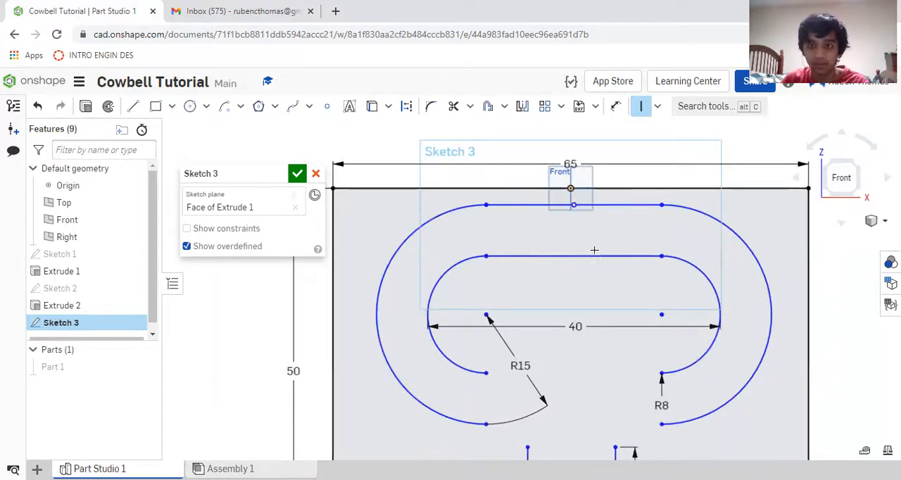
pyautogui.click(574, 205)
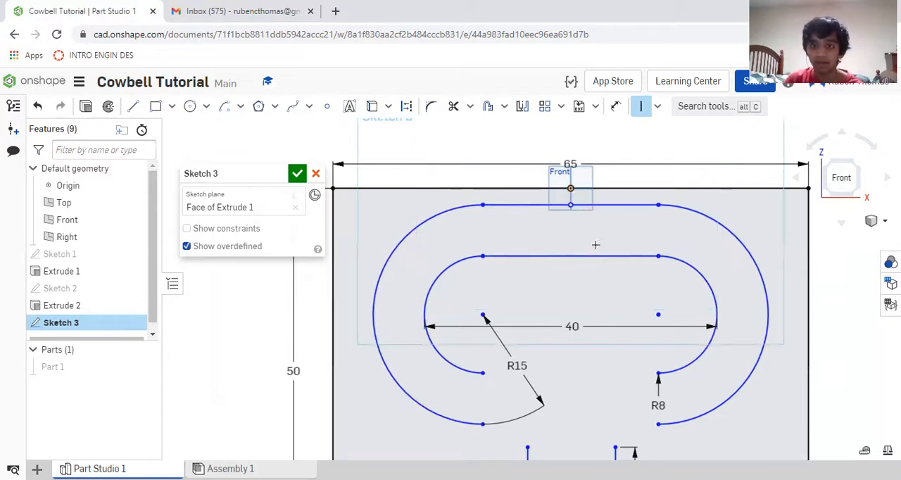
pyautogui.scroll(-2, 585, 282)
pyautogui.press('Escape')
pyautogui.moveTo(594, 219)
pyautogui.mouseDown()
pyautogui.moveTo(594, 258)
pyautogui.moveTo(588, 237)
pyautogui.mouseUp()
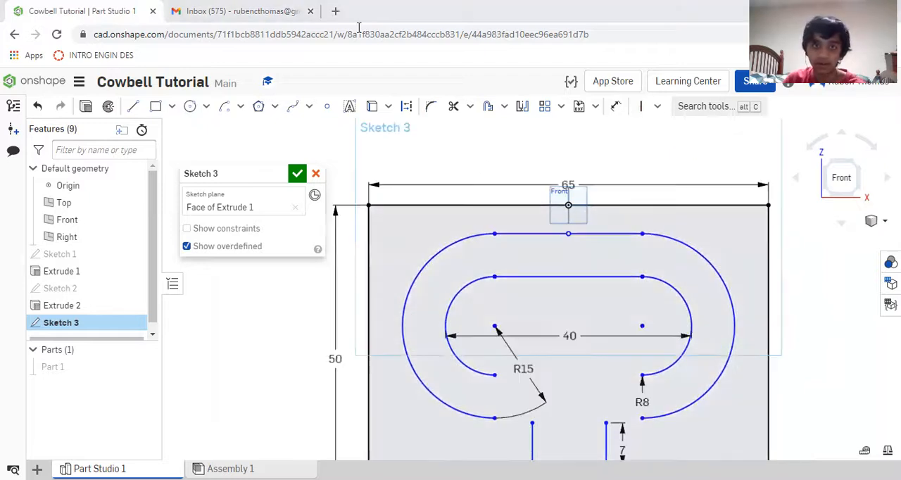
pyautogui.hotkey('ctrl', 'Tab')
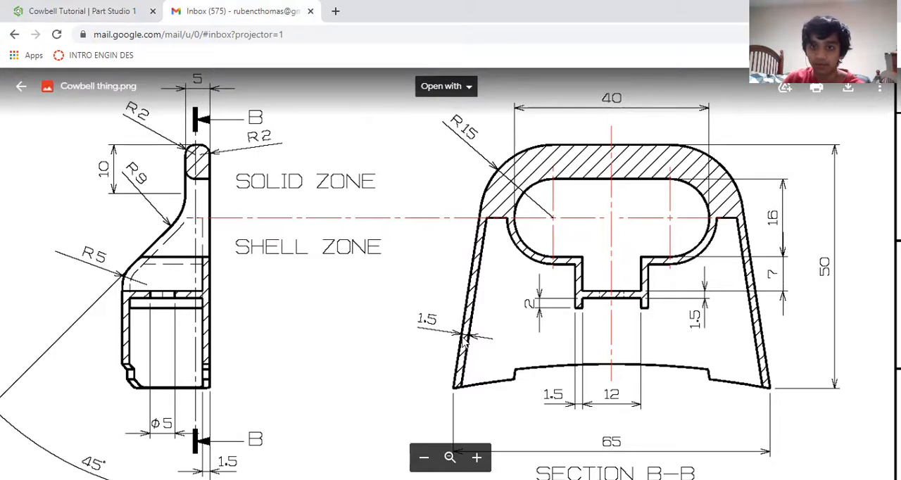
# - Switch back to Onshape and make the line joining the outer arcs coincident with the rectangle's top edge
pyautogui.click(106, 9)
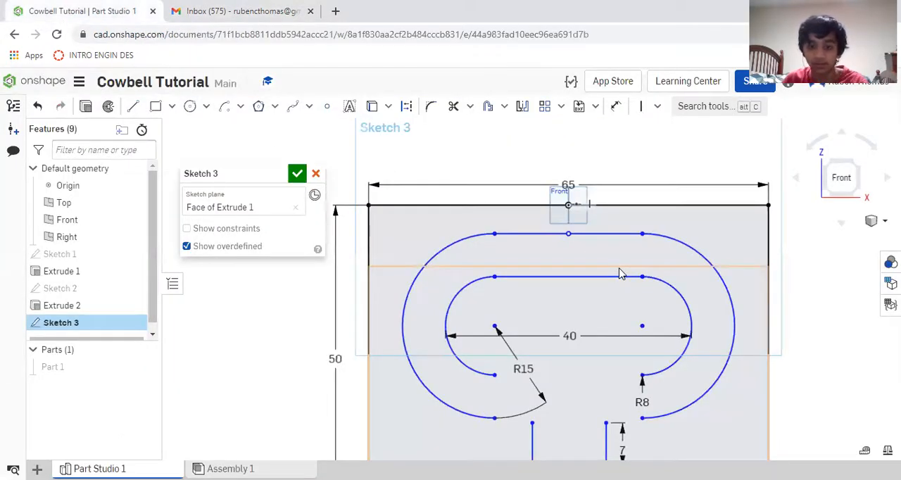
pyautogui.click(595, 234)
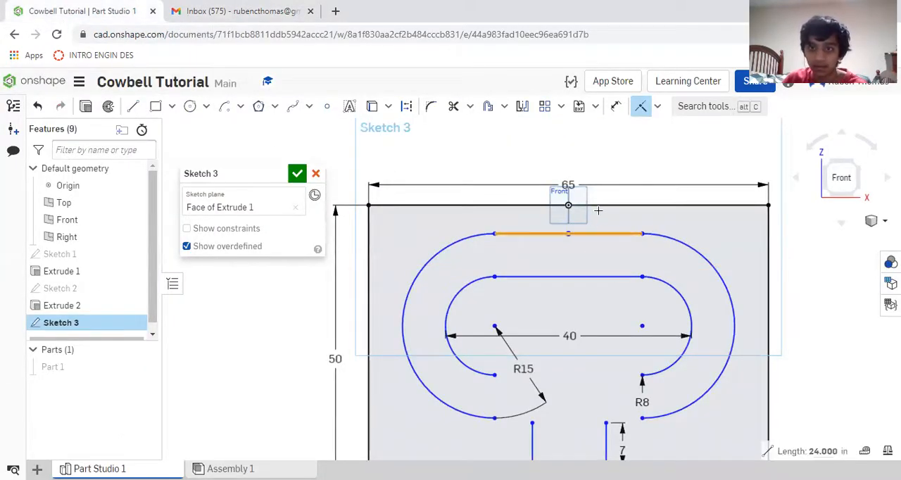
pyautogui.click(598, 206)
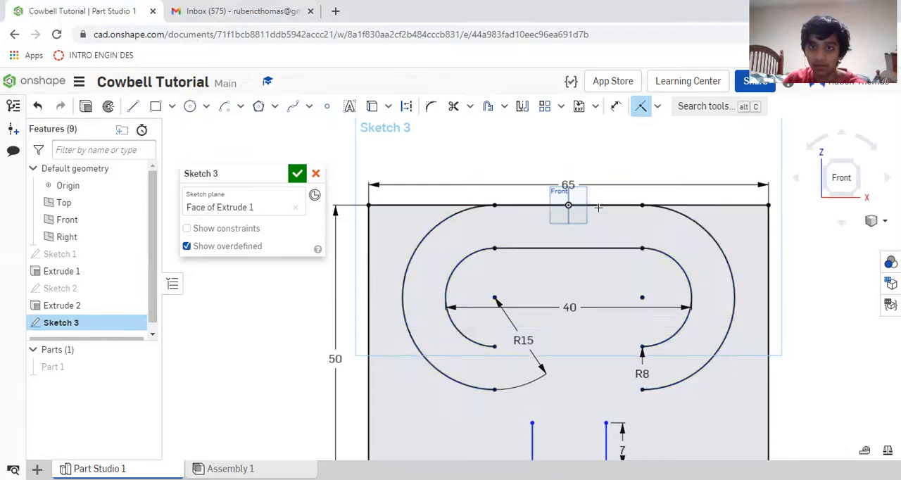
pyautogui.scroll(-3, 697, 326)
pyautogui.scroll(3, 573, 316)
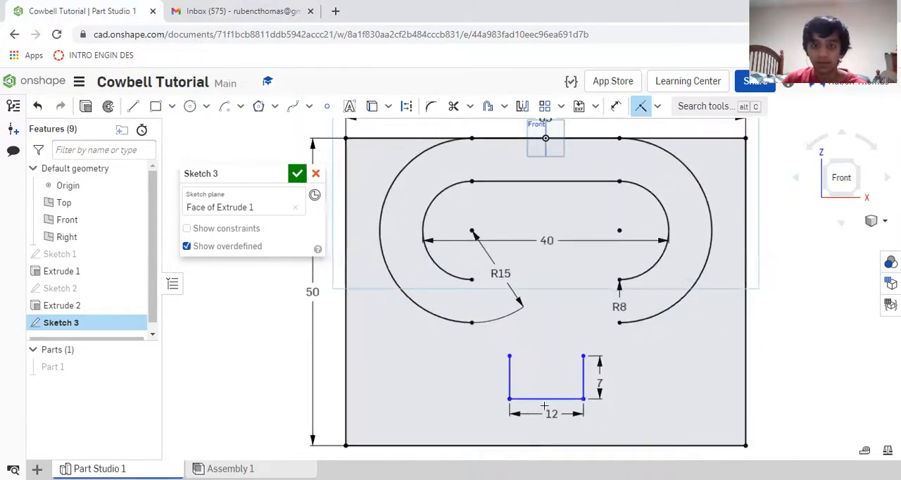
# - Check the notch in the reference drawing, and place a sketch point at the midpoint of the notch's bottom line
pyautogui.click(198, 12)
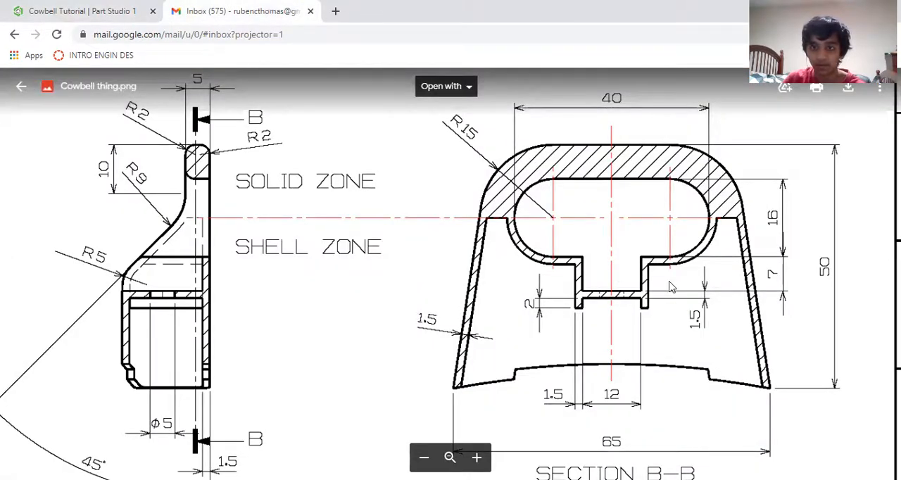
pyautogui.click(109, 5)
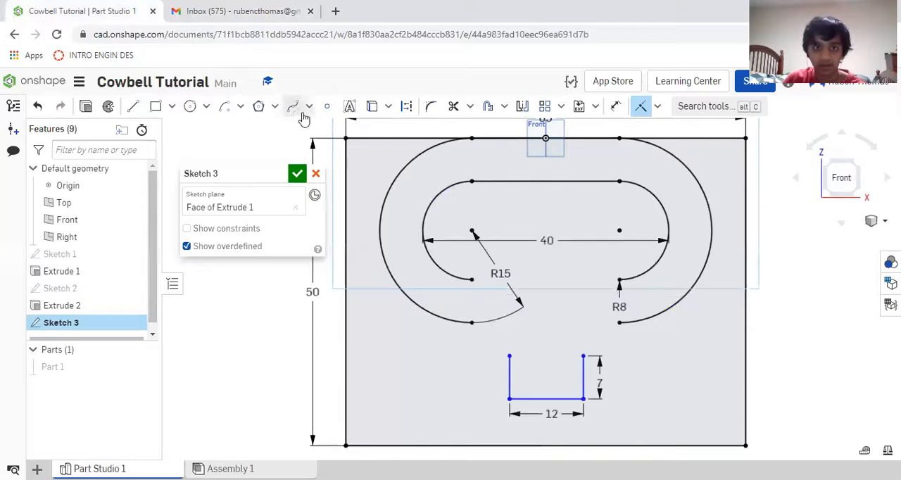
pyautogui.click(325, 106)
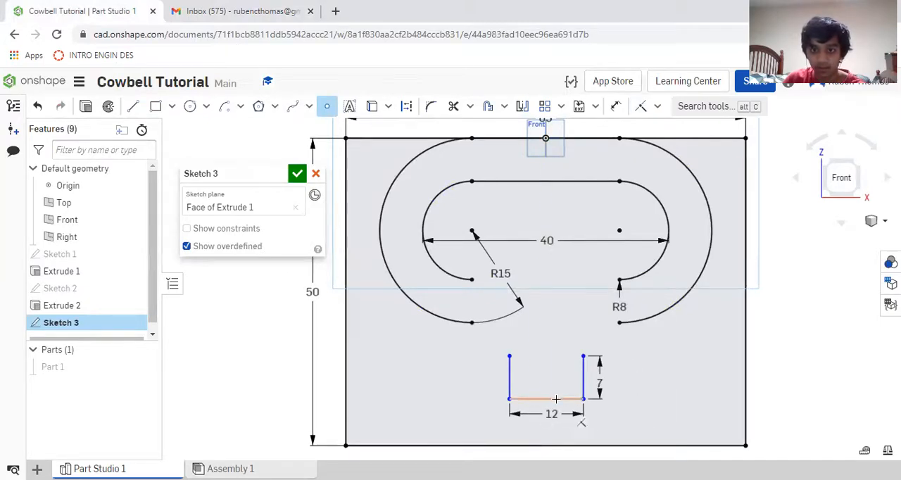
pyautogui.scroll(4, 552, 394)
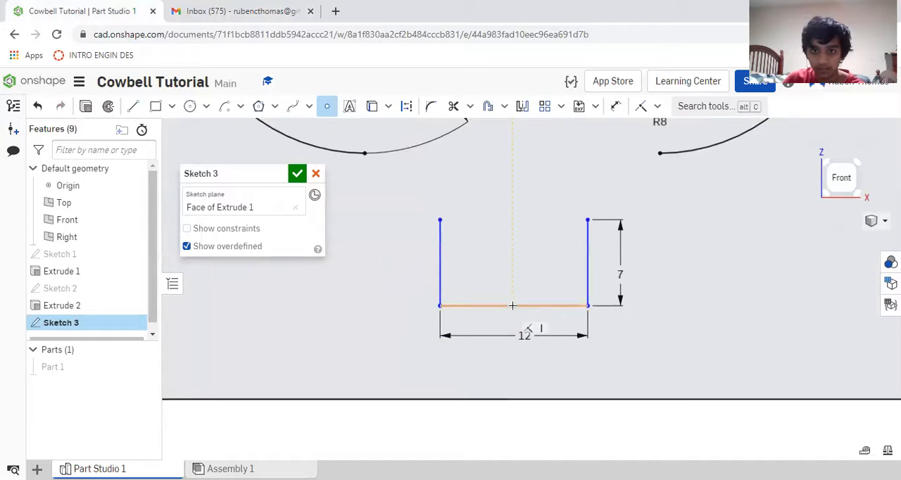
pyautogui.click(518, 307)
pyautogui.scroll(-4, 528, 266)
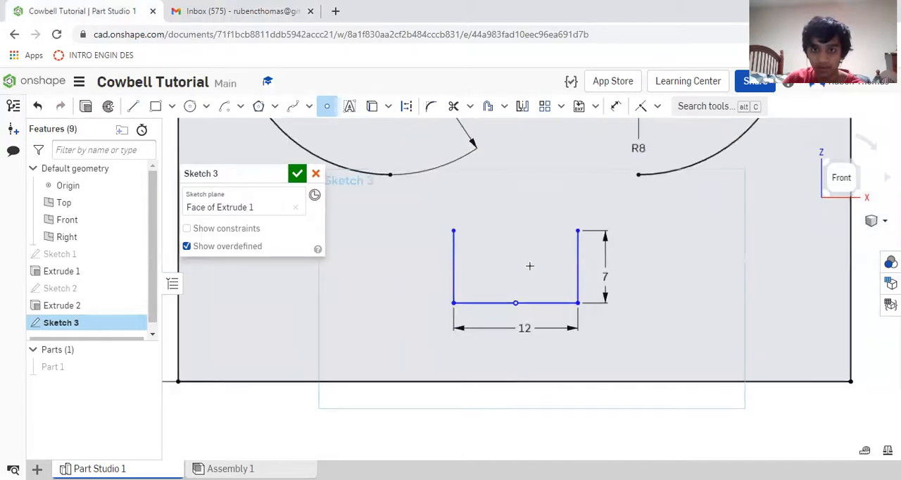
# - Center the notch by constraining its bottom line's midpoint vertically to the midpoint of the rectangle's top edge
pyautogui.press('v')
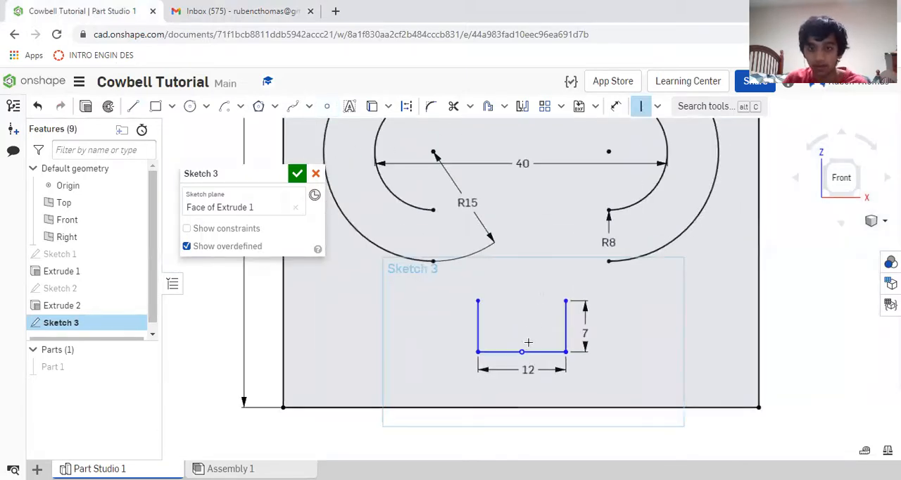
pyautogui.moveTo(530, 223); pyautogui.dragTo(533, 365, button='middle')
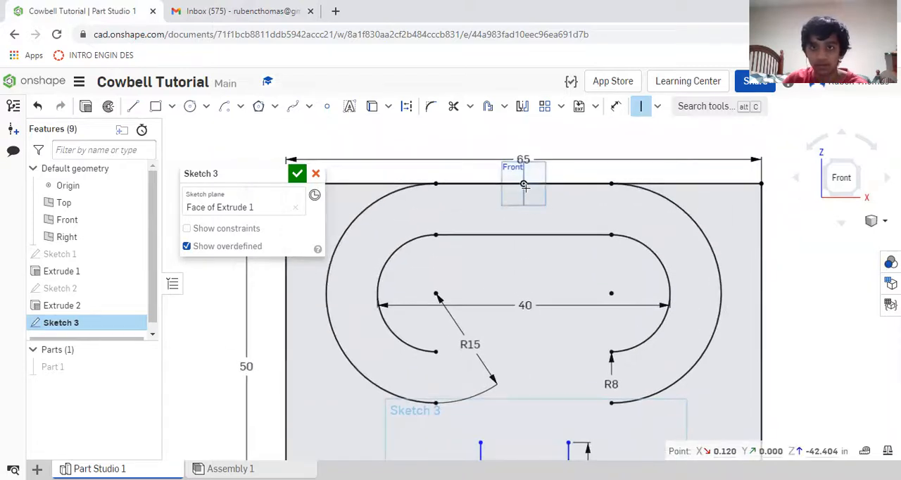
pyautogui.click(524, 185)
pyautogui.scroll(-2, 571, 272)
pyautogui.moveTo(576, 296); pyautogui.dragTo(569, 241, button='middle')
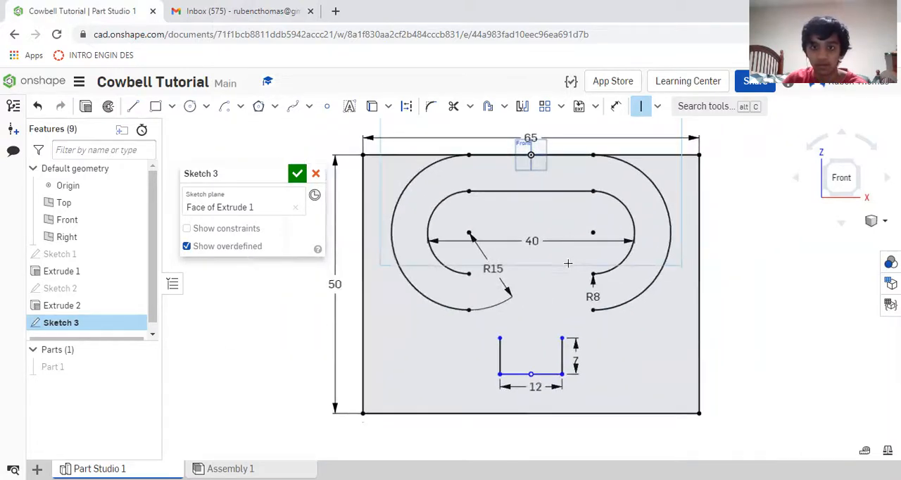
pyautogui.scroll(2, 568, 269)
pyautogui.press('Escape')
# - Check the reference drawing and move the notch up until its open ends are about level with the inner arcs' lower endpoints
pyautogui.moveTo(540, 420); pyautogui.dragTo(540, 392)
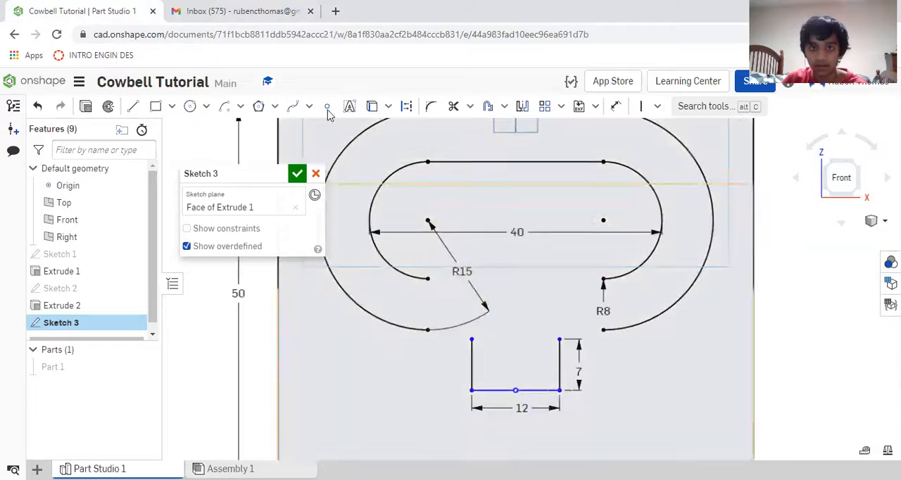
pyautogui.click(247, 11)
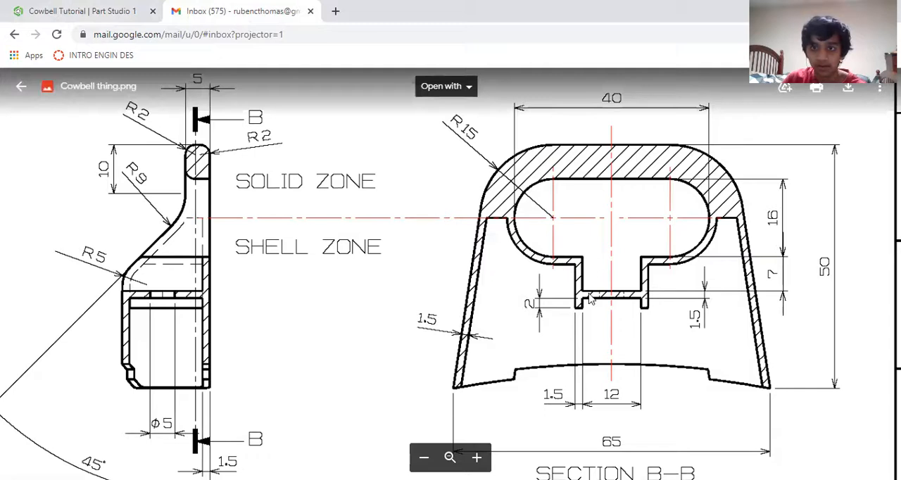
pyautogui.click(85, 13)
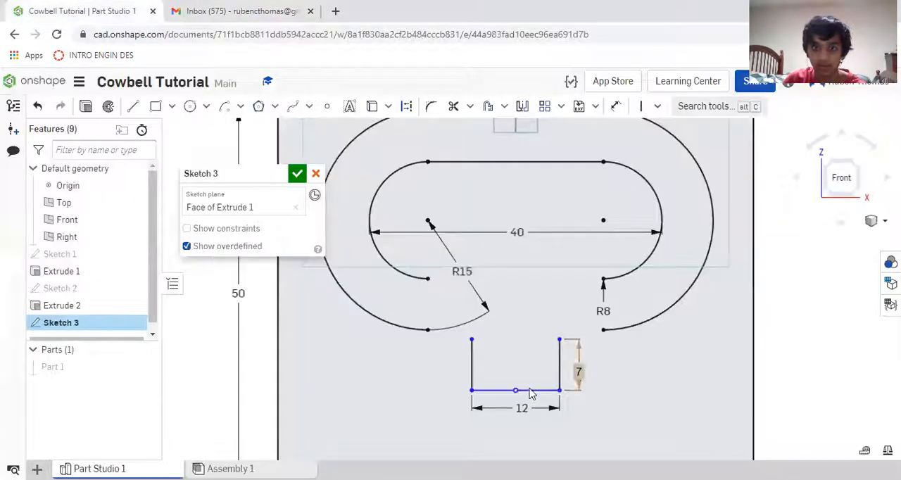
pyautogui.moveTo(533, 397); pyautogui.dragTo(531, 336)
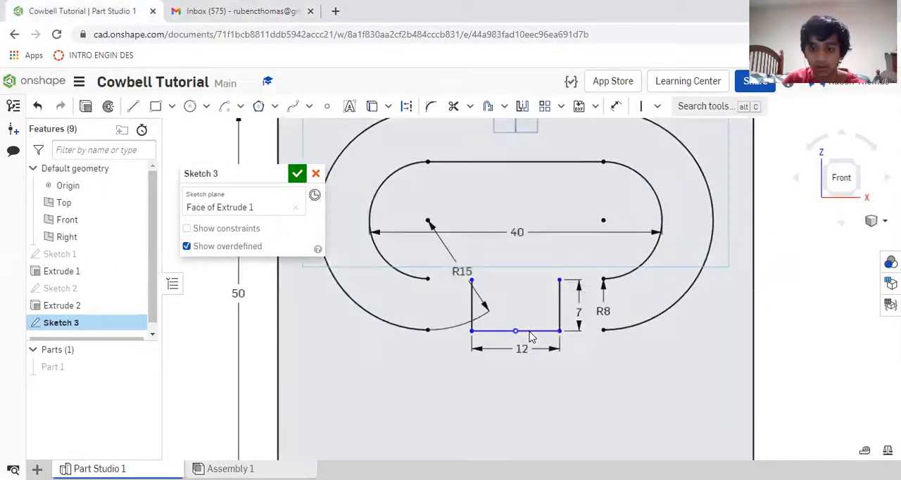
# - Draw two lines connecting the inner arcs' lower endpoints to the notch's upper ends
pyautogui.press('l')
pyautogui.click(428, 279)
pyautogui.click(471, 279)
pyautogui.click(560, 280)
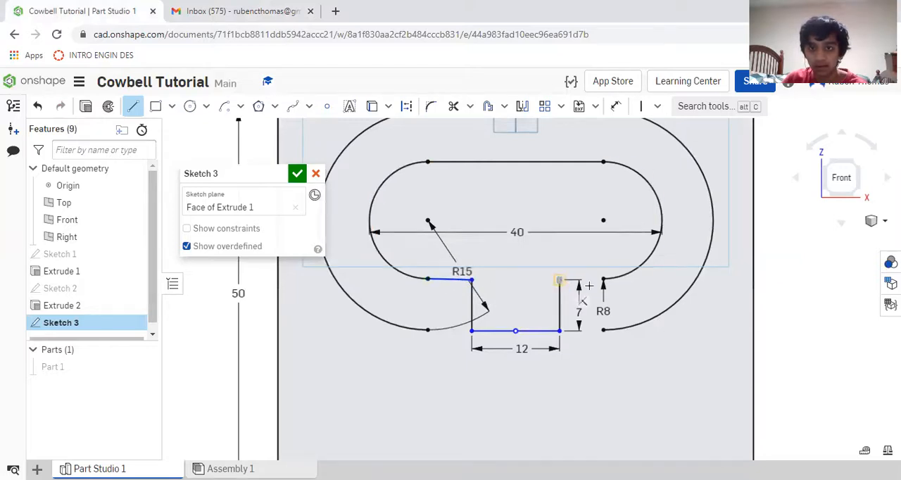
pyautogui.click(604, 280)
pyautogui.press('Escape')
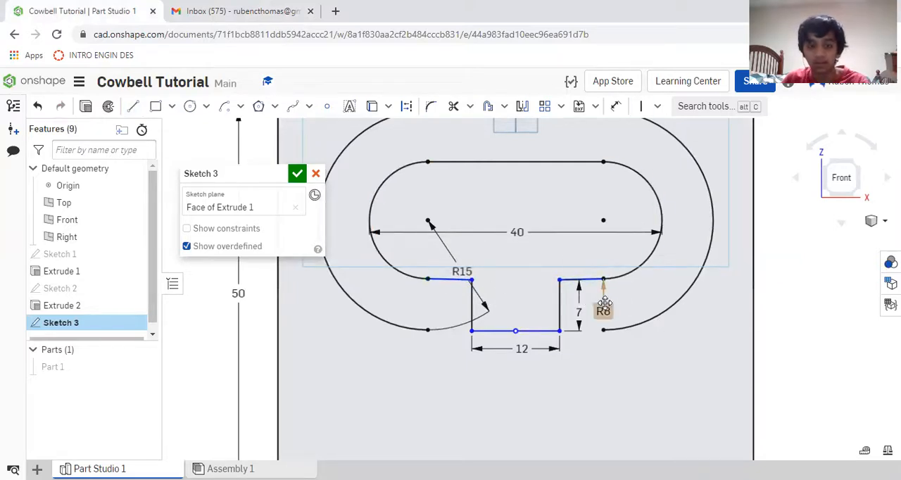
# - Apply Horizontal constraints to both lines connecting the inner arcs to the notch
pyautogui.press('h')
pyautogui.click(449, 280)
pyautogui.click(580, 281)
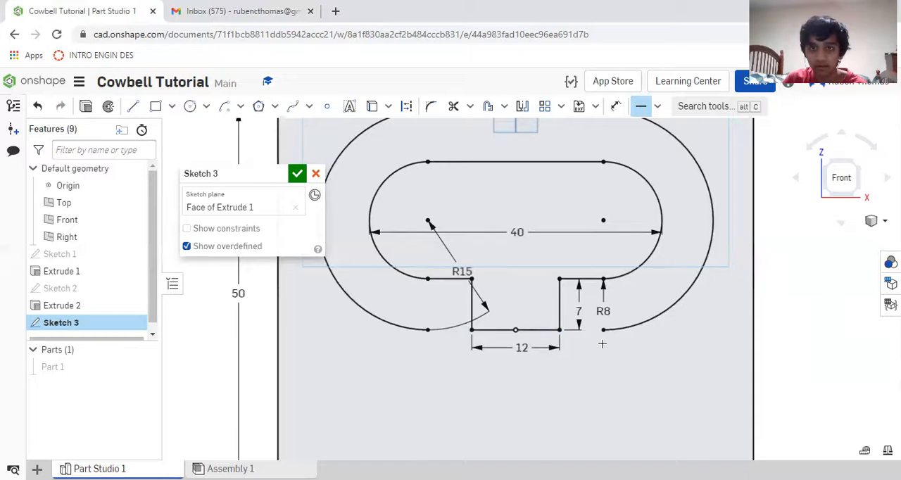
pyautogui.scroll(-2, 518, 294)
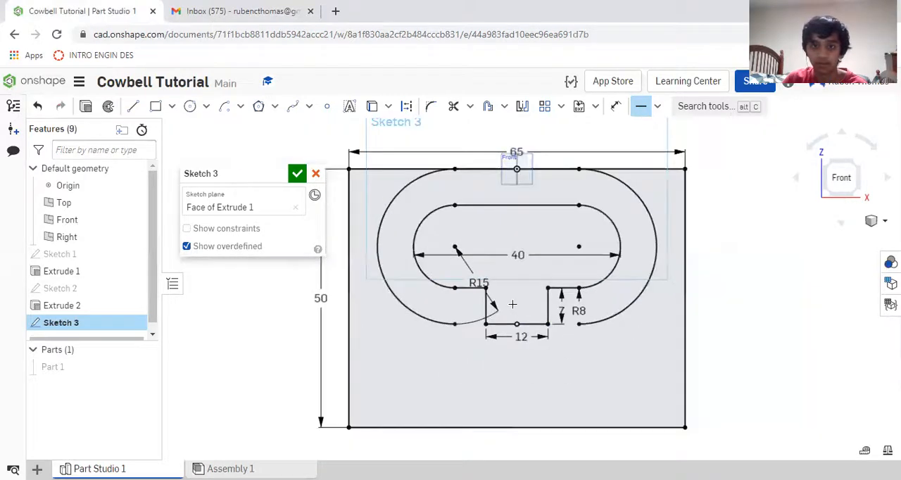
# - Compare the sketched outer arcs and notch with Section B-B in the reference drawing
pyautogui.click(200, 7)
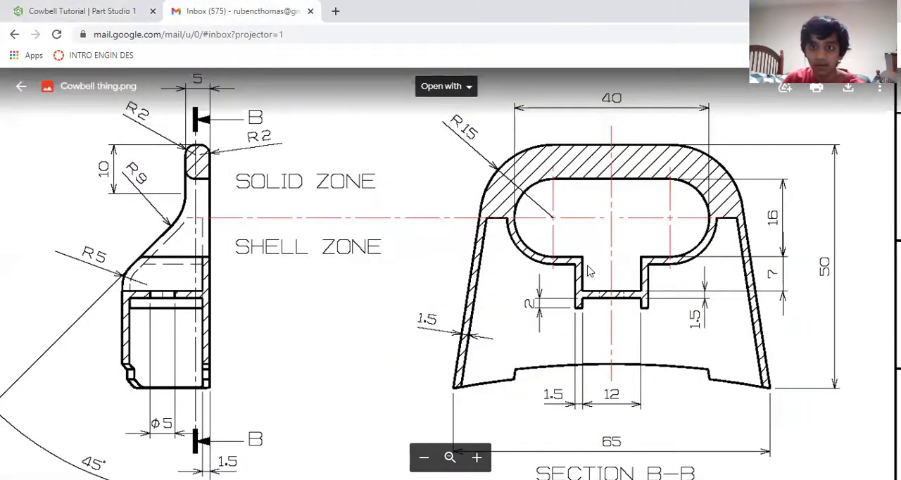
pyautogui.click(54, 10)
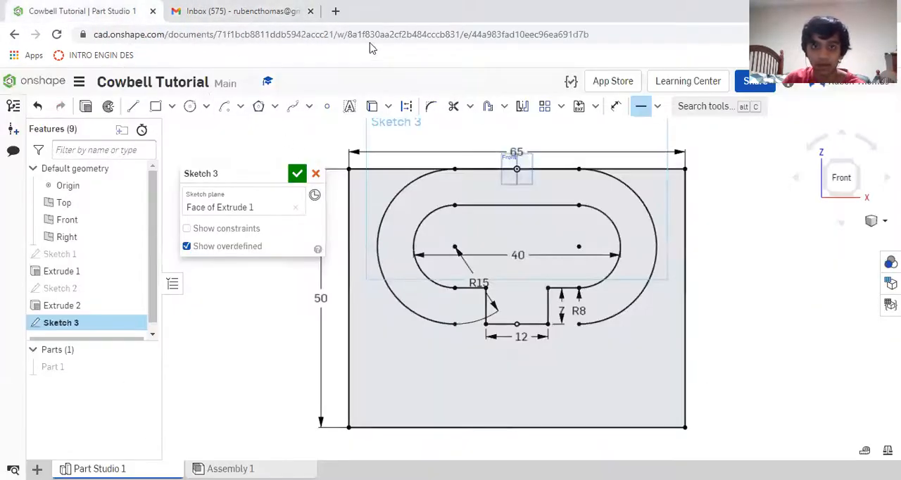
pyautogui.click(195, 14)
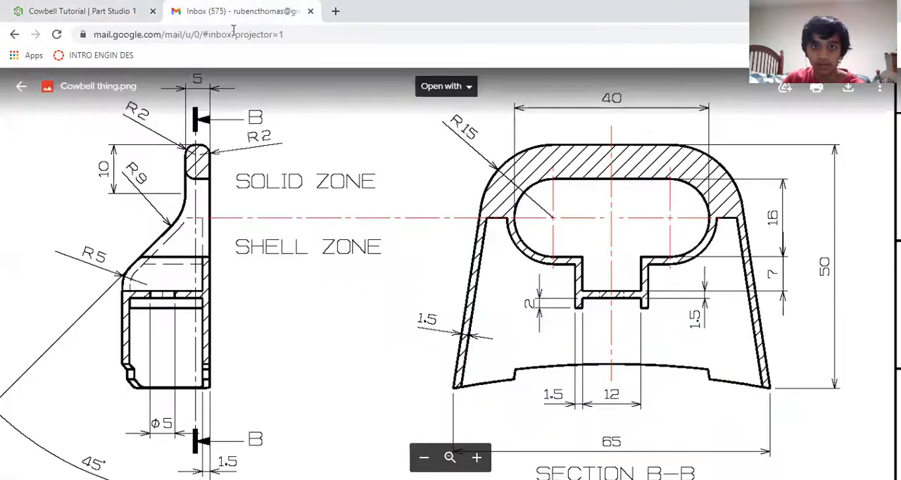
pyautogui.click(113, 13)
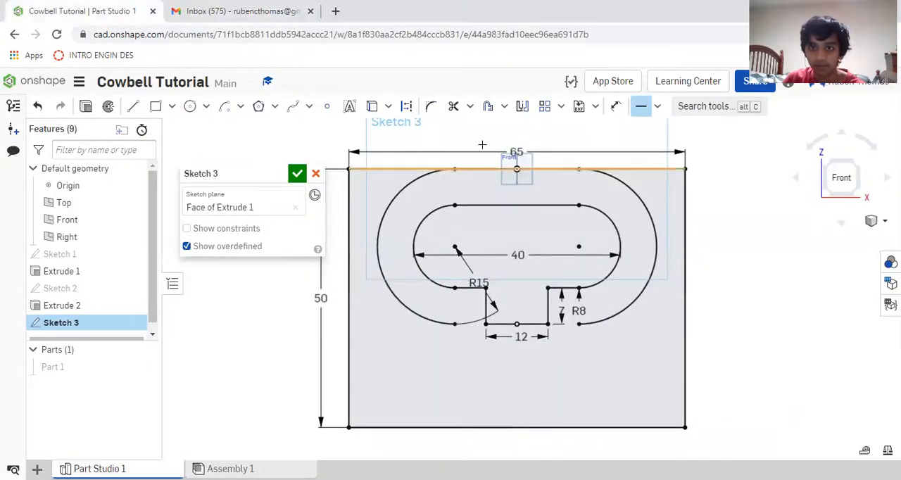
pyautogui.click(184, 10)
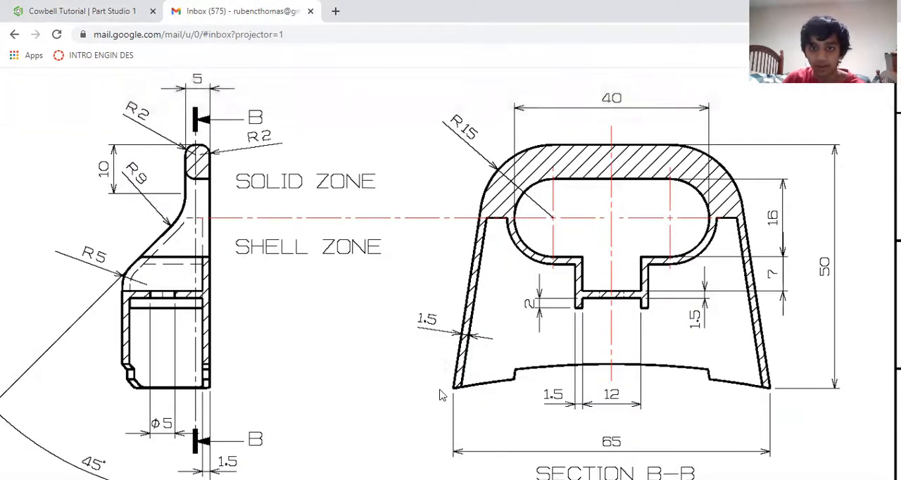
pyautogui.click(88, 13)
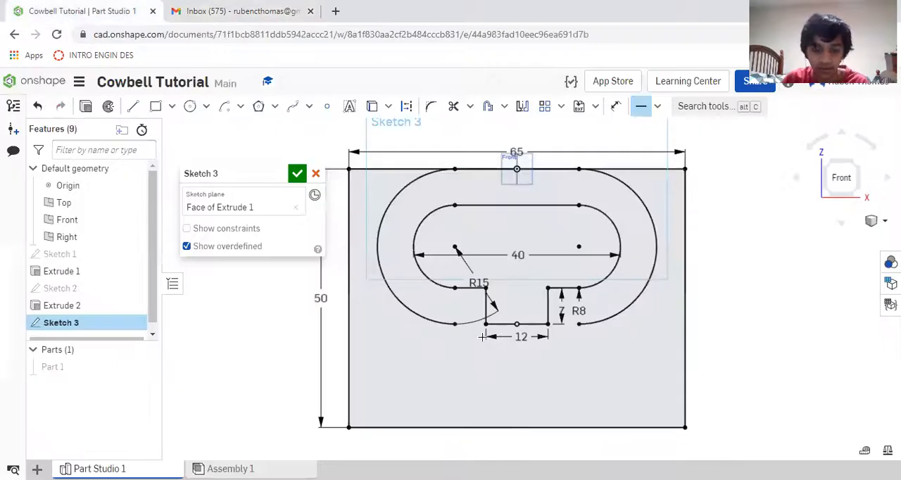
pyautogui.press('Escape')
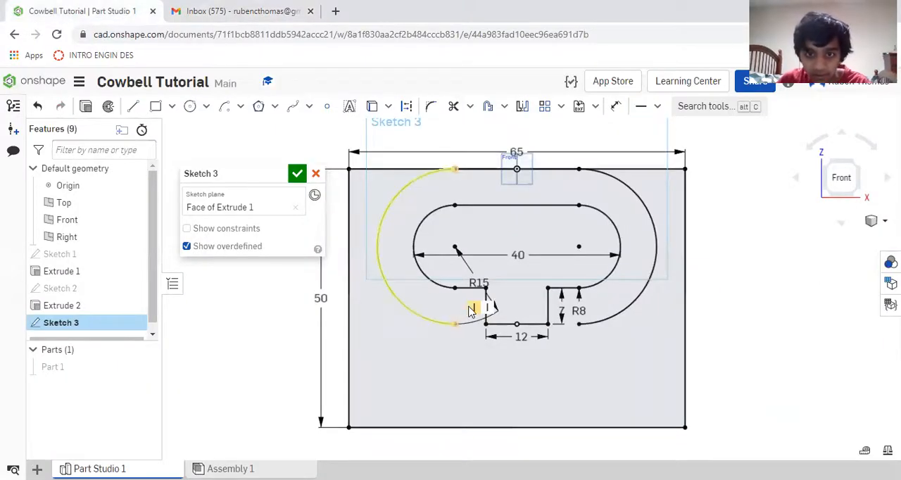
# - Try to shorten the outer arcs by deleting the left arc's vertical constraint and moving its lower endpoint
pyautogui.click(473, 309)
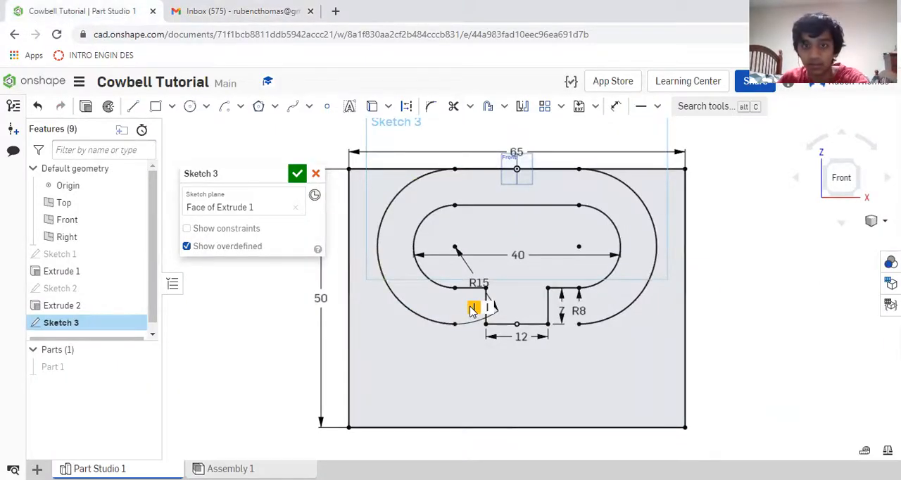
pyautogui.press('Delete')
pyautogui.moveTo(455, 324)
pyautogui.mouseDown()
pyautogui.moveTo(401, 314)
pyautogui.moveTo(445, 330)
pyautogui.moveTo(406, 303)
pyautogui.moveTo(440, 316)
pyautogui.mouseUp()
pyautogui.moveTo(620, 312); pyautogui.dragTo(606, 275)
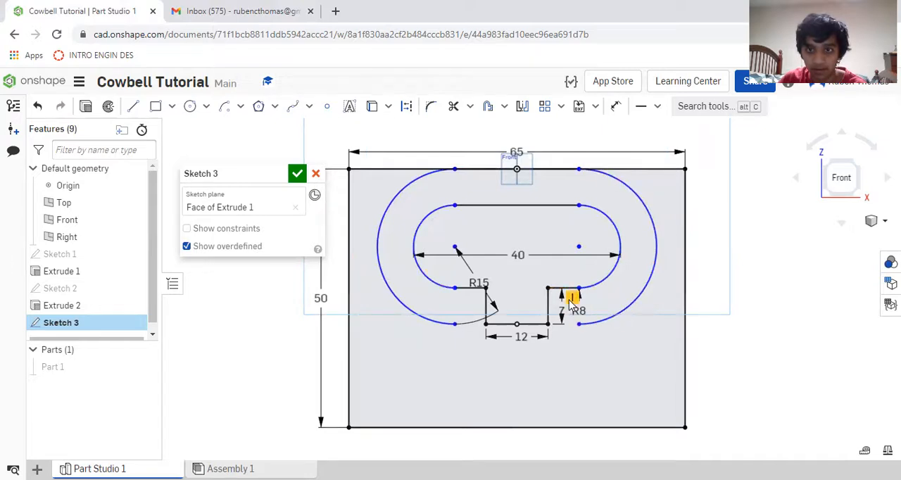
# - Delete both outer arcs and redraw them as shorter arcs from the top line's ends to just below center level, with the right radius 15
pyautogui.click(629, 301)
pyautogui.click(402, 305)
pyautogui.click(240, 106)
pyautogui.click(253, 151)
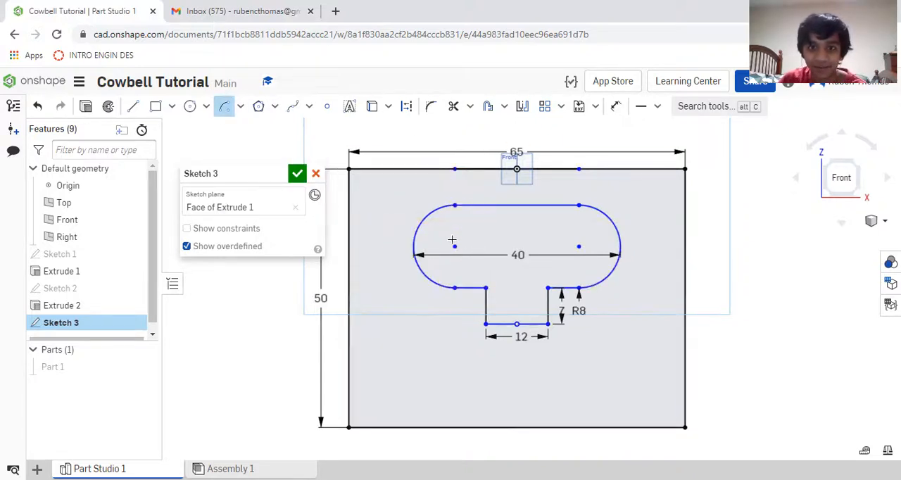
pyautogui.click(455, 169)
pyautogui.click(378, 258)
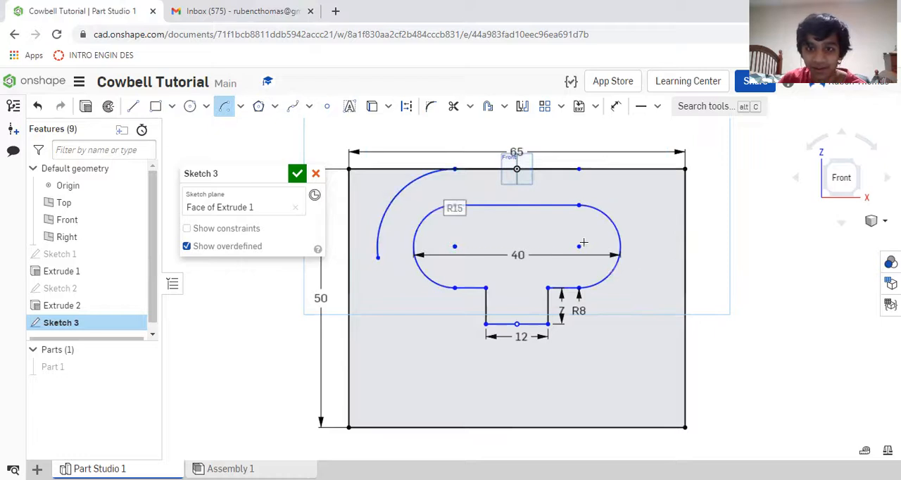
pyautogui.click(578, 169)
pyautogui.click(656, 256)
pyautogui.write('15')
pyautogui.press('Return')
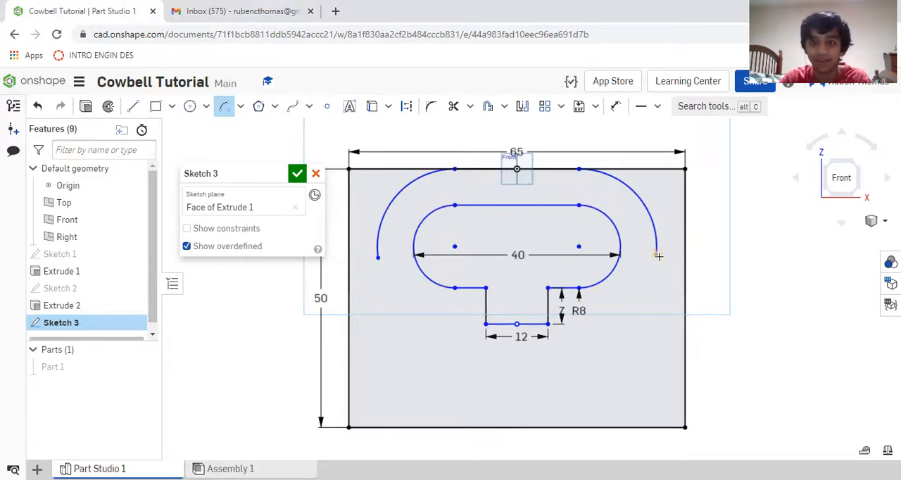
# - Apply an Equal constraint between the two outer arcs and nudge the right arc's lower endpoint slightly upward
pyautogui.press('e')
pyautogui.click(642, 207)
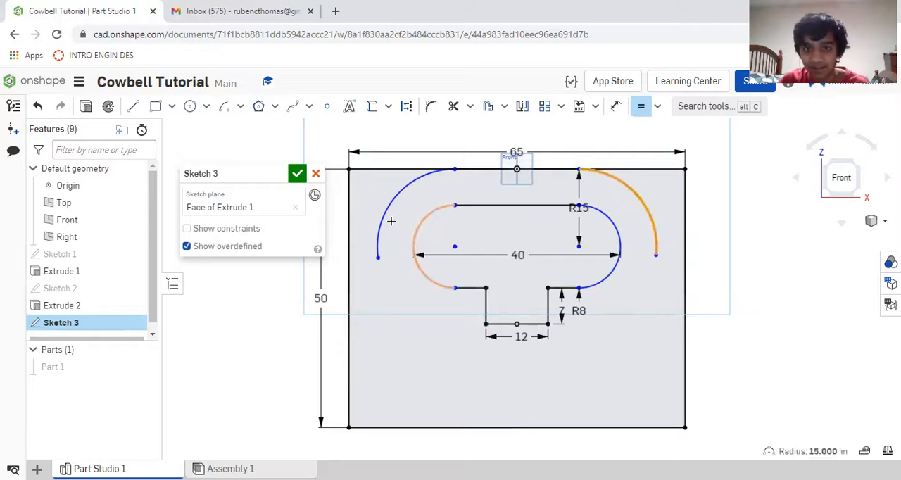
pyautogui.click(399, 202)
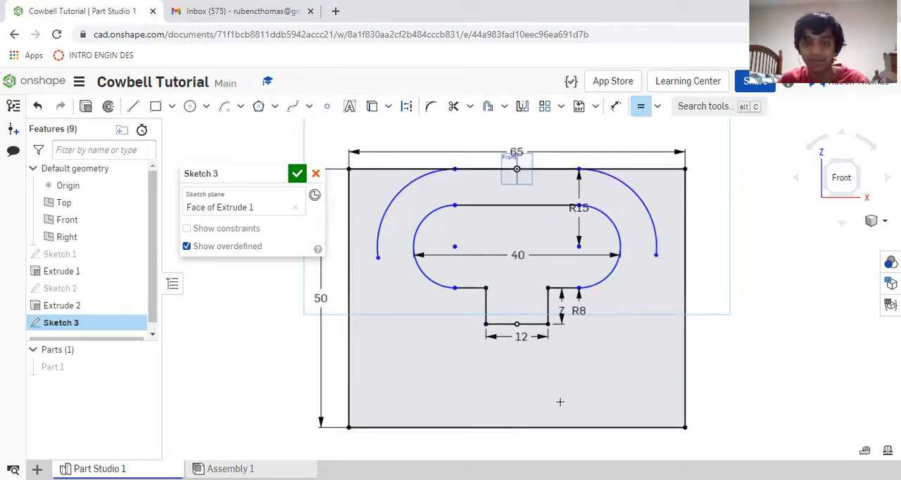
pyautogui.press('Escape')
pyautogui.moveTo(656, 254); pyautogui.dragTo(654, 250)
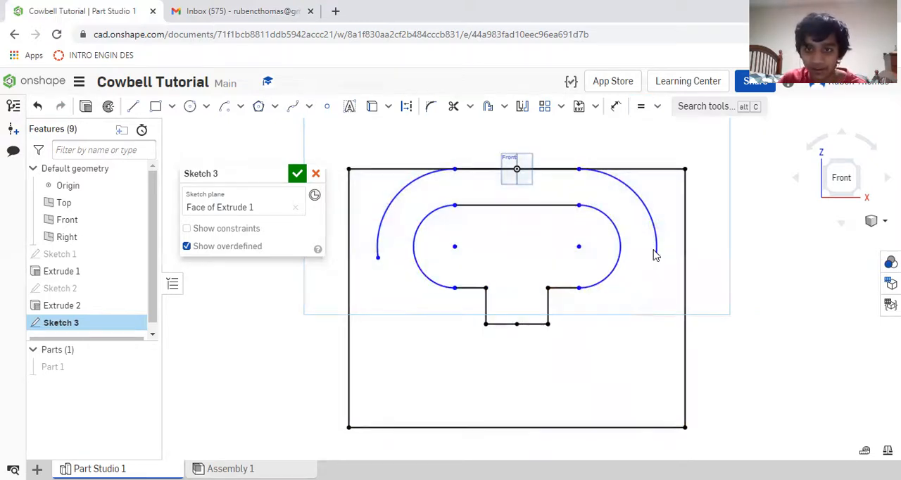
# - Move the left outer arc's lower endpoint up along the arc to slightly above the arc's center level
pyautogui.moveTo(580, 248)
pyautogui.mouseDown()
pyautogui.moveTo(538, 246)
pyautogui.moveTo(616, 248)
pyautogui.moveTo(627, 270)
pyautogui.moveTo(597, 262)
pyautogui.mouseUp()
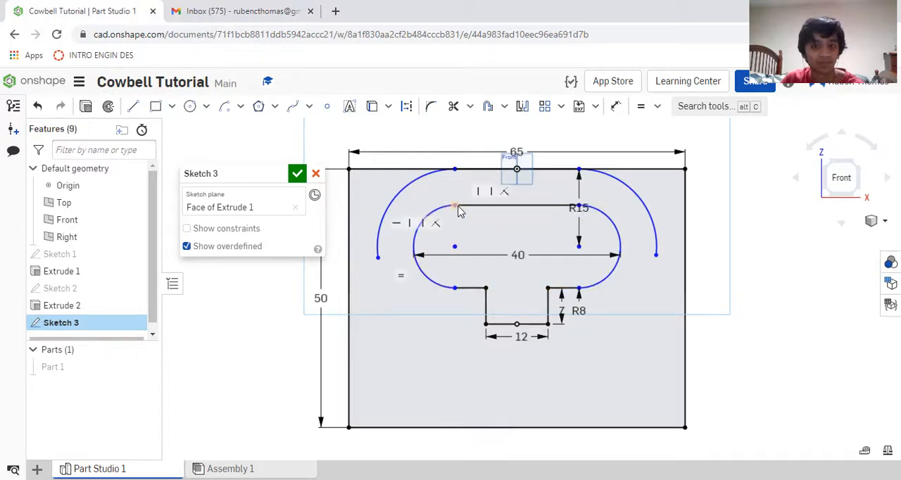
pyautogui.scroll(4, 463, 277)
pyautogui.scroll(-2, 450, 311)
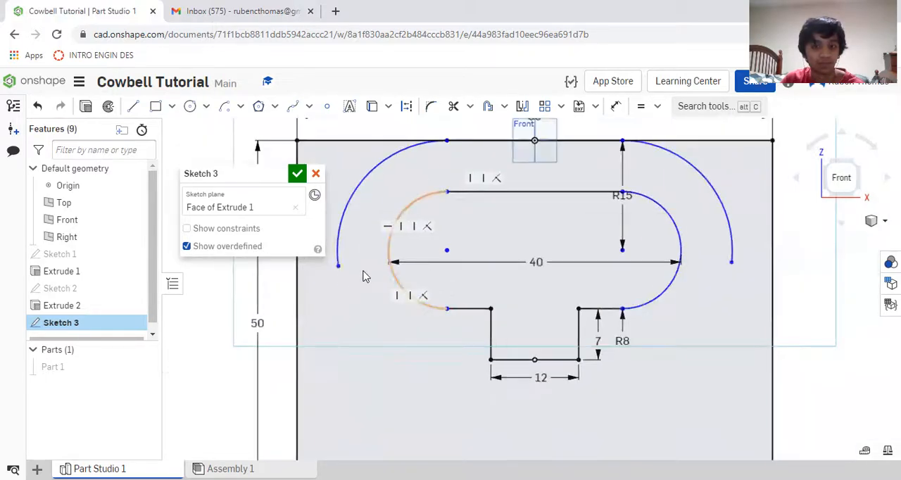
pyautogui.moveTo(337, 268)
pyautogui.mouseDown()
pyautogui.moveTo(338, 195)
pyautogui.moveTo(340, 226)
pyautogui.mouseUp()
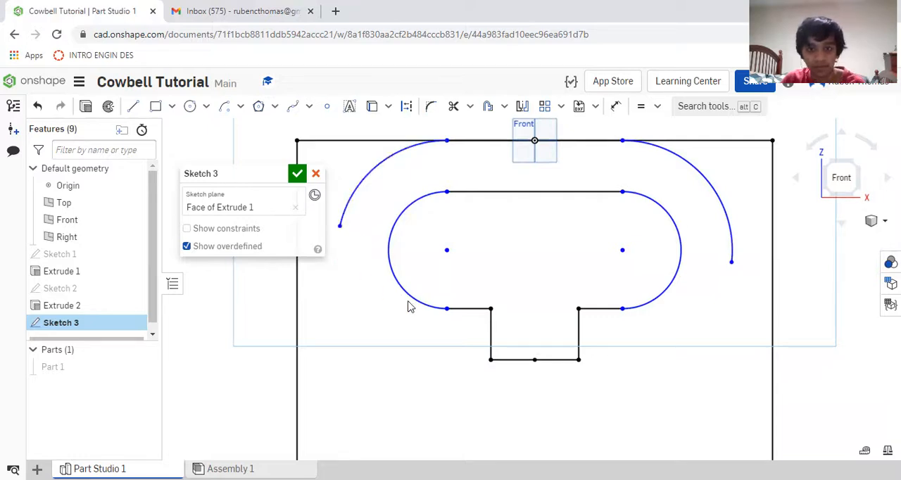
# - Align the lower endpoints of both outer arcs with a Horizontal constraint and lower them slightly, keeping them above center level
pyautogui.press('h')
pyautogui.click(340, 226)
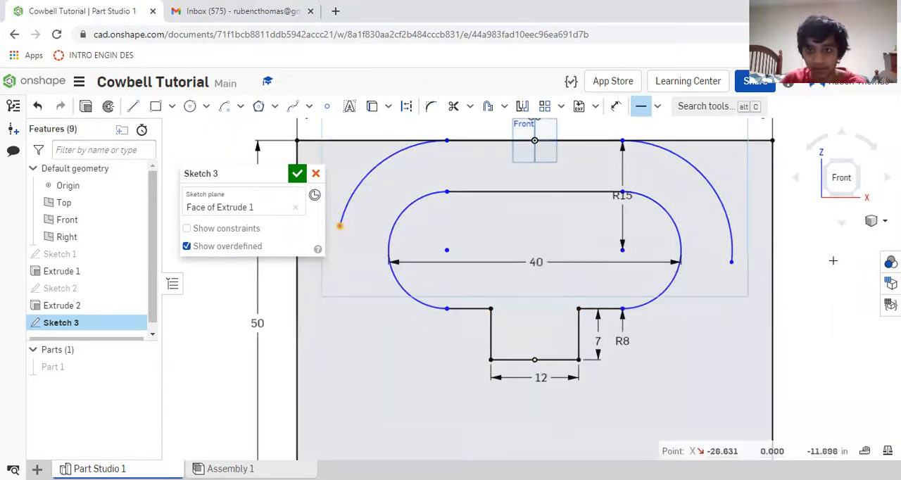
pyautogui.click(731, 262)
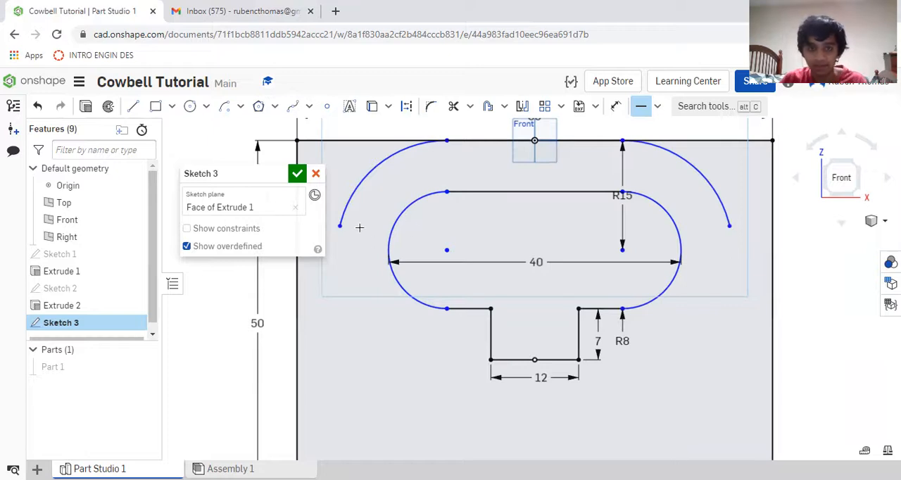
pyautogui.press('Escape')
pyautogui.moveTo(340, 226)
pyautogui.mouseDown()
pyautogui.moveTo(336, 301)
pyautogui.moveTo(335, 233)
pyautogui.mouseUp()
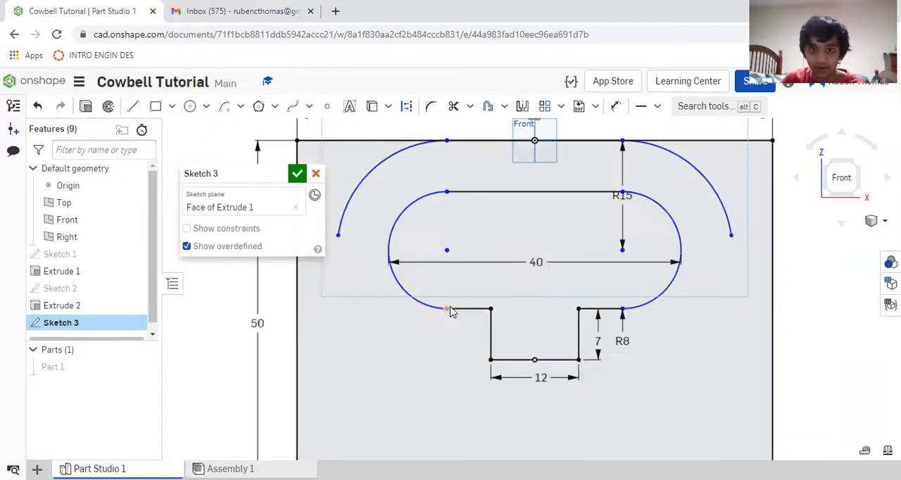
# - Check the handle opening's lines and arcs in the sketch against Section B-B in the reference drawing
pyautogui.click(446, 251)
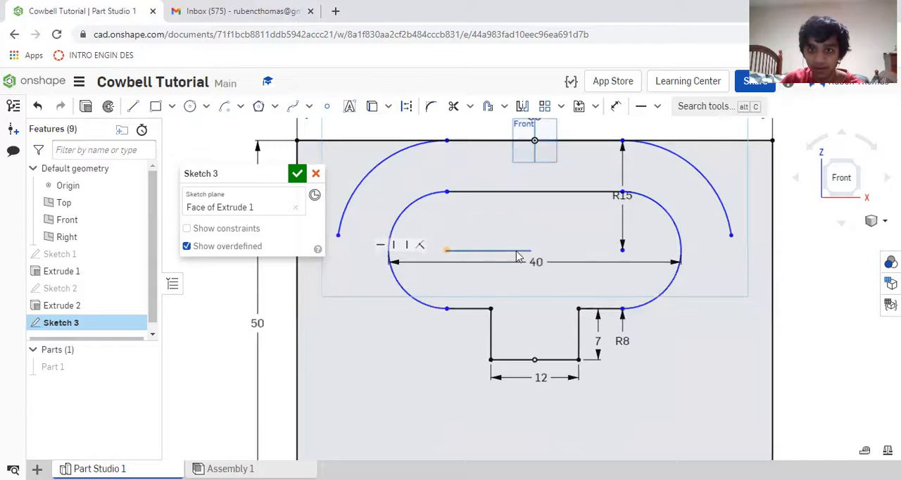
pyautogui.press('Escape')
pyautogui.click(589, 193)
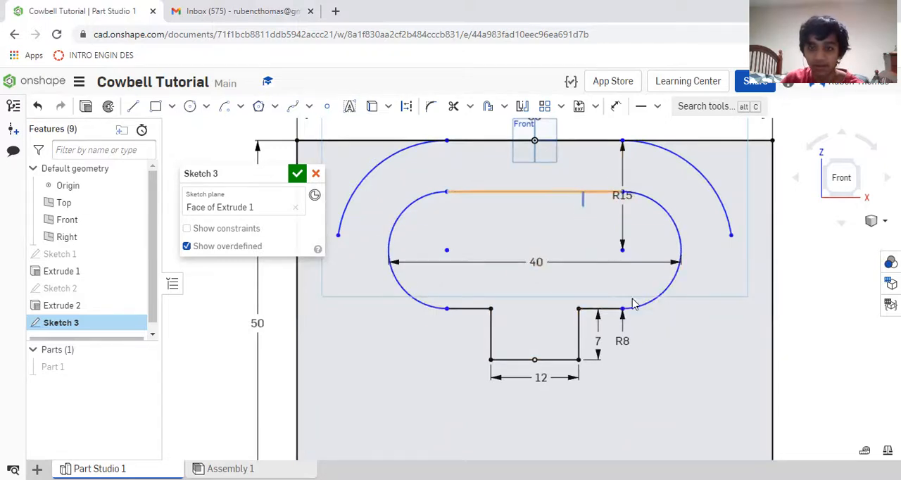
pyautogui.moveTo(622, 309)
pyautogui.mouseDown()
pyautogui.moveTo(653, 317)
pyautogui.moveTo(631, 316)
pyautogui.mouseUp()
pyautogui.click(358, 24)
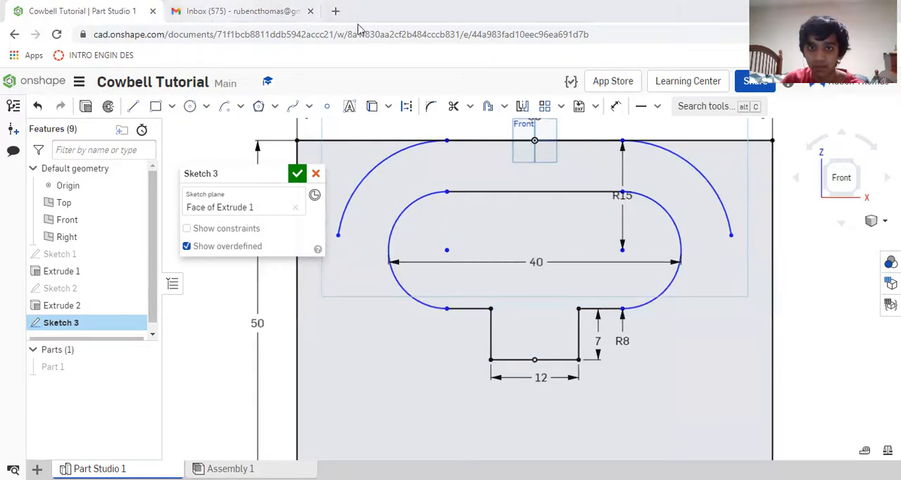
pyautogui.hotkey('ctrl', 'Tab')
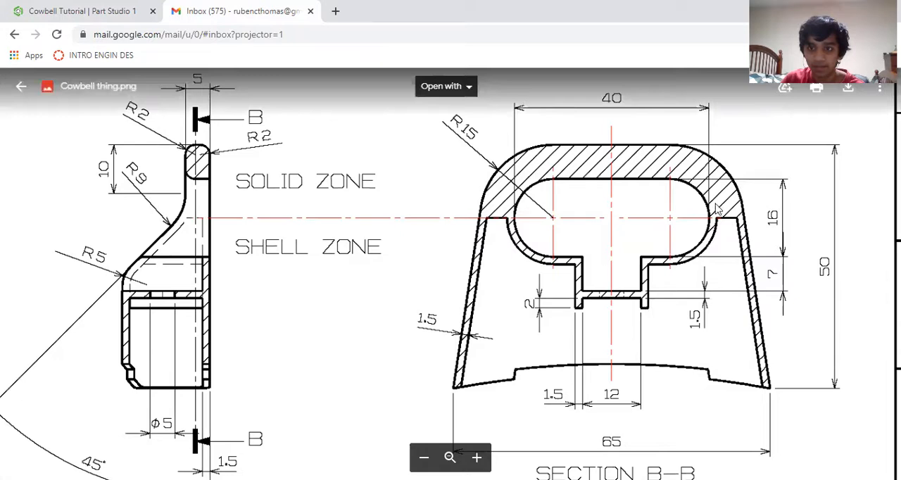
pyautogui.click(92, 11)
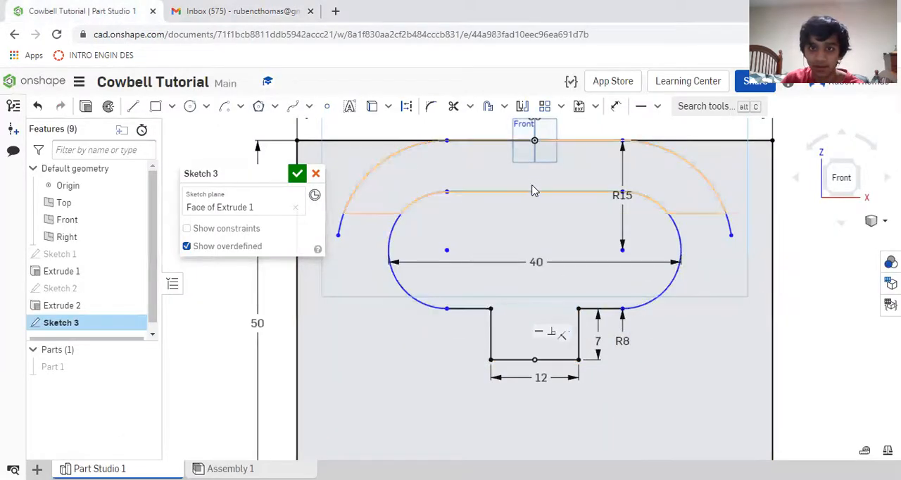
pyautogui.click(530, 231)
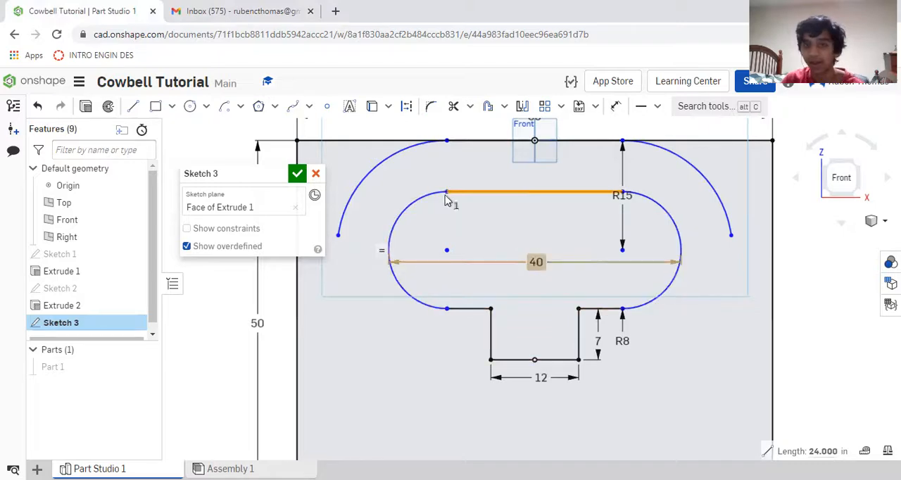
# - Examine the part's slanted sides and stepped, curved bottom edge across the front, section and bottom views of the reference drawing
pyautogui.click(218, 11)
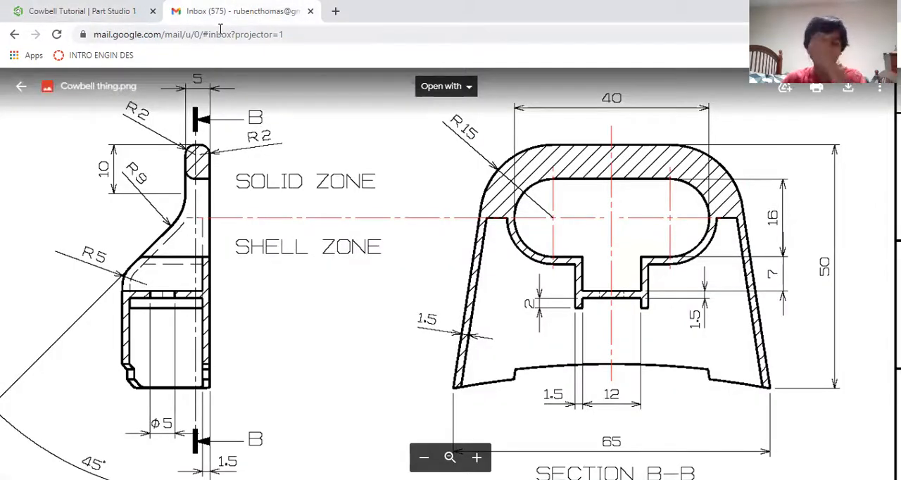
pyautogui.scroll(-3, 581, 387)
pyautogui.scroll(5, 462, 340)
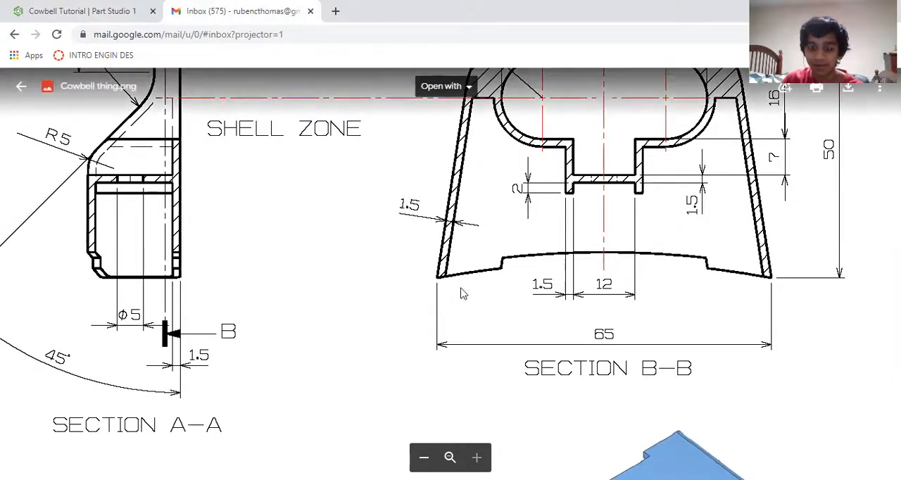
pyautogui.scroll(-2, 596, 243)
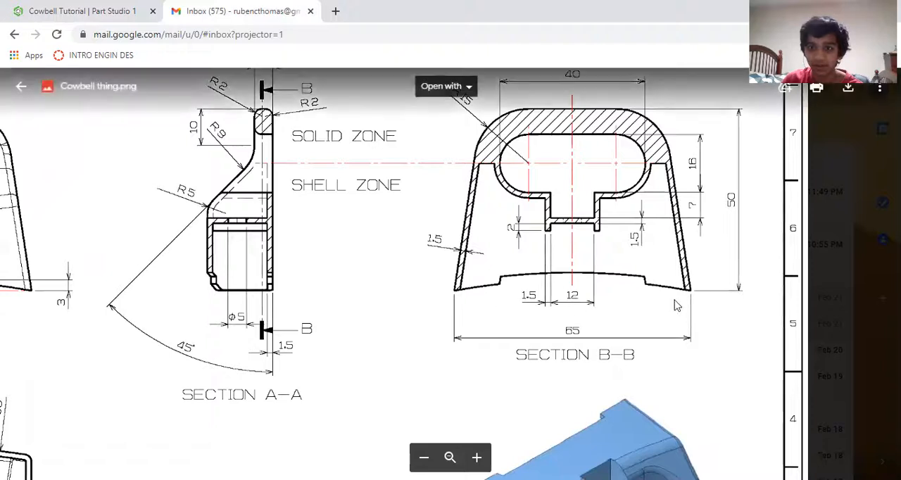
pyautogui.moveTo(306, 328); pyautogui.dragTo(590, 324)
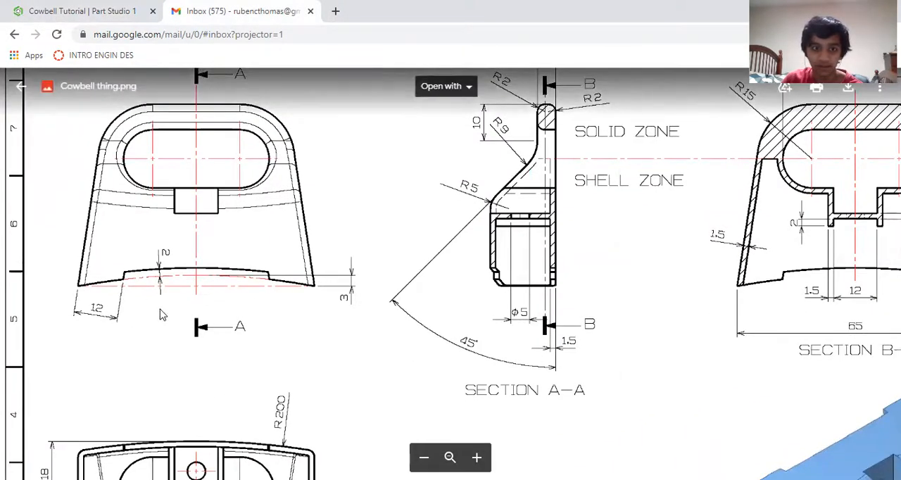
pyautogui.moveTo(161, 315); pyautogui.dragTo(171, 282)
pyautogui.scroll(-1, 271, 278)
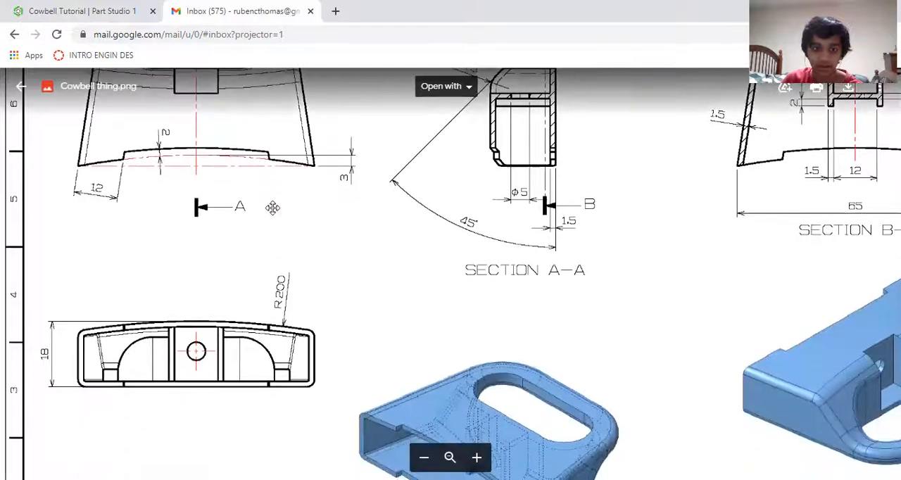
pyautogui.moveTo(233, 373)
pyautogui.mouseDown()
pyautogui.moveTo(161, 371)
pyautogui.moveTo(266, 376)
pyautogui.mouseUp()
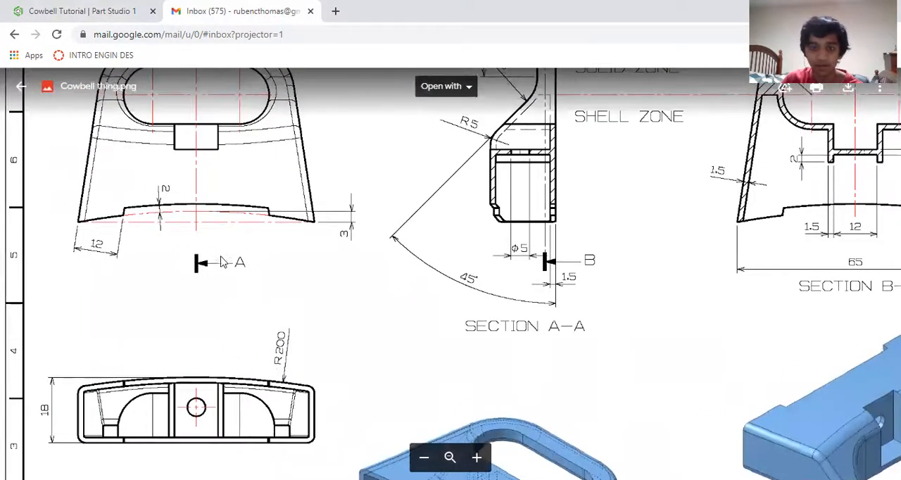
pyautogui.scroll(2, 220, 262)
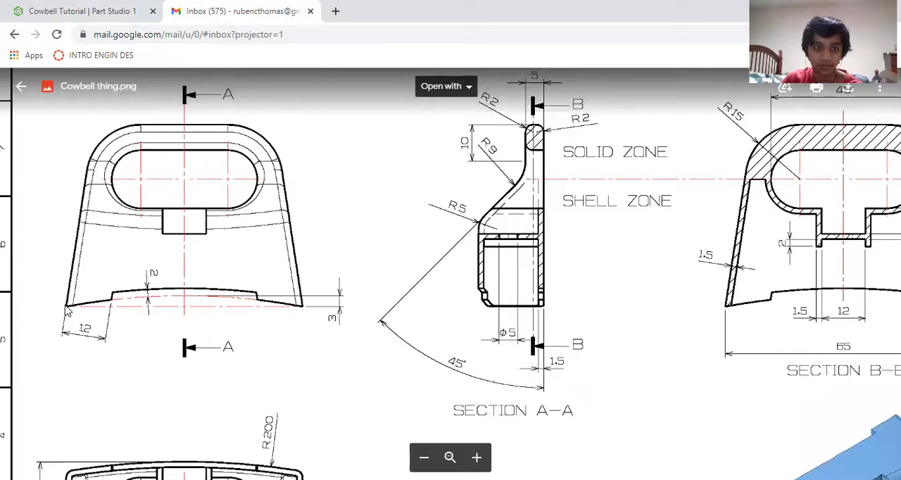
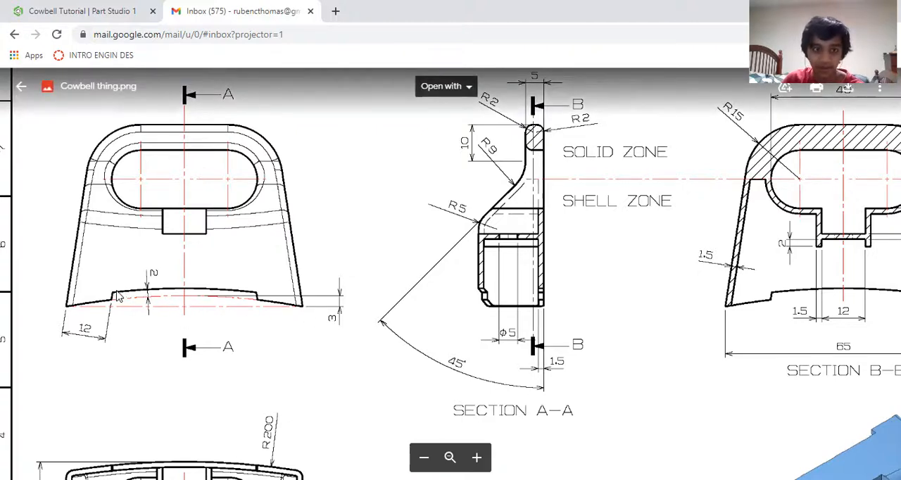
# - Return to the Onshape sketch and draw an upward-bulging three-point arc of about R189 between the outline's two bottom corners
pyautogui.click(55, 6)
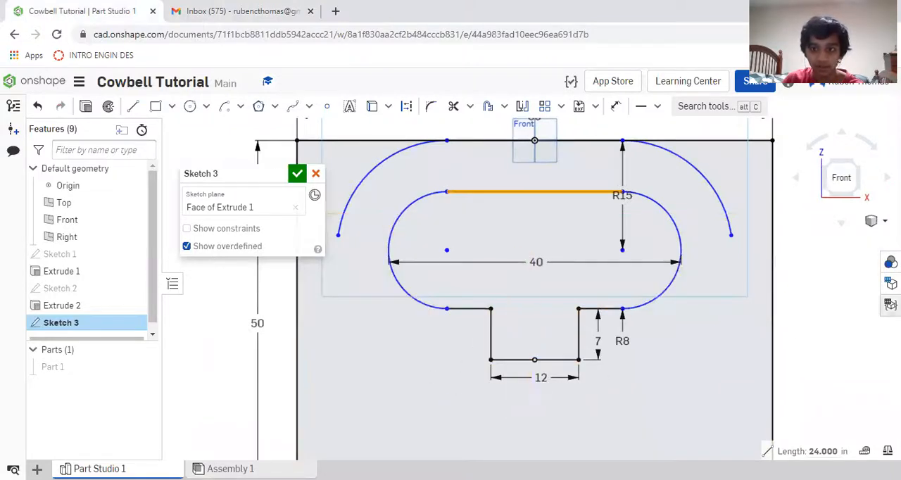
pyautogui.click(389, 252)
pyautogui.click(767, 302)
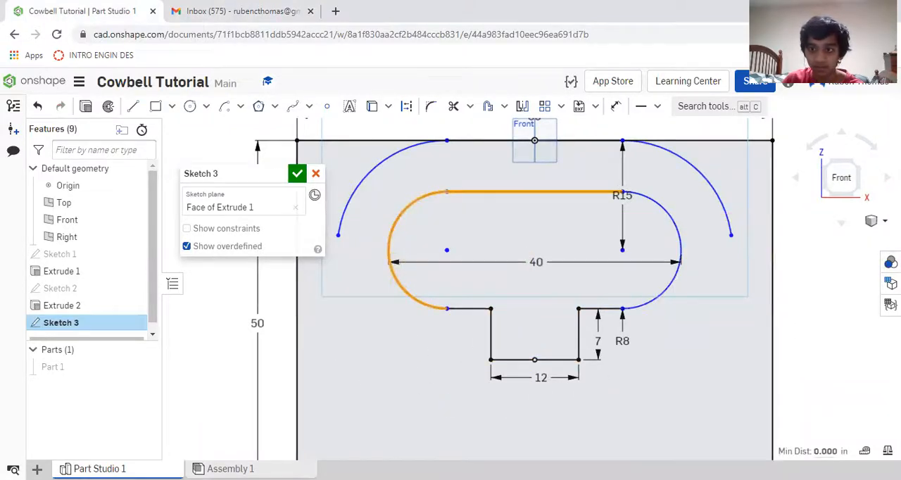
pyautogui.click(826, 312)
pyautogui.moveTo(825, 313); pyautogui.dragTo(817, 194, button='middle')
pyautogui.moveTo(531, 329); pyautogui.dragTo(539, 266, button='middle')
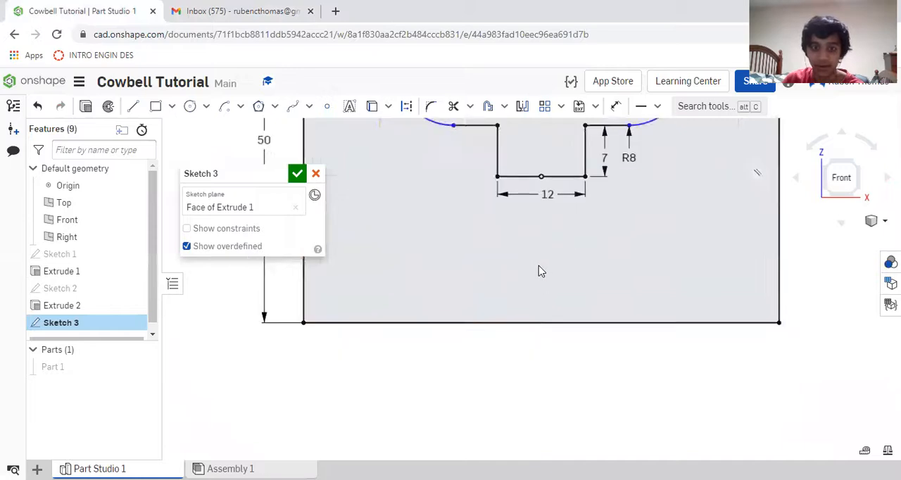
pyautogui.click(225, 107)
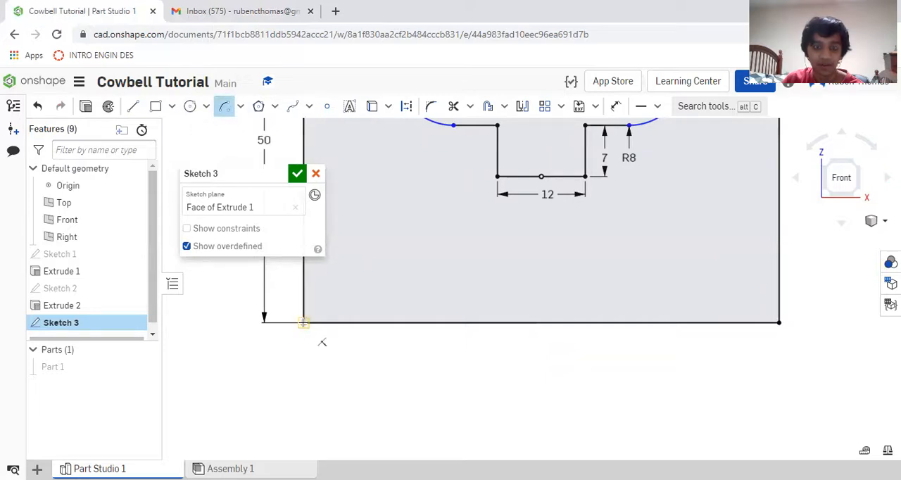
pyautogui.click(241, 106)
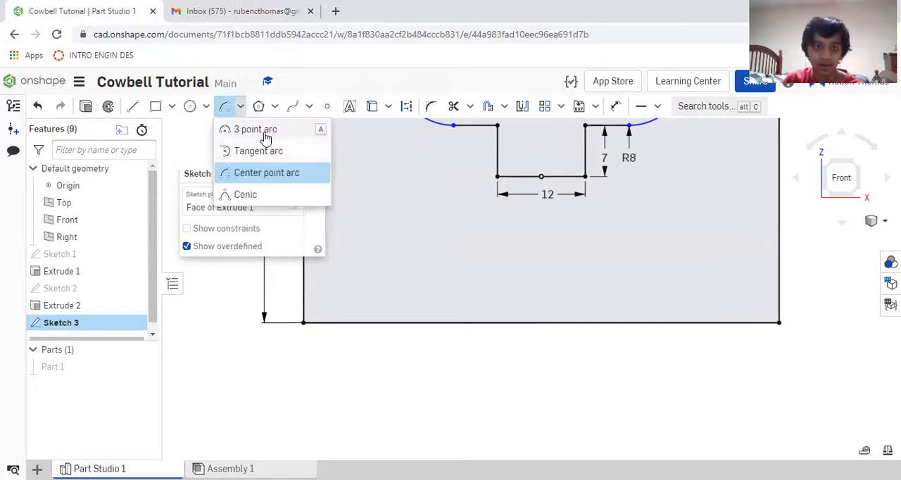
pyautogui.click(265, 131)
pyautogui.click(304, 324)
pyautogui.click(779, 322)
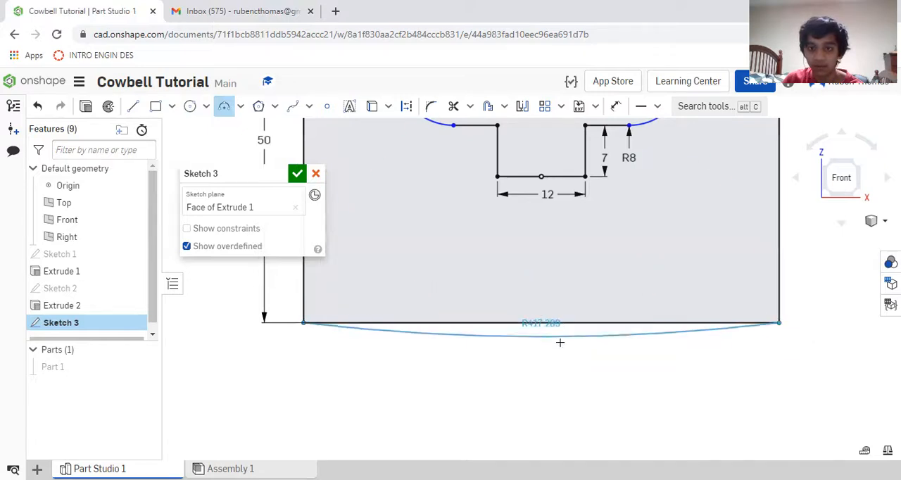
pyautogui.click(560, 303)
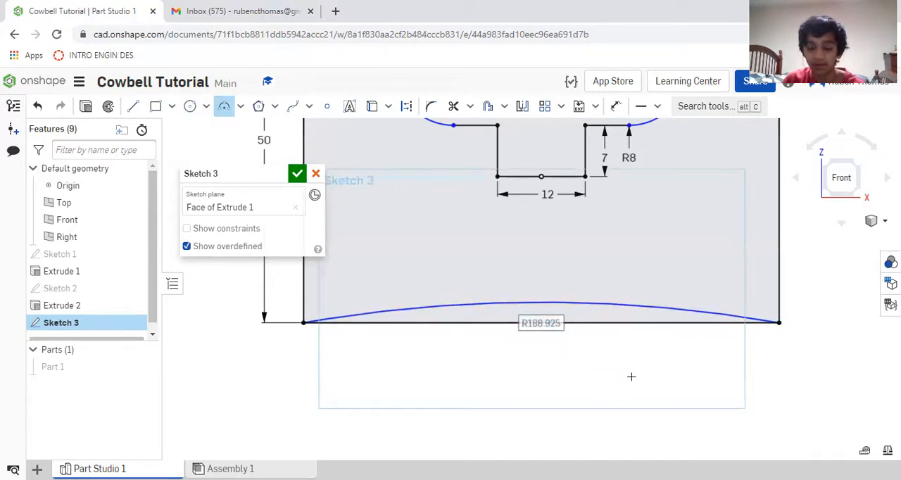
# - Dimension the bottom arc's rise above the straight bottom edge as 3
pyautogui.press('d')
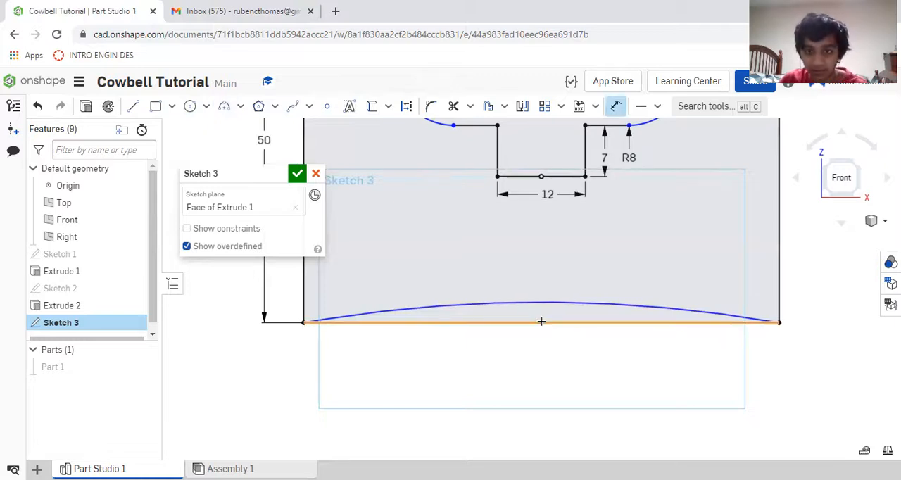
pyautogui.click(542, 302)
pyautogui.click(544, 322)
pyautogui.click(549, 315)
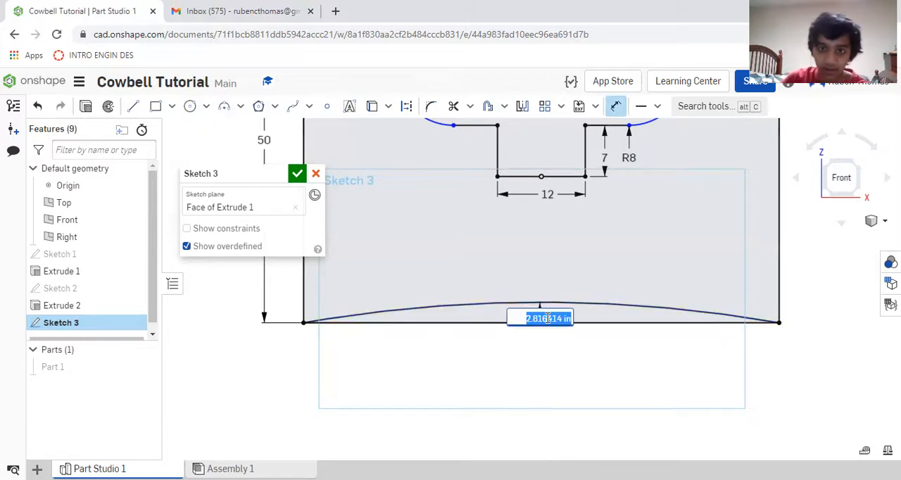
pyautogui.write('3')
pyautogui.press('Return')
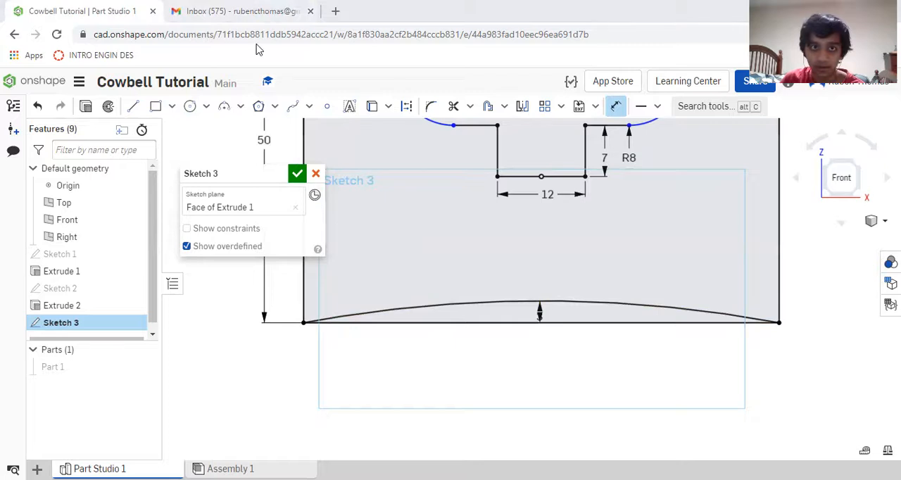
# - Check the bottom edge in the reference drawing and convert the long bottom arc to construction geometry
pyautogui.hotkey('ctrl', 'Tab')
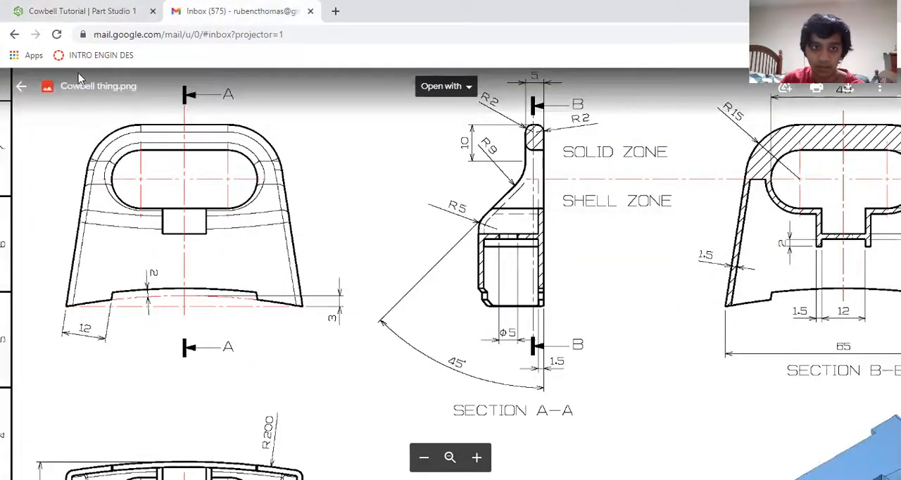
pyautogui.click(82, 11)
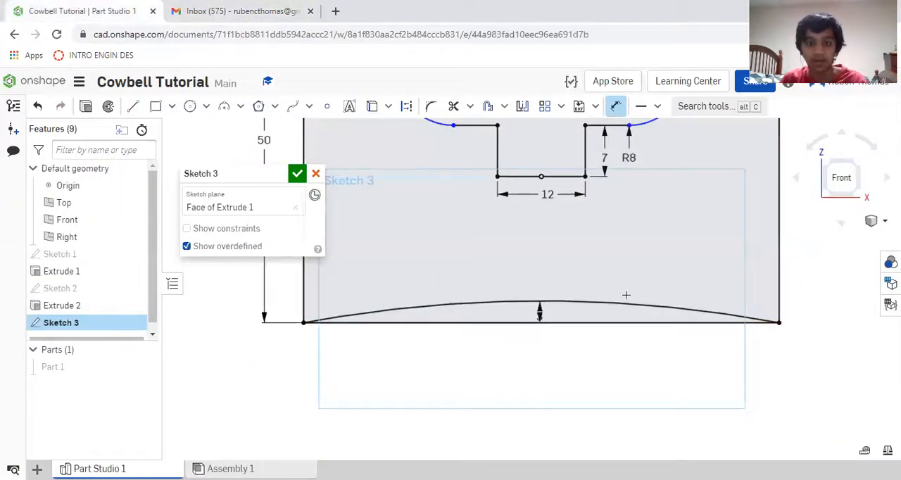
pyautogui.press('Escape')
pyautogui.click(593, 302)
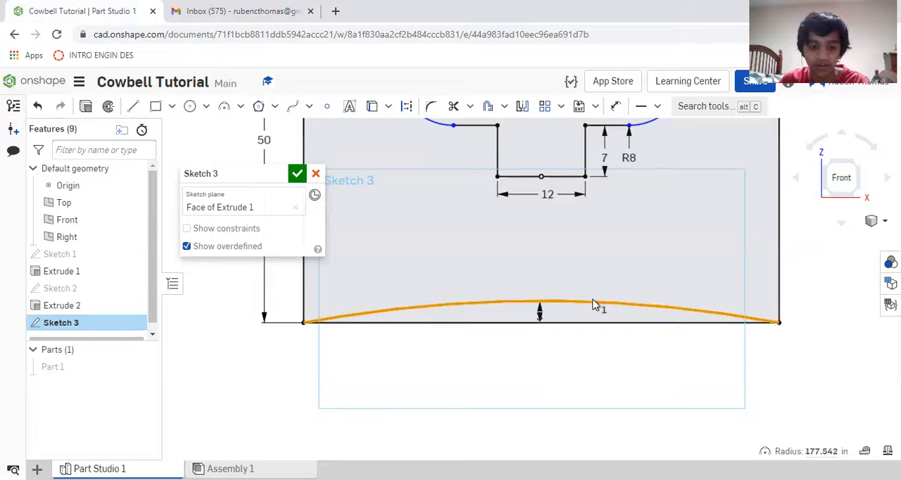
pyautogui.press('q')
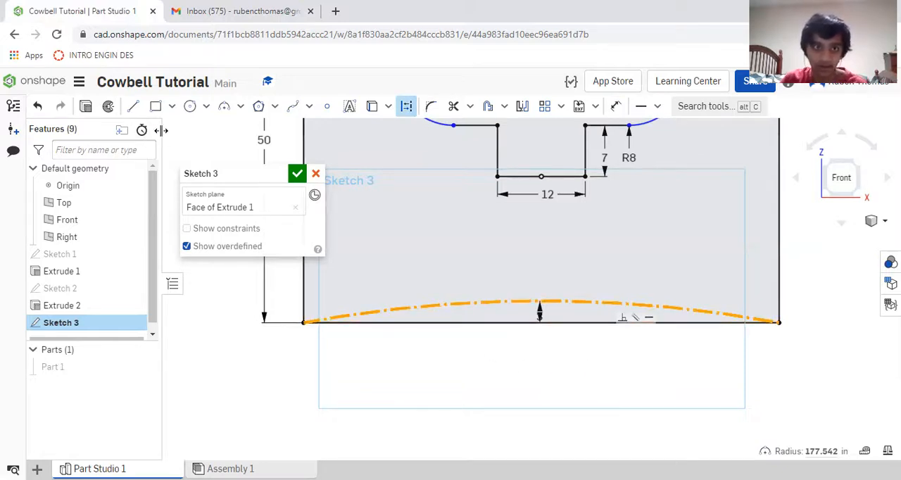
# - Draw two short three-point arcs, about R9.6 and R8.3, from the left and right bottom corners to points on the construction arc
pyautogui.click(240, 107)
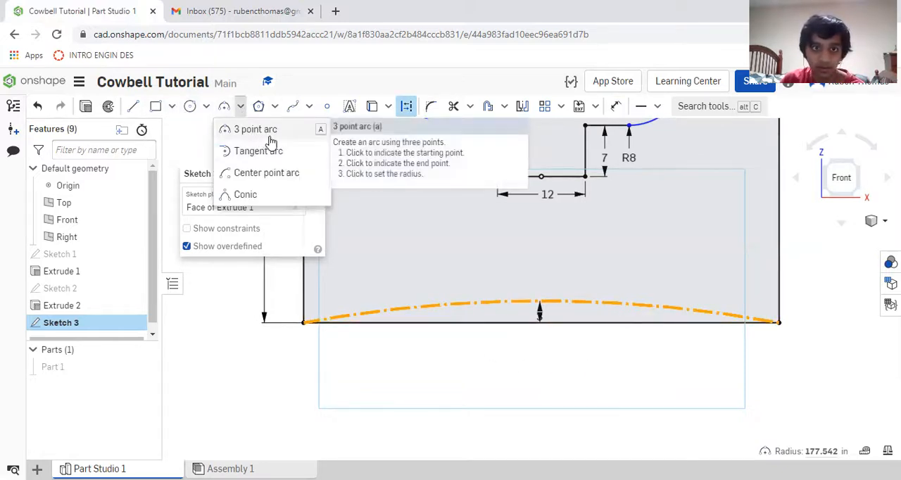
pyautogui.click(249, 131)
pyautogui.click(304, 323)
pyautogui.click(386, 311)
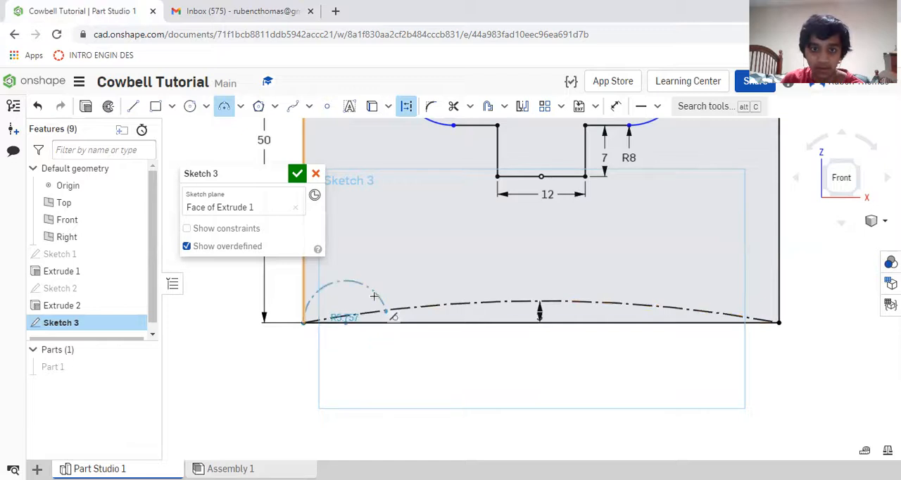
pyautogui.click(360, 303)
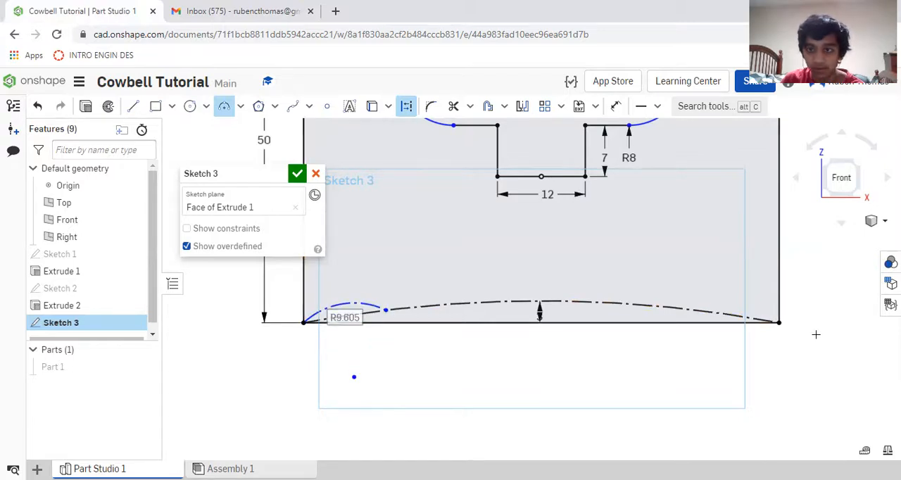
pyautogui.click(777, 323)
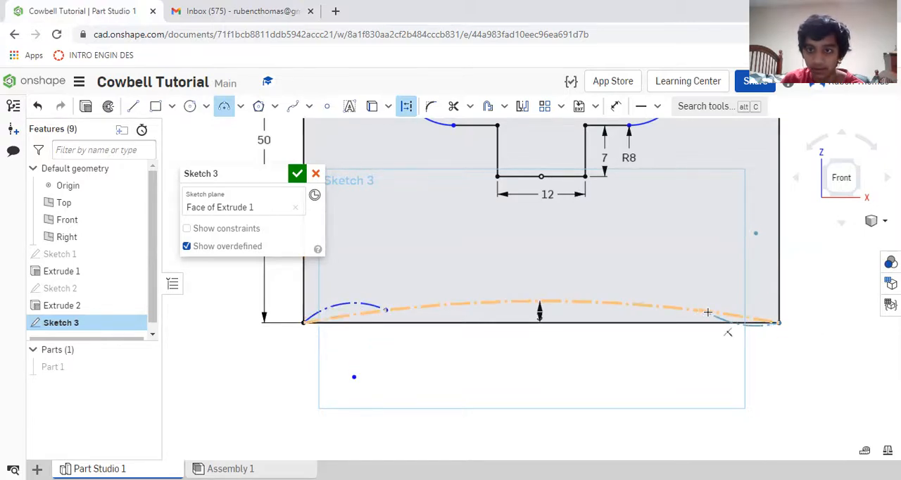
pyautogui.click(731, 307)
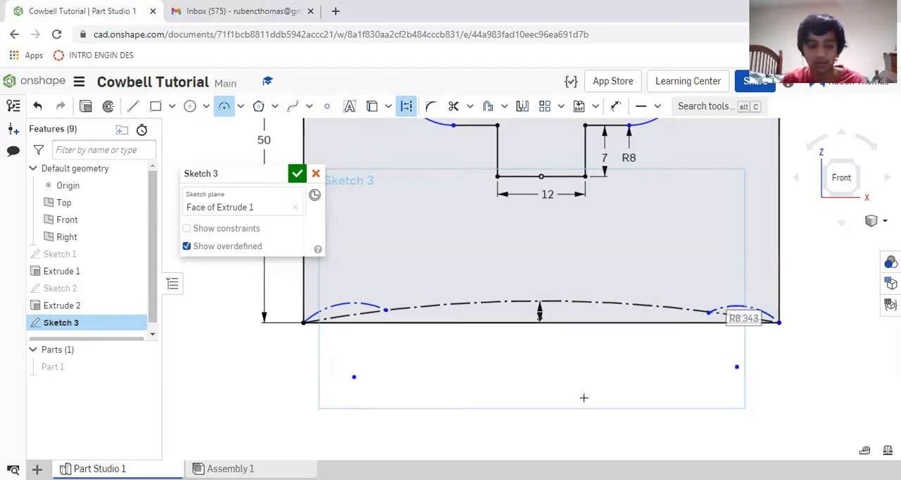
# - Dimension the distance between the endpoints of each short bottom arc as 12
pyautogui.press('d')
pyautogui.click(304, 323)
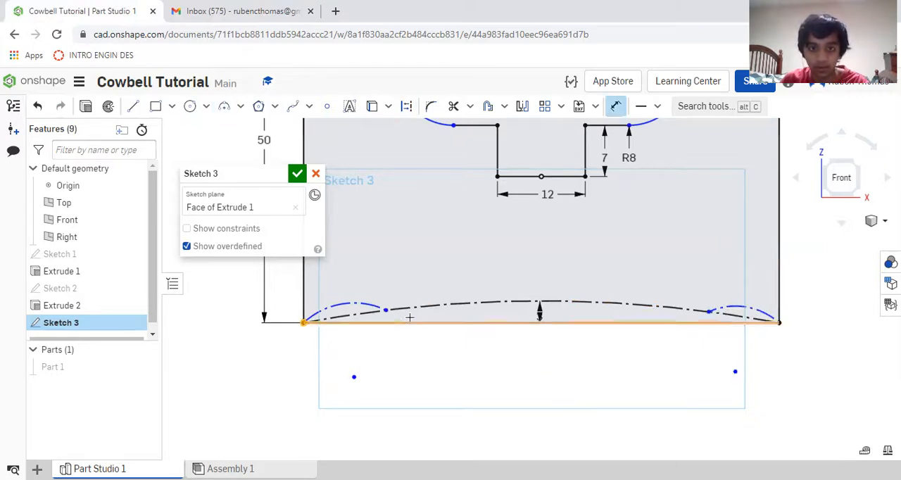
pyautogui.click(386, 309)
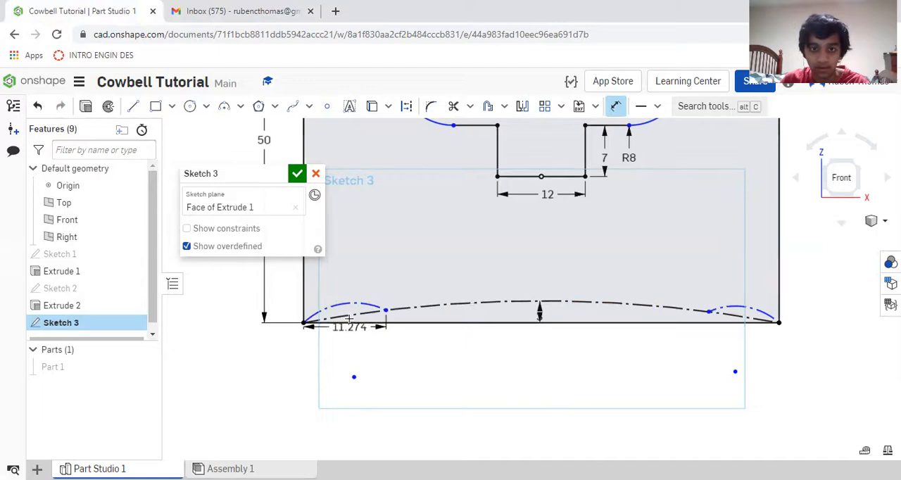
pyautogui.click(349, 321)
pyautogui.write('12')
pyautogui.press('Return')
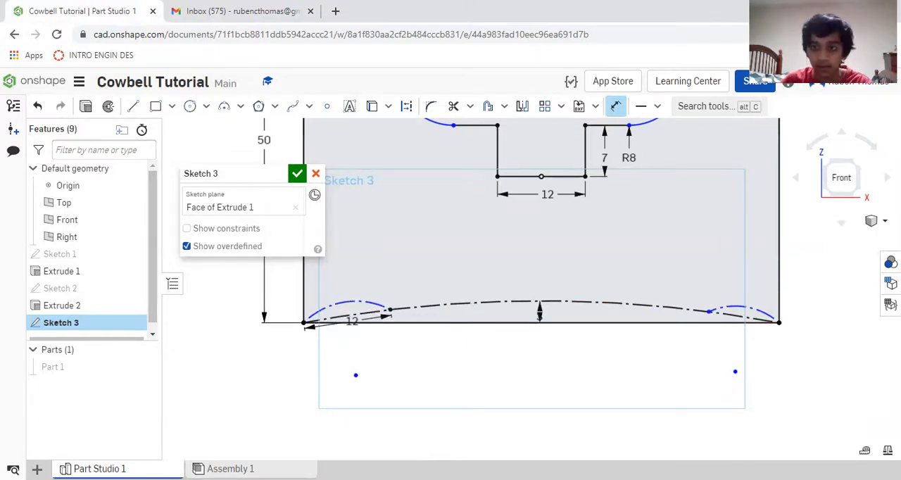
pyautogui.click(715, 321)
pyautogui.click(736, 322)
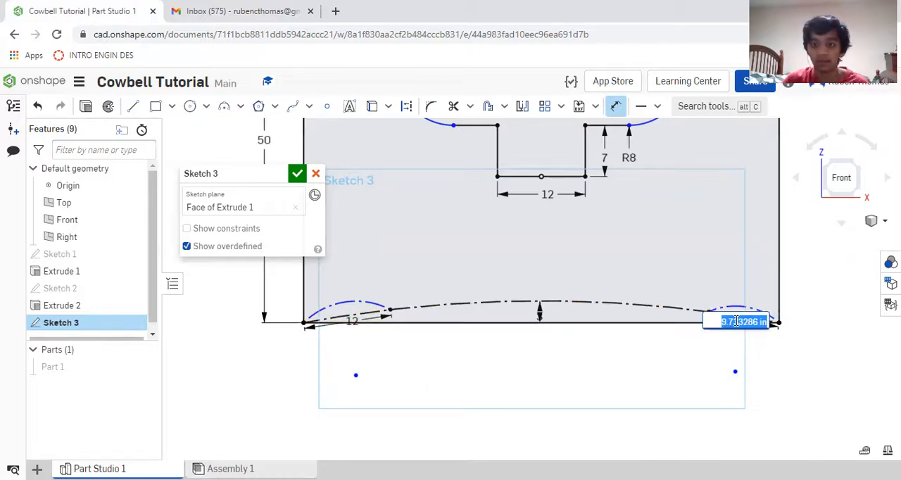
pyautogui.write('12')
pyautogui.press('Return')
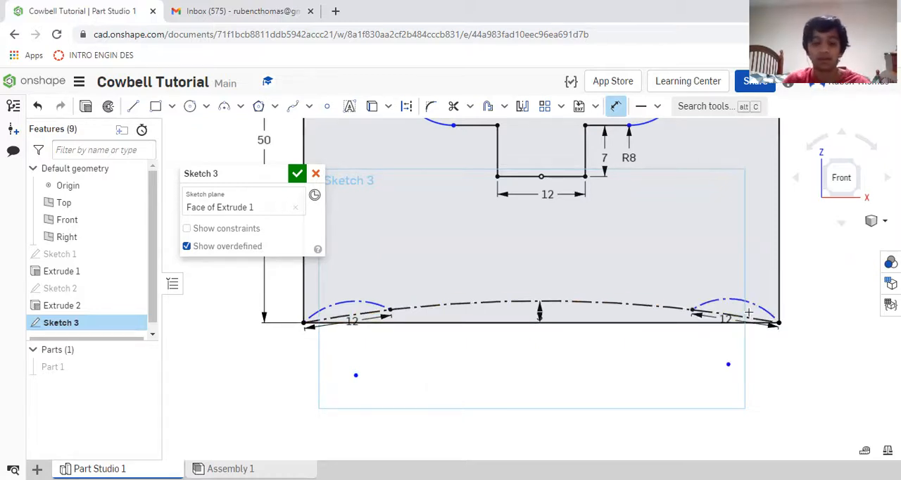
# - Convert the two short bottom arcs from construction to regular geometry
pyautogui.press('i')
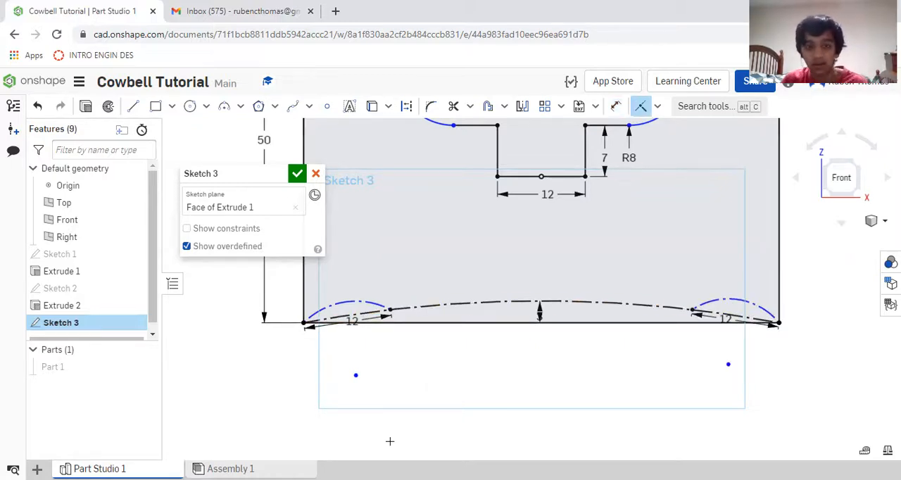
pyautogui.press('d')
pyautogui.click(356, 305)
pyautogui.click(772, 316)
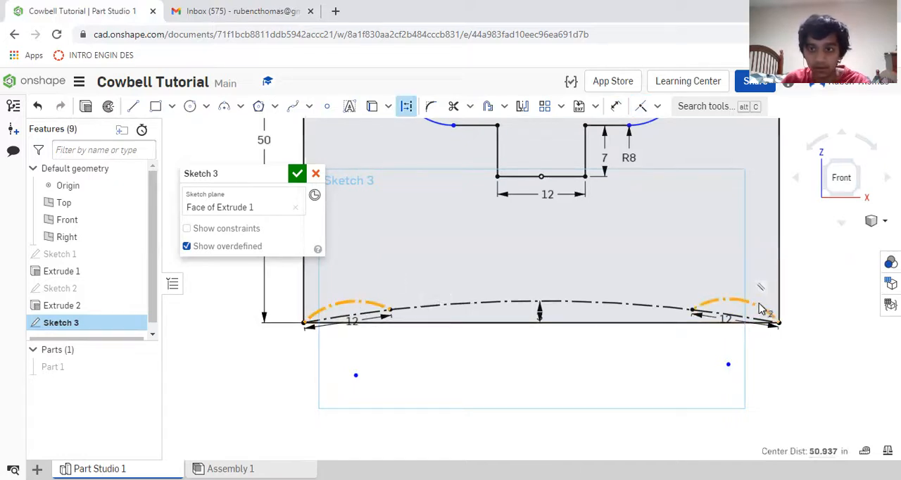
pyautogui.click(629, 381)
# - Make both short bottom arcs coincident with the long construction arc
pyautogui.press('d')
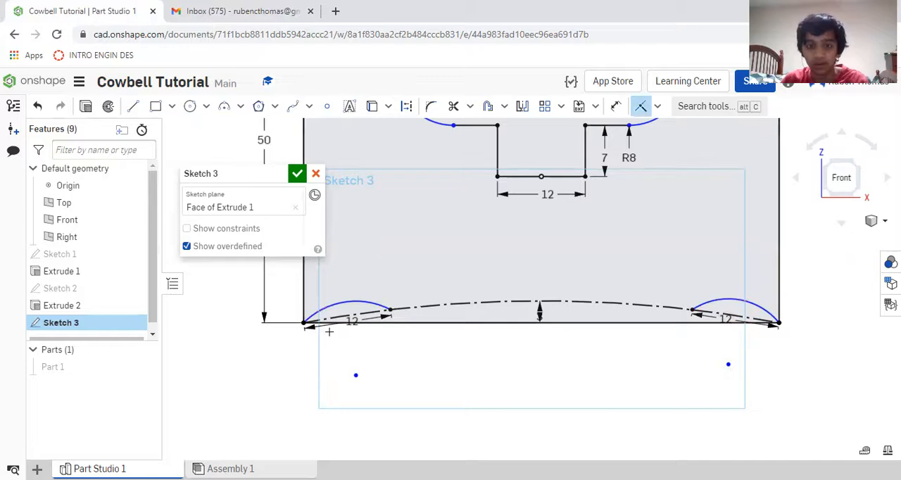
pyautogui.click(349, 301)
pyautogui.press('Delete')
pyautogui.click(758, 303)
pyautogui.click(752, 317)
pyautogui.press('Delete')
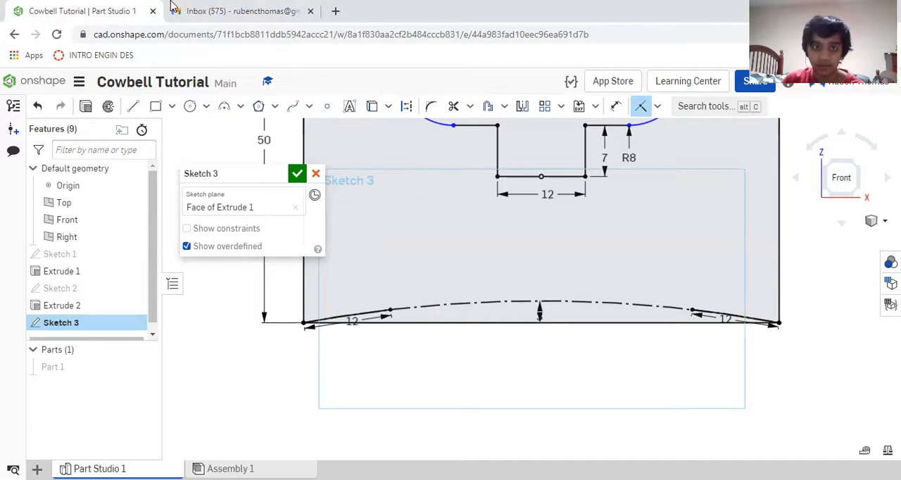
# - Check the bottom step in the reference drawing and sketch inward-leaning lines, about 3.5 and 2.8 long, up from the short arcs' inner ends
pyautogui.hotkey('ctrl', 'Tab')
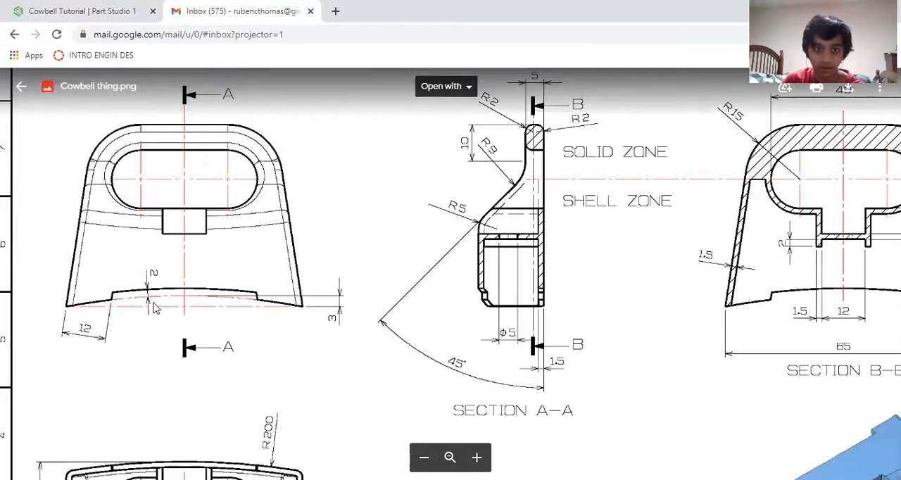
pyautogui.click(69, 9)
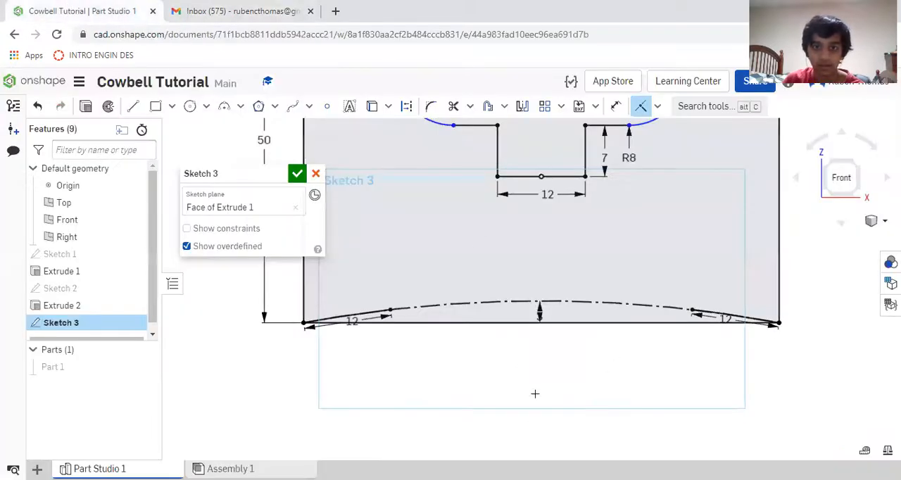
pyautogui.click(132, 108)
pyautogui.click(389, 310)
pyautogui.click(402, 288)
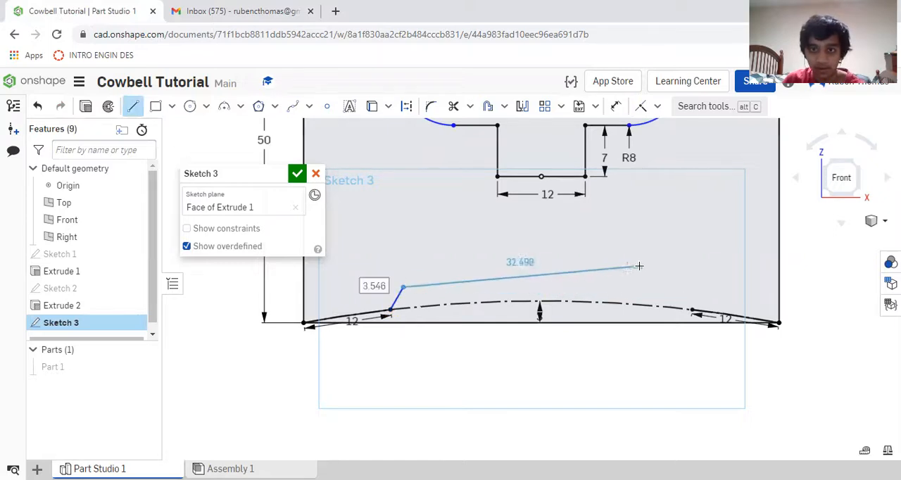
pyautogui.press('Escape')
pyautogui.click(693, 310)
pyautogui.click(682, 291)
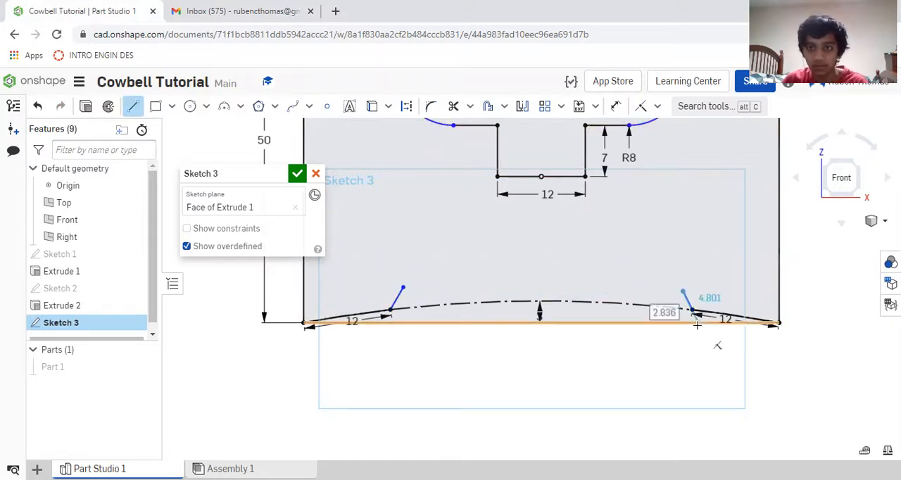
pyautogui.press('Escape')
# - Apply an Equal constraint to the two short slanted lines above the bottom arc
pyautogui.press('e')
pyautogui.click(396, 296)
pyautogui.click(690, 300)
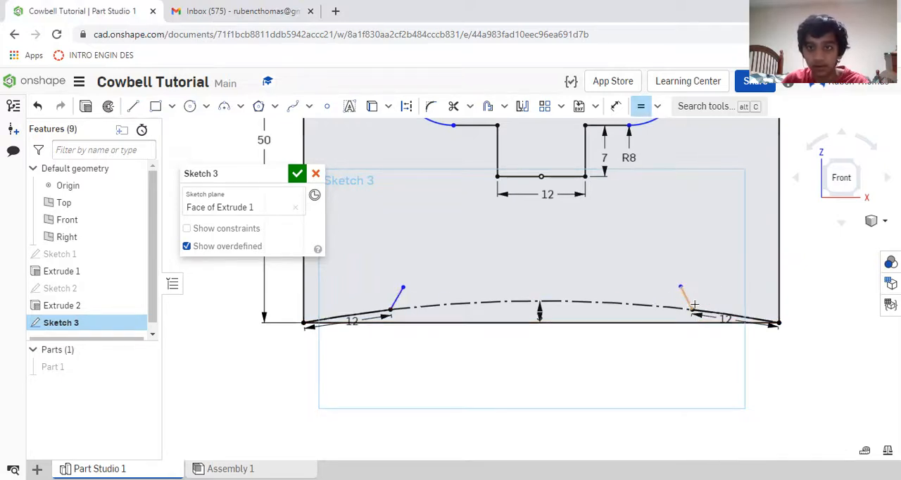
pyautogui.press('Escape')
# - Move the right slanted line's upper endpoint slightly inward
pyautogui.scroll(-3, 553, 235)
pyautogui.moveTo(552, 233)
pyautogui.mouseDown(button='middle')
pyautogui.moveTo(551, 339)
pyautogui.moveTo(551, 291)
pyautogui.mouseUp(button='middle')
pyautogui.scroll(1, 552, 297)
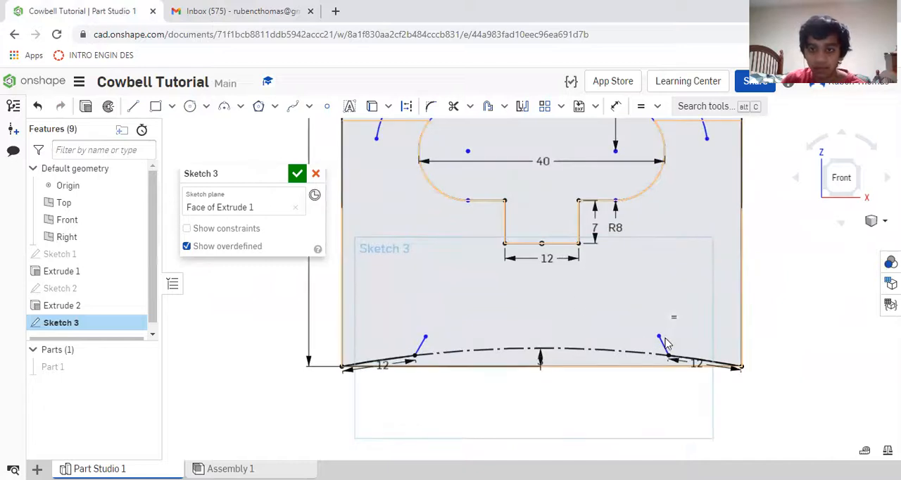
pyautogui.moveTo(659, 338)
pyautogui.mouseDown()
pyautogui.moveTo(673, 341)
pyautogui.moveTo(639, 344)
pyautogui.moveTo(651, 329)
pyautogui.moveTo(653, 340)
pyautogui.mouseUp()
pyautogui.scroll(-1, 607, 399)
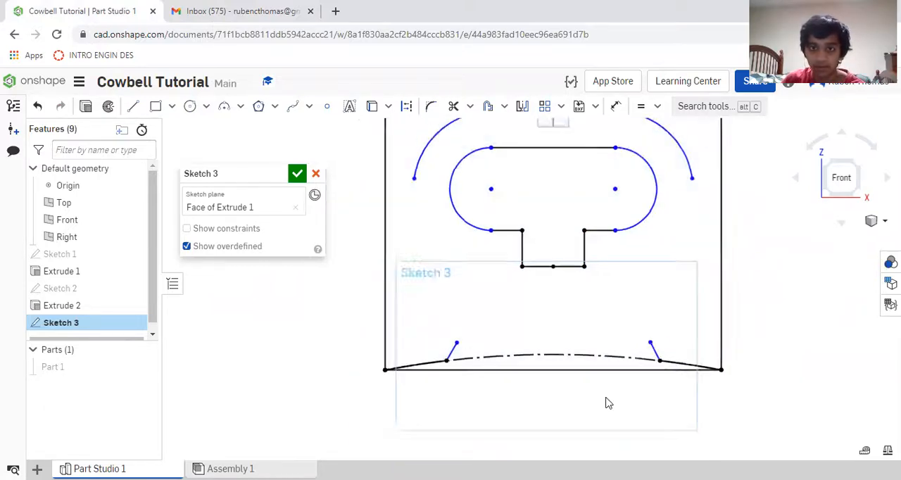
# - Sketch a vertical construction line about 2.1 long up from the bottom edge's midpoint and move the overlapping arc-height dimension aside
pyautogui.moveTo(601, 398); pyautogui.dragTo(595, 370, button='middle')
pyautogui.scroll(1, 595, 367)
pyautogui.scroll(2, 449, 304)
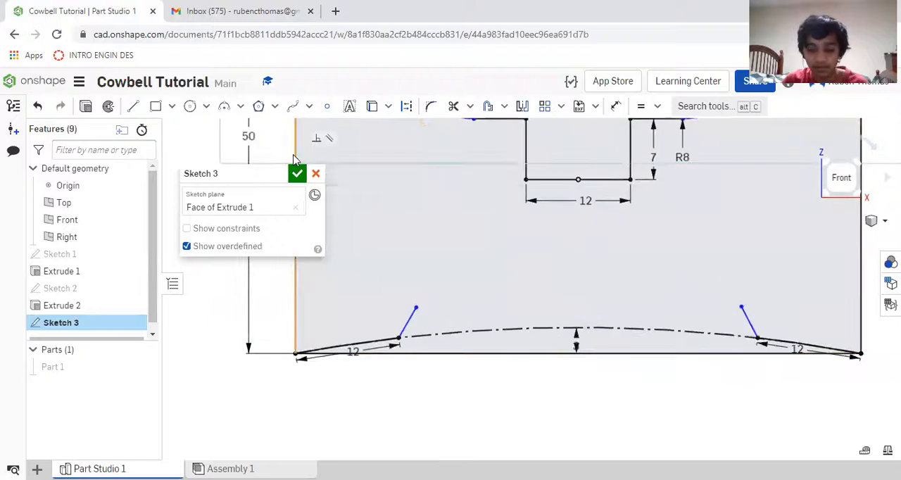
pyautogui.press('l')
pyautogui.press('q')
pyautogui.scroll(3, 508, 282)
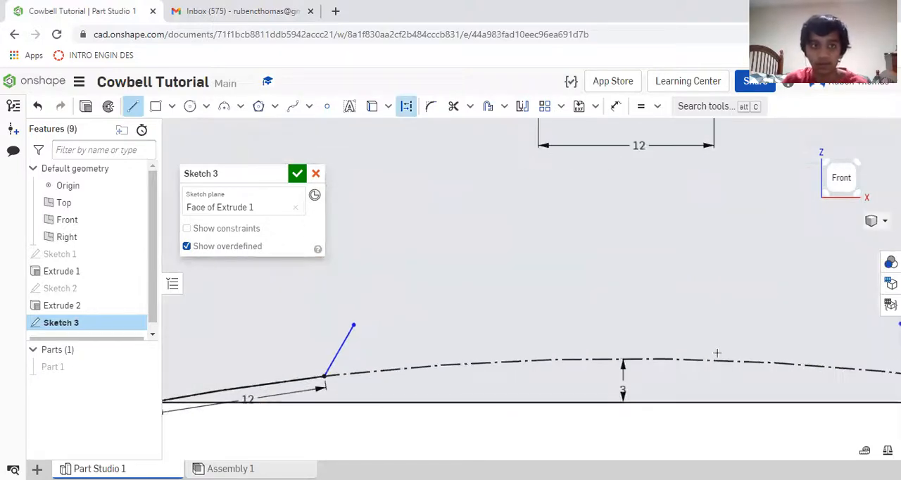
pyautogui.scroll(-3, 535, 230)
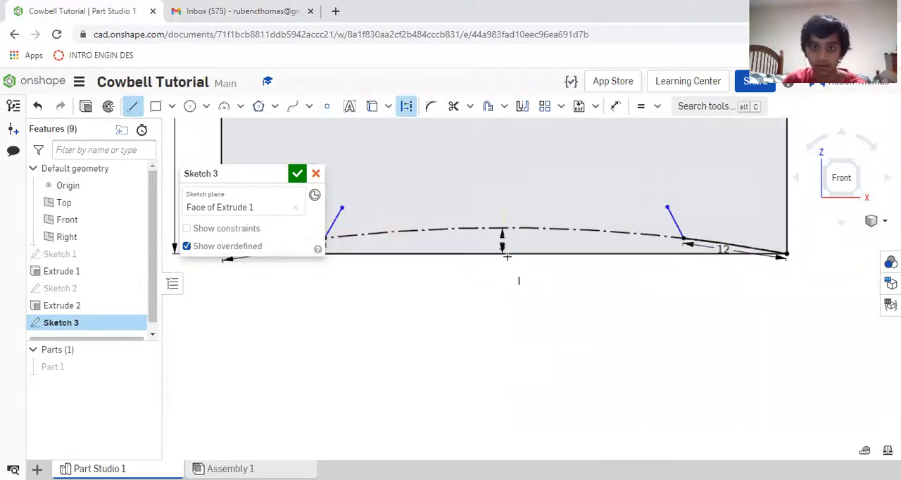
pyautogui.click(501, 254)
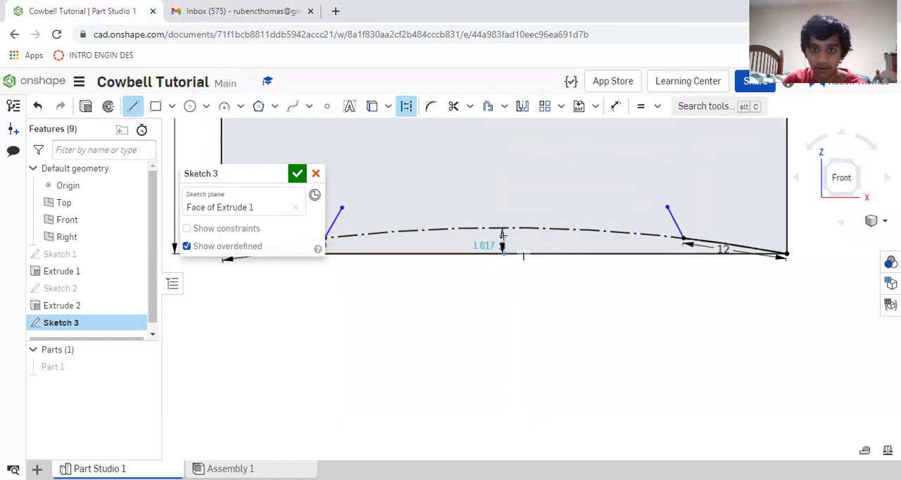
pyautogui.click(503, 231)
pyautogui.scroll(2, 503, 235)
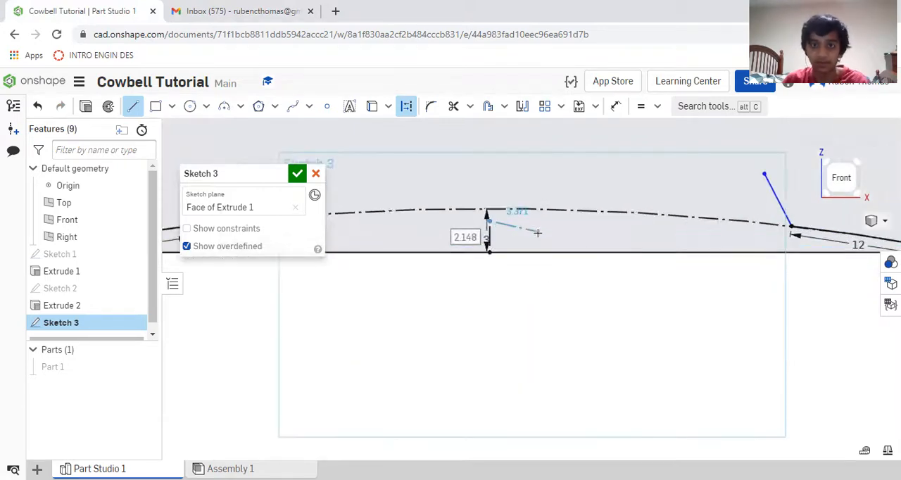
pyautogui.press('Escape')
pyautogui.moveTo(487, 242); pyautogui.dragTo(456, 241)
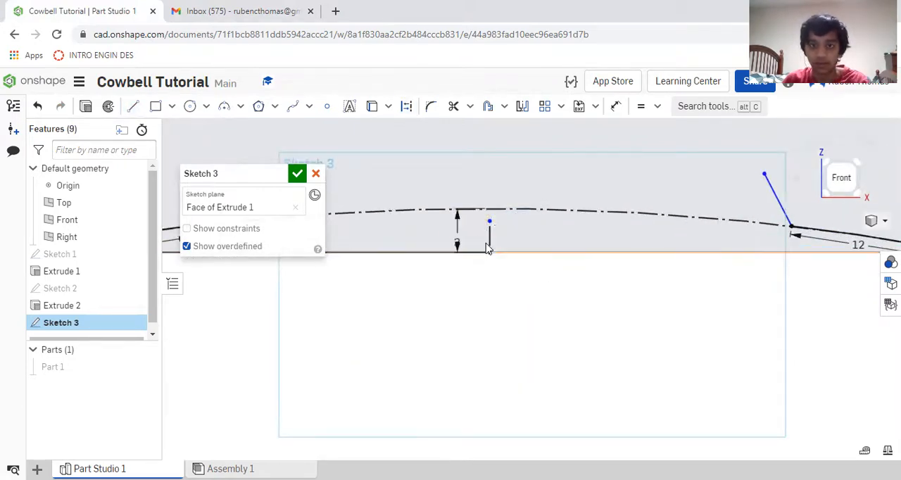
pyautogui.scroll(-2, 510, 287)
pyautogui.scroll(-1, 512, 294)
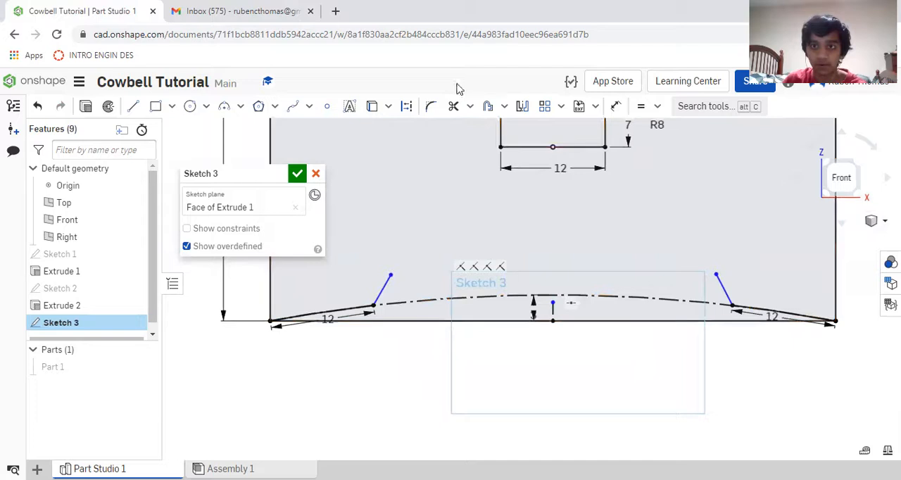
# - Try to make the slanted lines' upper endpoints symmetric about the short vertical construction line
pyautogui.moveTo(604, 204); pyautogui.dragTo(614, 308, button='middle')
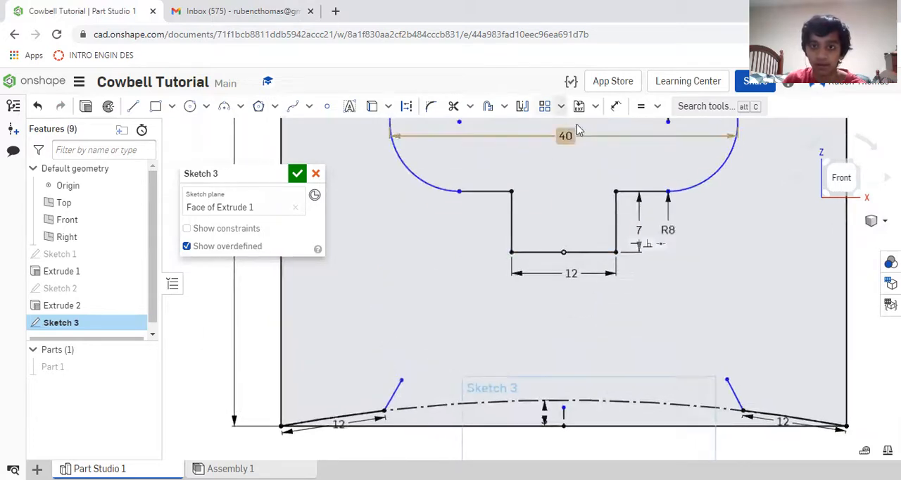
pyautogui.click(657, 106)
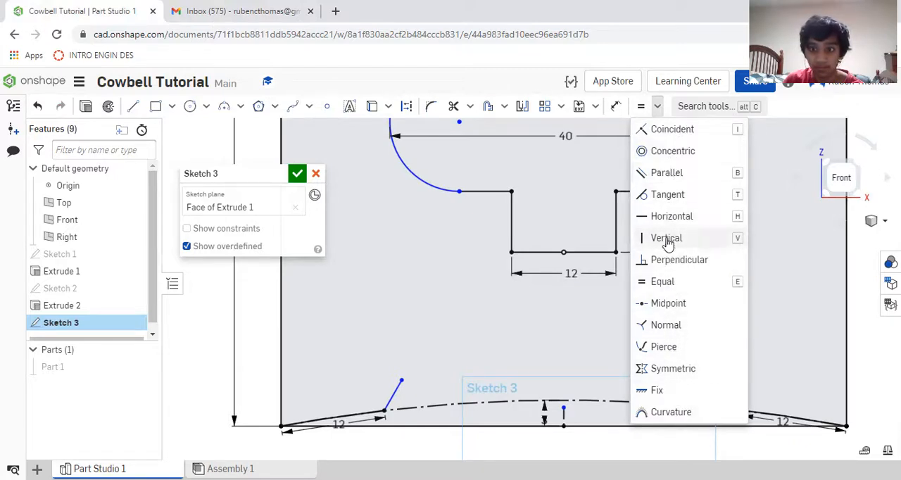
pyautogui.click(680, 369)
pyautogui.scroll(-3, 605, 355)
pyautogui.scroll(3, 401, 307)
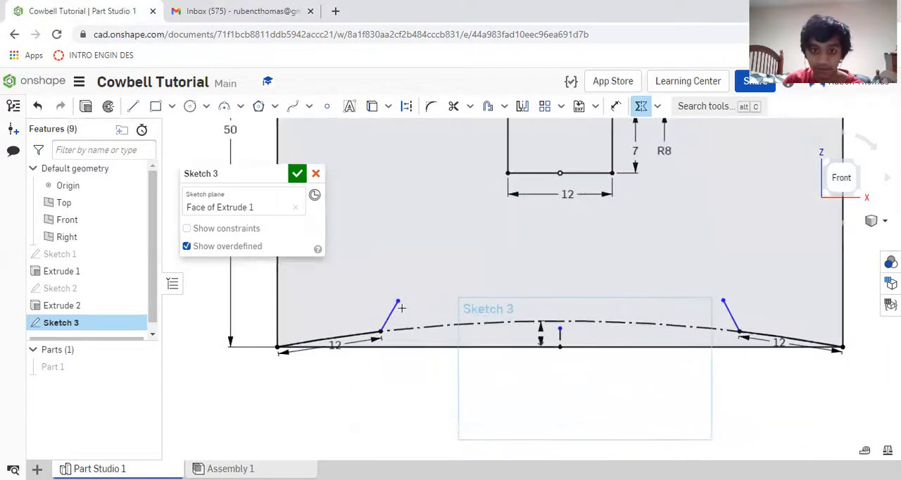
pyautogui.click(398, 301)
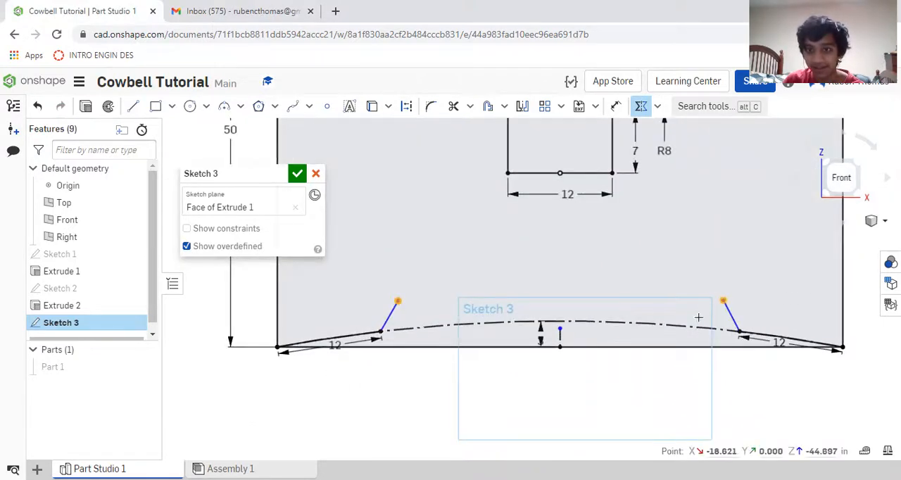
pyautogui.click(561, 338)
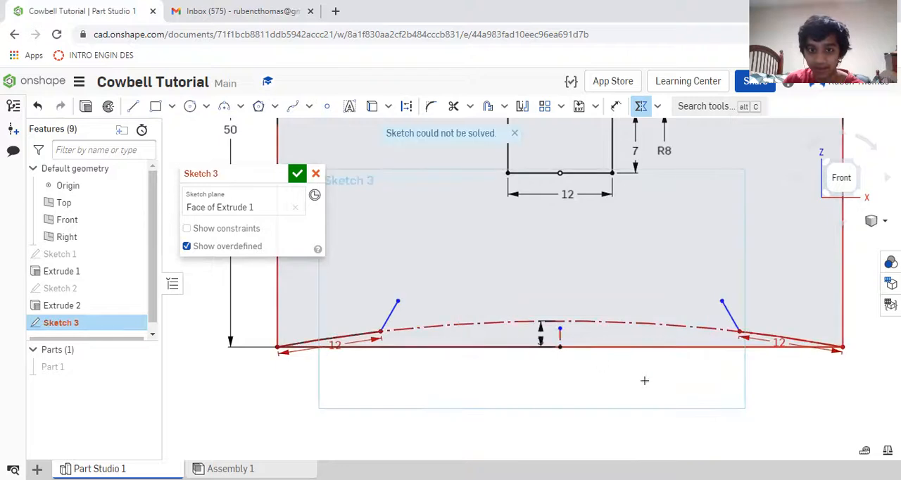
pyautogui.scroll(-3, 581, 300)
pyautogui.scroll(4, 591, 368)
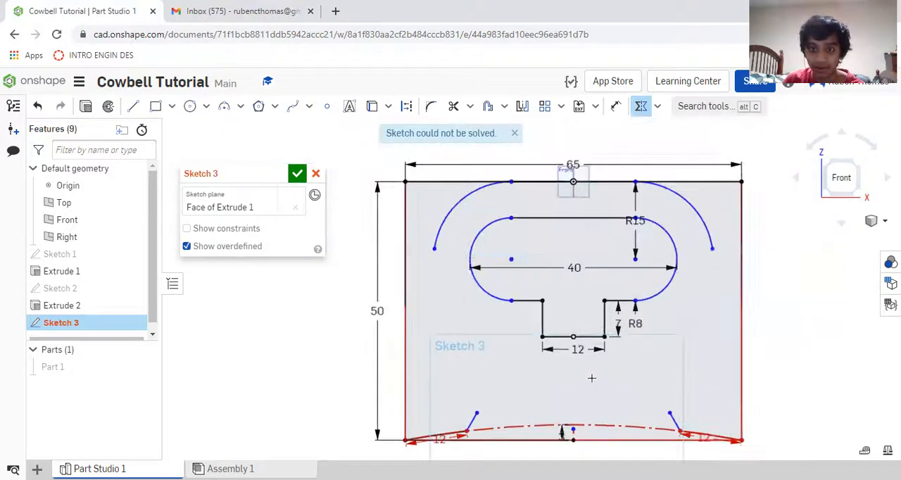
pyautogui.hotkey('ctrl', 'z')
# - Try to apply a Symmetric constraint to the two slanted lines themselves about the short vertical construction line
pyautogui.scroll(2, 577, 331)
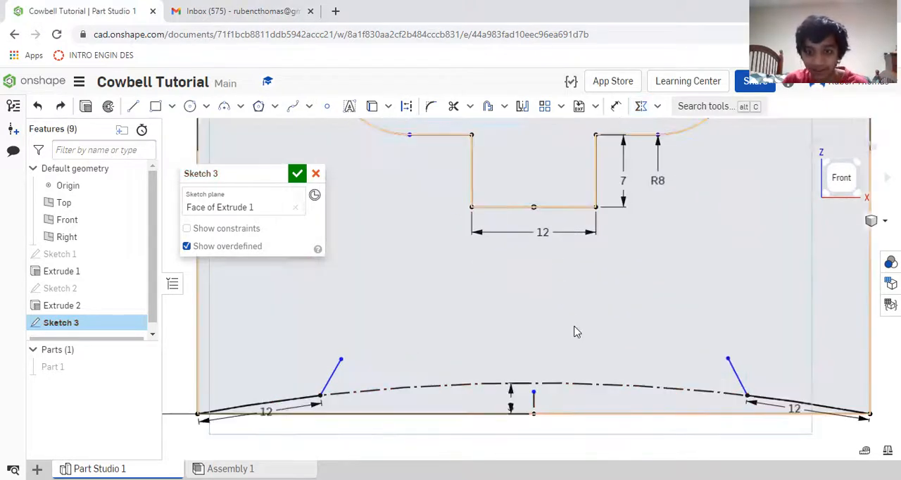
pyautogui.moveTo(577, 331); pyautogui.dragTo(574, 271, button='middle')
pyautogui.click(641, 106)
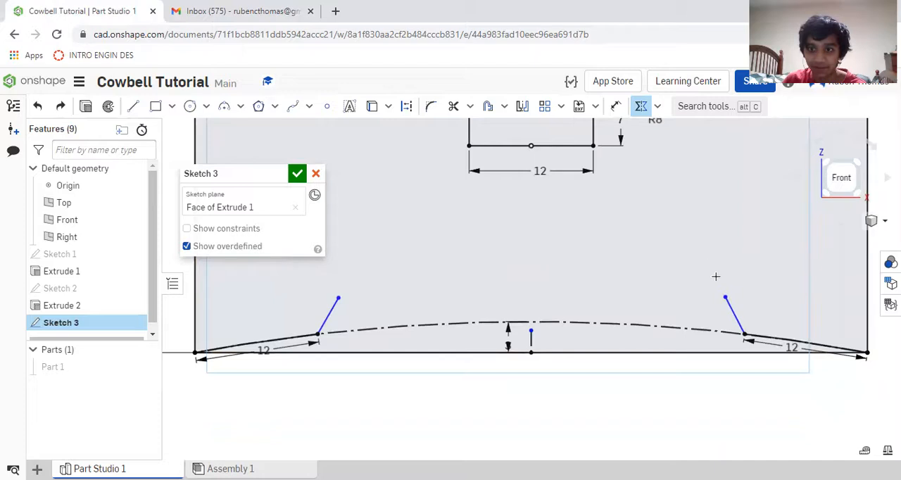
pyautogui.click(735, 317)
pyautogui.click(326, 319)
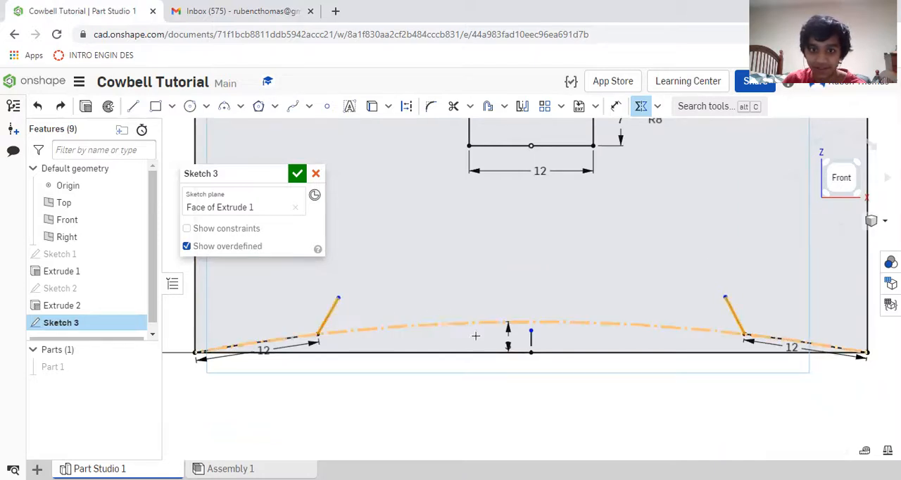
pyautogui.click(531, 342)
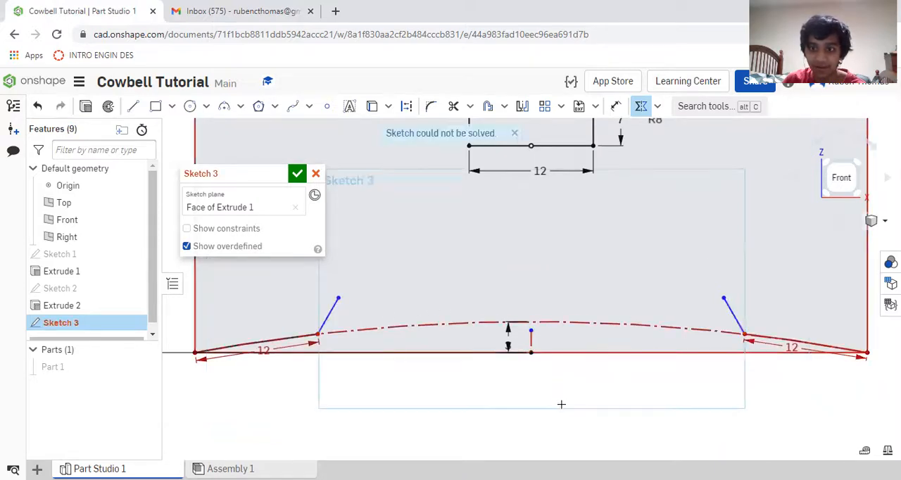
pyautogui.scroll(-3, 561, 404)
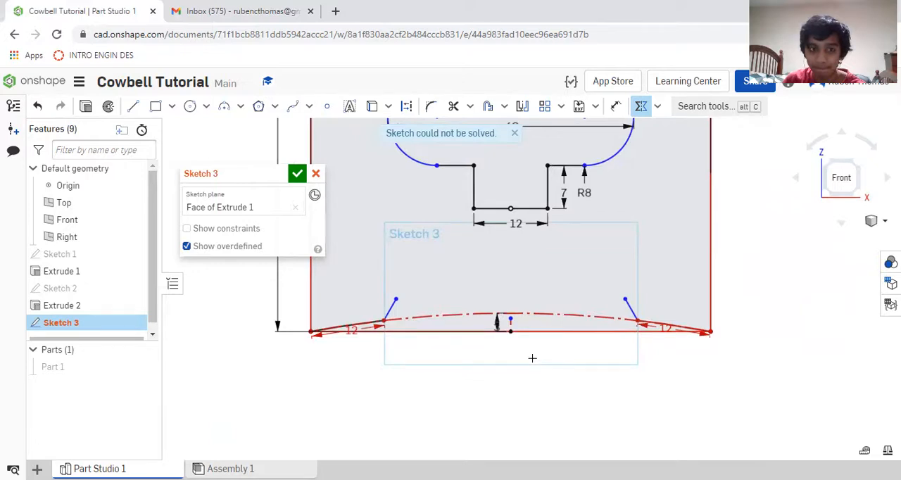
pyautogui.press('Escape')
pyautogui.hotkey('ctrl', 'z')
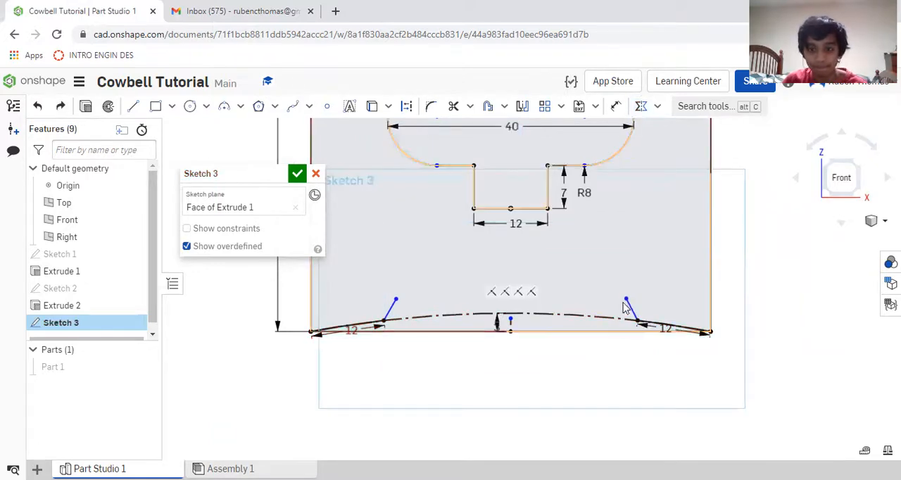
# - Lower the slanted lines' upper ends slightly and sketch a shallow upward-curving three-point arc between them
pyautogui.moveTo(627, 299)
pyautogui.mouseDown()
pyautogui.moveTo(610, 309)
pyautogui.moveTo(630, 302)
pyautogui.moveTo(627, 317)
pyautogui.moveTo(627, 305)
pyautogui.mouseUp()
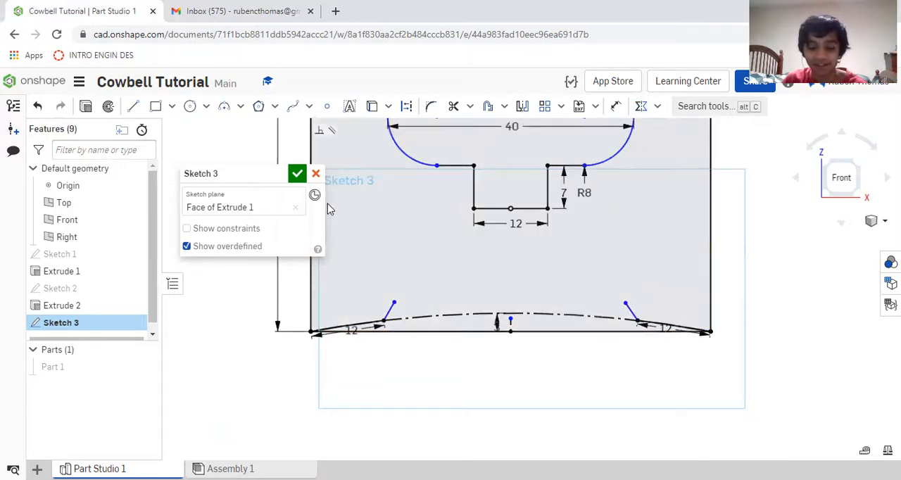
pyautogui.click(225, 107)
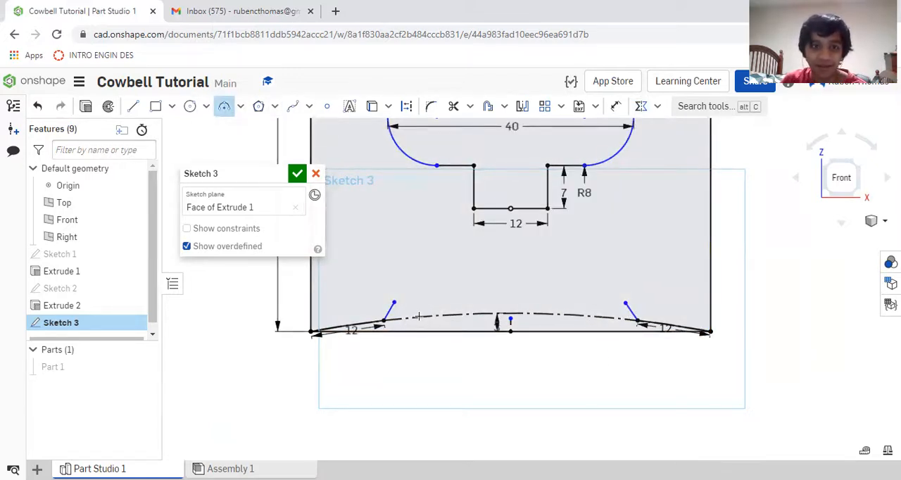
pyautogui.click(391, 300)
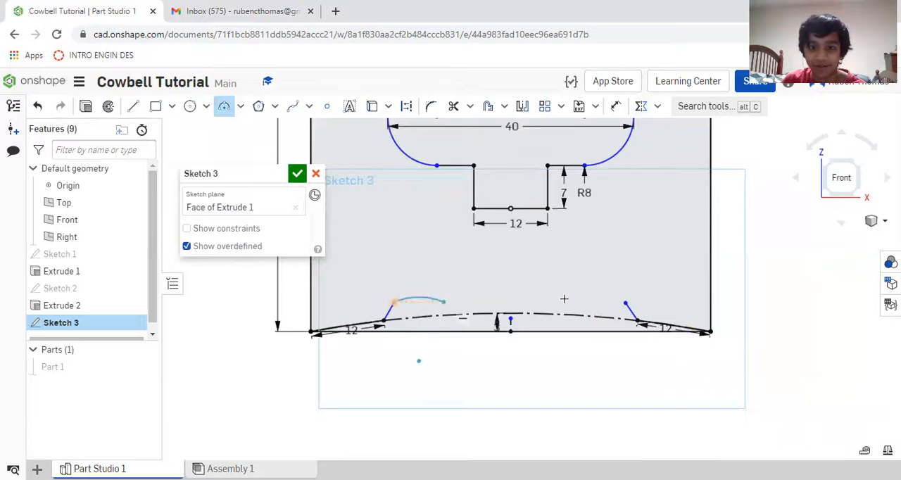
pyautogui.click(626, 302)
pyautogui.click(567, 336)
pyautogui.scroll(-2, 577, 346)
pyautogui.scroll(3, 556, 344)
# - Dimension the gap between the long construction arc and the new arc above it as 3
pyautogui.press('d')
pyautogui.click(443, 299)
pyautogui.click(445, 271)
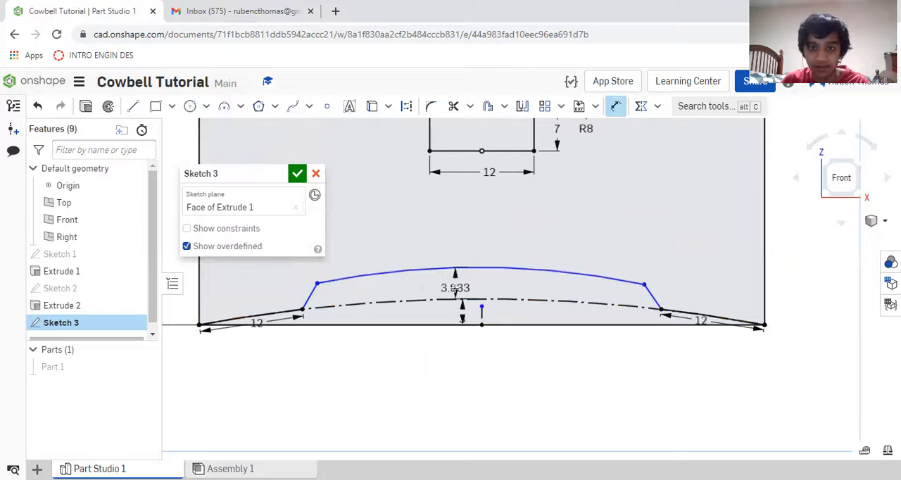
pyautogui.click(455, 287)
pyautogui.write('3')
pyautogui.press('Return')
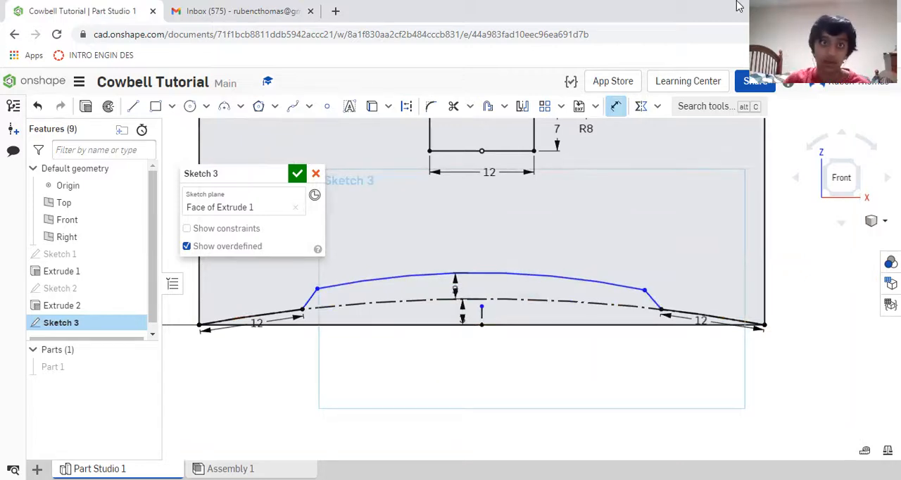
# - Switch to the reference drawing in Gmail and examine the bottom edge's step, arc offset and related views
pyautogui.click(190, 10)
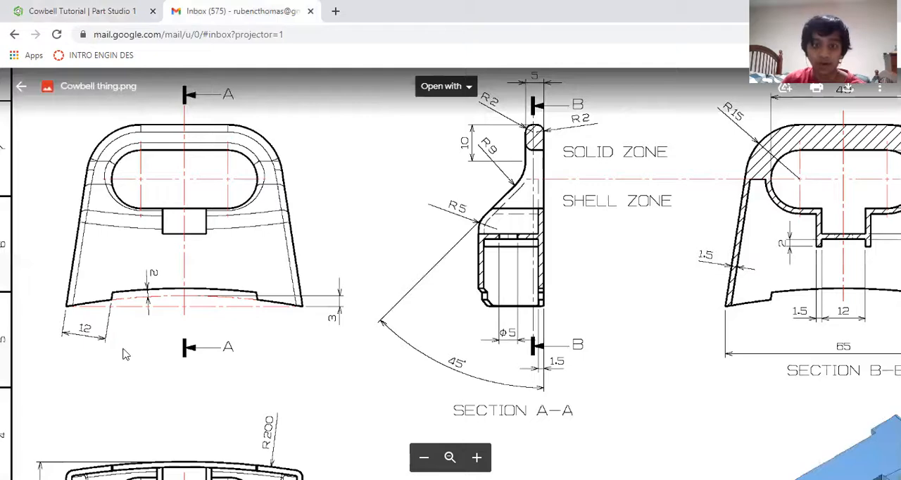
pyautogui.moveTo(120, 296); pyautogui.dragTo(121, 263)
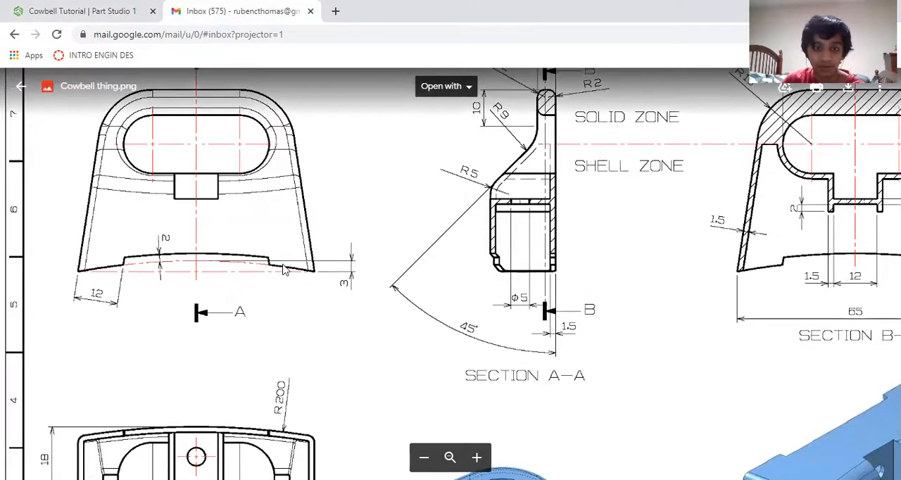
pyautogui.scroll(-2, 180, 239)
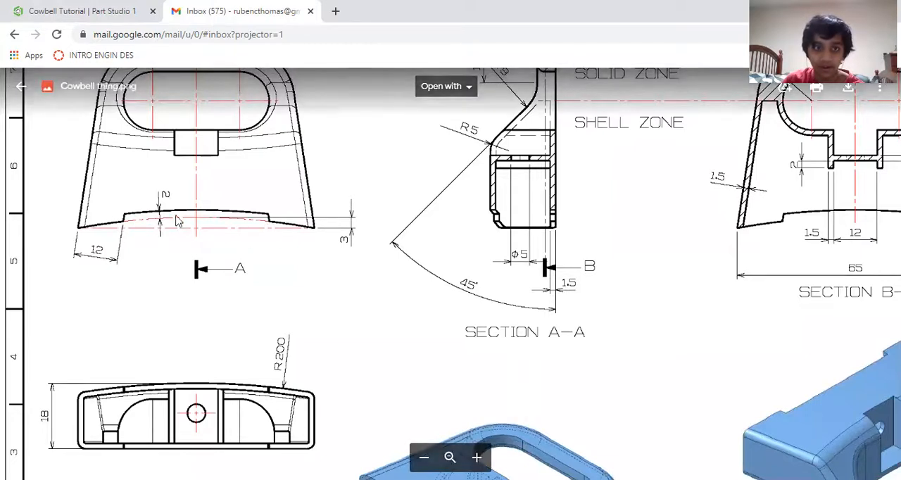
pyautogui.moveTo(230, 209); pyautogui.dragTo(272, 212)
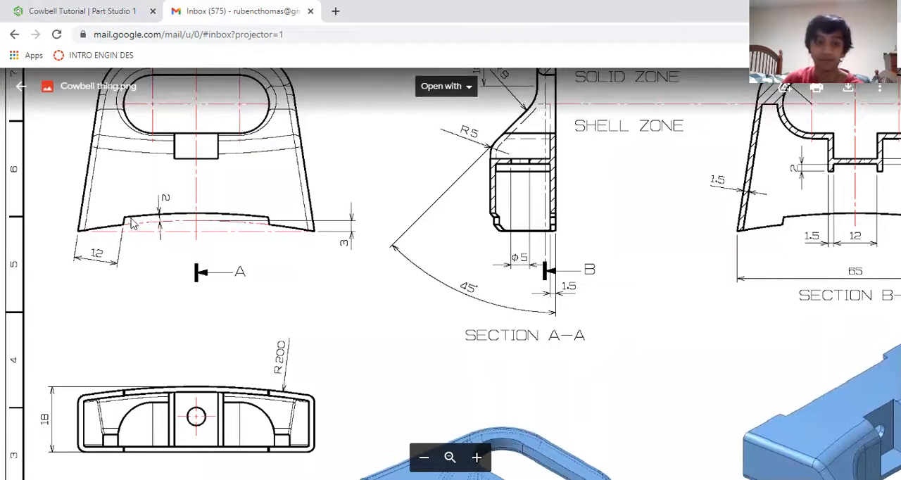
pyautogui.moveTo(146, 307); pyautogui.dragTo(143, 223)
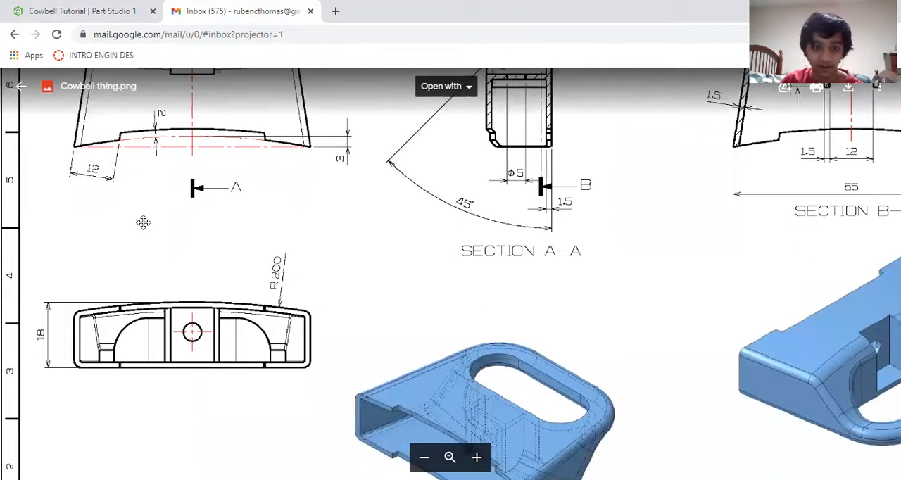
pyautogui.moveTo(583, 281)
pyautogui.mouseDown()
pyautogui.moveTo(455, 316)
pyautogui.moveTo(481, 308)
pyautogui.moveTo(464, 342)
pyautogui.moveTo(381, 320)
pyautogui.moveTo(481, 295)
pyautogui.mouseUp()
pyautogui.moveTo(151, 319); pyautogui.dragTo(197, 281)
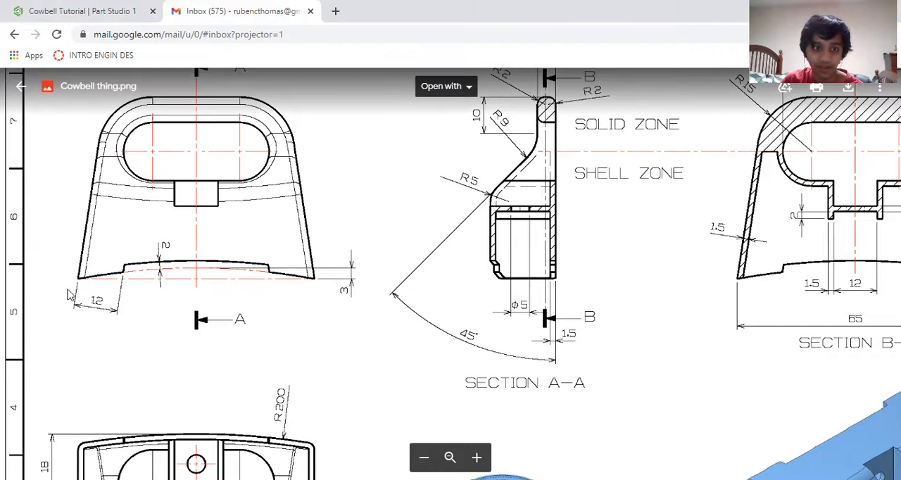
# - Switch back to Onshape and try to make the upper arc equal to the long construction arc with an Equal constraint
pyautogui.click(113, 11)
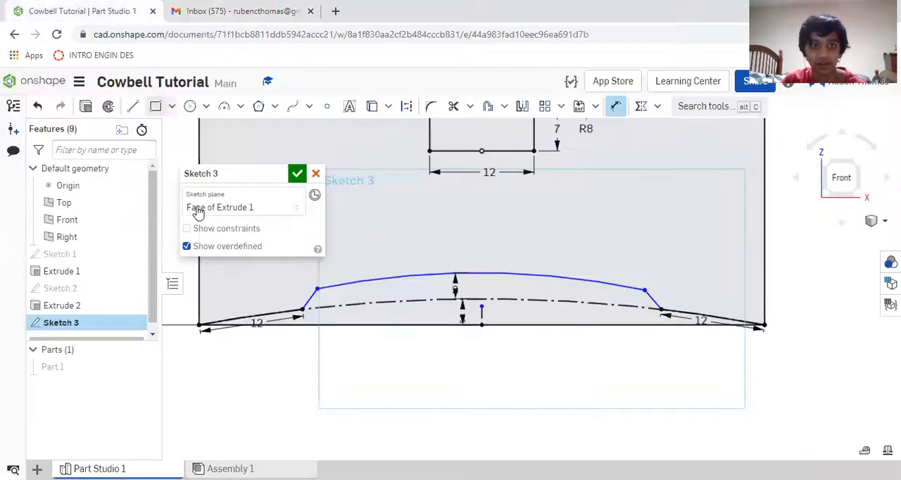
pyautogui.press('e')
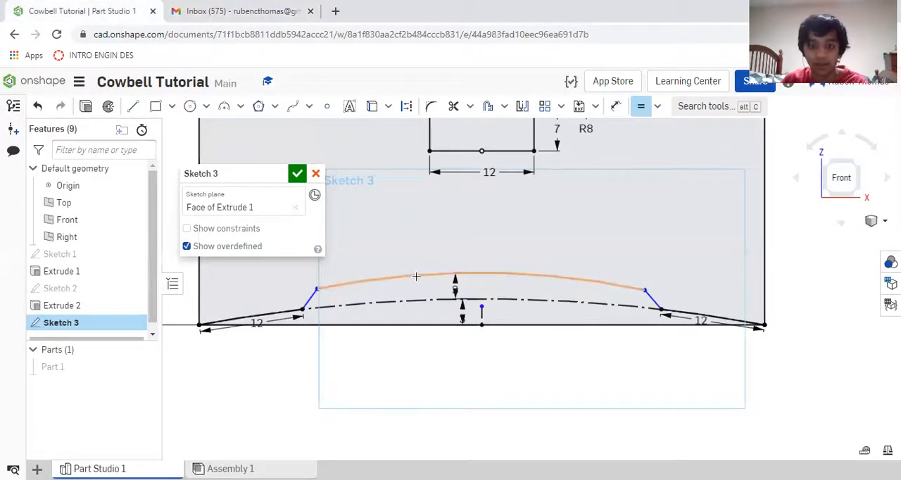
pyautogui.click(563, 280)
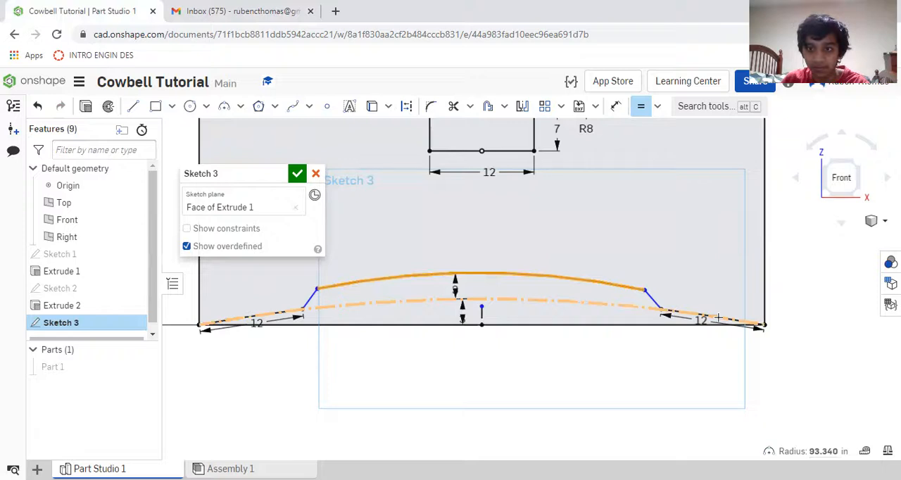
pyautogui.scroll(3, 718, 318)
pyautogui.scroll(-3, 718, 318)
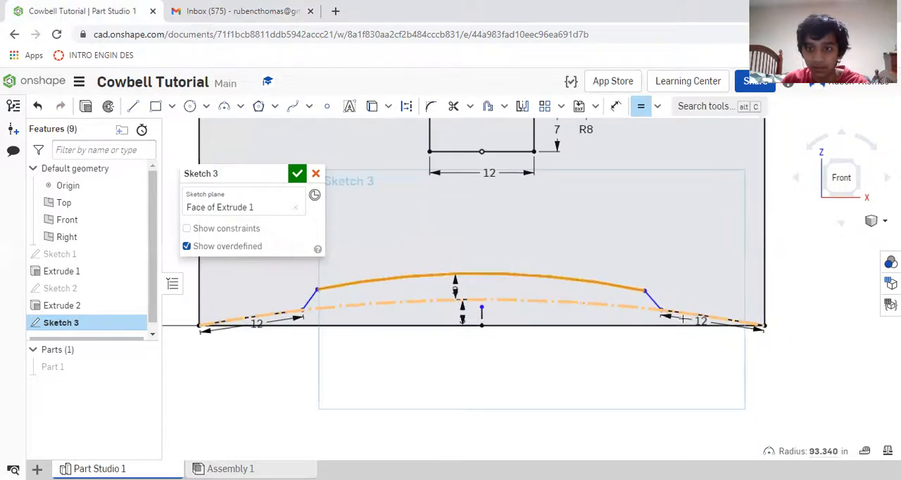
pyautogui.rightClick(631, 308)
pyautogui.click(789, 301)
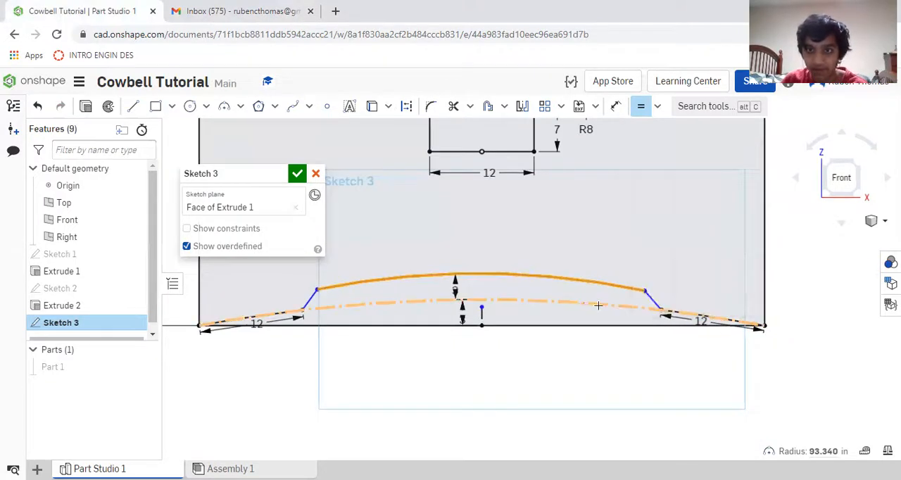
pyautogui.click(359, 304)
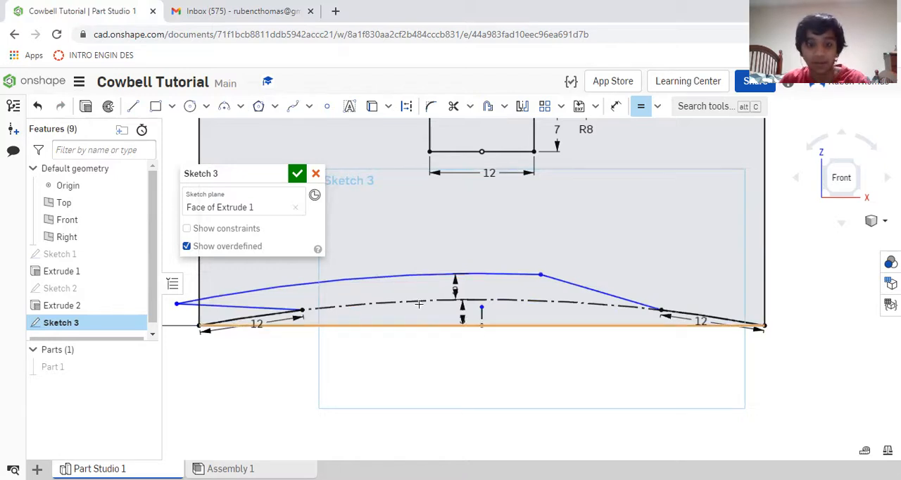
# - Try to pull the upper arc and its ends back into position above the long construction arc
pyautogui.click(423, 282)
pyautogui.moveTo(537, 279); pyautogui.dragTo(648, 269)
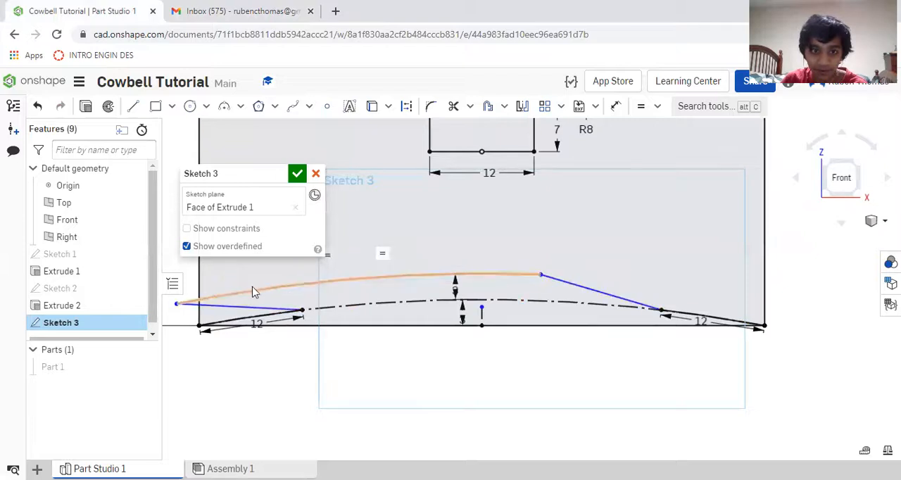
pyautogui.moveTo(252, 292); pyautogui.dragTo(335, 269)
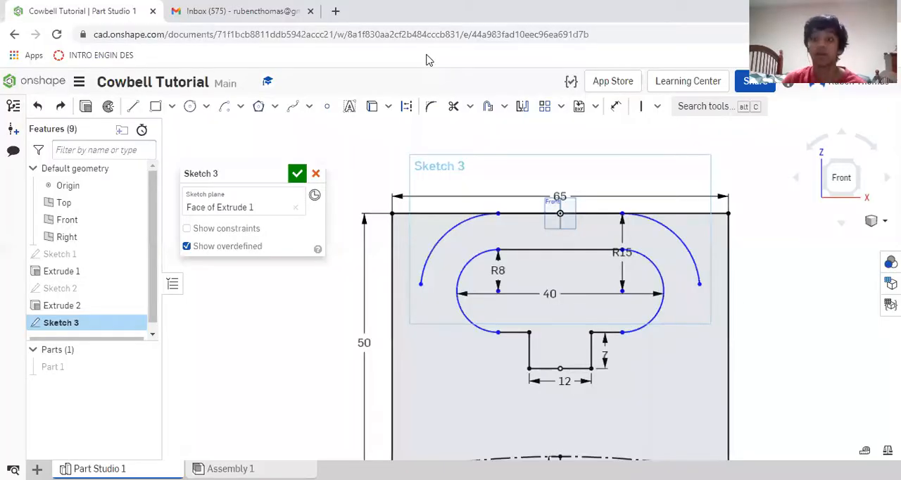
# - Sketch a short line slanting up and inward from the inner end of the left 12 bottom-edge segment
pyautogui.scroll(-2, 739, 305)
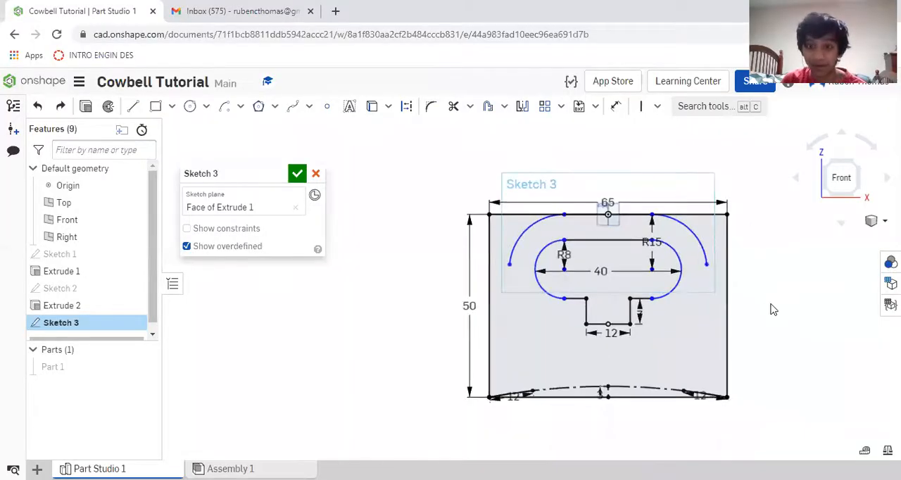
pyautogui.scroll(5, 773, 310)
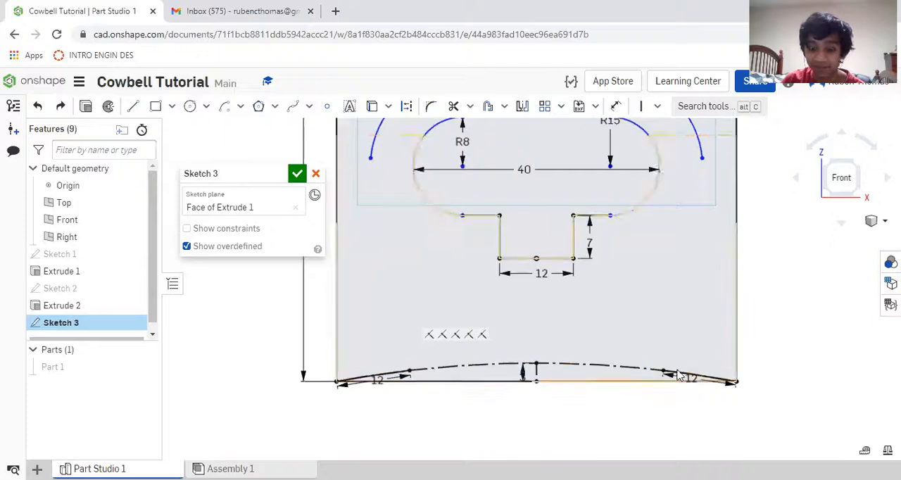
pyautogui.click(133, 108)
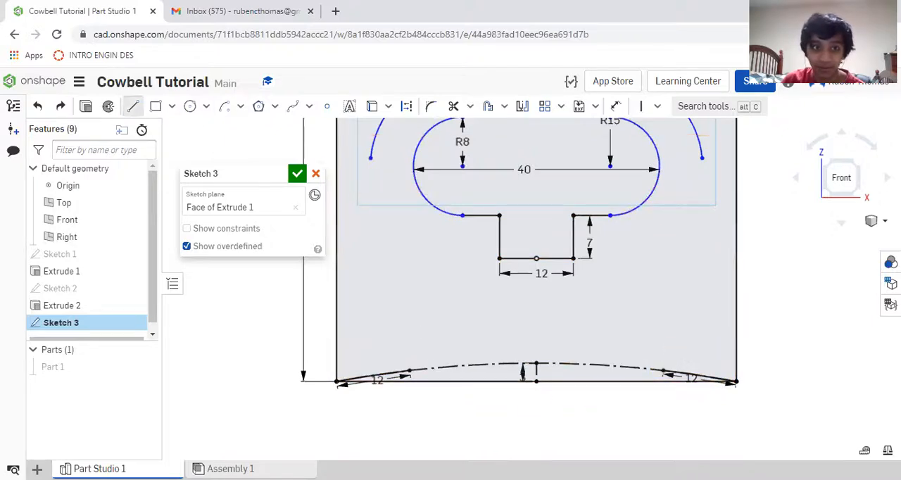
pyautogui.click(409, 370)
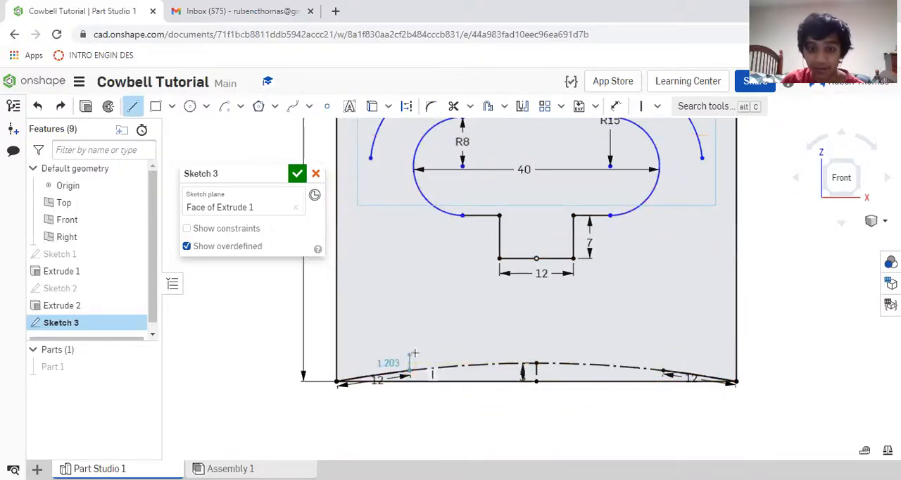
pyautogui.click(422, 347)
pyautogui.press('Escape')
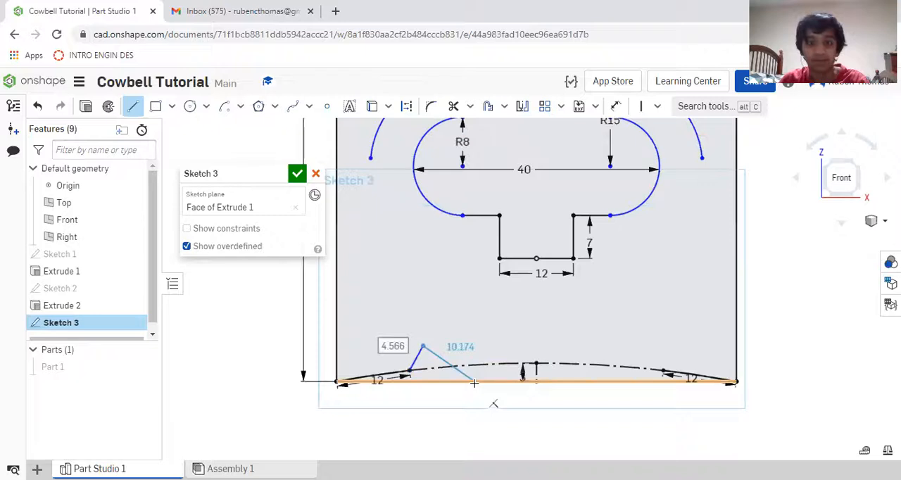
# - Mirror the slanted line about the short vertical construction line and move the lines' upper ends slightly lower and inward
pyautogui.click(522, 107)
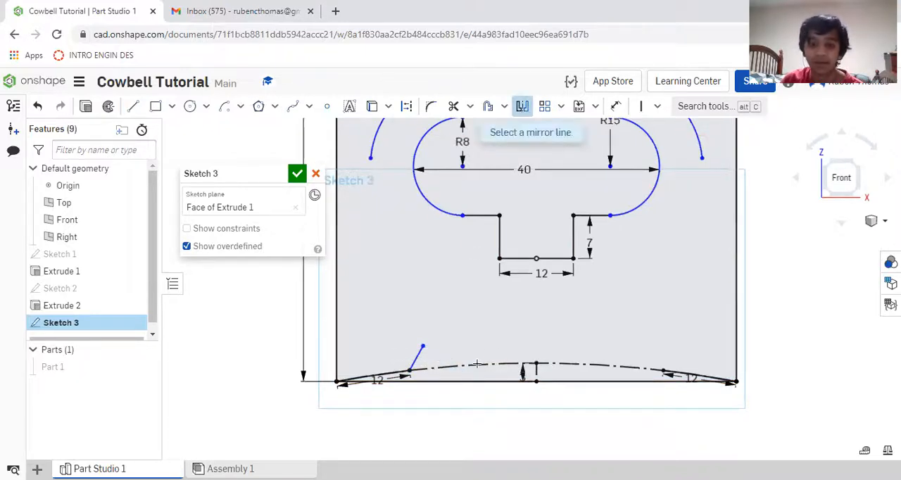
pyautogui.scroll(3, 537, 380)
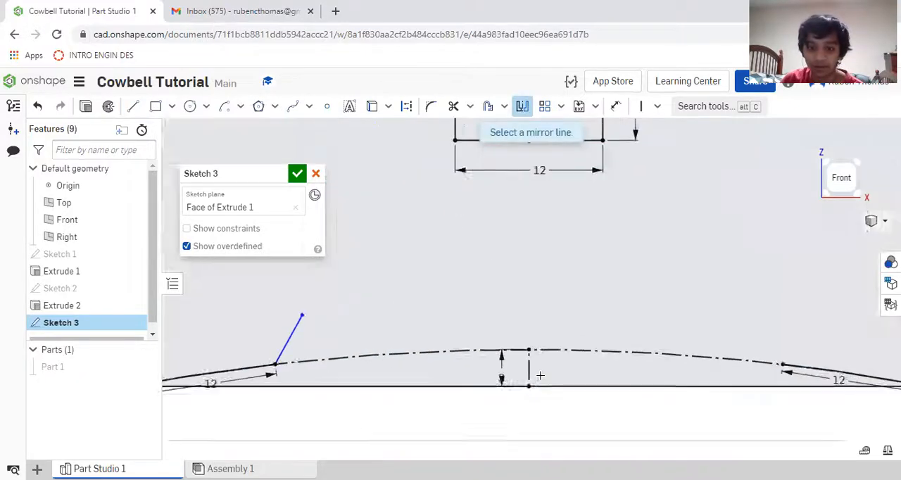
pyautogui.click(531, 368)
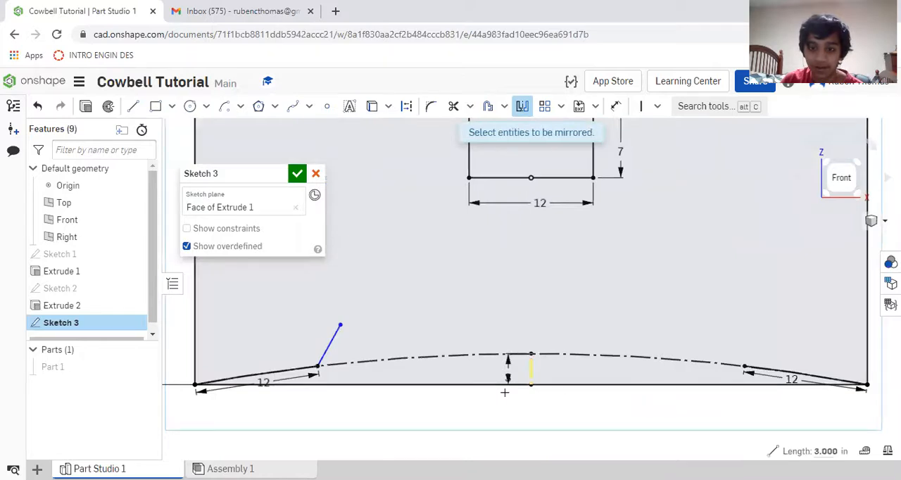
pyautogui.scroll(-3, 323, 310)
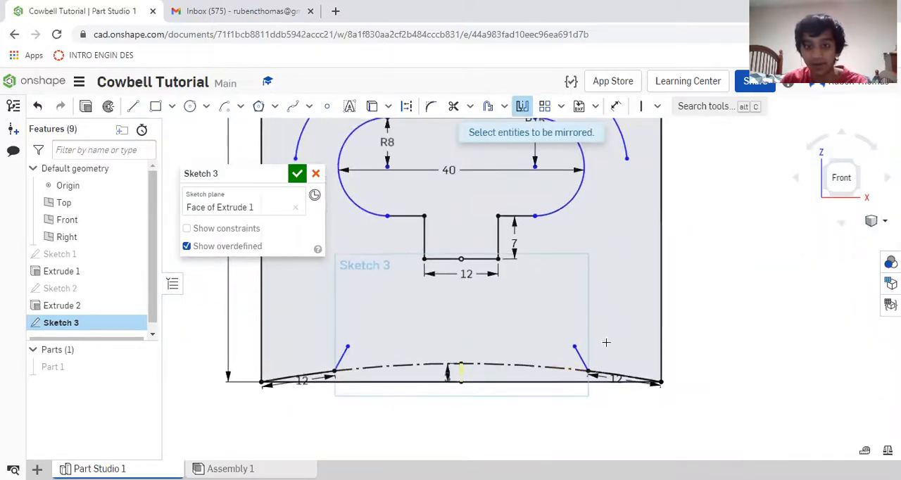
pyautogui.press('Escape')
pyautogui.moveTo(561, 349)
pyautogui.mouseDown()
pyautogui.moveTo(557, 359)
pyautogui.moveTo(569, 348)
pyautogui.moveTo(543, 330)
pyautogui.moveTo(549, 357)
pyautogui.moveTo(493, 340)
pyautogui.moveTo(571, 351)
pyautogui.mouseUp()
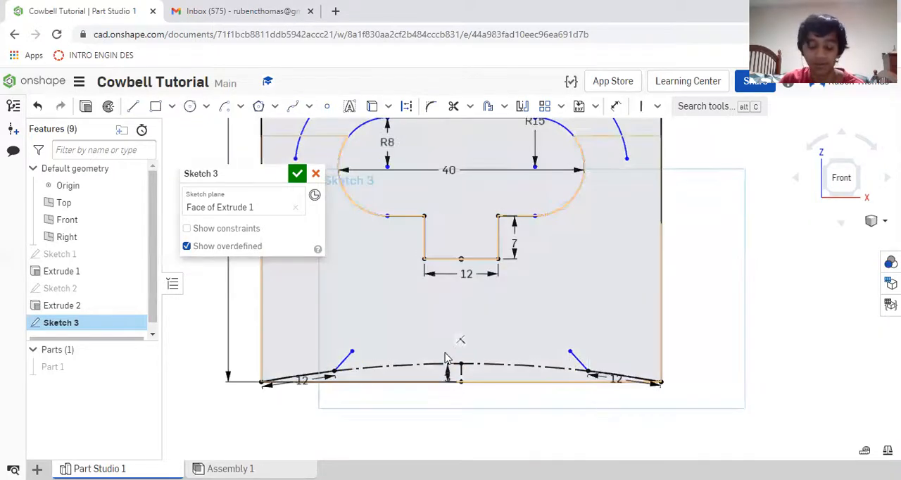
# - Sketch an upward-curving three-point arc of about 38.4 radius between the upper ends of the two slanted lines
pyautogui.click(240, 107)
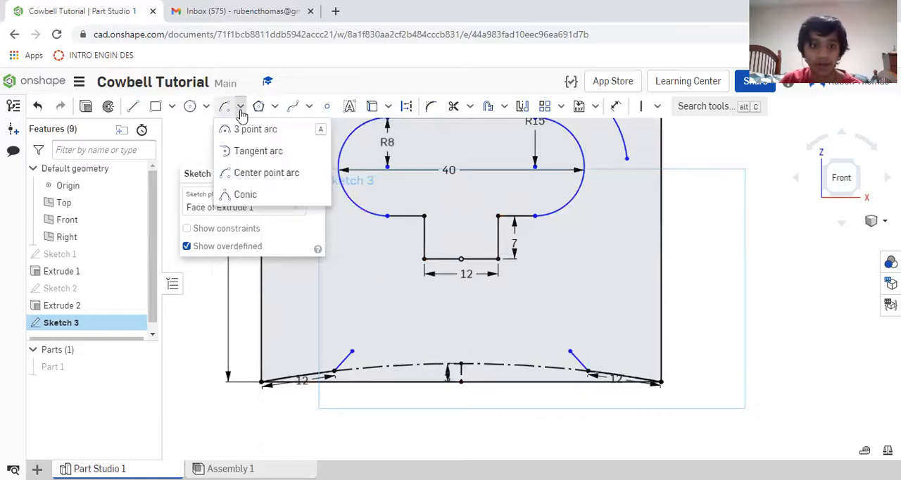
pyautogui.click(290, 176)
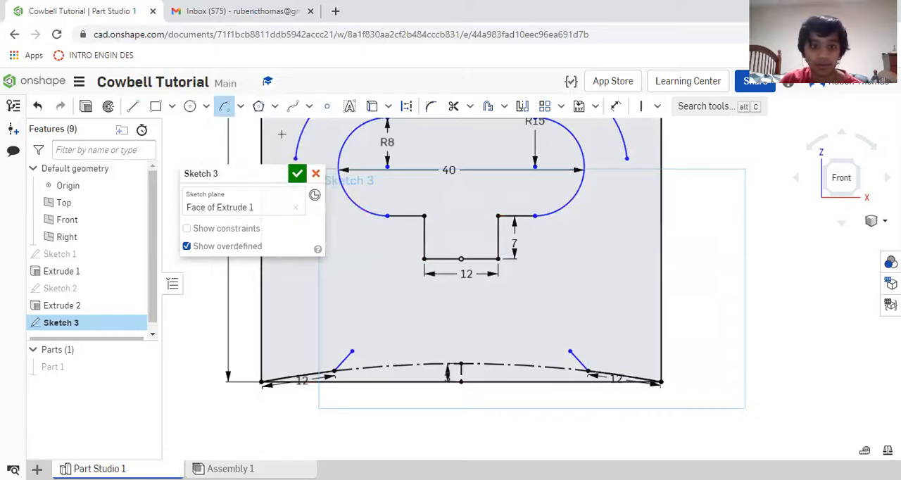
pyautogui.click(242, 107)
pyautogui.click(278, 171)
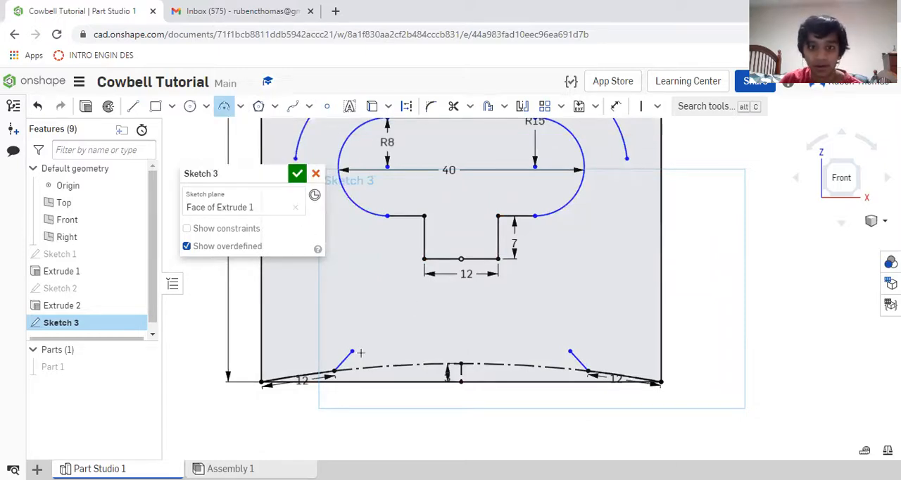
pyautogui.click(352, 352)
pyautogui.click(570, 350)
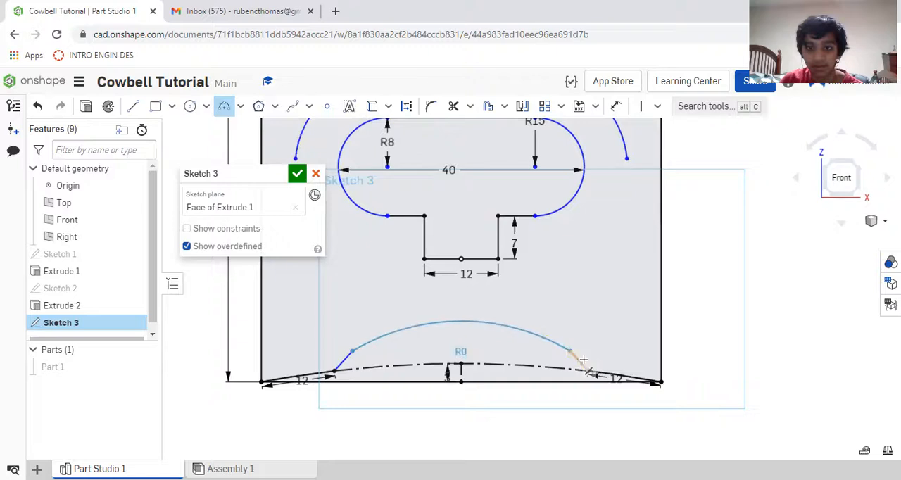
pyautogui.click(537, 340)
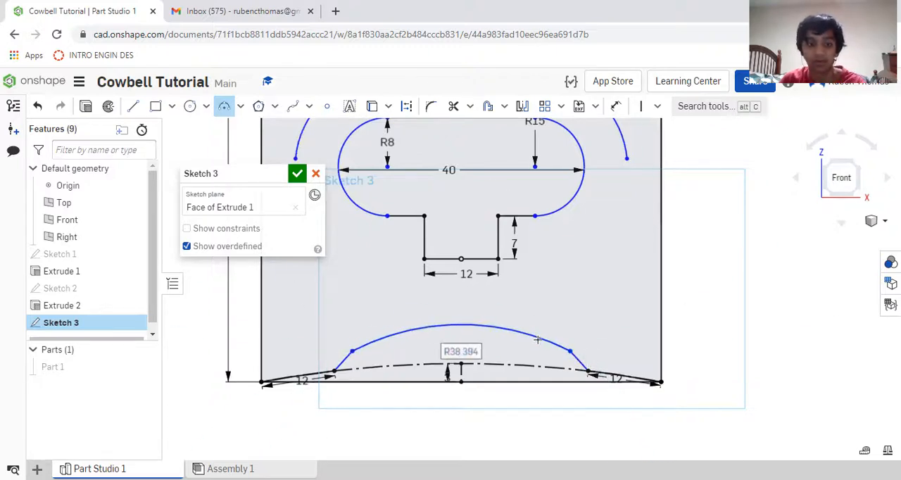
# - Dimension the gap between the long construction arc and the new arc as 2, and raise the new arc's ends above the construction arc
pyautogui.press('d')
pyautogui.click(466, 364)
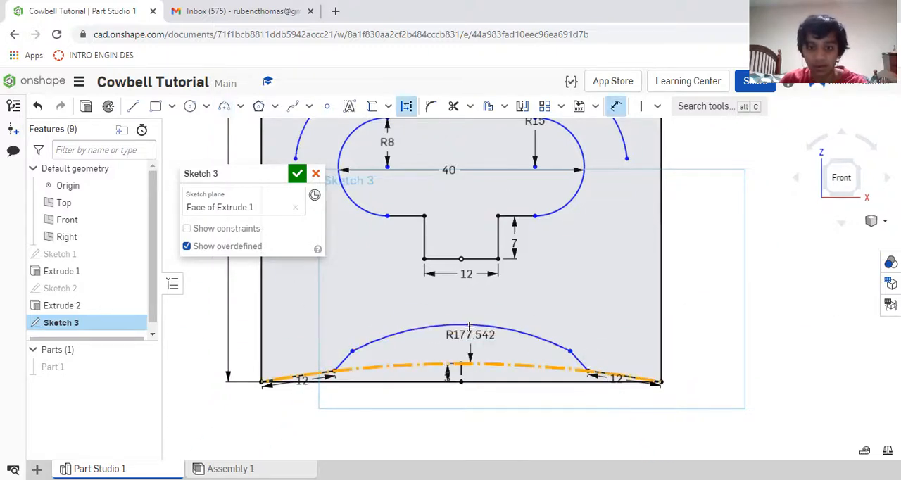
pyautogui.click(473, 326)
pyautogui.click(471, 346)
pyautogui.write('2')
pyautogui.press('Escape')
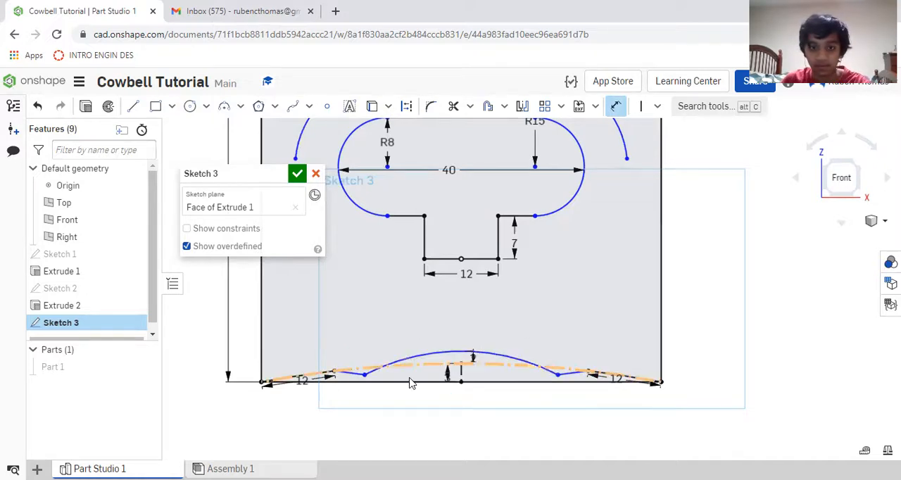
pyautogui.press('Escape')
pyautogui.moveTo(364, 374); pyautogui.dragTo(364, 357)
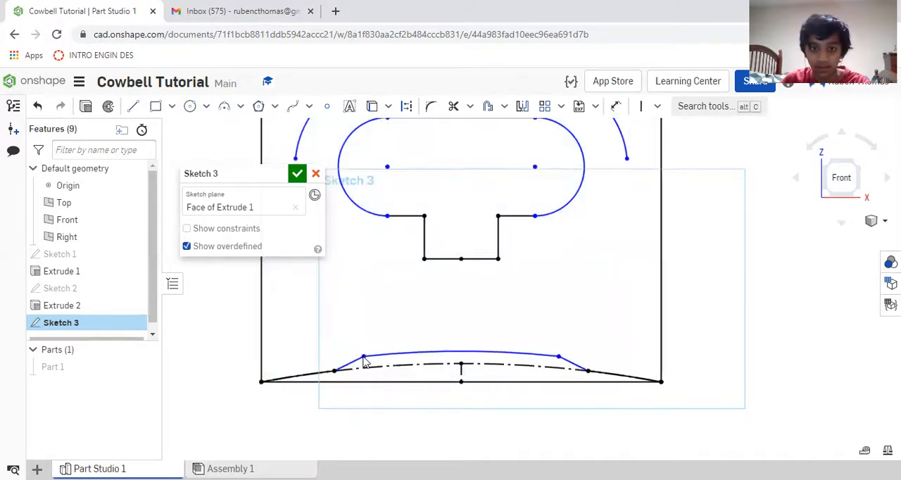
# - Make the upper arc equal in radius to the long construction arc and adjust the position of its left end
pyautogui.press('e')
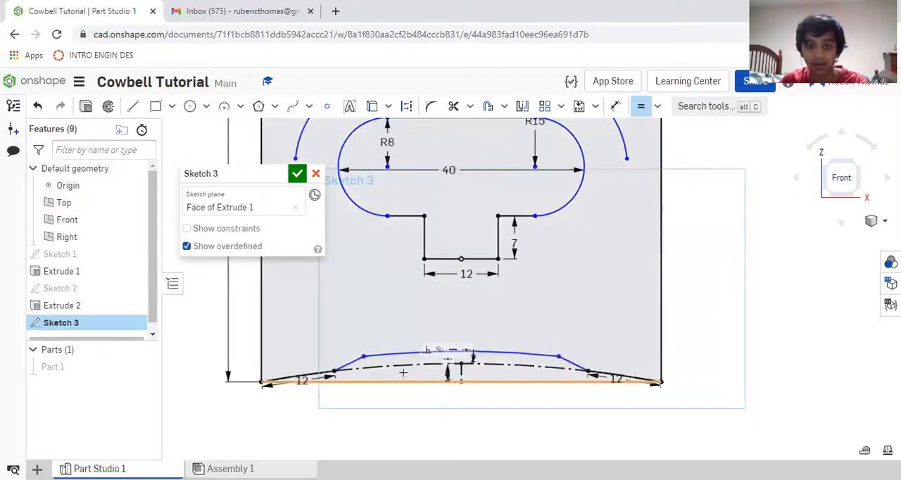
pyautogui.press('d')
pyautogui.click(401, 356)
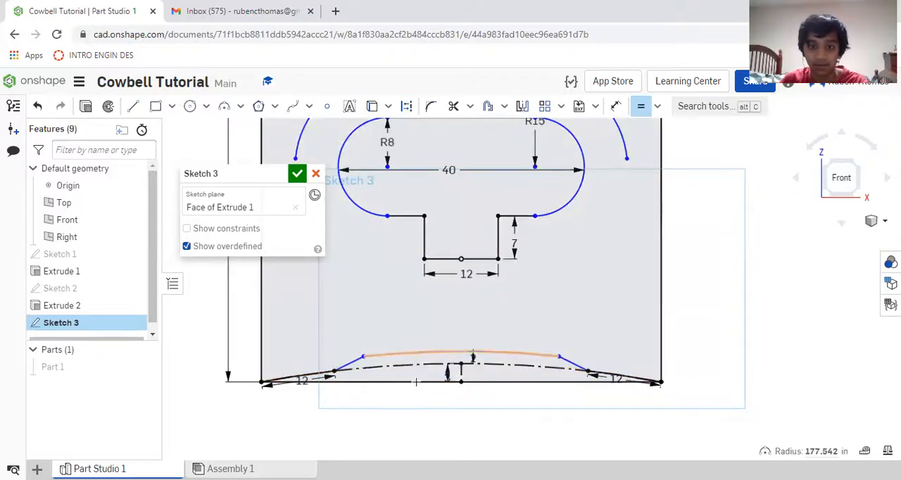
pyautogui.press('Escape')
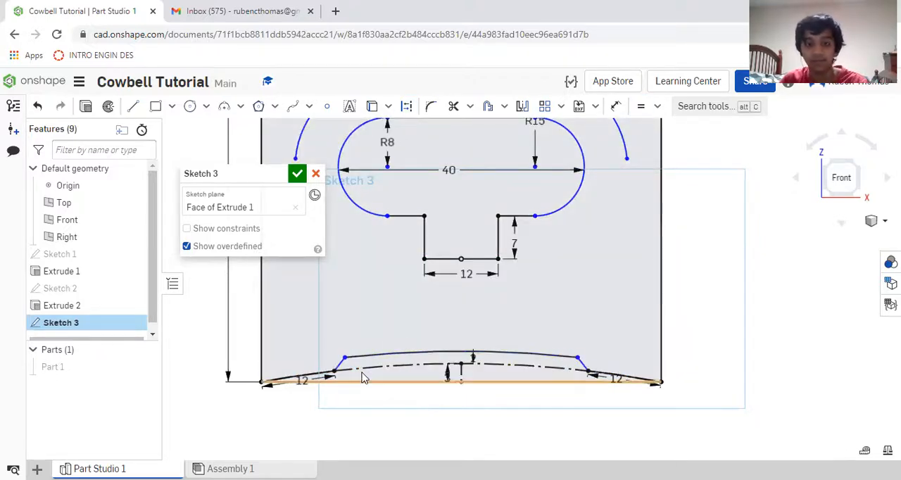
pyautogui.moveTo(349, 359)
pyautogui.mouseDown()
pyautogui.moveTo(364, 364)
pyautogui.moveTo(339, 363)
pyautogui.moveTo(360, 364)
pyautogui.moveTo(346, 368)
pyautogui.mouseUp()
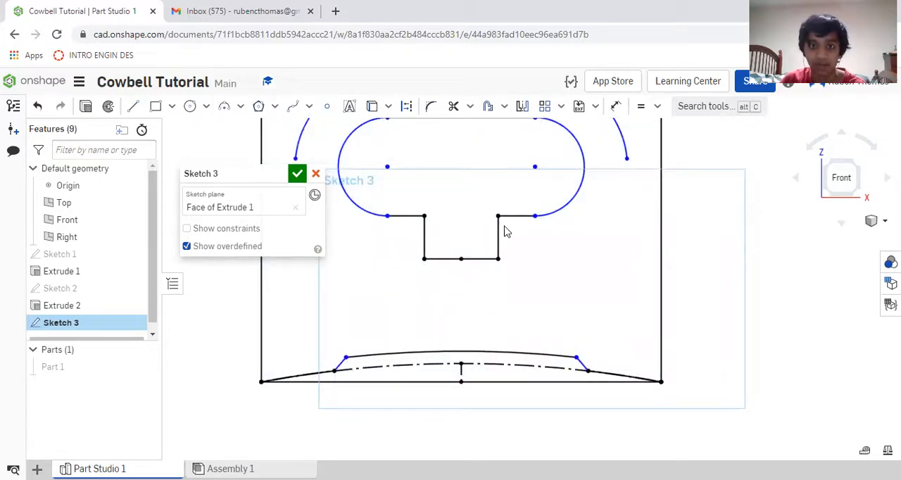
# - Vertically align the handle opening's upper-left arc endpoint with the left outer arc's top endpoint
pyautogui.moveTo(504, 226); pyautogui.dragTo(498, 329, button='middle')
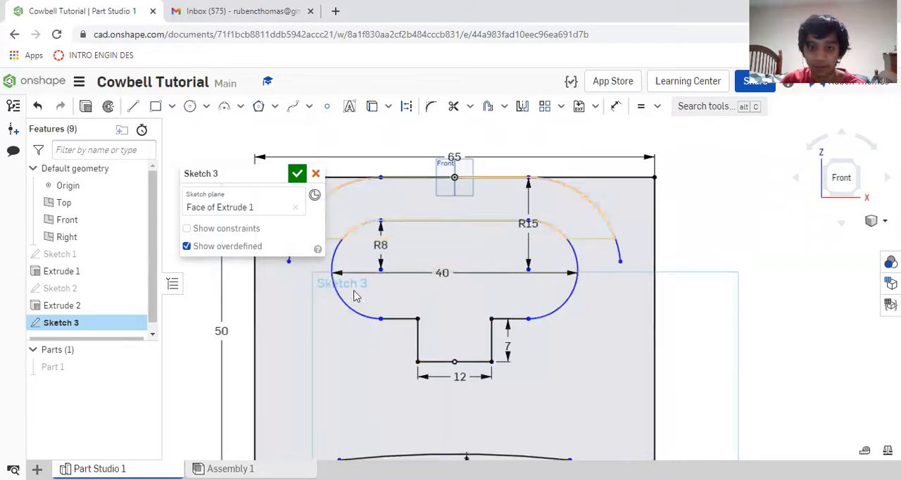
pyautogui.press('v')
pyautogui.click(381, 221)
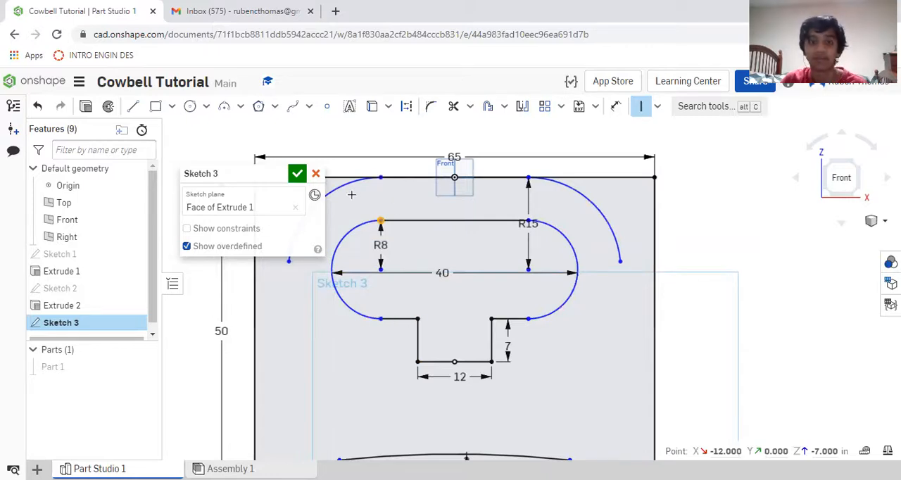
pyautogui.click(380, 177)
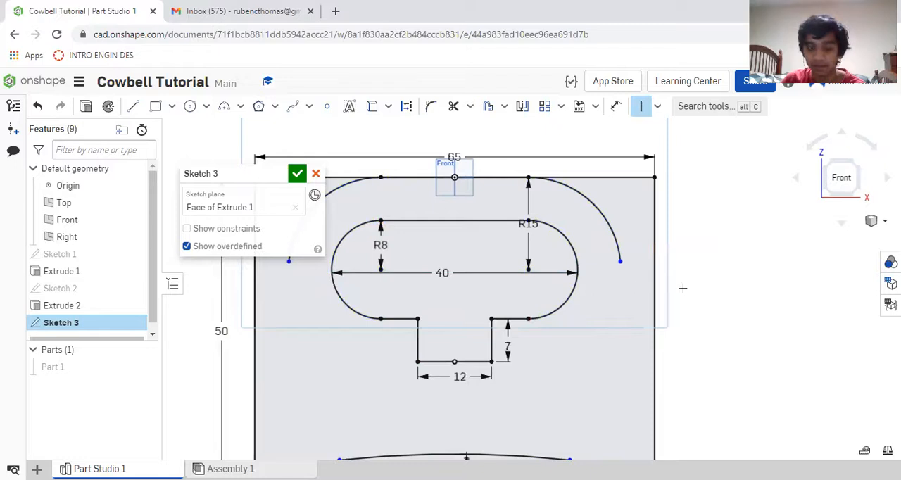
pyautogui.scroll(-1, 683, 447)
pyautogui.moveTo(600, 419); pyautogui.dragTo(605, 320, button='middle')
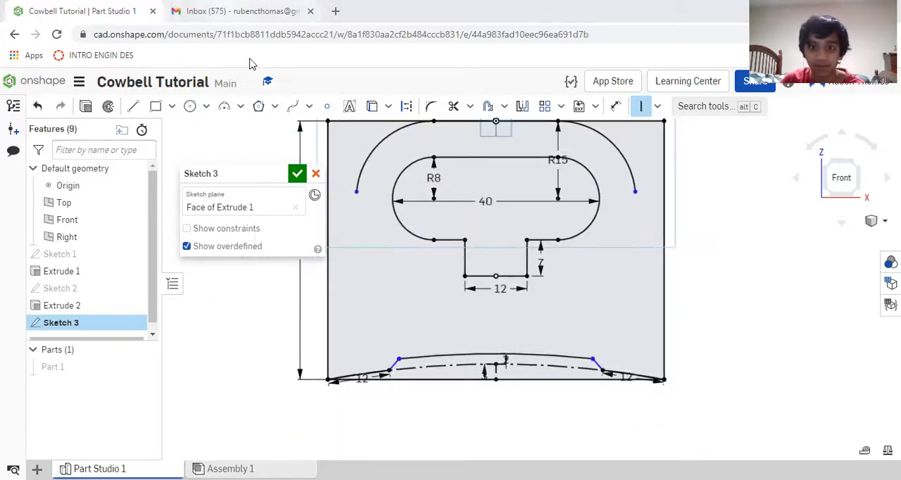
# - Examine the reference drawing's front view and sections for the outer side edges and the stepped bottom edge
pyautogui.hotkey('ctrl', 'Tab')
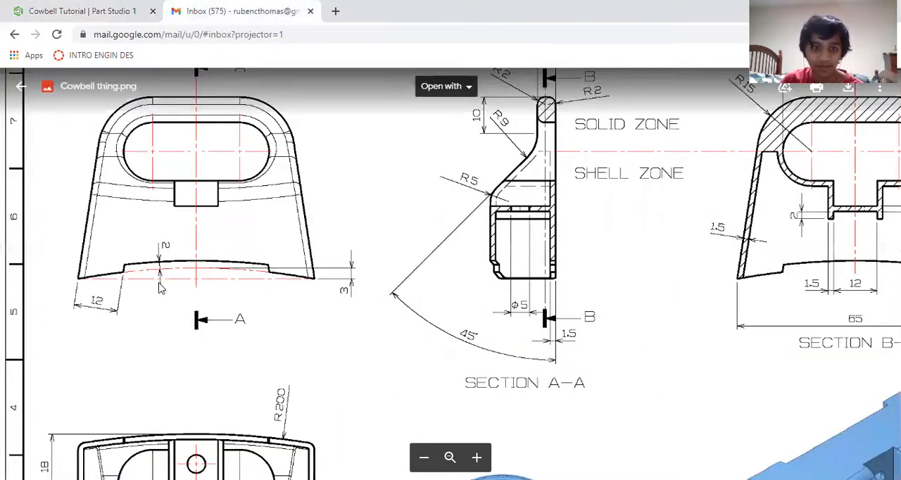
pyautogui.scroll(2, 269, 372)
pyautogui.scroll(-2, 424, 360)
pyautogui.moveTo(329, 384); pyautogui.dragTo(332, 295)
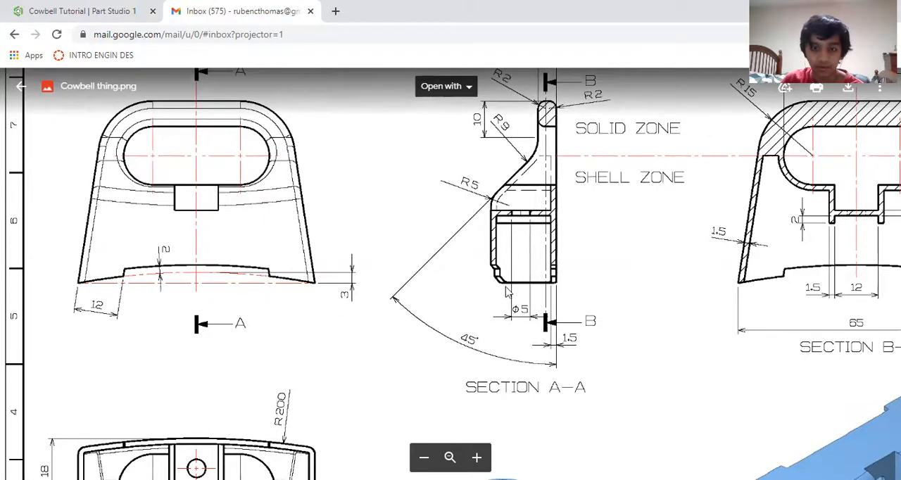
pyautogui.scroll(-5, 594, 311)
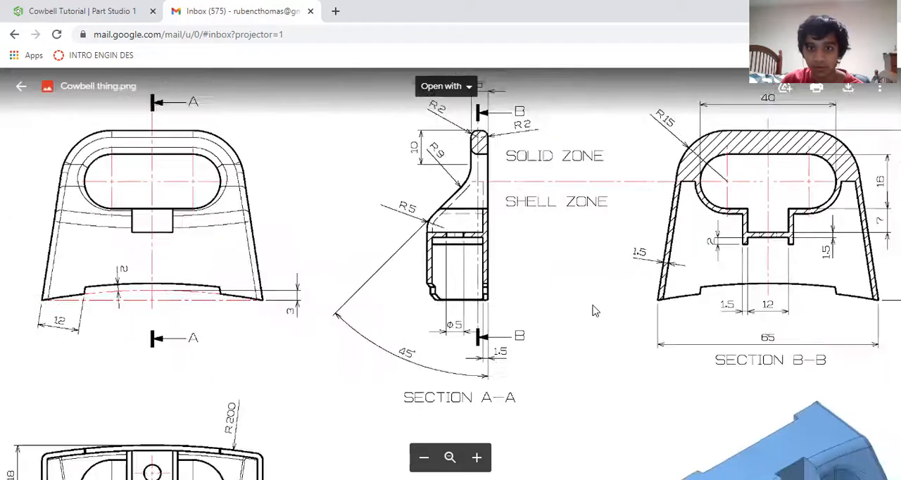
pyautogui.scroll(3, 589, 317)
pyautogui.scroll(5, 659, 262)
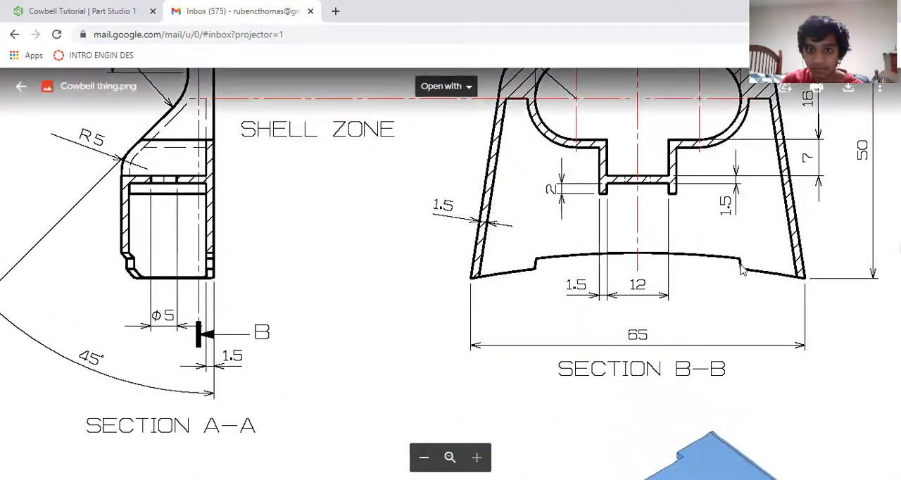
pyautogui.moveTo(736, 275); pyautogui.dragTo(738, 320)
pyautogui.scroll(-3, 385, 336)
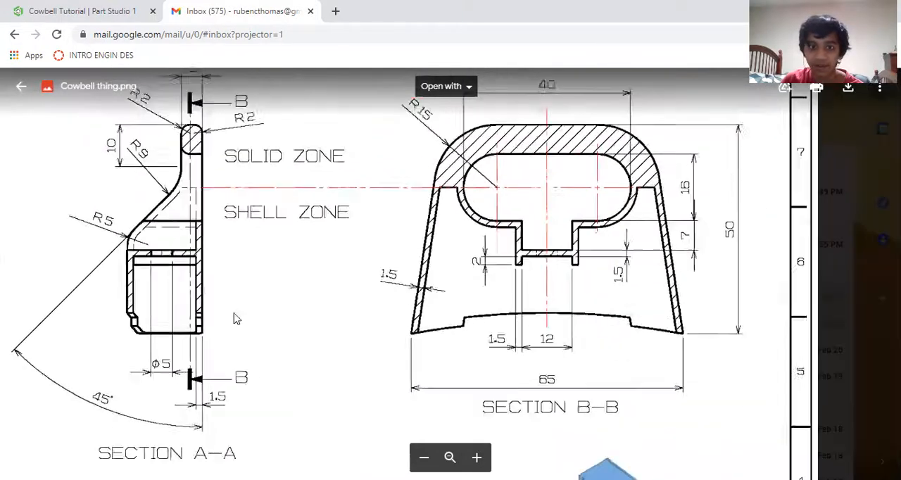
pyautogui.moveTo(246, 308); pyautogui.dragTo(371, 301)
pyautogui.moveTo(156, 294)
pyautogui.mouseDown()
pyautogui.moveTo(268, 306)
pyautogui.moveTo(296, 275)
pyautogui.mouseUp()
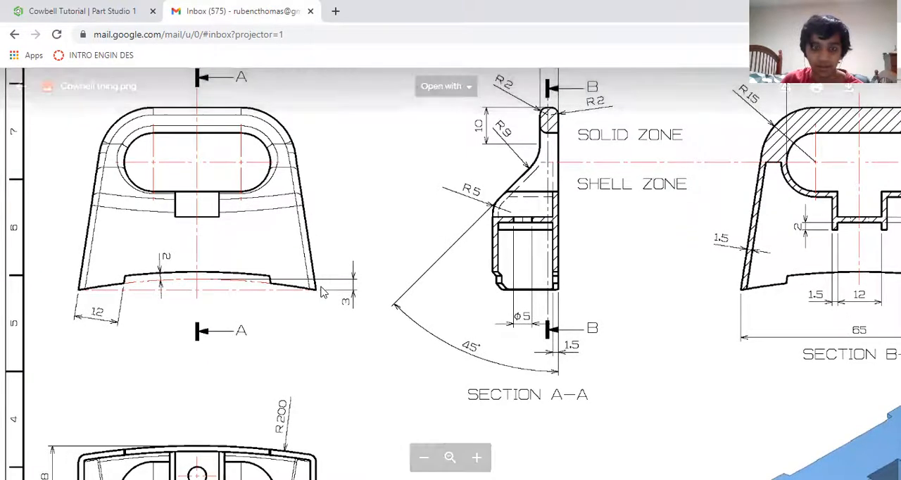
pyautogui.scroll(-4, 338, 321)
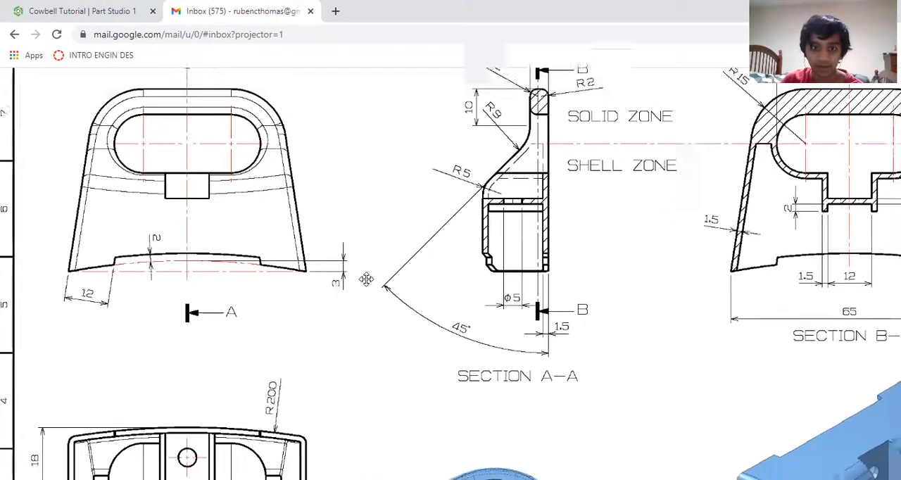
pyautogui.scroll(2, 273, 297)
pyautogui.scroll(3, 273, 298)
pyautogui.hscroll(2, 273, 298)
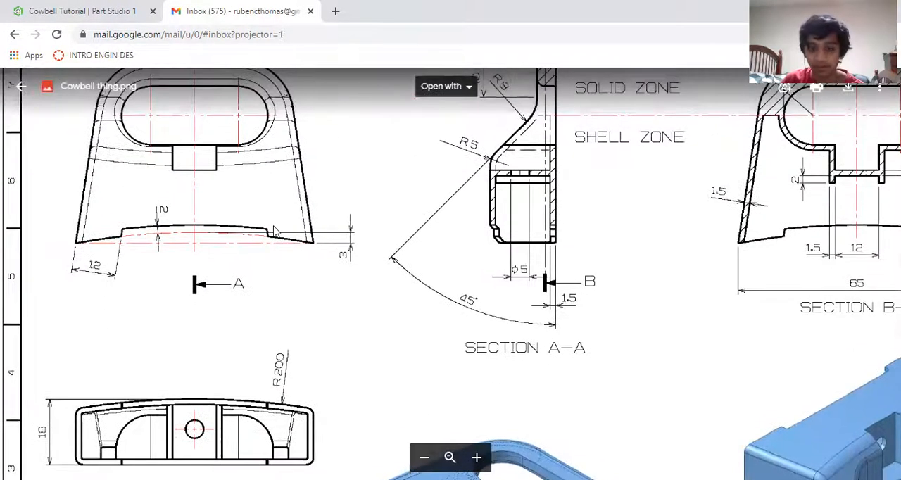
pyautogui.hscroll(4, 645, 291)
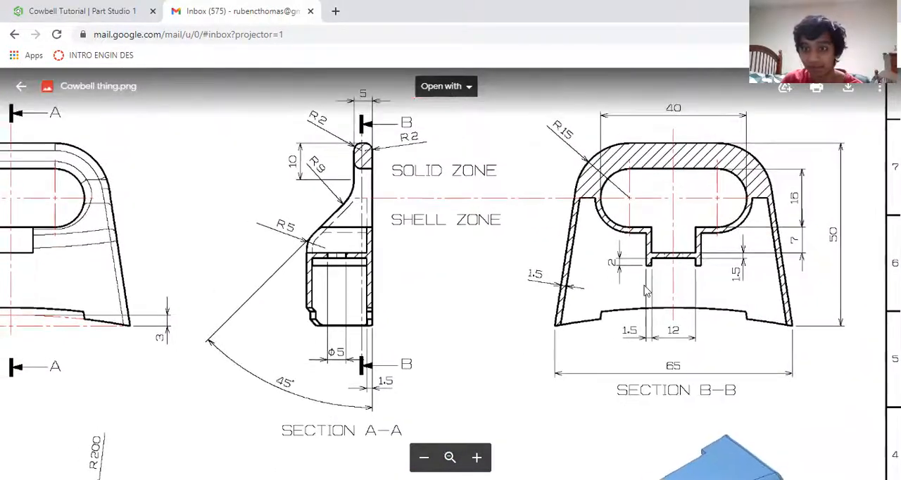
pyautogui.hscroll(-3, 484, 356)
pyautogui.scroll(-1, 485, 356)
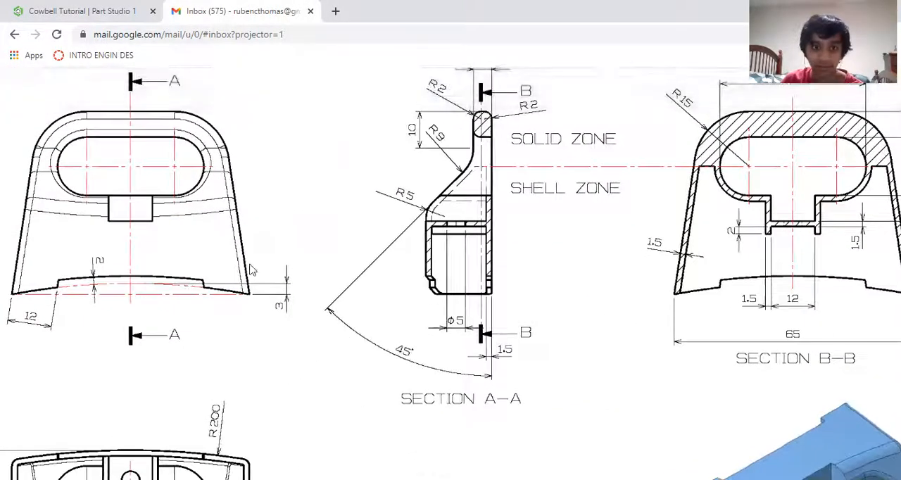
pyautogui.click(100, 7)
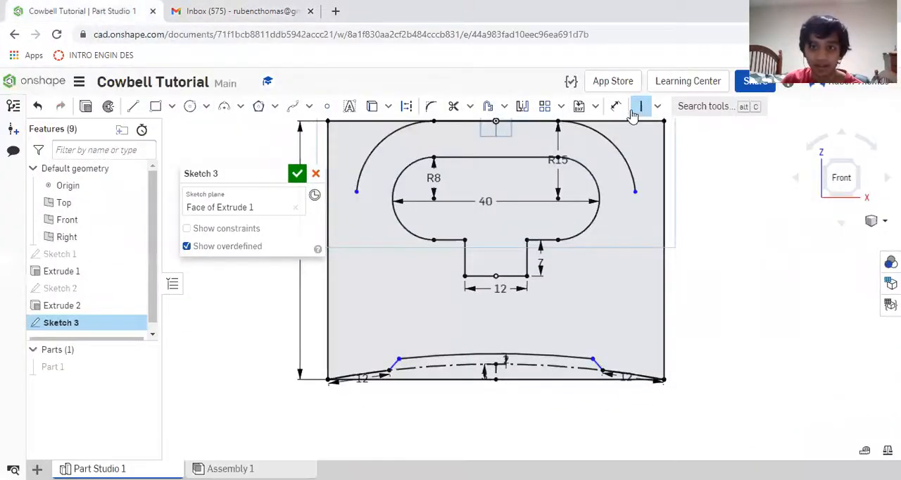
pyautogui.click(660, 108)
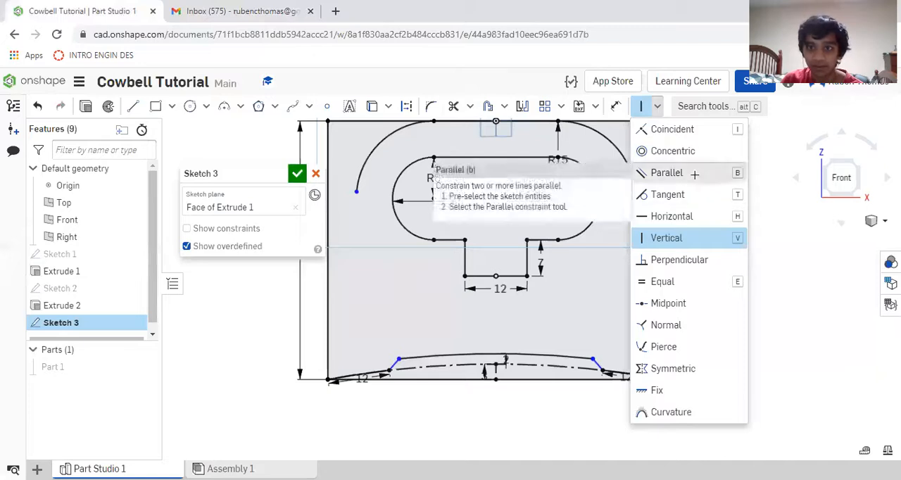
pyautogui.click(694, 177)
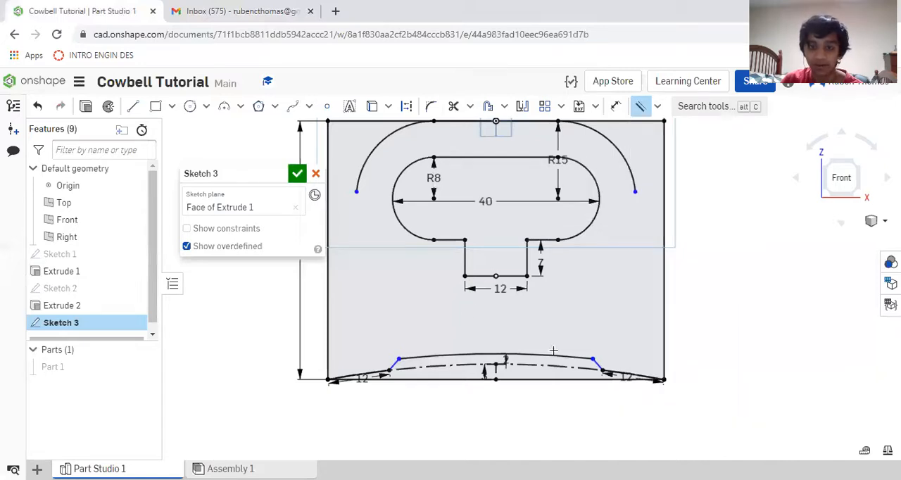
pyautogui.click(658, 106)
pyautogui.click(711, 173)
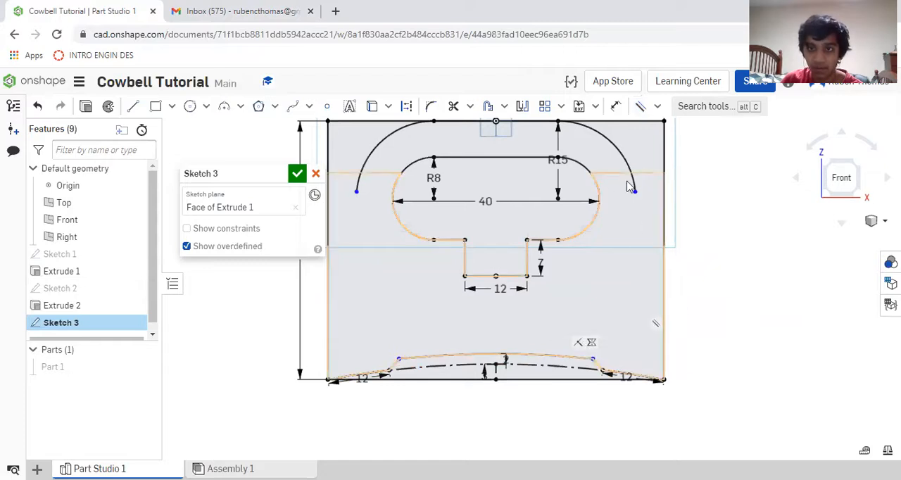
# - Sketch two slanted side lines about 36.7 long from the rectangle's bottom corners to the outer arcs' lower ends, and lower those ends slightly
pyautogui.press('l')
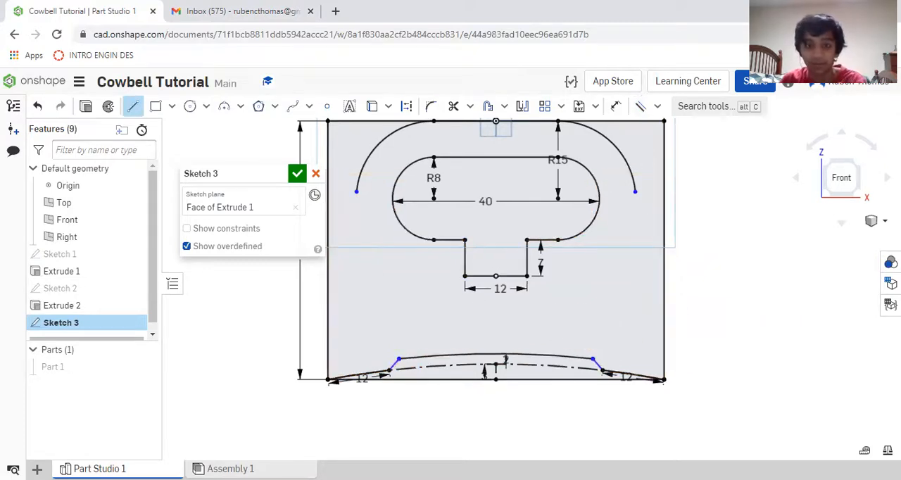
pyautogui.moveTo(328, 380)
pyautogui.mouseDown()
pyautogui.moveTo(374, 207)
pyautogui.moveTo(356, 192)
pyautogui.mouseUp()
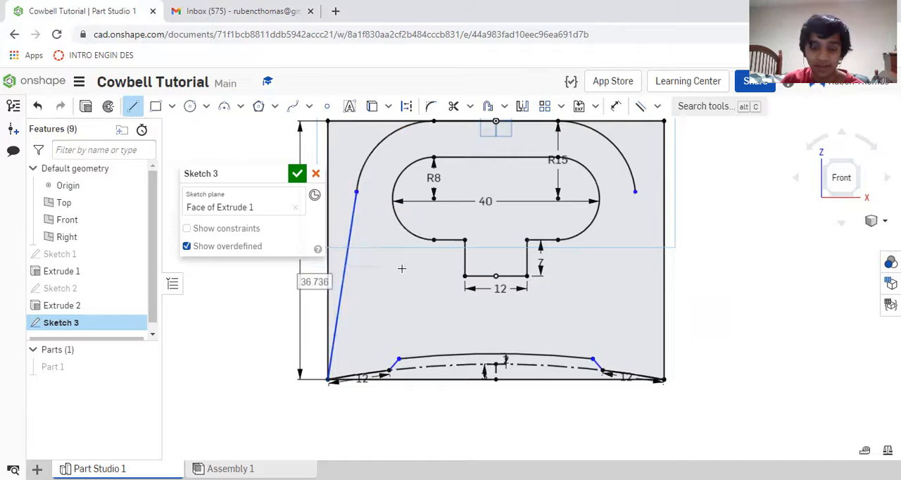
pyautogui.moveTo(636, 196); pyautogui.dragTo(662, 378)
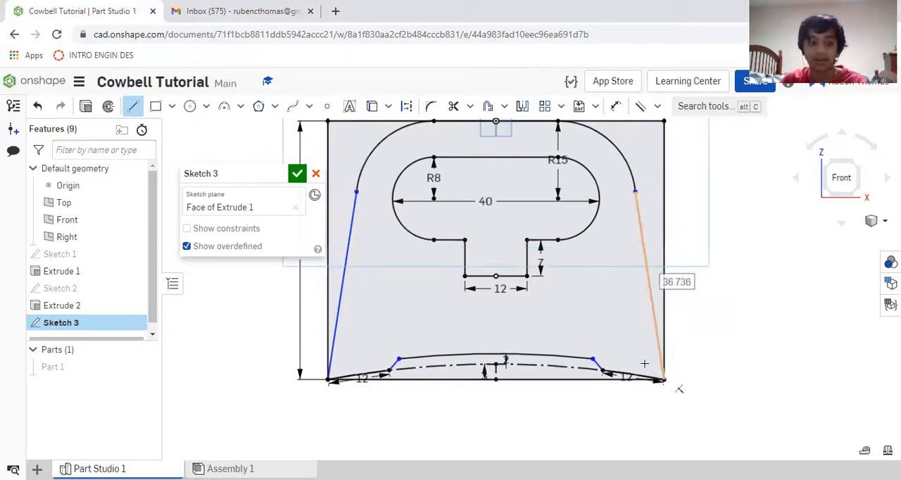
pyautogui.moveTo(356, 192)
pyautogui.mouseDown()
pyautogui.moveTo(350, 240)
pyautogui.moveTo(354, 196)
pyautogui.mouseUp()
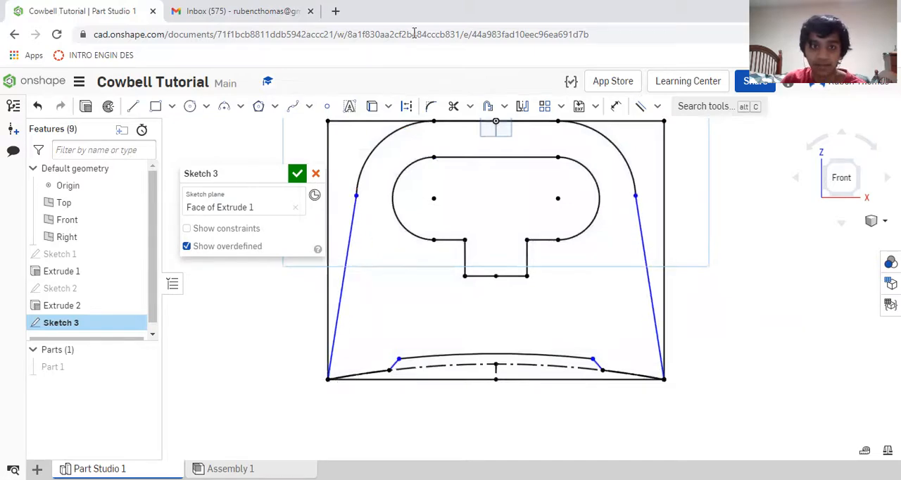
# - Check Section B-B in the drawing and try to align the left outer arc's lower endpoint horizontally with the R8 arc's centre
pyautogui.click(211, 11)
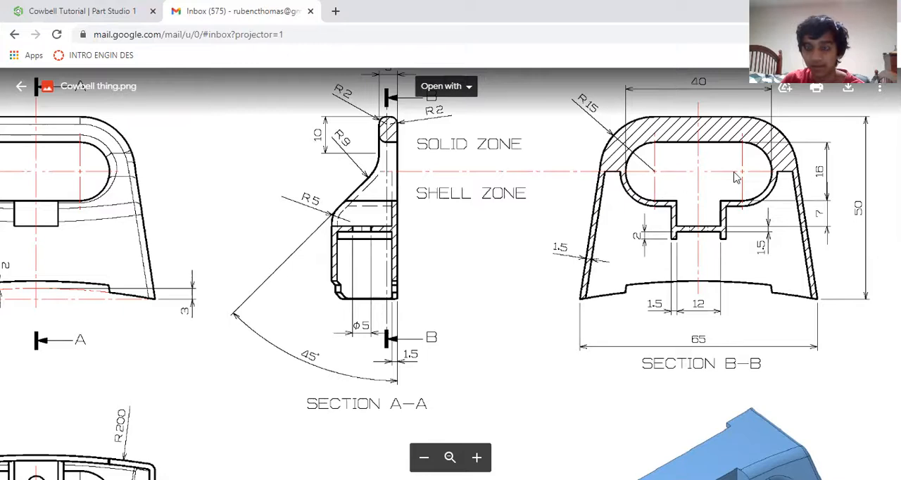
pyautogui.moveTo(589, 169); pyautogui.dragTo(600, 180)
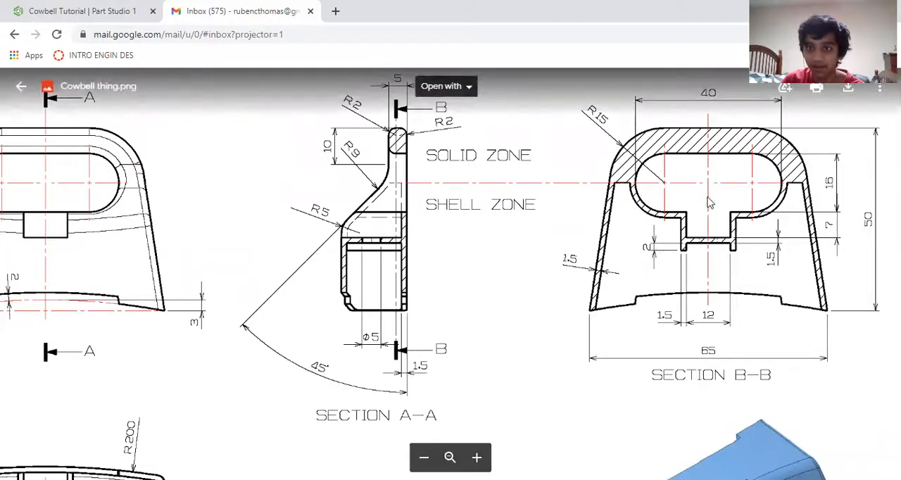
pyautogui.click(145, 18)
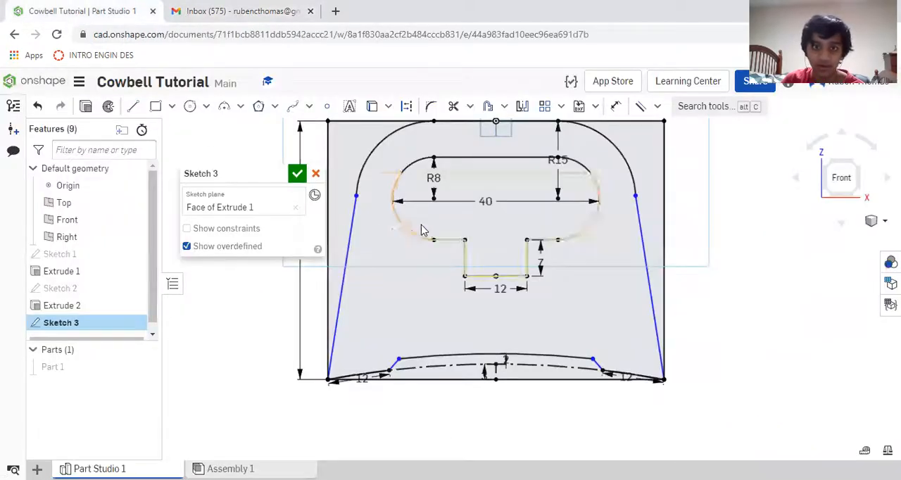
pyautogui.press('h')
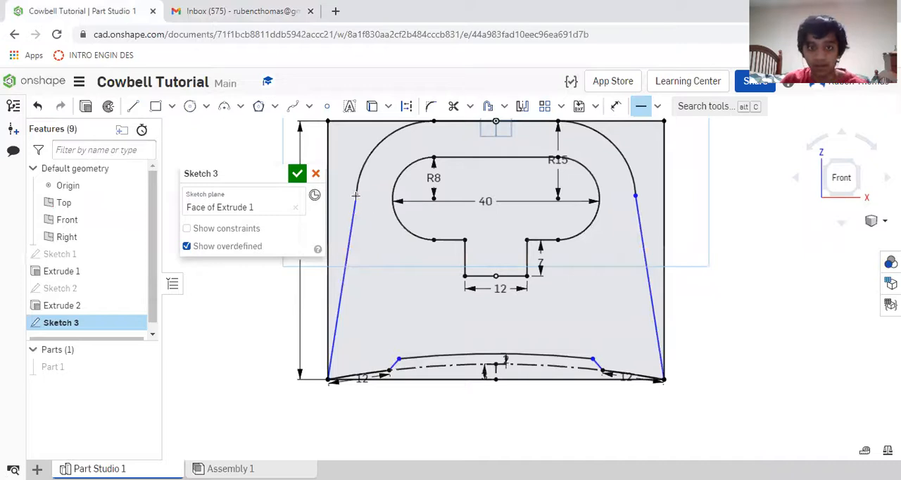
pyautogui.click(431, 199)
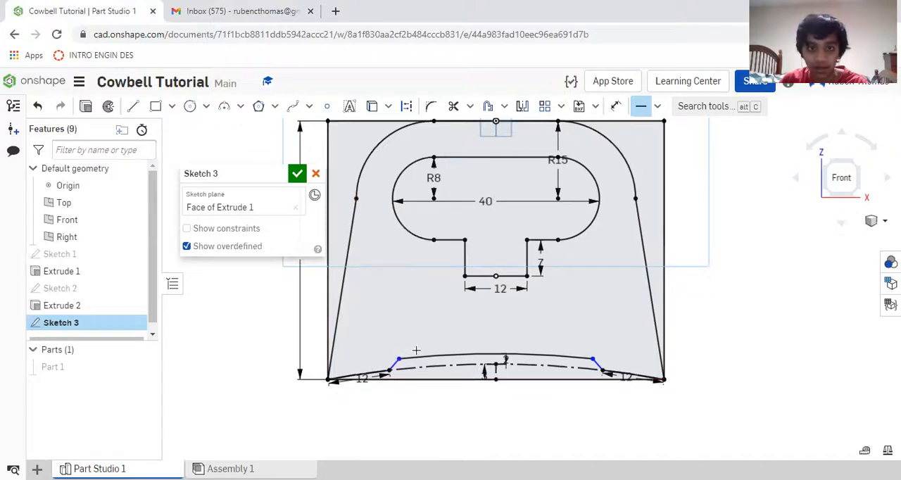
# - Compare the outer arc ends with Section B-B in the drawing and undo the horizontal alignment
pyautogui.click(184, 11)
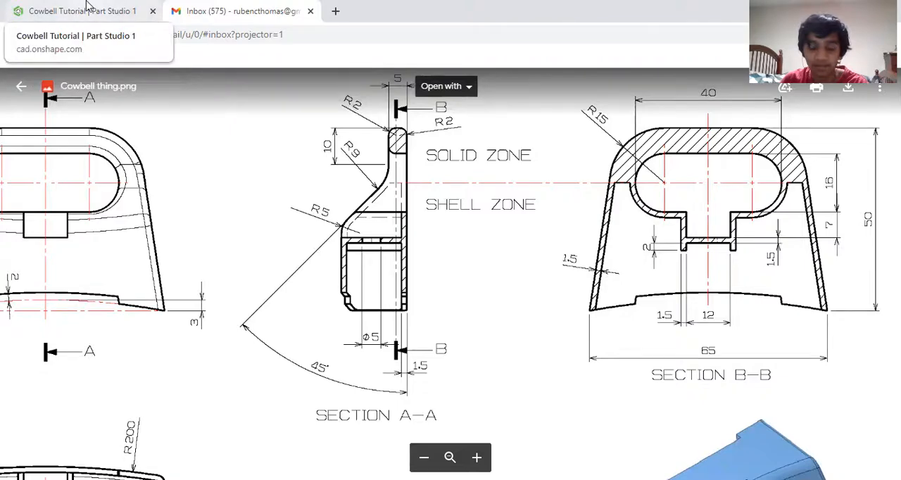
pyautogui.keyDown('ctrl'); pyautogui.scroll(3, 672, 220); pyautogui.keyUp('ctrl')
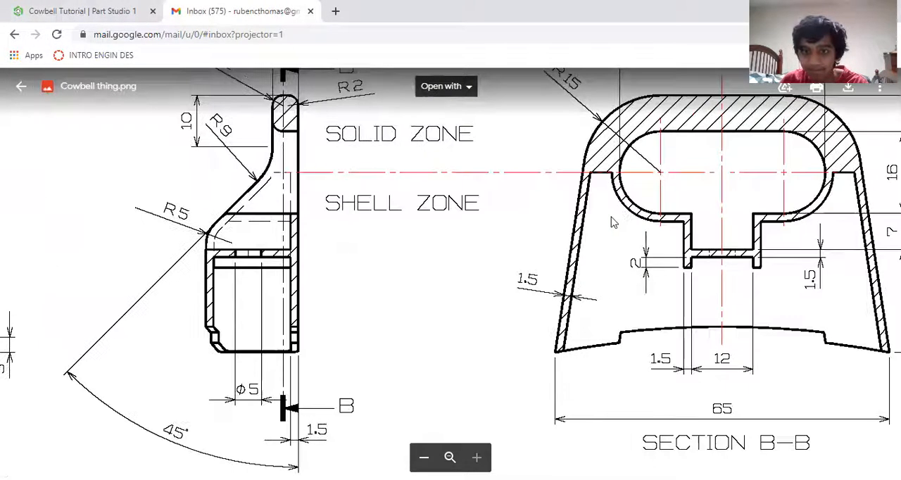
pyautogui.moveTo(603, 185); pyautogui.dragTo(580, 191)
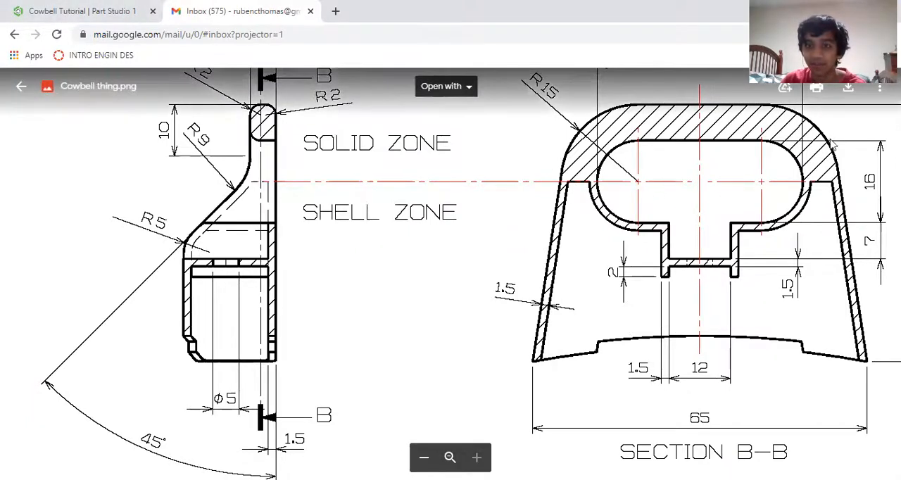
pyautogui.click(63, 11)
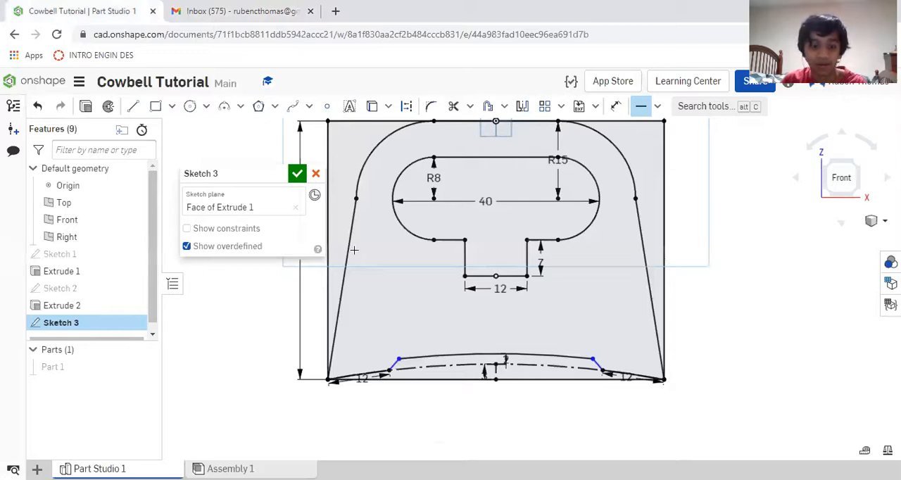
pyautogui.press('Escape')
pyautogui.hotkey('ctrl', 'z')
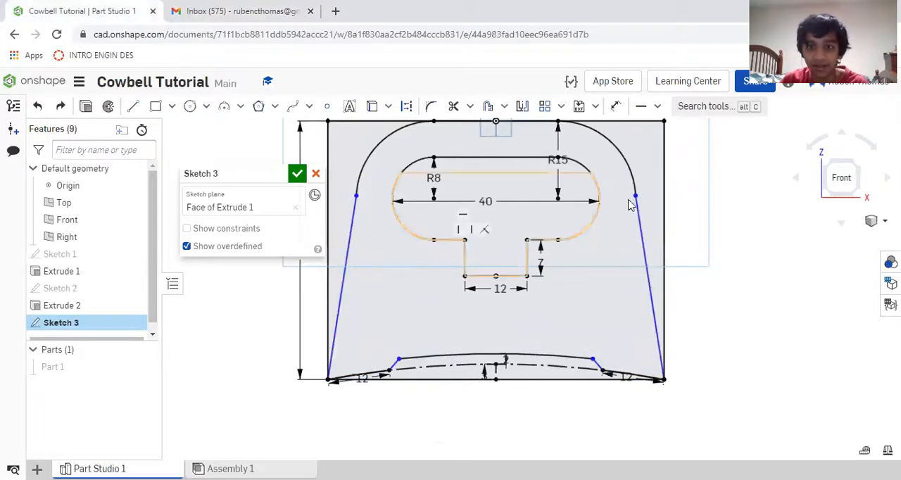
# - Reposition the right outer arc's lower end and make the left slanted side line tangent to the left outer arc
pyautogui.moveTo(636, 189); pyautogui.dragTo(636, 203)
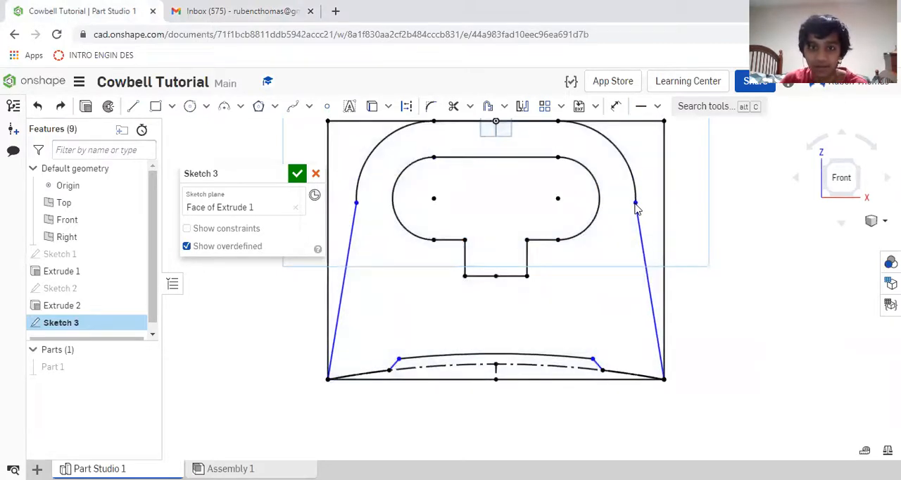
pyautogui.press('t')
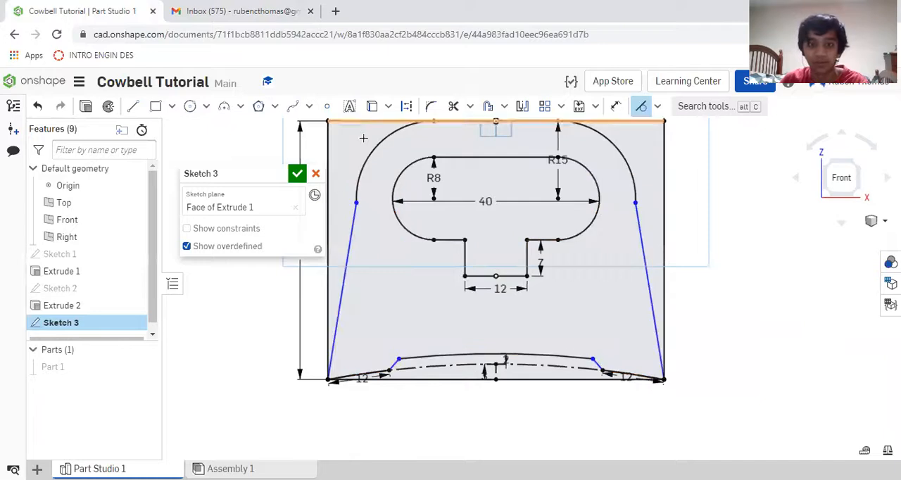
pyautogui.click(348, 254)
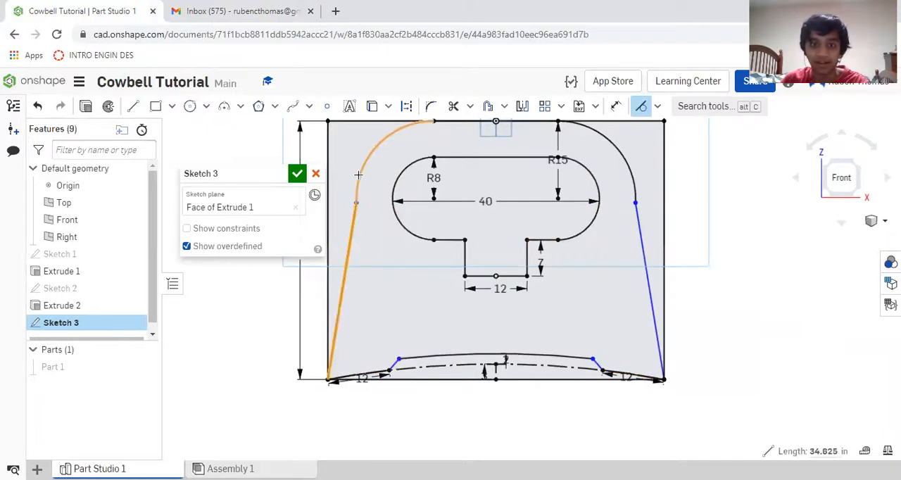
pyautogui.click(358, 175)
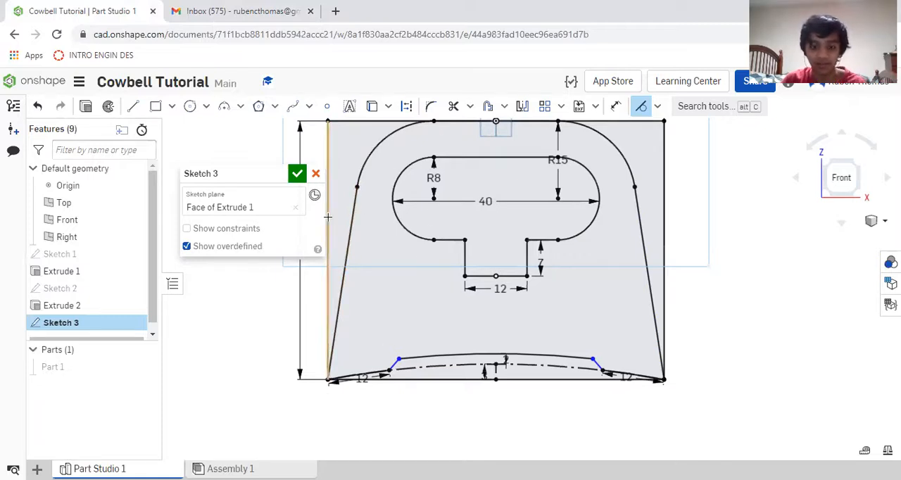
# - Make the short step line at the left of the bottom edge parallel to the left slanted side line, and finish the sketch
pyautogui.click(661, 105)
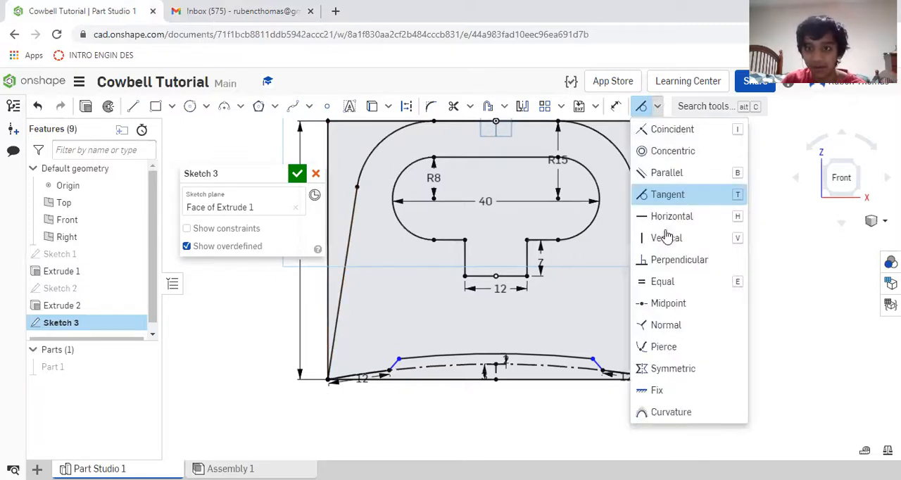
pyautogui.click(672, 171)
pyautogui.click(395, 364)
pyautogui.click(342, 304)
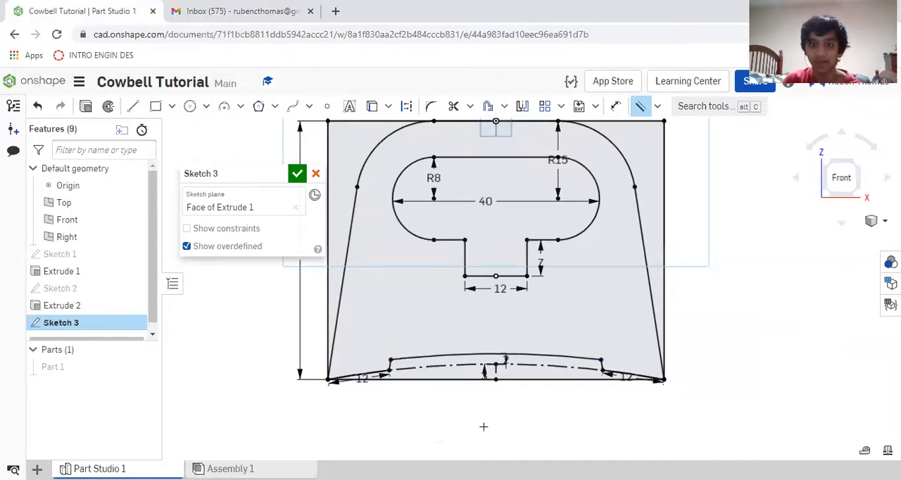
pyautogui.click(297, 173)
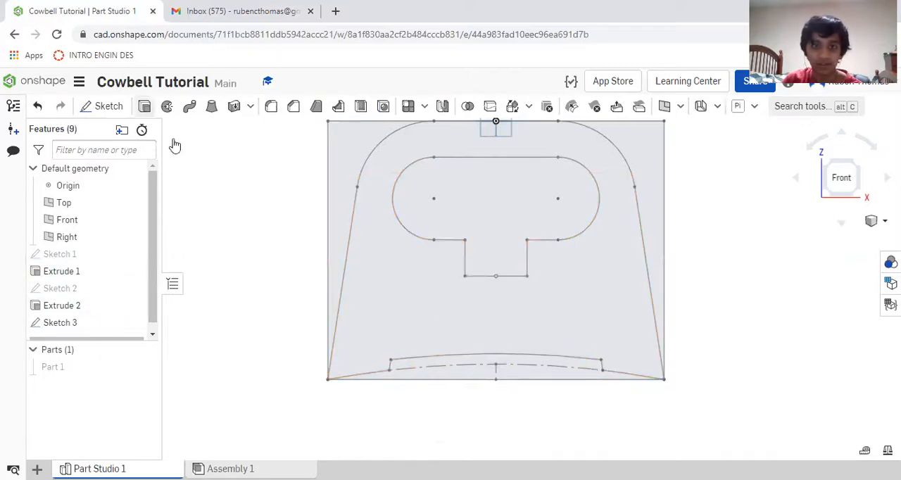
# - Start an extrusion of the Sketch 3 regions outside the slanted sides, below the stepped bottom edge and inside the handle opening
pyautogui.click(144, 106)
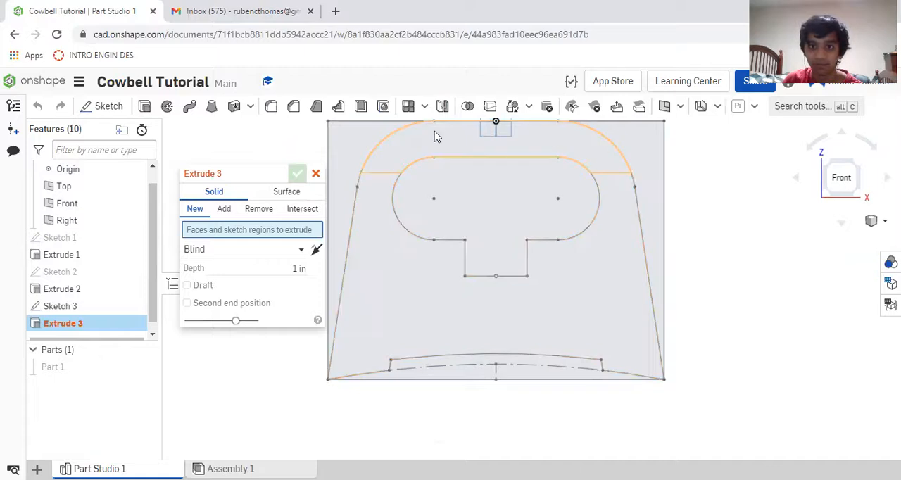
pyautogui.click(352, 150)
pyautogui.click(613, 177)
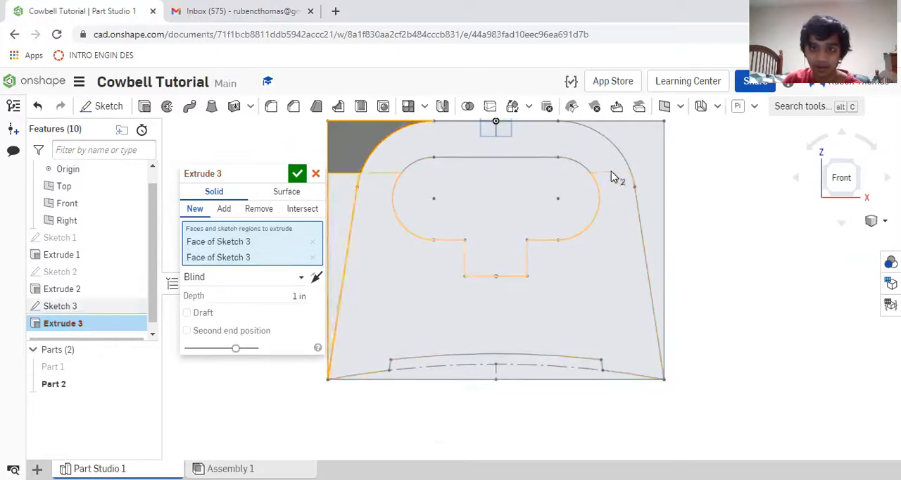
pyautogui.click(648, 143)
pyautogui.click(647, 225)
pyautogui.click(539, 378)
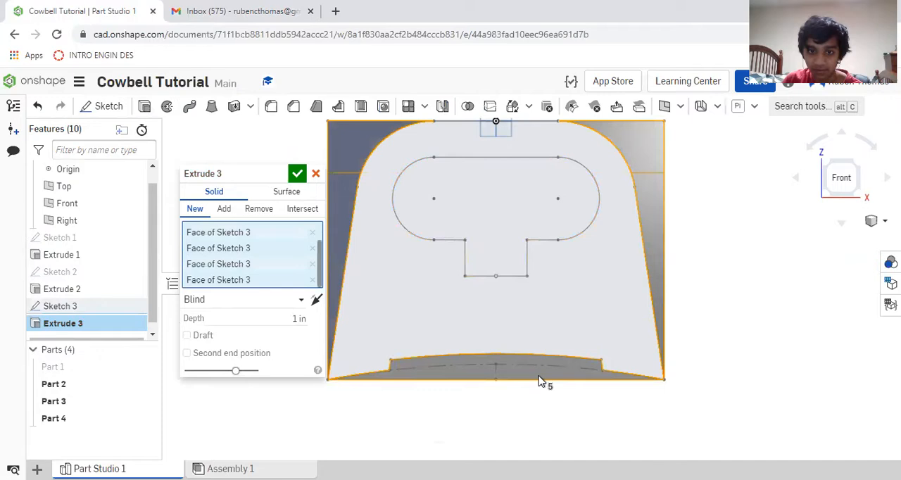
pyautogui.click(498, 213)
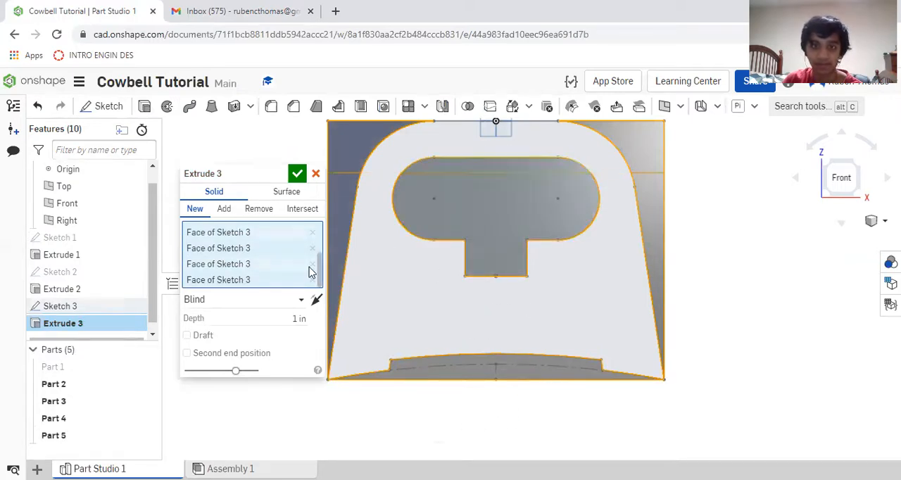
# - Make the extrusion a Through all removal merged with all parts and apply it
pyautogui.click(252, 211)
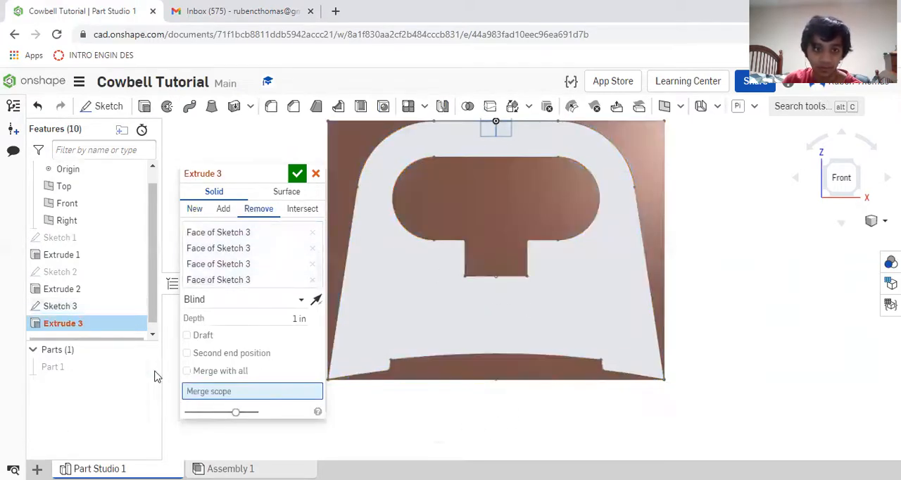
pyautogui.scroll(-2, 527, 354)
pyautogui.scroll(2, 393, 367)
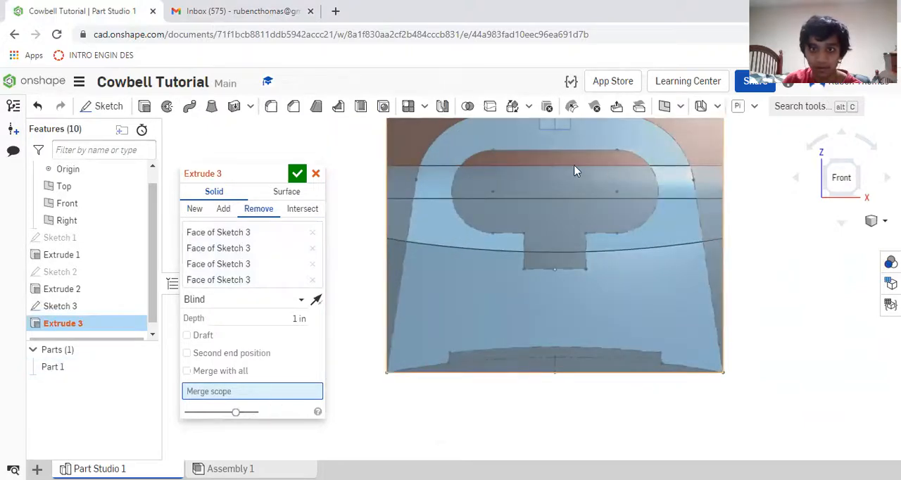
pyautogui.click(596, 147)
pyautogui.scroll(-3, 547, 310)
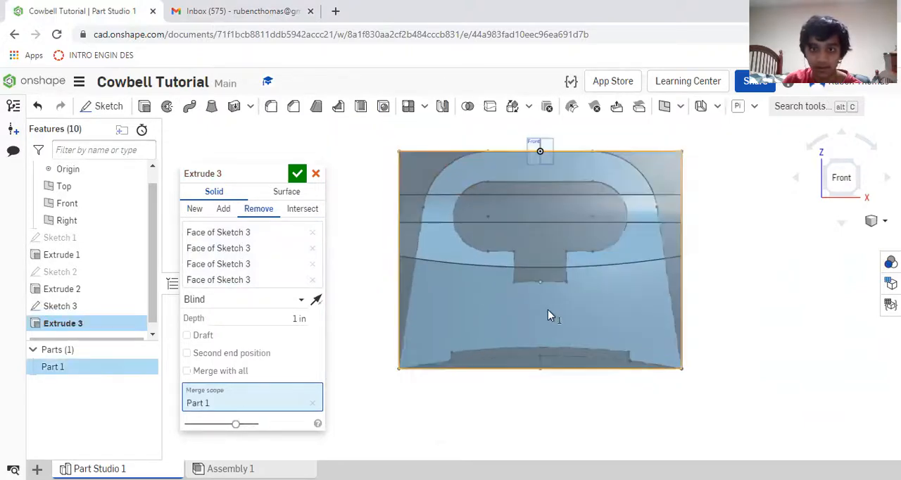
pyautogui.click(237, 373)
pyautogui.scroll(3, 503, 251)
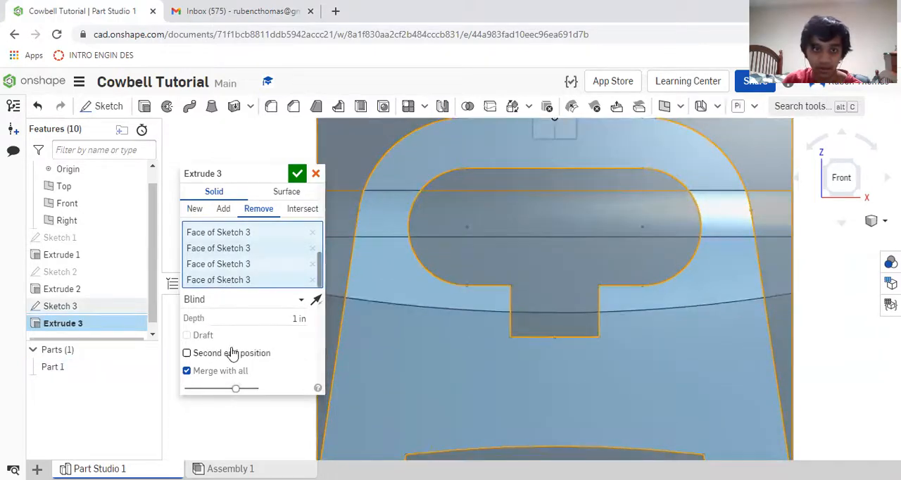
pyautogui.click(221, 306)
pyautogui.click(225, 423)
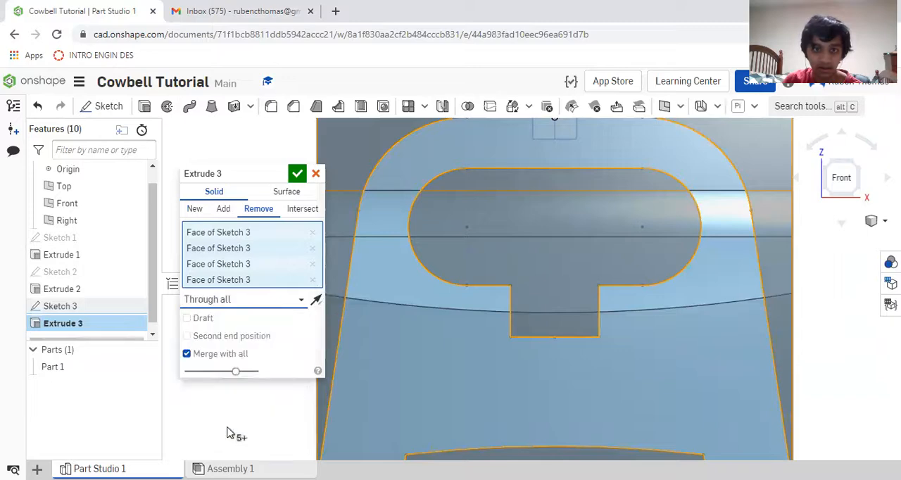
pyautogui.scroll(-2, 606, 282)
pyautogui.moveTo(781, 263)
pyautogui.mouseDown(button='right')
pyautogui.moveTo(748, 308)
pyautogui.moveTo(752, 275)
pyautogui.moveTo(637, 289)
pyautogui.moveTo(768, 271)
pyautogui.mouseUp(button='right')
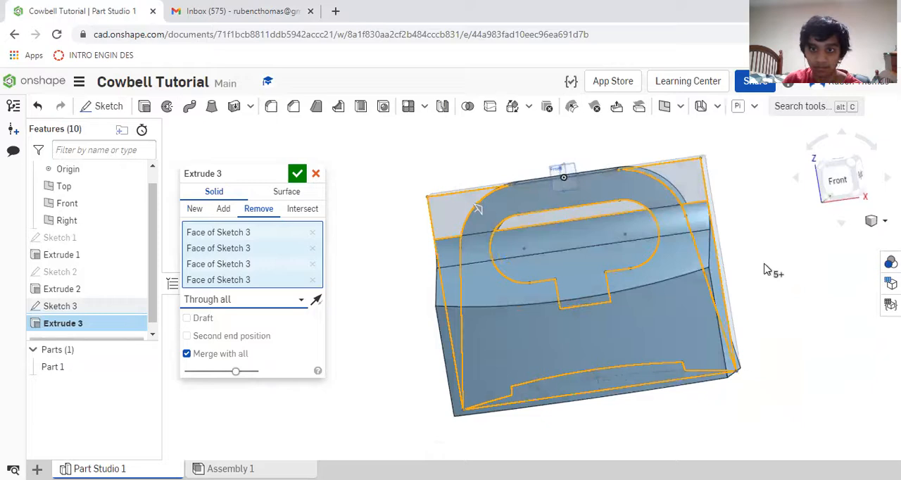
pyautogui.click(297, 174)
# - Reopen Extrude 3 and reverse the direction of its Through all cut
pyautogui.moveTo(654, 233); pyautogui.dragTo(475, 269, button='right')
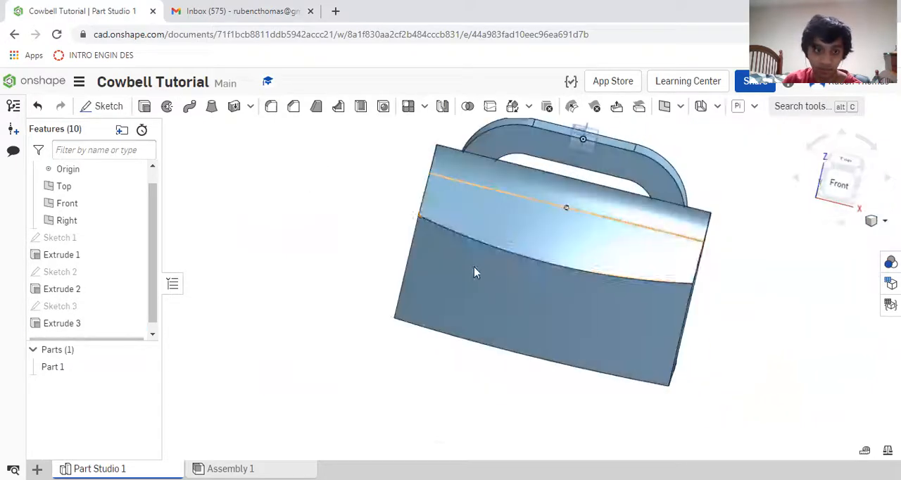
pyautogui.doubleClick(89, 325)
pyautogui.moveTo(479, 309); pyautogui.dragTo(664, 225, button='right')
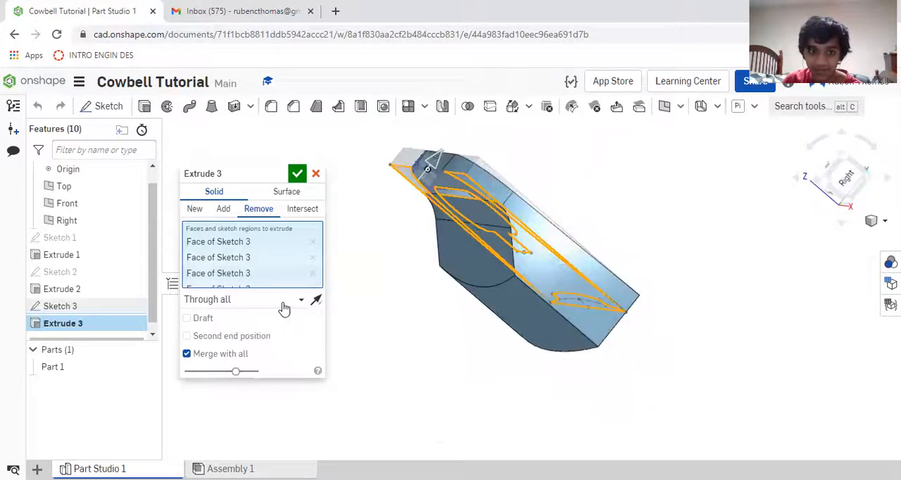
pyautogui.click(316, 301)
pyautogui.moveTo(493, 250); pyautogui.dragTo(511, 211, button='right')
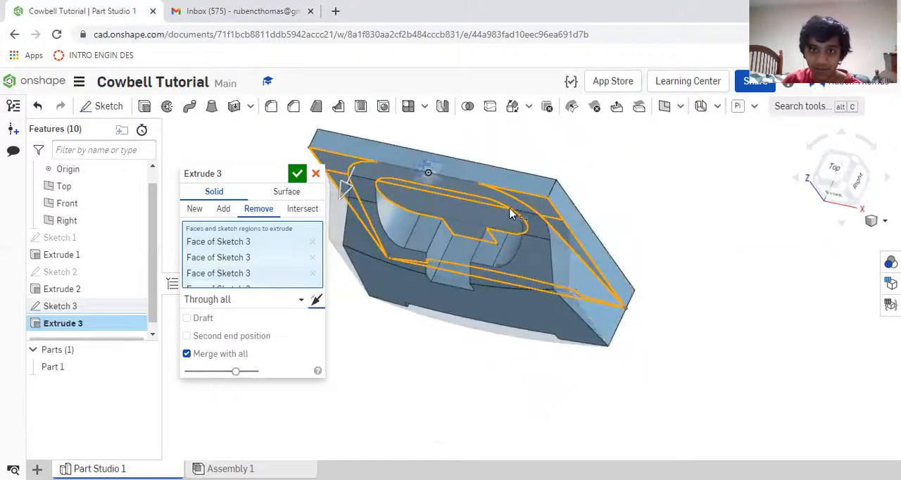
pyautogui.click(232, 301)
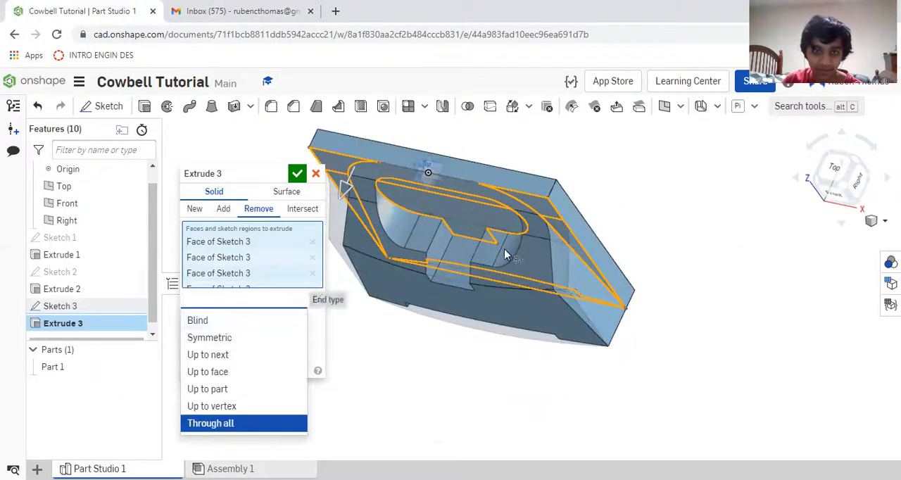
pyautogui.moveTo(587, 179); pyautogui.dragTo(554, 159, button='right')
pyautogui.moveTo(603, 241); pyautogui.dragTo(316, 329, button='right')
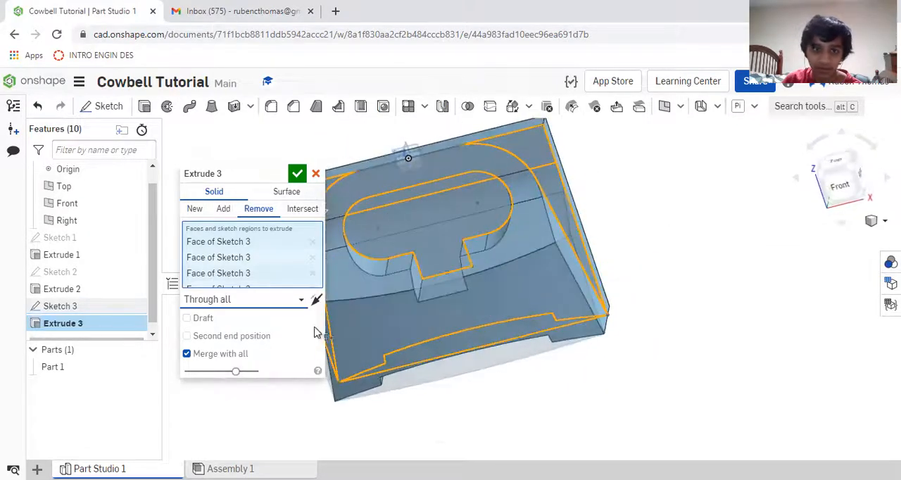
# - Add a second end position set to Through all to Extrude 3 and apply the cut
pyautogui.click(235, 335)
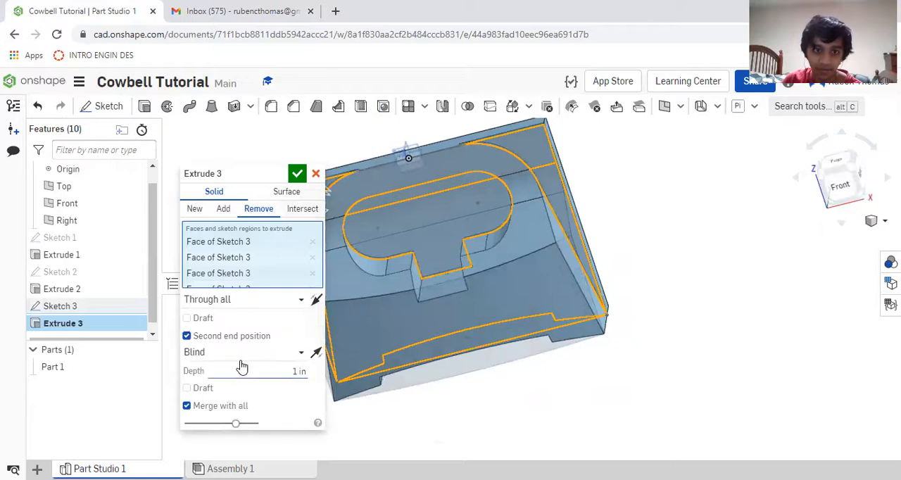
pyautogui.click(241, 356)
pyautogui.click(211, 458)
pyautogui.moveTo(514, 267); pyautogui.dragTo(567, 289, button='right')
pyautogui.moveTo(497, 407); pyautogui.dragTo(397, 349, button='right')
pyautogui.moveTo(452, 370); pyautogui.dragTo(280, 255, button='right')
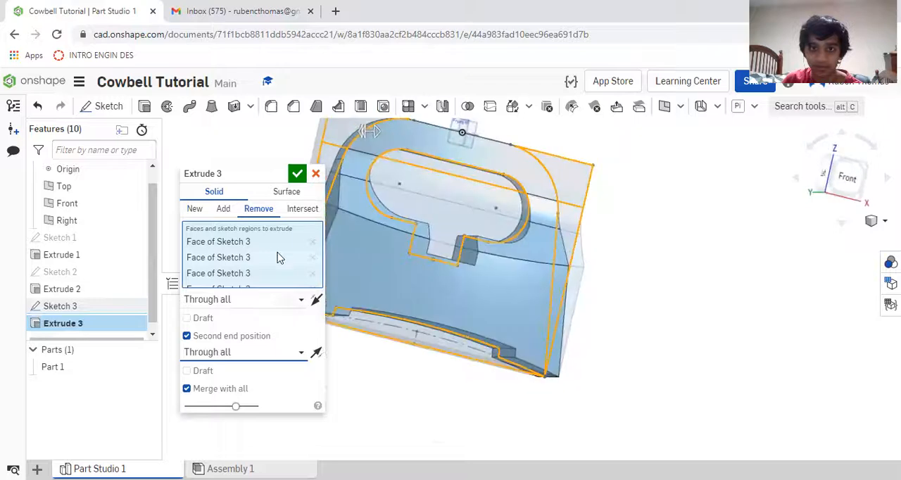
pyautogui.click(297, 175)
# - Start a Shell on the part and choose the central and two outer bottom faces for removal
pyautogui.moveTo(500, 392); pyautogui.dragTo(429, 337, button='right')
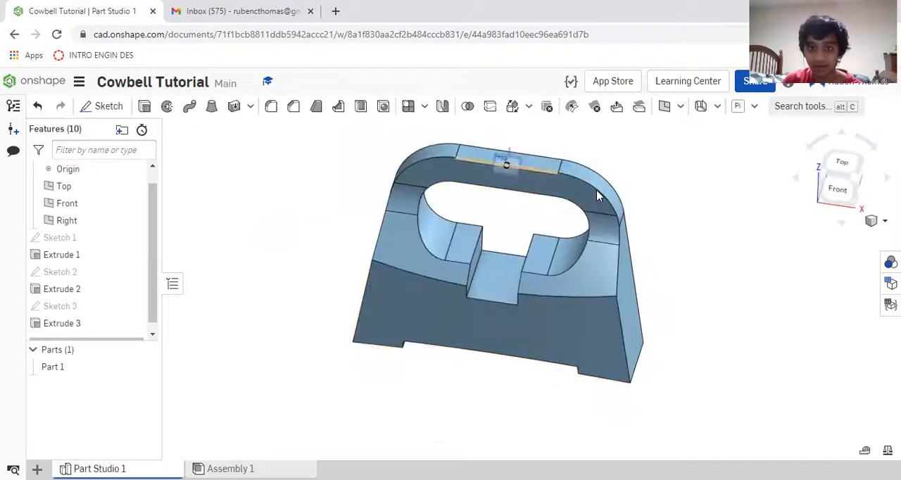
pyautogui.moveTo(511, 386); pyautogui.dragTo(432, 312, button='right')
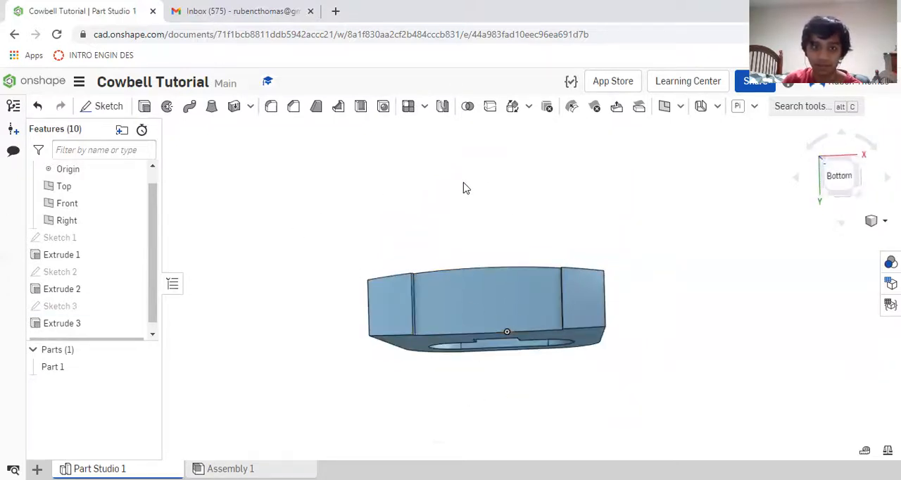
pyautogui.moveTo(464, 188); pyautogui.dragTo(457, 236, button='right')
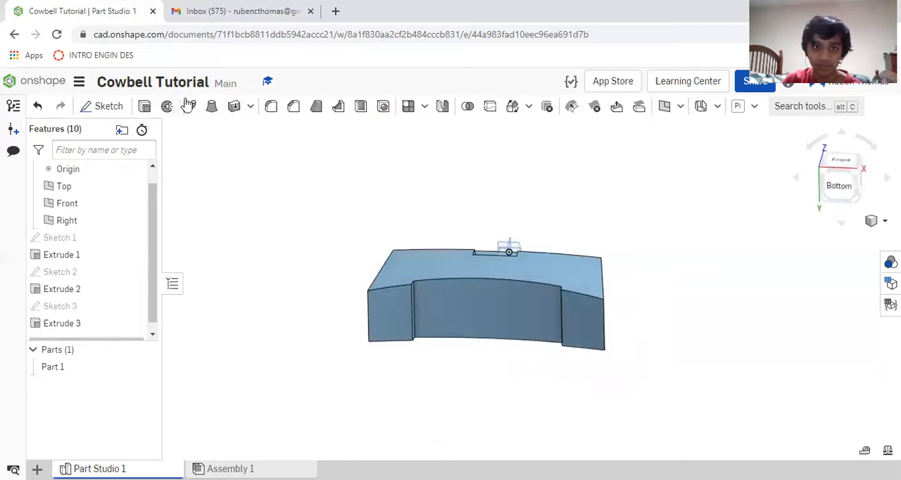
pyautogui.click(250, 109)
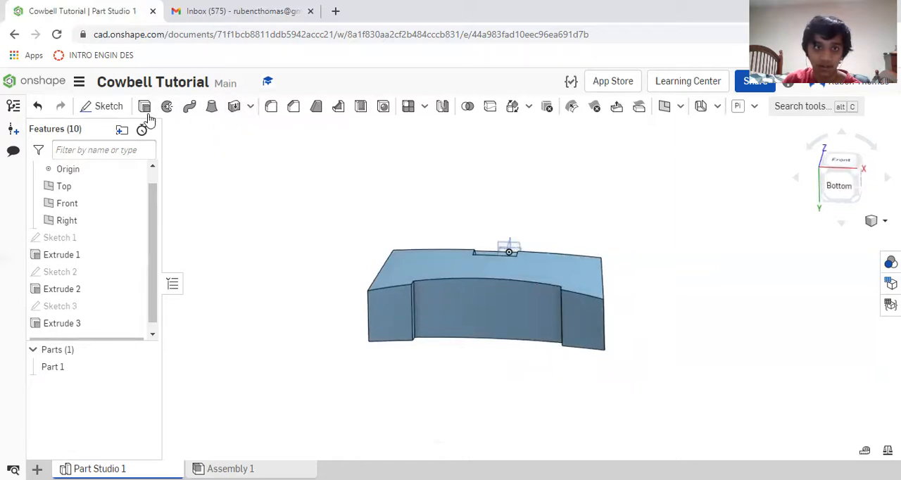
pyautogui.click(362, 111)
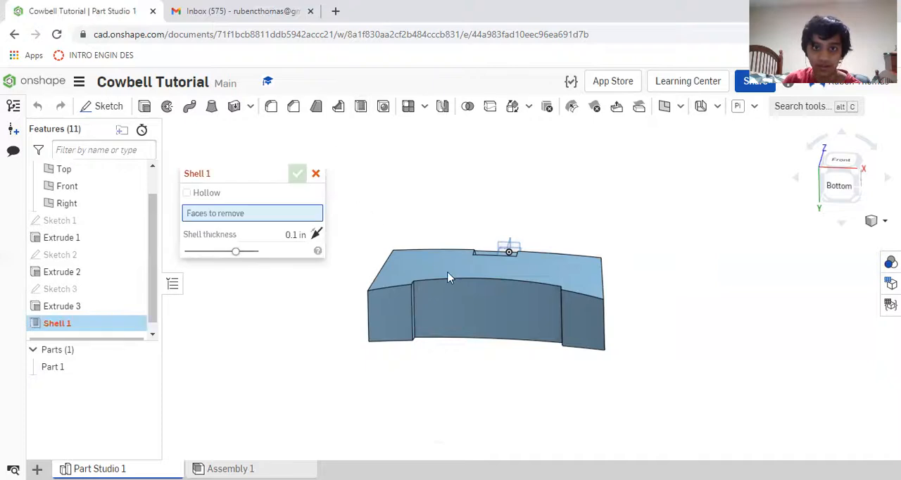
pyautogui.moveTo(506, 188); pyautogui.dragTo(486, 309, button='right')
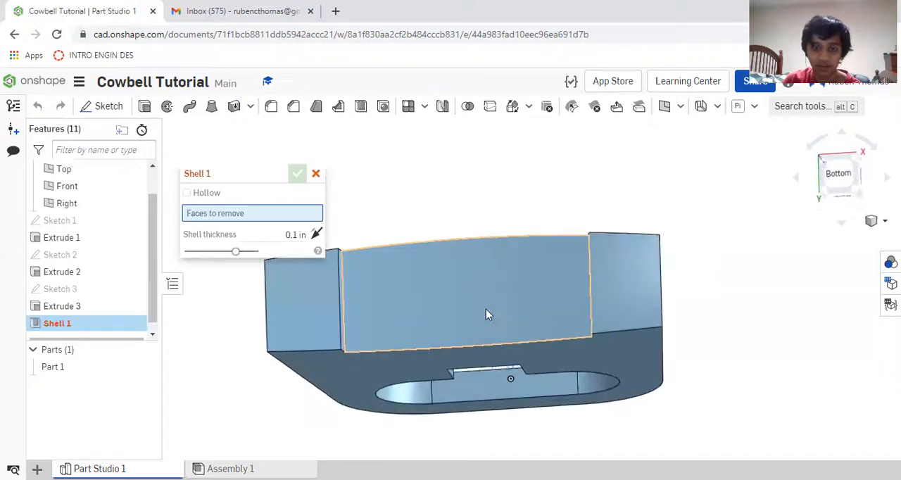
pyautogui.click(412, 296)
pyautogui.click(325, 313)
pyautogui.click(617, 297)
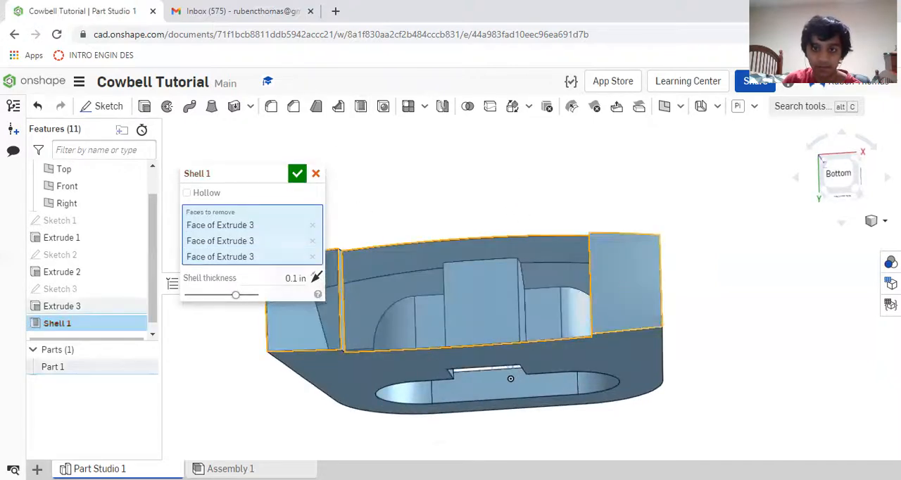
# - Add the two narrow step faces of the bottom edge to the shell's faces to remove
pyautogui.moveTo(533, 200); pyautogui.dragTo(547, 201, button='right')
pyautogui.scroll(4, 593, 283)
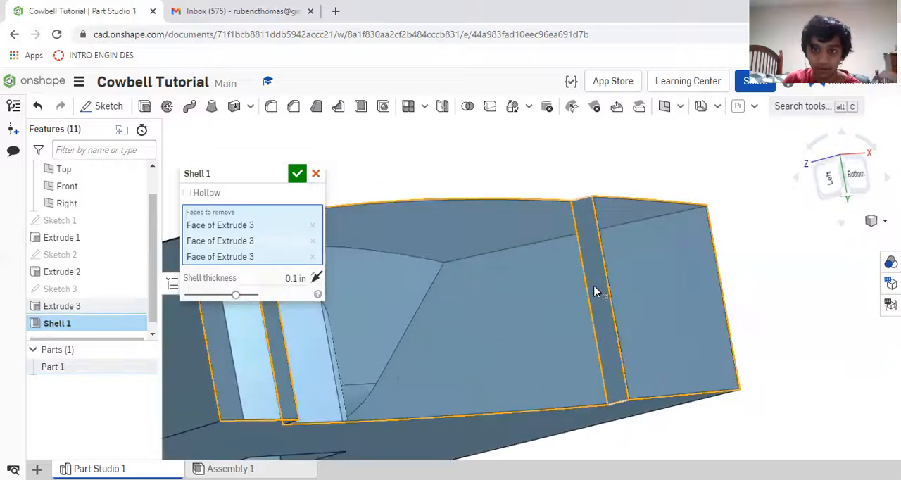
pyautogui.click(602, 279)
pyautogui.scroll(-3, 606, 278)
pyautogui.moveTo(613, 275); pyautogui.dragTo(527, 214, button='right')
# - Check the wall thickness in the reference drawing, set the shell thickness to 1.5 in and apply the shell
pyautogui.click(288, 285)
pyautogui.click(246, 24)
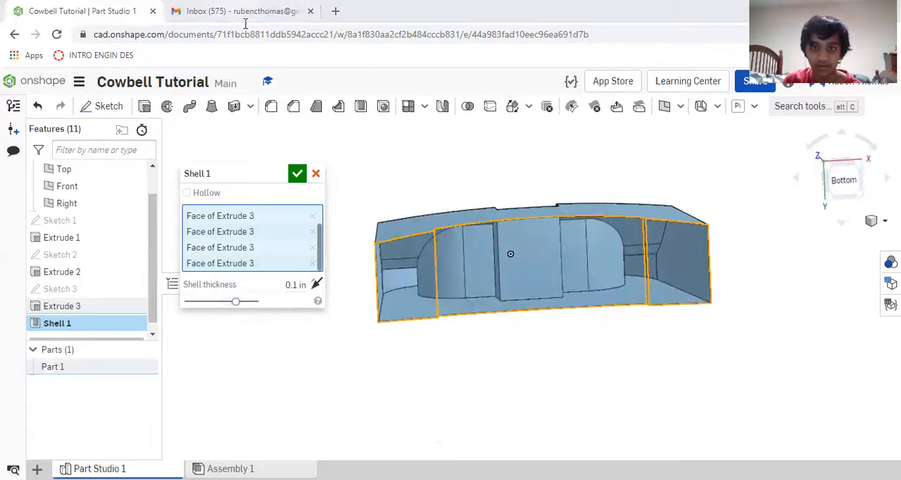
pyautogui.hotkey('ctrl', 'Tab')
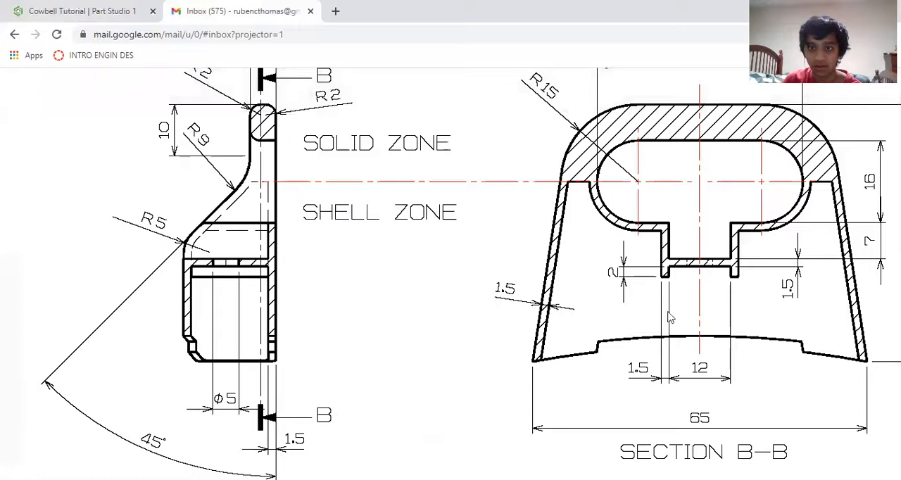
pyautogui.click(77, 11)
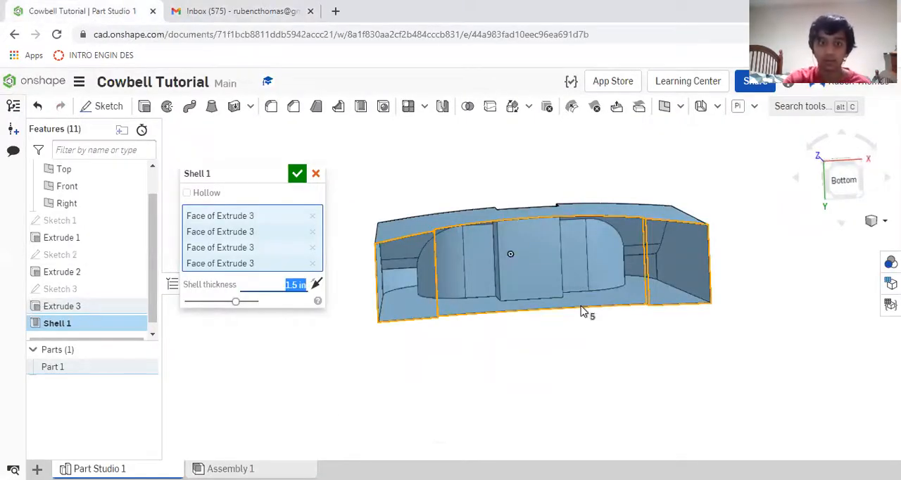
pyautogui.moveTo(582, 311); pyautogui.dragTo(470, 278, button='right')
pyautogui.moveTo(528, 248); pyautogui.dragTo(666, 356, button='right')
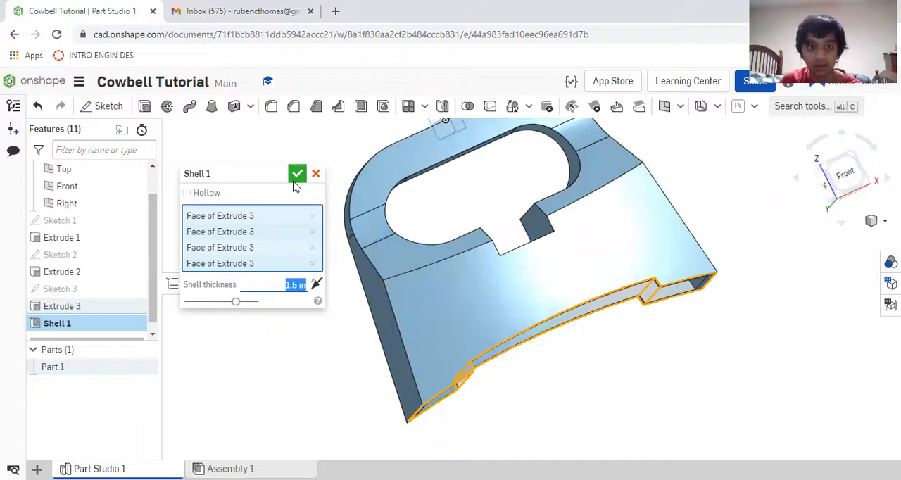
pyautogui.click(297, 174)
# - Inspect the shelled part from the front and compare it with the drawing's bottom view, sections A-A and B-B, and 3D views
pyautogui.click(845, 173)
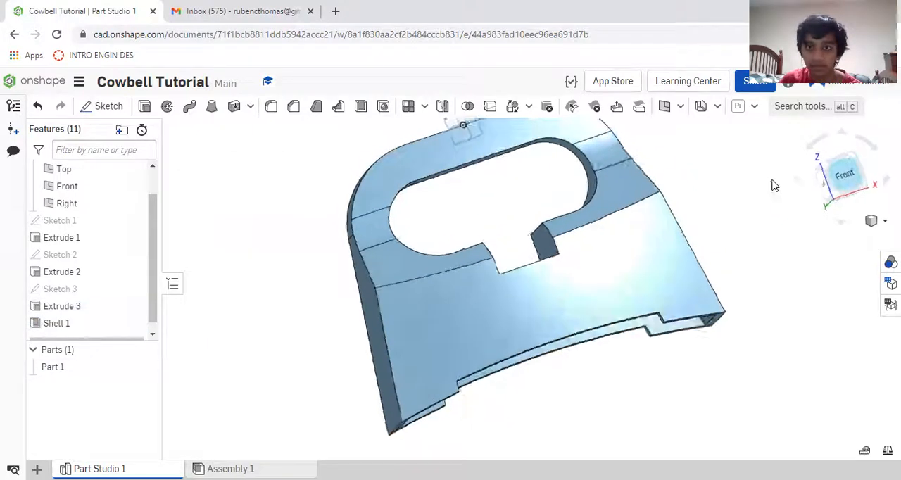
pyautogui.moveTo(719, 204); pyautogui.dragTo(687, 228, button='right')
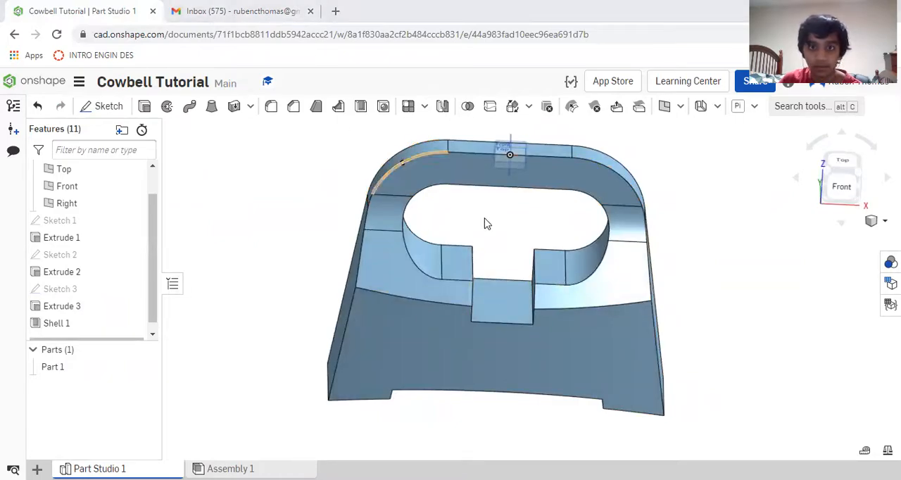
pyautogui.click(243, 11)
pyautogui.scroll(-2, 331, 279)
pyautogui.moveTo(330, 266); pyautogui.dragTo(598, 246)
pyautogui.scroll(-3, 352, 200)
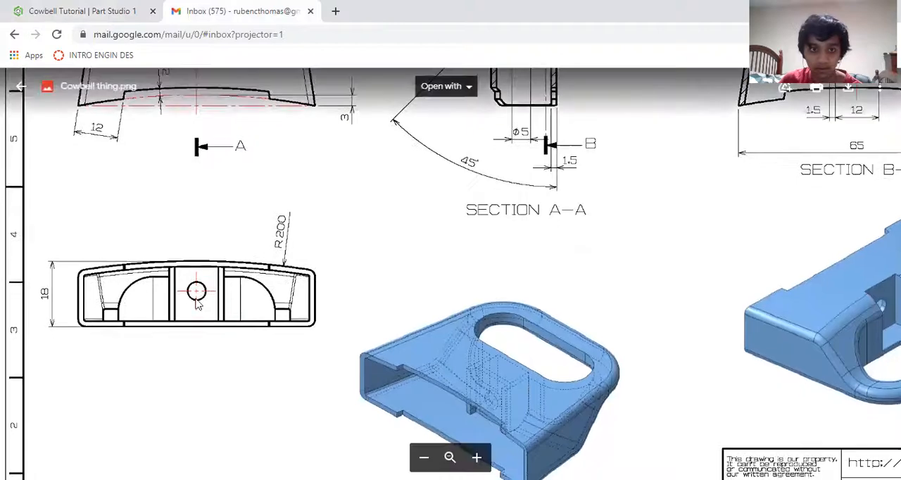
pyautogui.moveTo(470, 310); pyautogui.dragTo(370, 477)
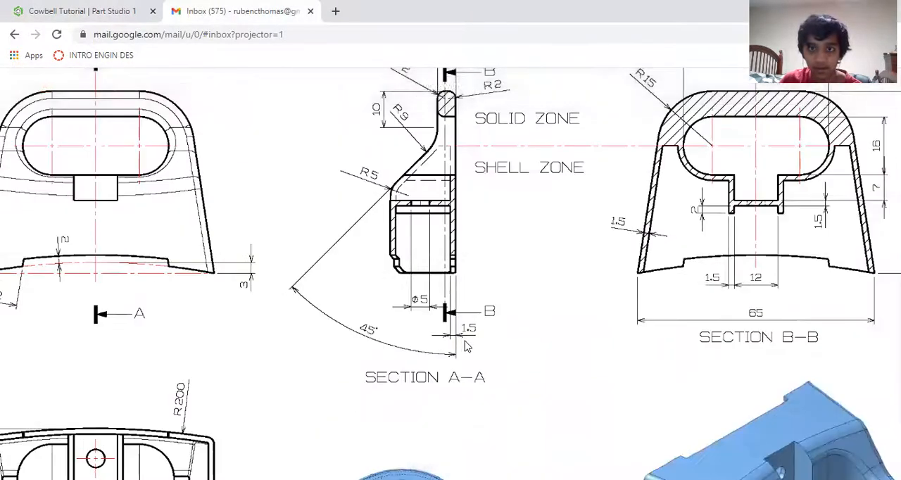
pyautogui.moveTo(505, 304); pyautogui.dragTo(413, 179)
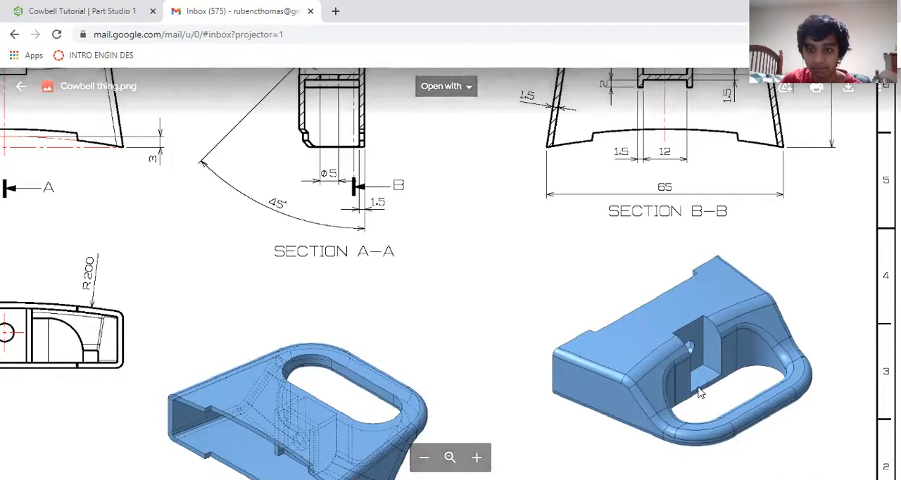
pyautogui.click(91, 11)
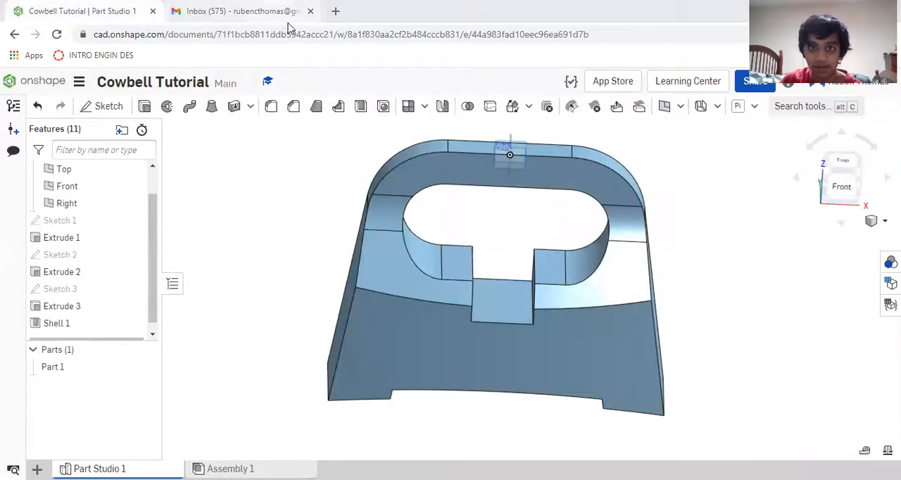
# - Compare the part's central notch with section B-B and the 3D view in the reference drawing
pyautogui.click(240, 11)
pyautogui.moveTo(636, 172); pyautogui.dragTo(636, 176)
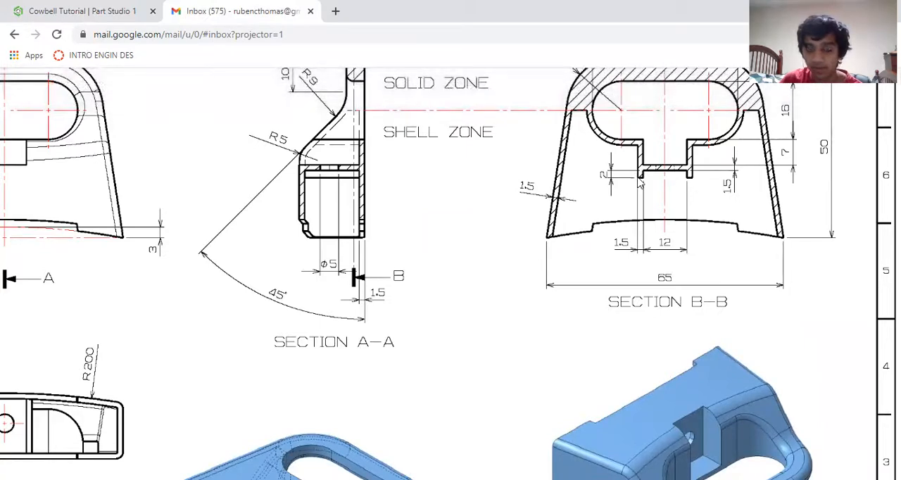
pyautogui.click(120, 9)
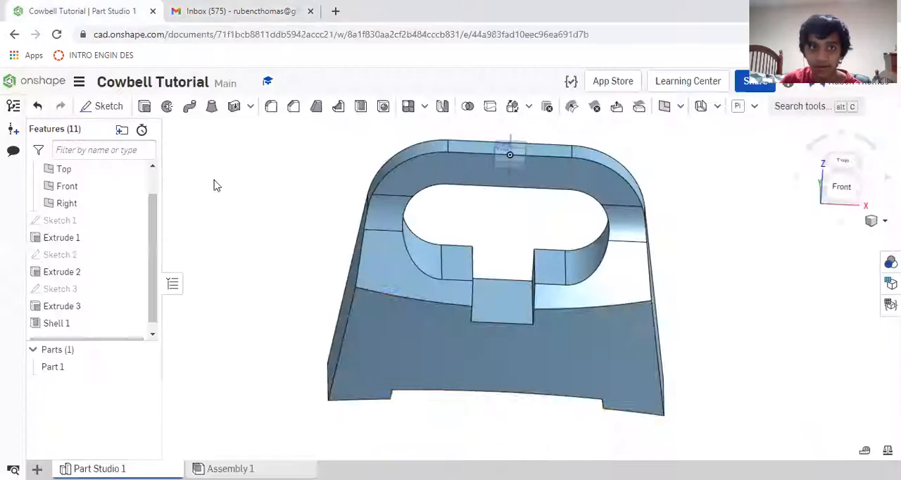
pyautogui.moveTo(511, 457)
pyautogui.mouseDown(button='right')
pyautogui.moveTo(514, 343)
pyautogui.moveTo(497, 346)
pyautogui.mouseUp(button='right')
pyautogui.moveTo(480, 203); pyautogui.dragTo(498, 318, button='right')
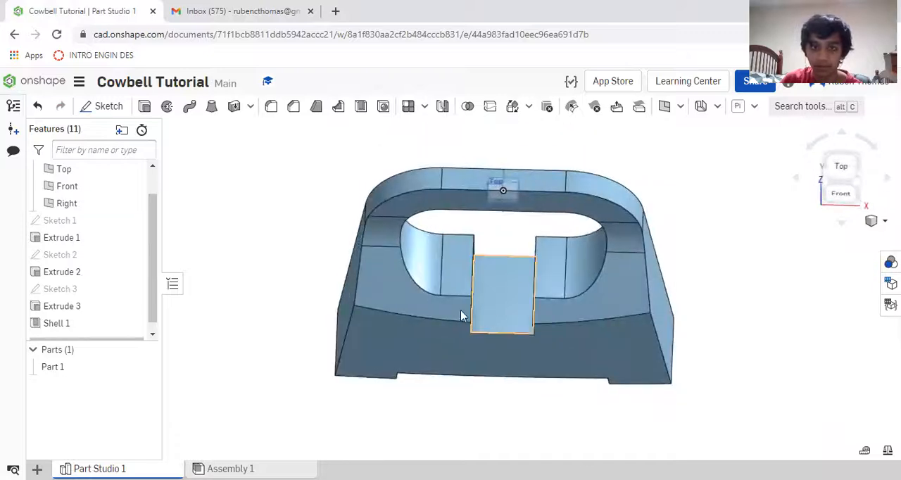
pyautogui.click(271, 12)
pyautogui.moveTo(354, 311)
pyautogui.mouseDown()
pyautogui.moveTo(483, 240)
pyautogui.moveTo(505, 237)
pyautogui.mouseUp()
pyautogui.moveTo(599, 250)
pyautogui.mouseDown()
pyautogui.moveTo(425, 321)
pyautogui.moveTo(421, 227)
pyautogui.moveTo(410, 223)
pyautogui.mouseUp()
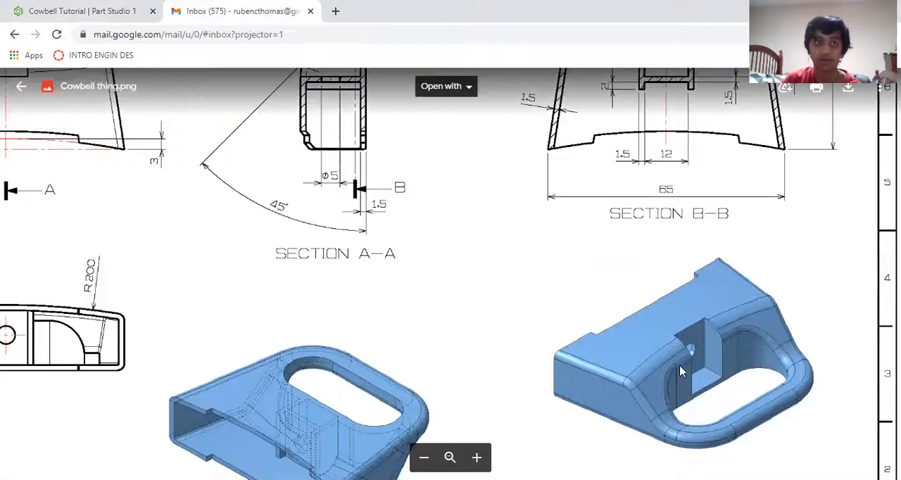
pyautogui.click(40, 10)
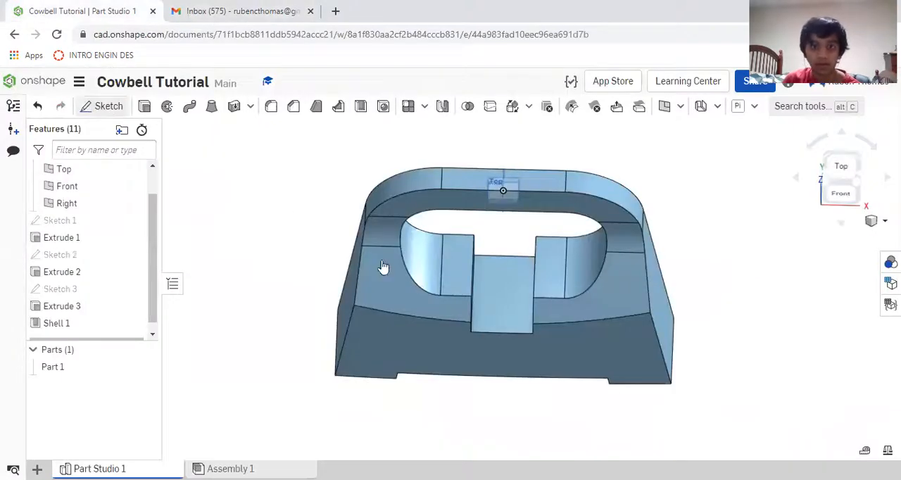
# - Start a sketch on the floor face of the central notch and check section A-A in the reference drawing
pyautogui.hotkey('shift', 's')
pyautogui.click(504, 287)
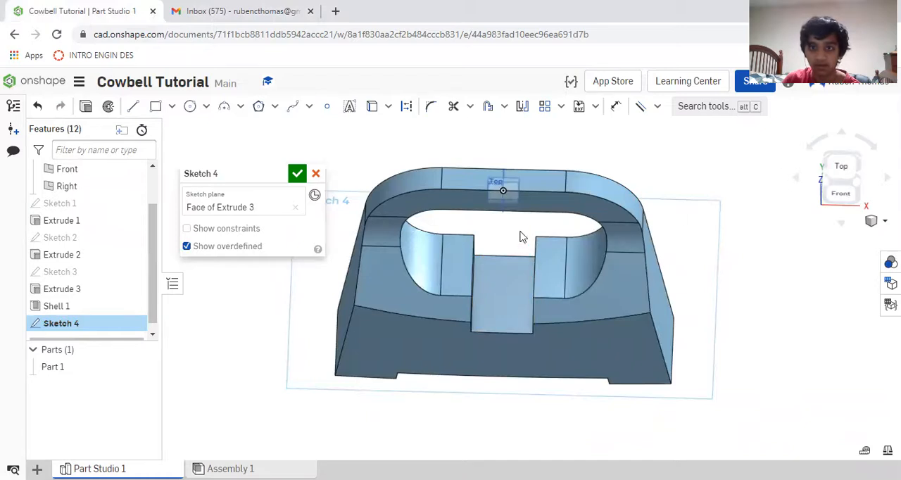
pyautogui.scroll(-1, 513, 283)
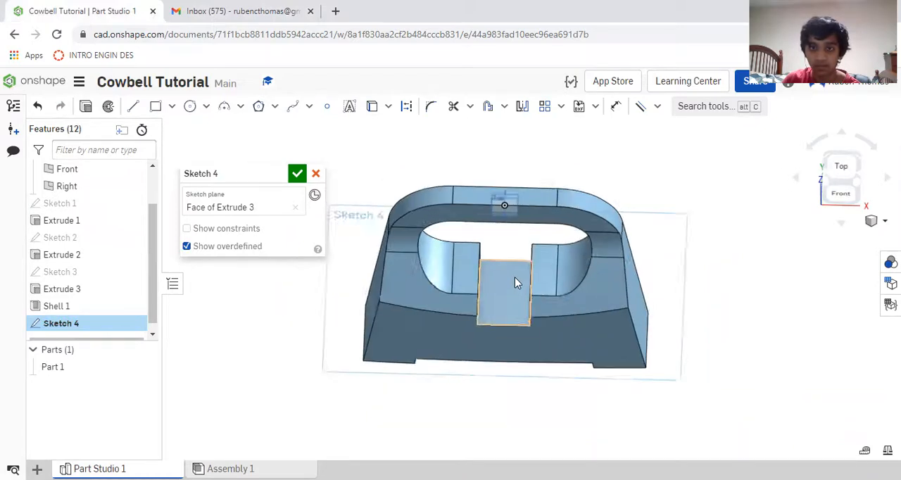
pyautogui.scroll(5, 515, 277)
pyautogui.moveTo(449, 286); pyautogui.dragTo(467, 218, button='middle')
pyautogui.hotkey('ctrl', 'Tab')
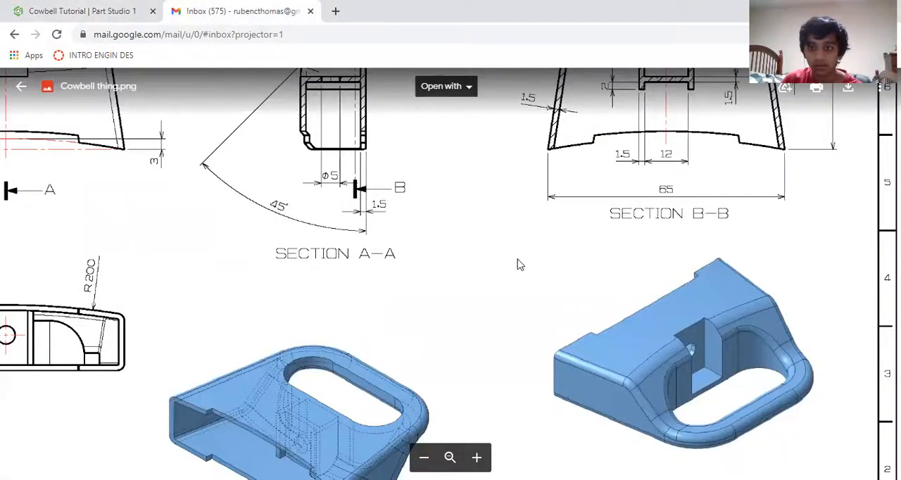
pyautogui.moveTo(156, 262)
pyautogui.mouseDown()
pyautogui.moveTo(334, 358)
pyautogui.moveTo(345, 405)
pyautogui.mouseUp()
pyautogui.moveTo(555, 275); pyautogui.dragTo(503, 307)
pyautogui.scroll(3, 504, 308)
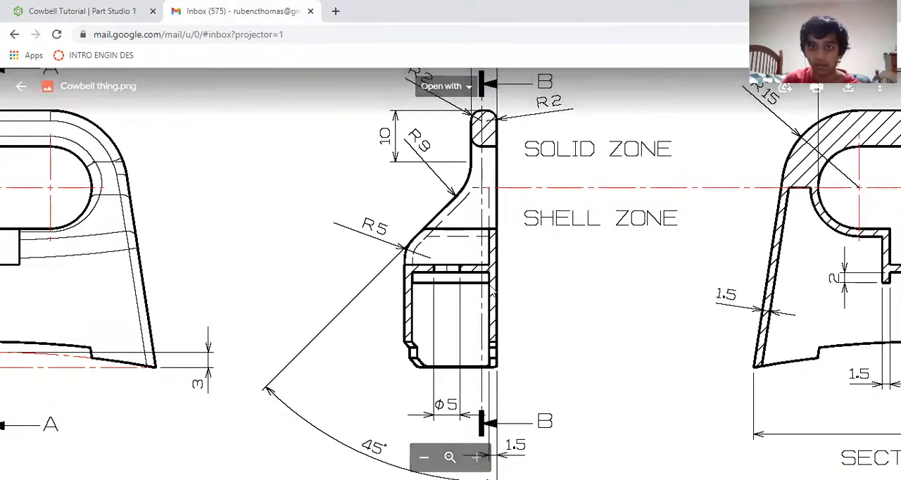
pyautogui.click(105, 12)
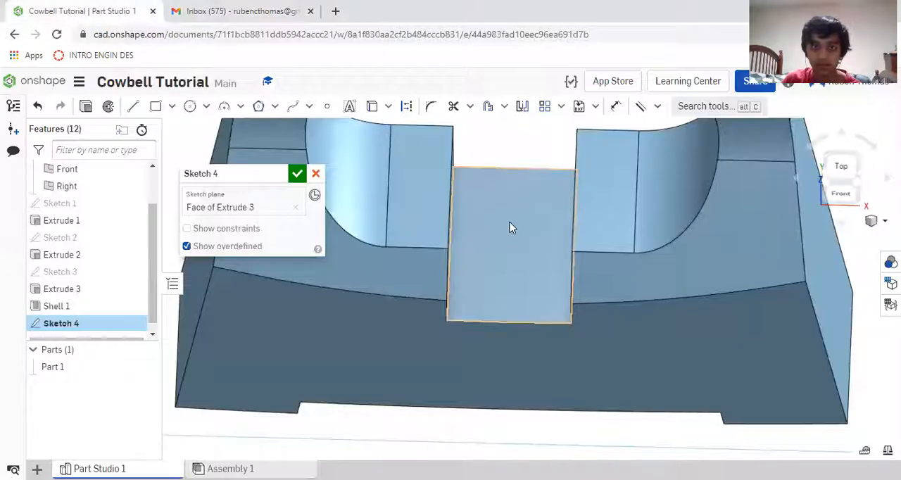
# - Sketch a corner rectangle along the notch floor's back edge, spanning the notch's full width, and set its depth to 1.5
pyautogui.moveTo(503, 186); pyautogui.dragTo(500, 233, button='middle')
pyautogui.click(156, 106)
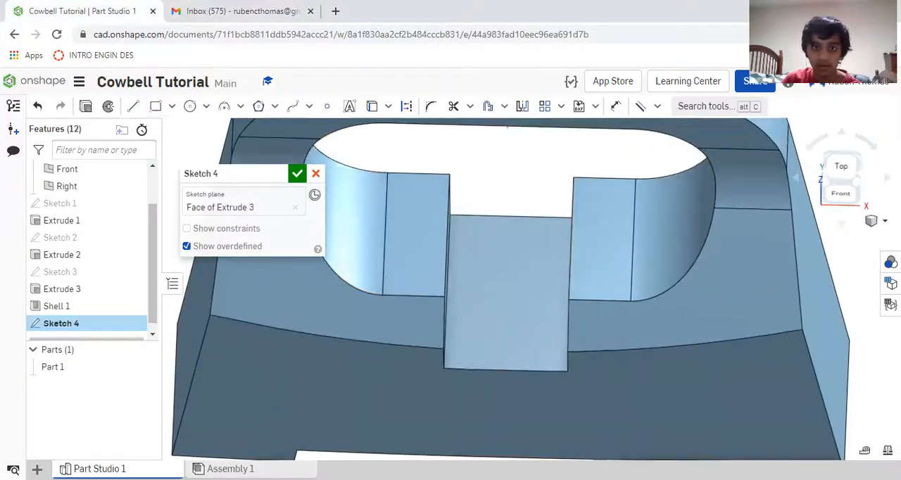
pyautogui.click(451, 216)
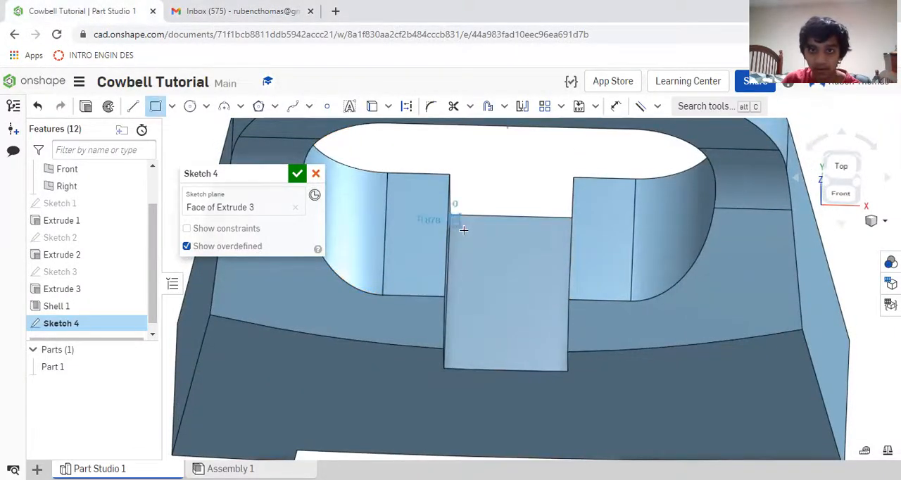
pyautogui.click(575, 243)
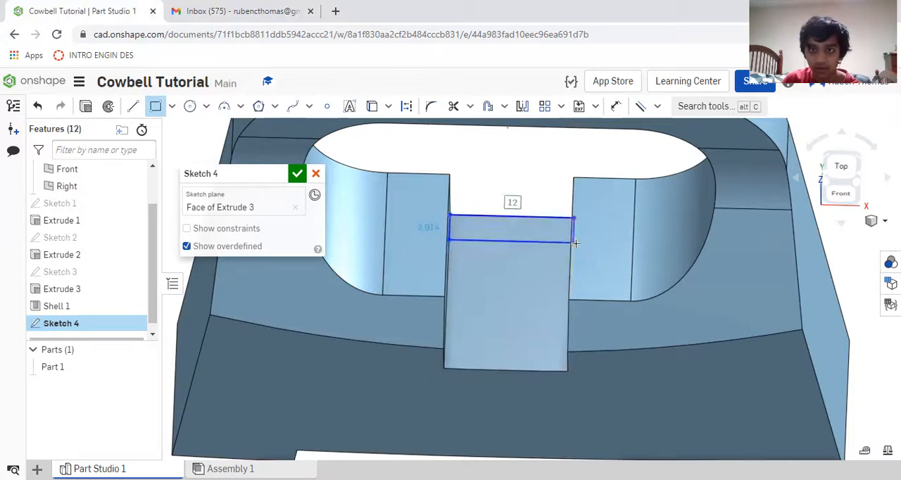
pyautogui.doubleClick(426, 227)
pyautogui.write('1.5')
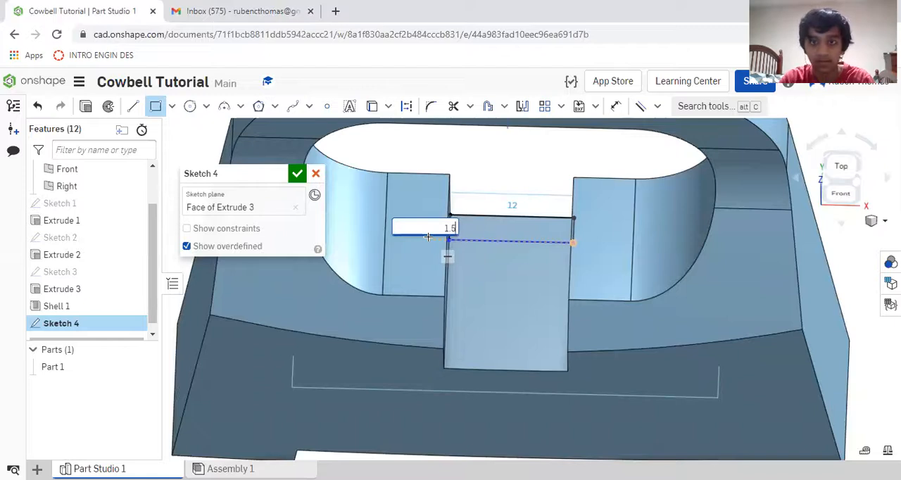
pyautogui.press('Return')
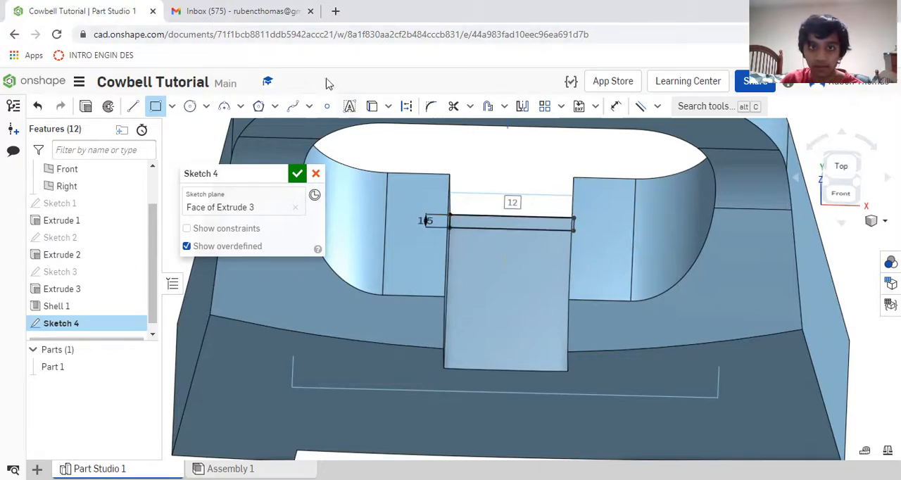
# - Examine section A-A, the bottom view and the 3D views in the reference drawing for the notch's hole and walls
pyautogui.click(239, 10)
pyautogui.scroll(-3, 562, 326)
pyautogui.scroll(3, 415, 261)
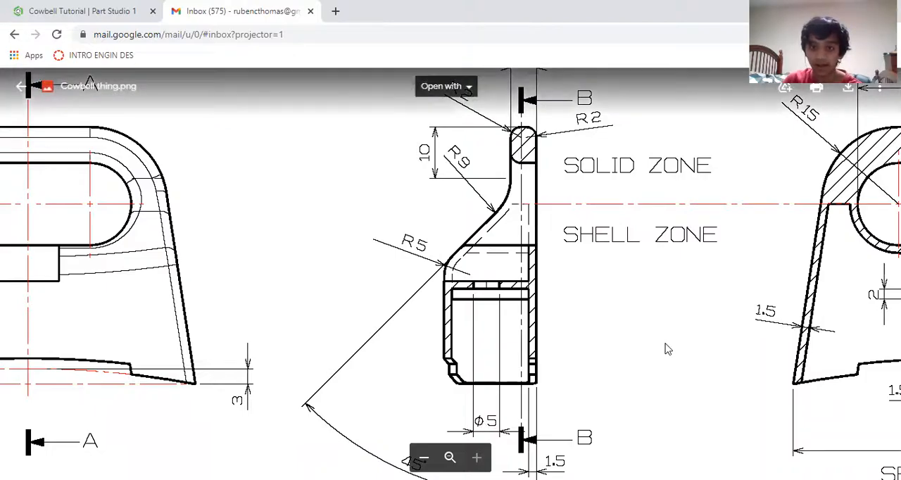
pyautogui.moveTo(609, 381)
pyautogui.mouseDown()
pyautogui.moveTo(629, 302)
pyautogui.moveTo(542, 170)
pyautogui.mouseUp()
pyautogui.scroll(-2, 545, 169)
pyautogui.moveTo(113, 354)
pyautogui.mouseDown()
pyautogui.moveTo(156, 307)
pyautogui.moveTo(260, 311)
pyautogui.mouseUp()
pyautogui.scroll(-3, 155, 306)
pyautogui.scroll(5, 165, 311)
pyautogui.scroll(1, 262, 309)
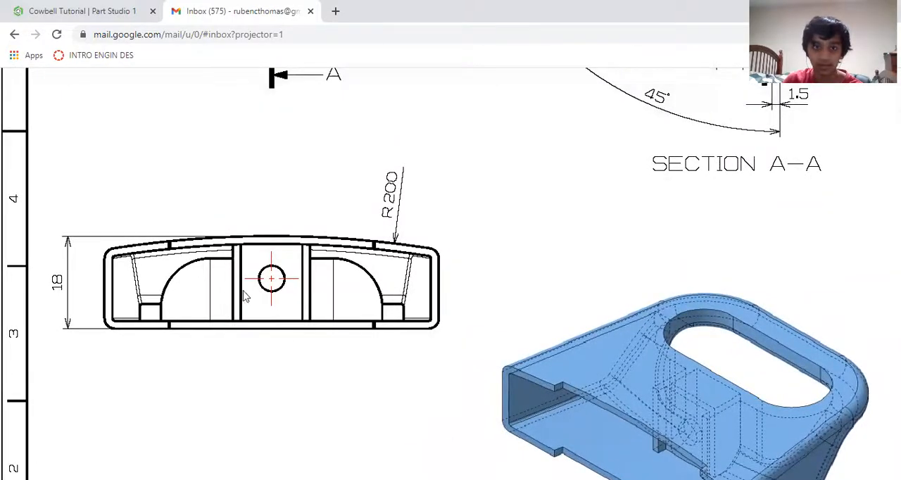
pyautogui.moveTo(292, 297); pyautogui.dragTo(228, 314)
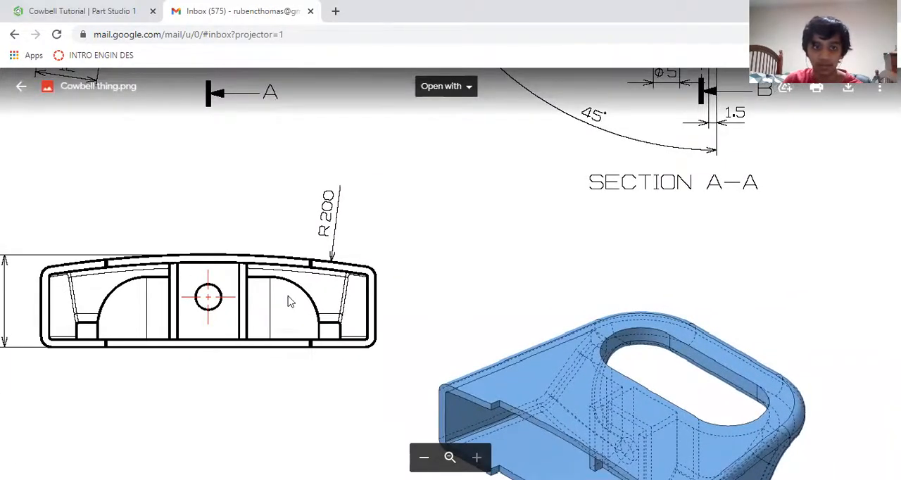
pyautogui.scroll(-1, 291, 301)
pyautogui.moveTo(626, 258)
pyautogui.mouseDown()
pyautogui.moveTo(520, 316)
pyautogui.moveTo(467, 368)
pyautogui.mouseUp()
pyautogui.scroll(-1, 514, 354)
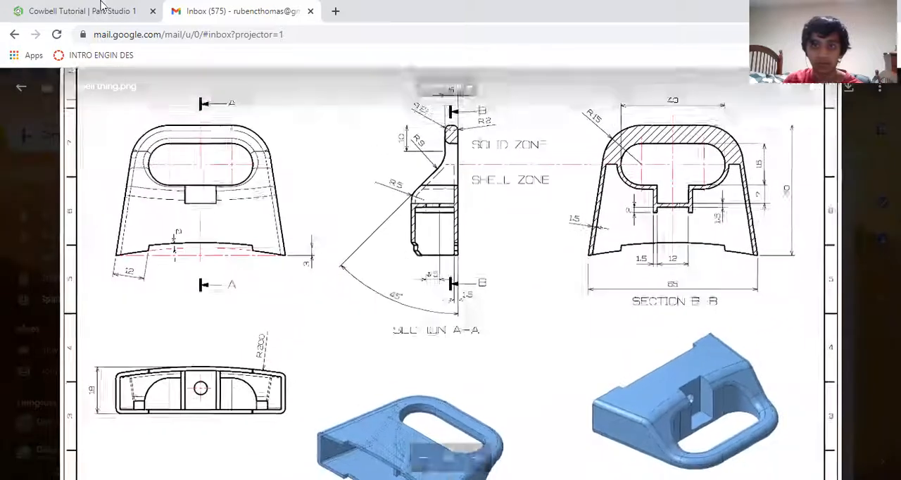
pyautogui.click(93, 10)
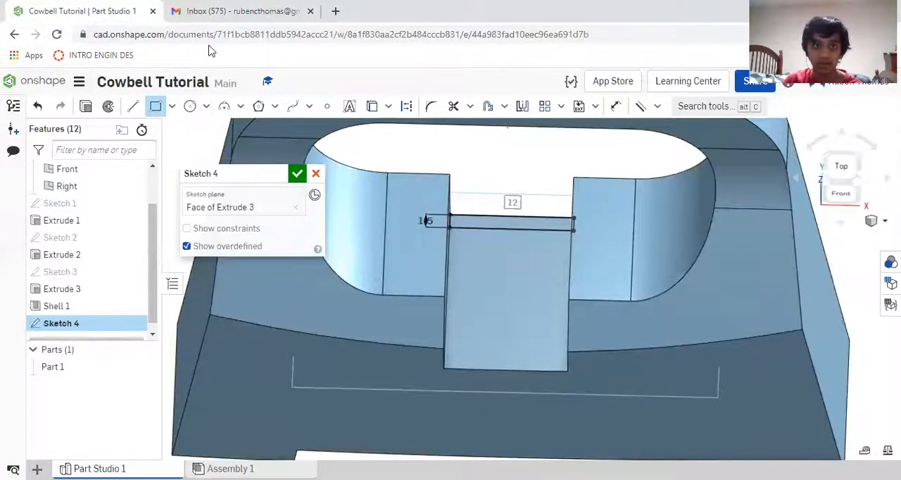
# - Sketch a circle of diameter 5 near the middle of the notch floor face
pyautogui.click(190, 105)
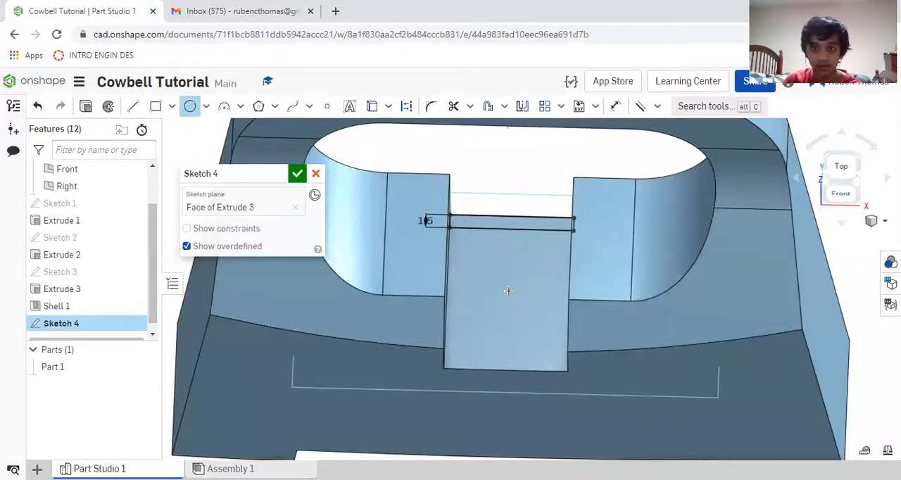
pyautogui.click(507, 291)
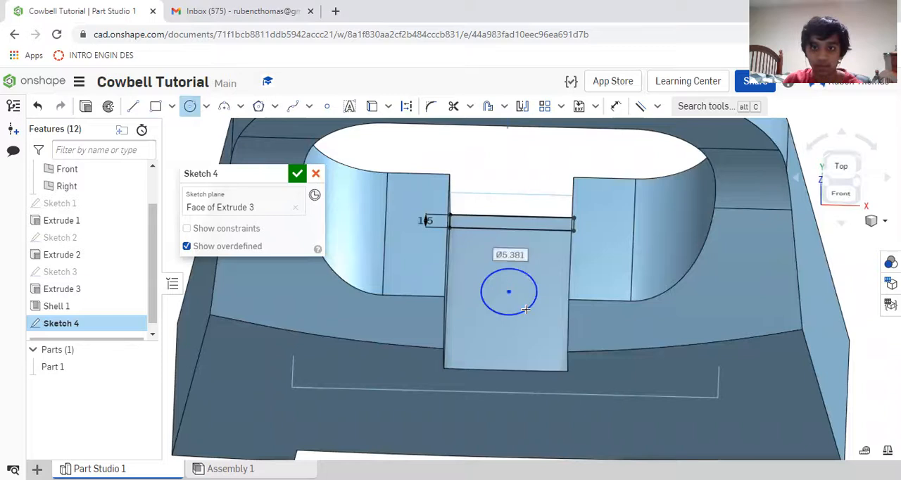
pyautogui.write('5')
pyautogui.press('Return')
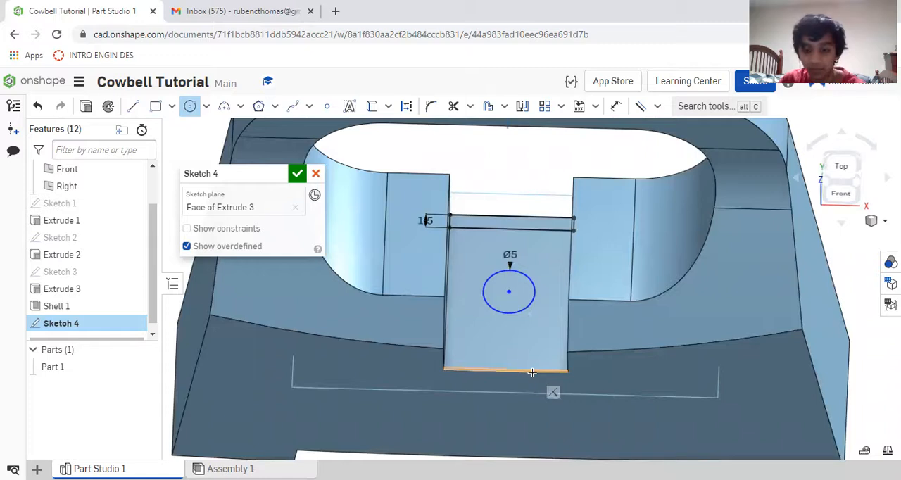
# - Draw vertical construction lines from the circle to the midpoints of the rectangle's front edge and the notch floor's front edge
pyautogui.press('l')
pyautogui.press('d')
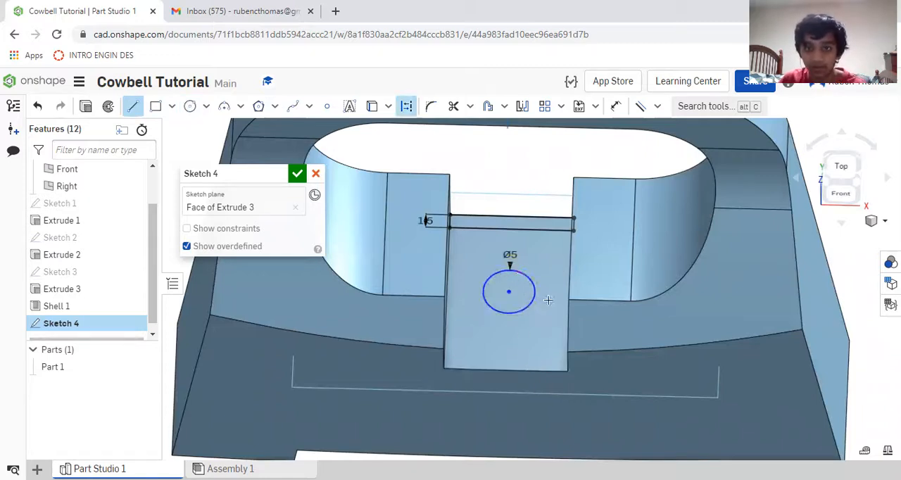
pyautogui.click(511, 230)
pyautogui.press('Escape')
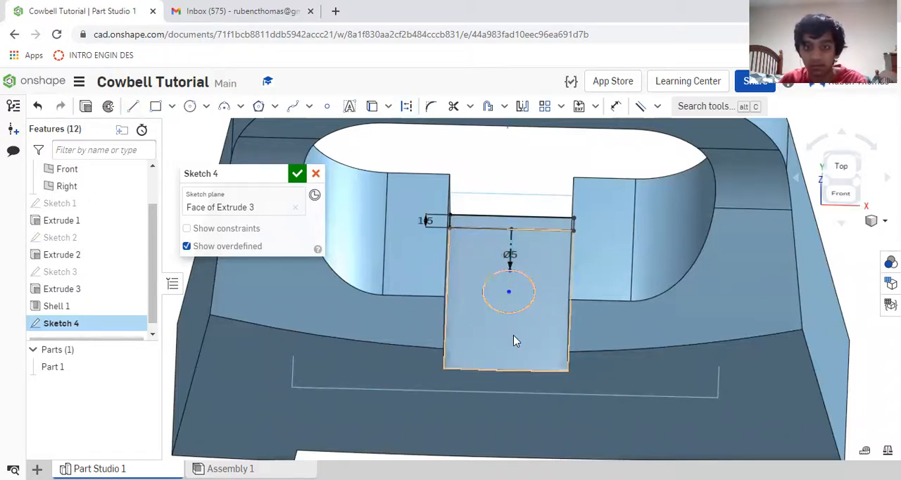
pyautogui.click(505, 371)
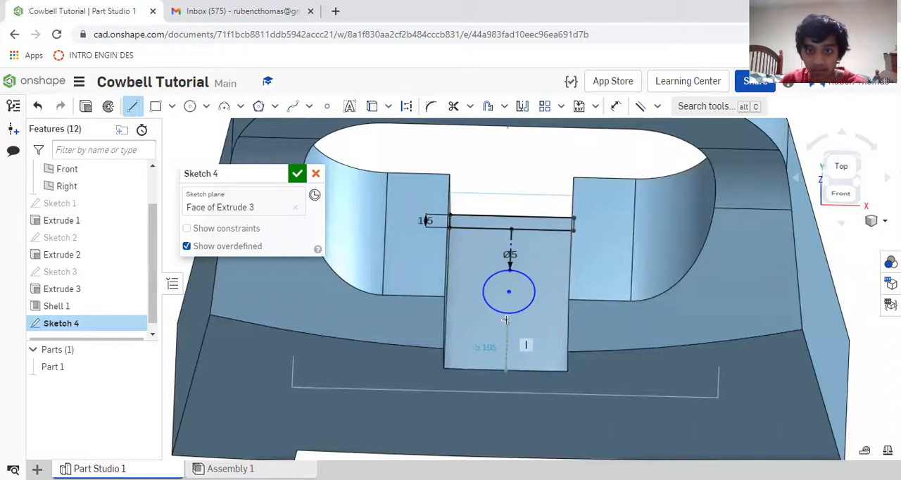
pyautogui.click(521, 328)
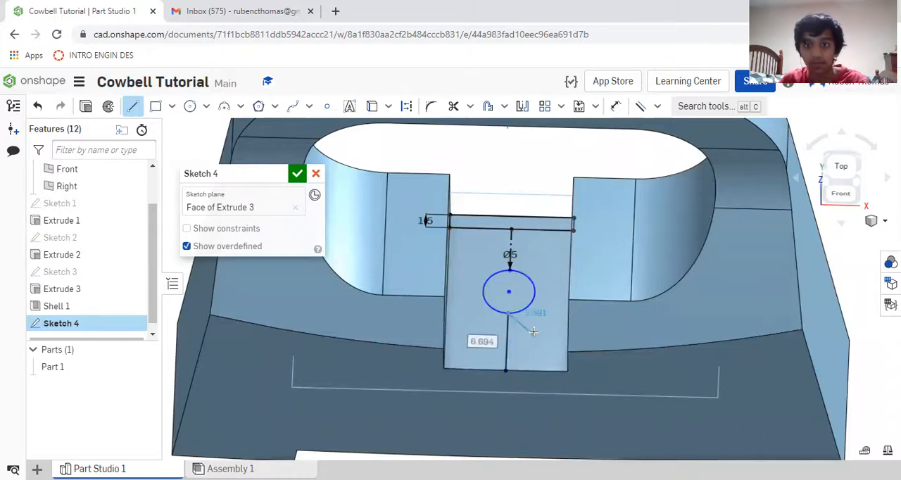
pyautogui.press('Escape')
pyautogui.click(507, 340)
pyautogui.press('q')
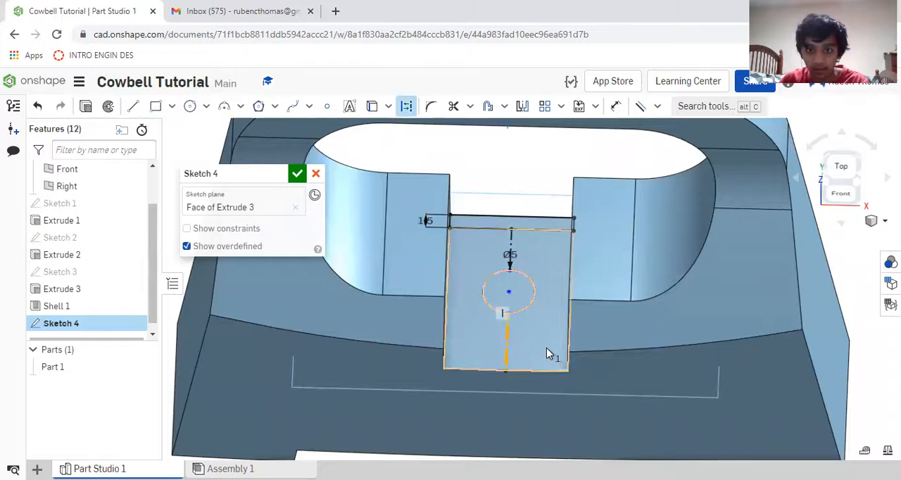
# - Make the two construction lines equal to center the circle and accept the sketch
pyautogui.press('l')
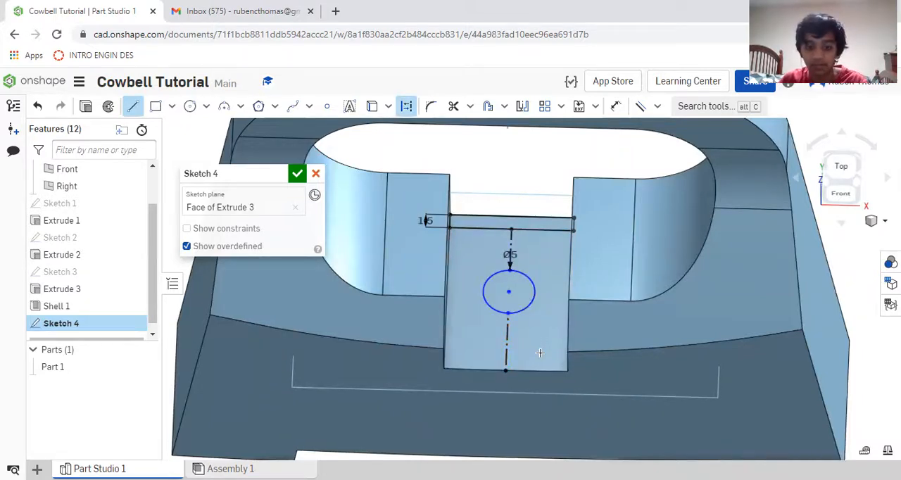
pyautogui.press('e')
pyautogui.click(513, 251)
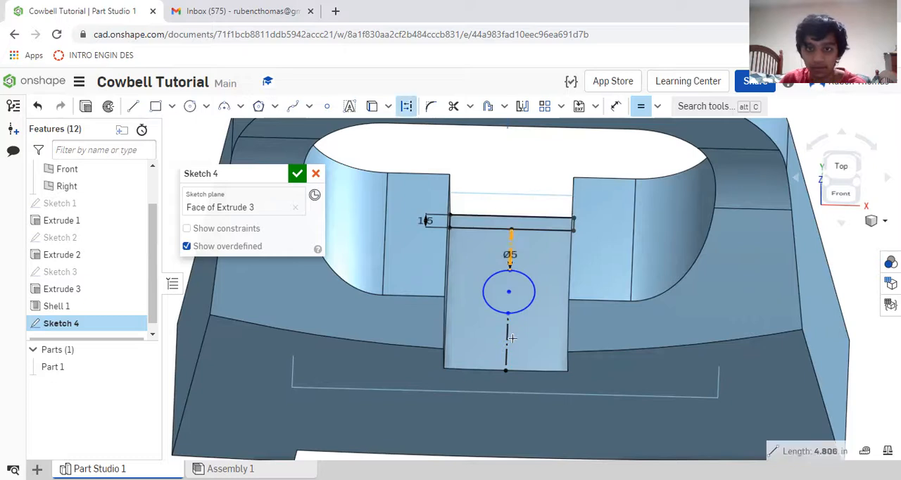
pyautogui.click(505, 345)
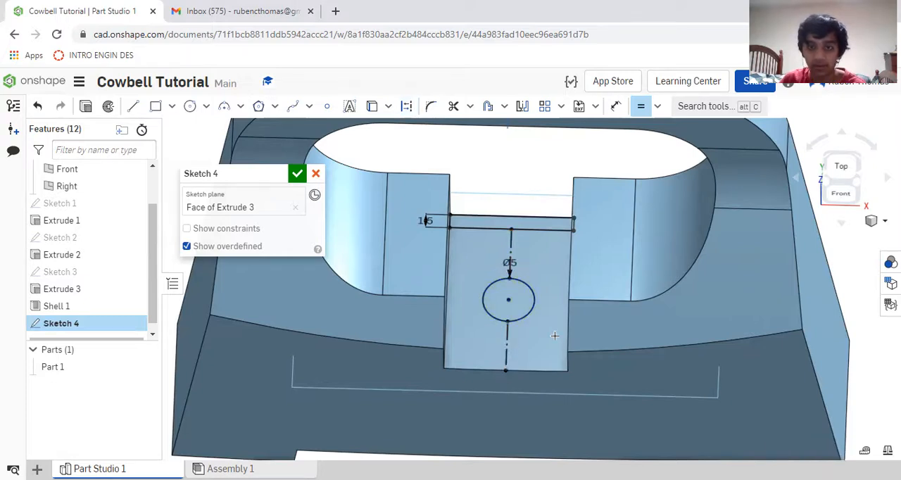
pyautogui.press('Escape')
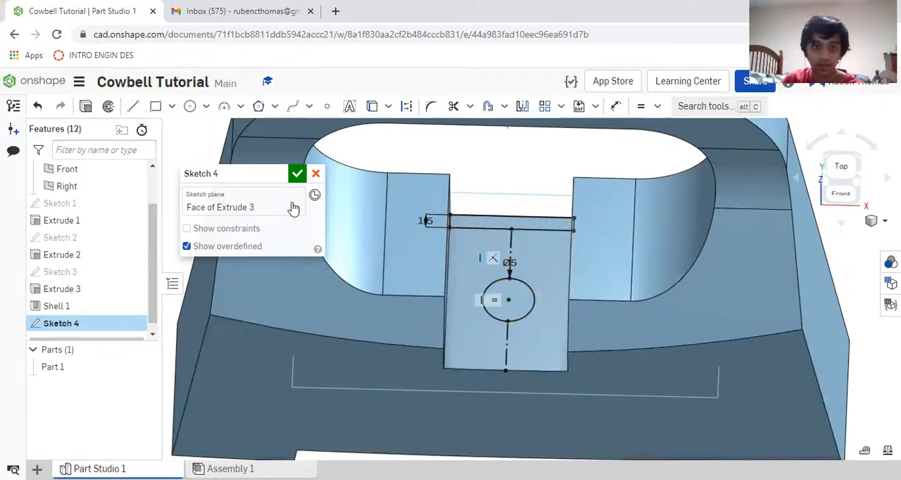
pyautogui.click(297, 174)
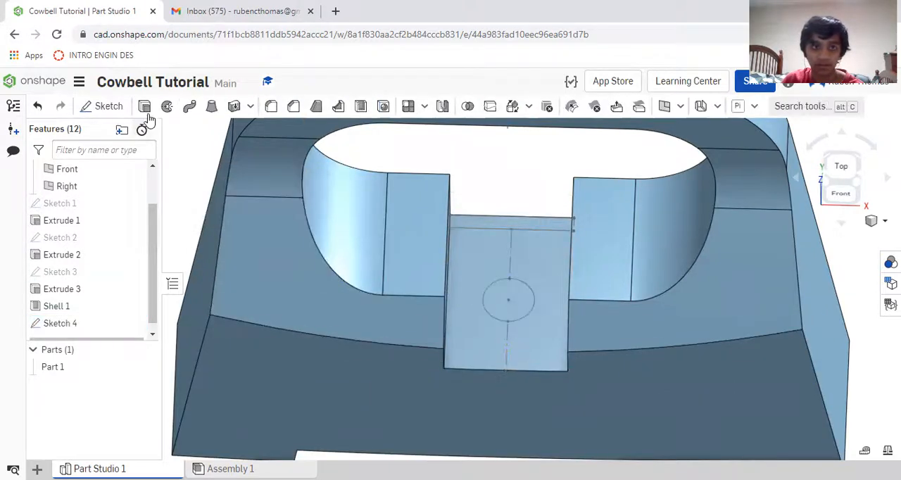
# - Extrude the narrow rectangle of the notch sketch as added material up to the slot's flat wall face to close the notch
pyautogui.click(532, 228)
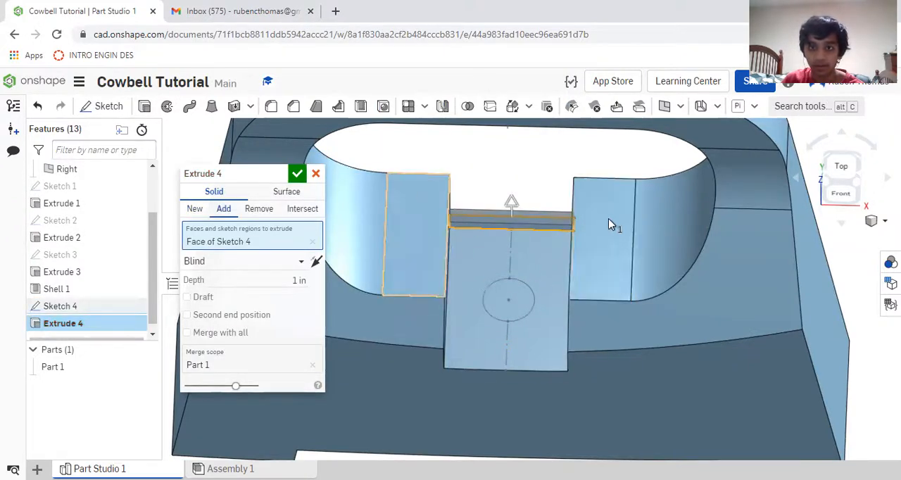
pyautogui.click(216, 266)
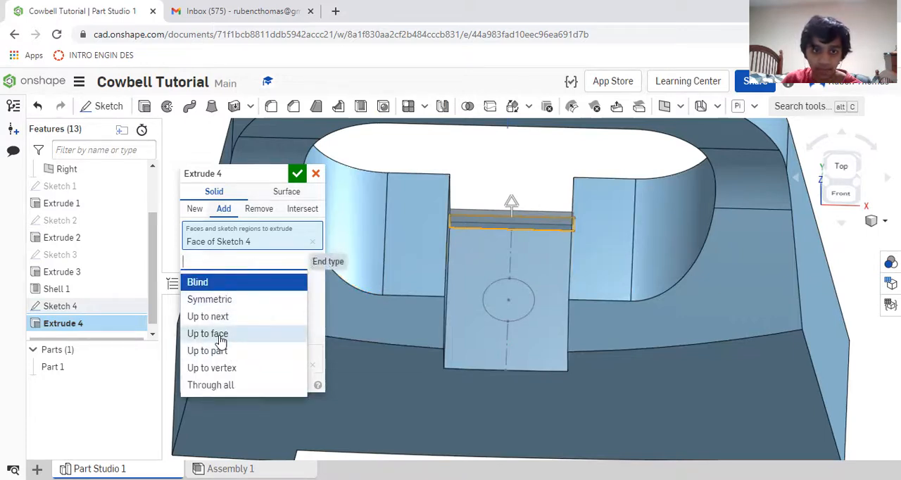
pyautogui.click(255, 336)
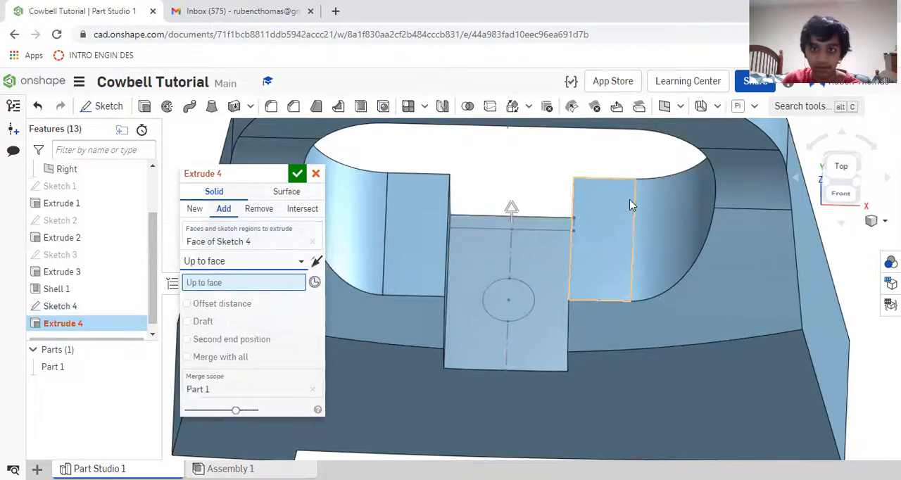
pyautogui.click(608, 213)
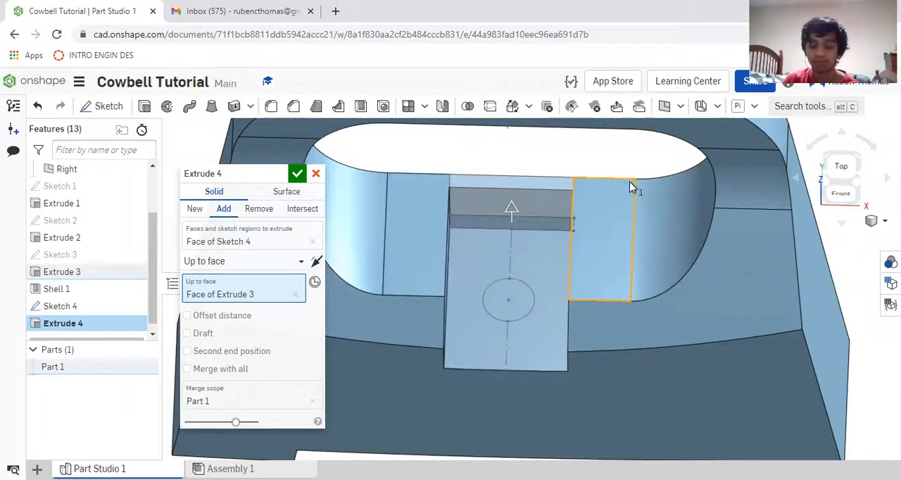
pyautogui.click(298, 174)
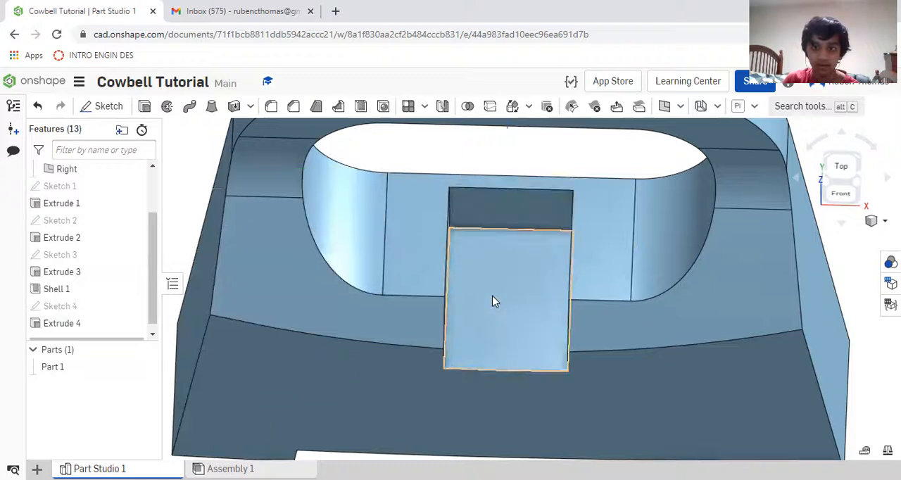
# - Show the notch sketch again and cut its circle through all, downward through the notch floor
pyautogui.click(134, 307)
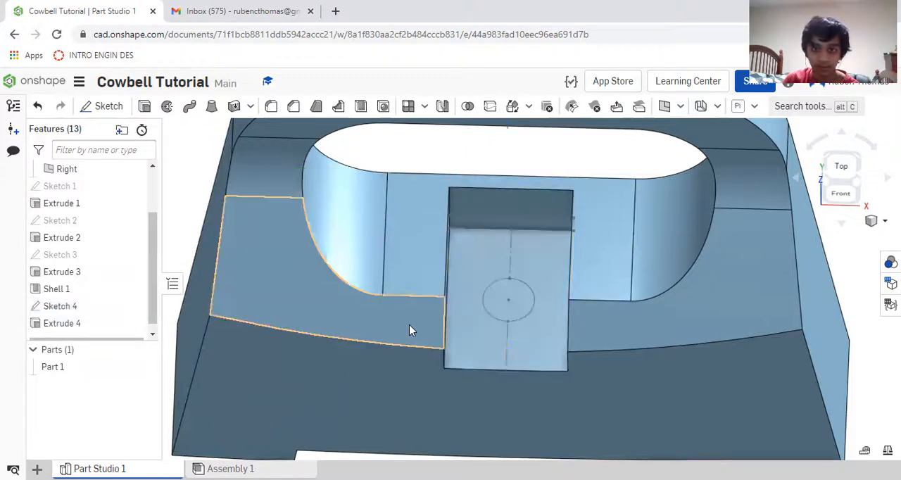
pyautogui.click(106, 106)
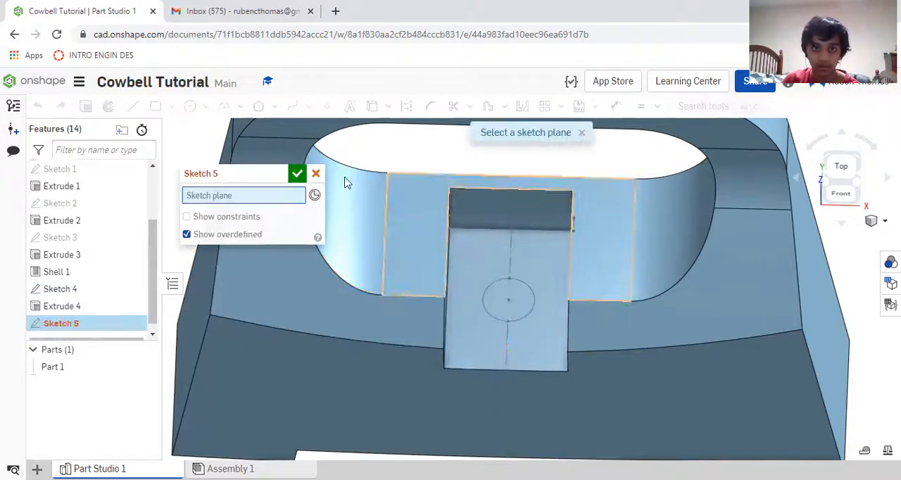
pyautogui.click(315, 174)
pyautogui.click(143, 106)
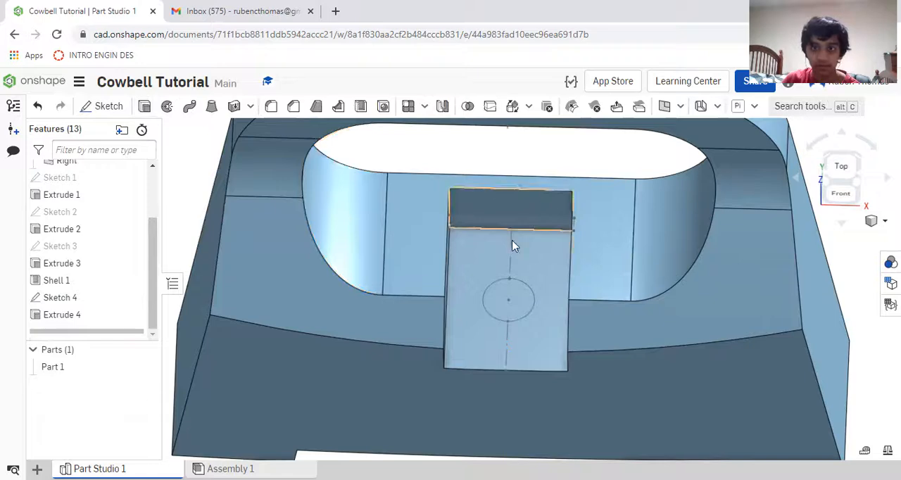
pyautogui.click(522, 299)
pyautogui.scroll(-2, 550, 350)
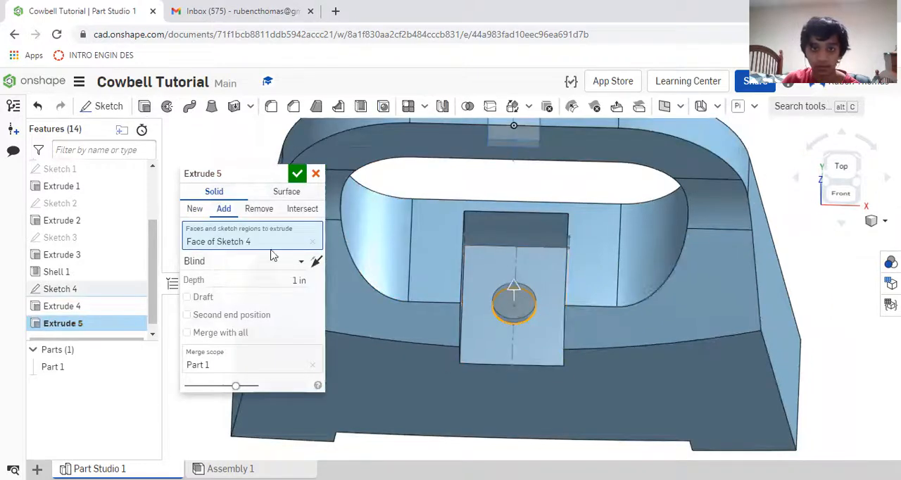
pyautogui.click(316, 261)
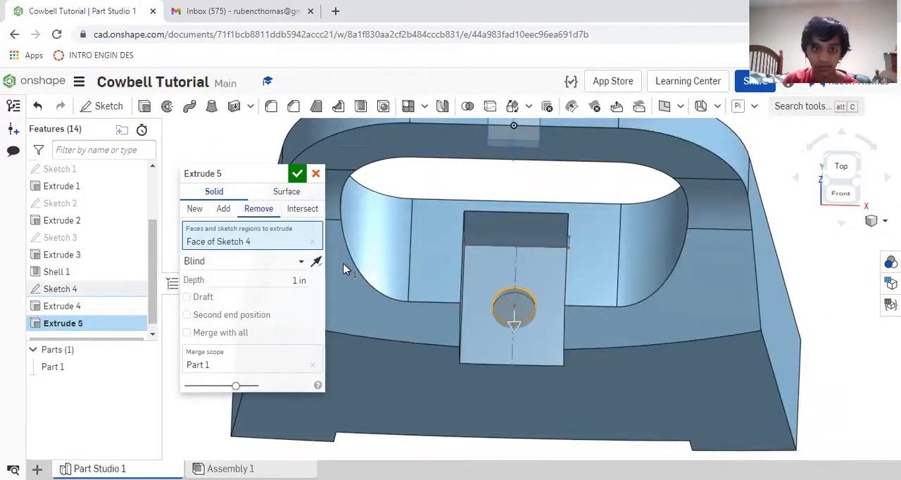
pyautogui.moveTo(544, 279)
pyautogui.mouseDown(button='right')
pyautogui.moveTo(554, 198)
pyautogui.moveTo(547, 249)
pyautogui.moveTo(530, 273)
pyautogui.mouseUp(button='right')
pyautogui.click(314, 266)
pyautogui.moveTo(504, 308); pyautogui.dragTo(510, 226, button='right')
pyautogui.click(222, 266)
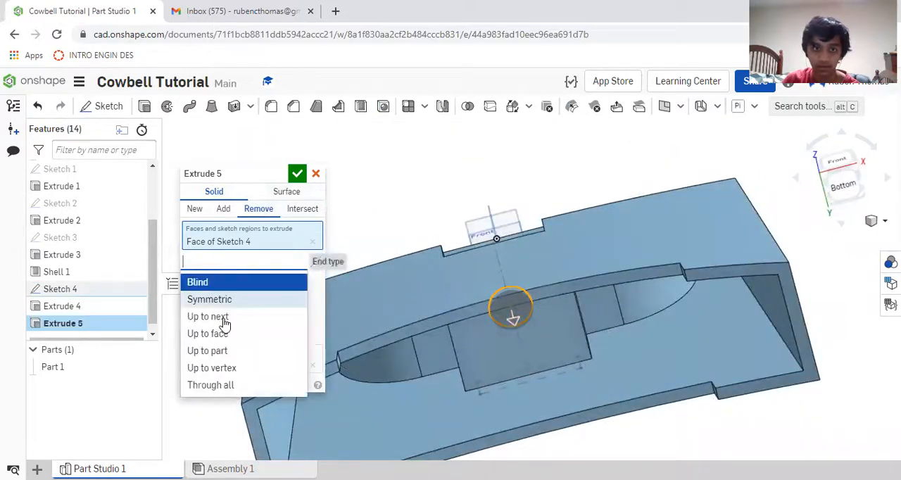
pyautogui.click(227, 387)
pyautogui.moveTo(604, 294); pyautogui.dragTo(479, 275, button='right')
pyautogui.click(297, 173)
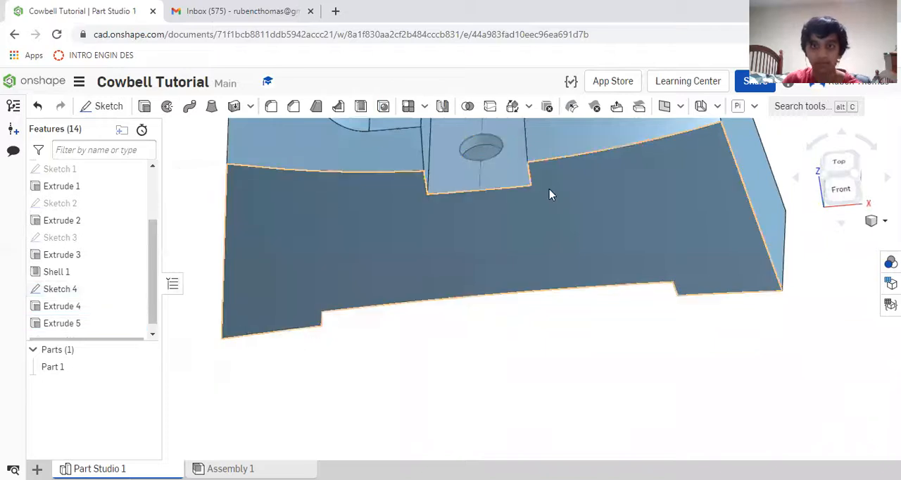
# - Switch to the reference drawing in Gmail and examine the bottom view and sections A-A and B-B for the ribs under the notch
pyautogui.moveTo(549, 195); pyautogui.dragTo(557, 331, button='right')
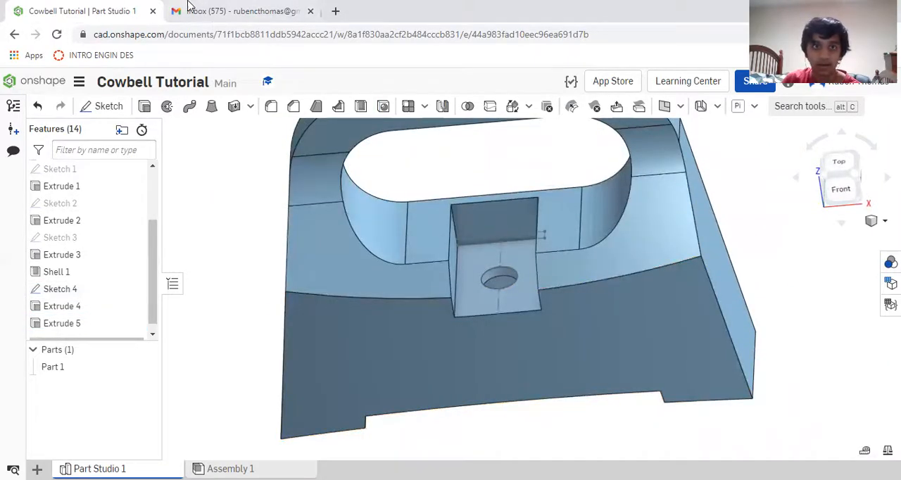
pyautogui.click(244, 12)
pyautogui.scroll(-3, 296, 355)
pyautogui.scroll(5, 289, 353)
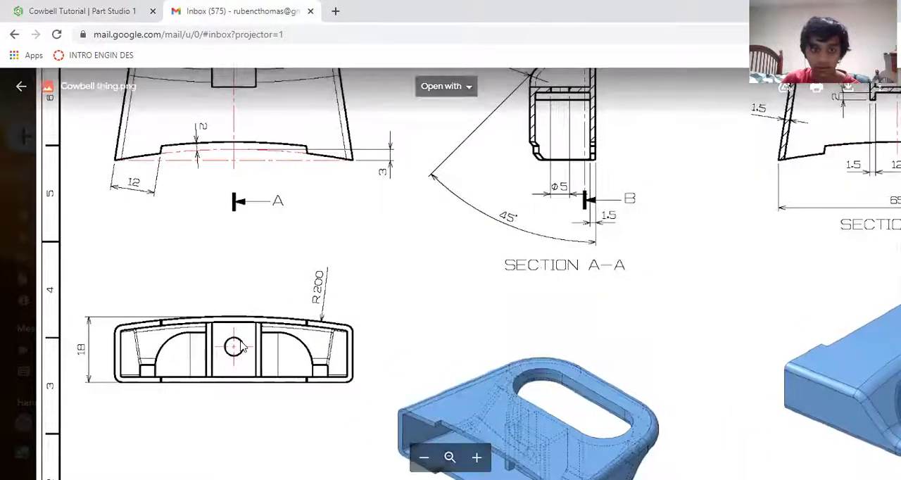
pyautogui.moveTo(608, 253)
pyautogui.mouseDown()
pyautogui.moveTo(452, 328)
pyautogui.moveTo(454, 366)
pyautogui.mouseUp()
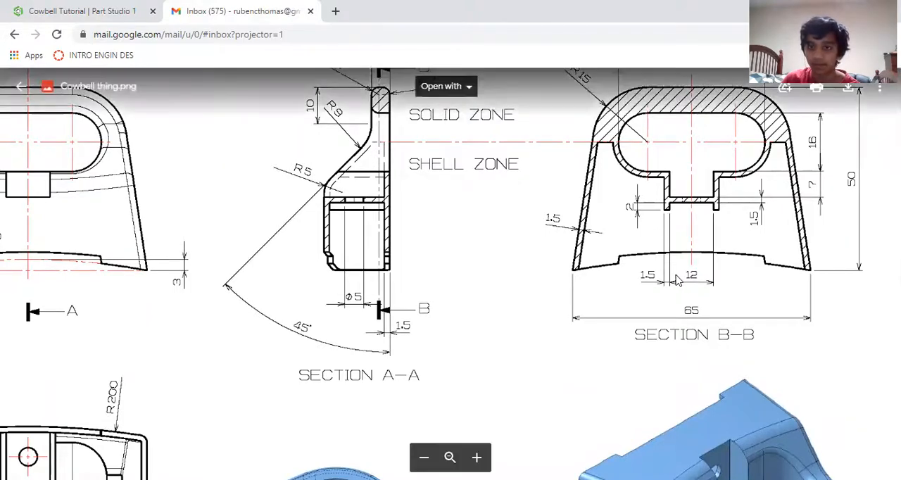
pyautogui.moveTo(325, 373); pyautogui.dragTo(426, 284)
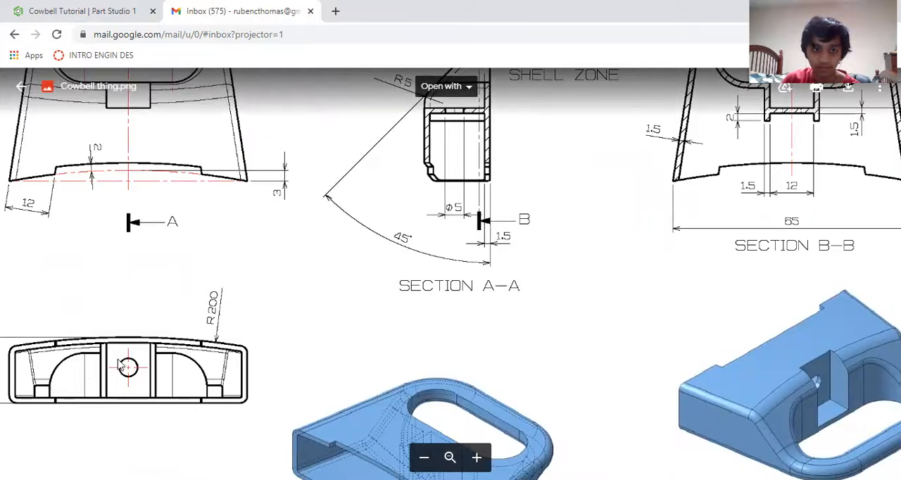
pyautogui.moveTo(818, 120); pyautogui.dragTo(799, 147)
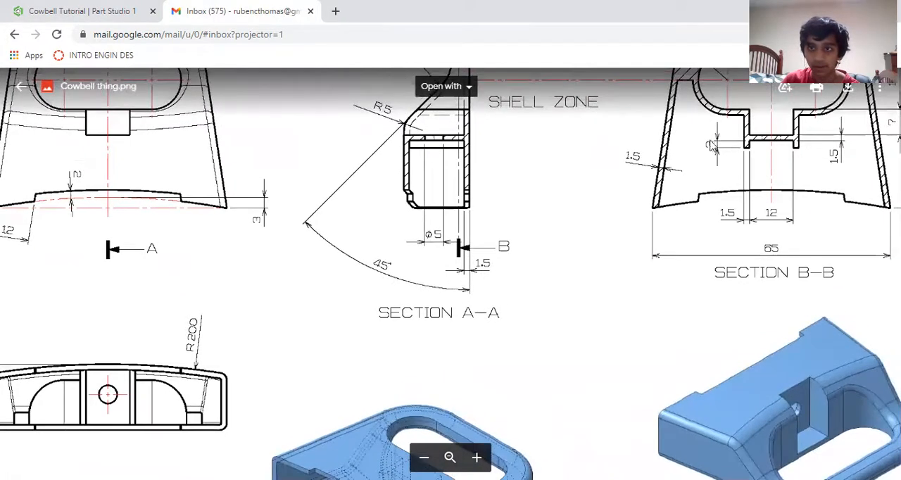
# - Back in Onshape, sketch a rectangle about 2.6 in wide on the underside of the notch floor, along its left edge
pyautogui.click(81, 11)
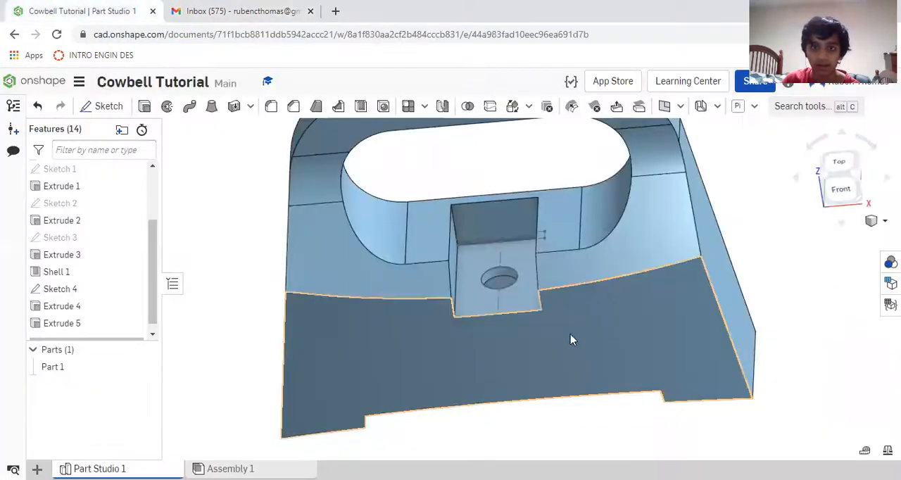
pyautogui.moveTo(515, 434); pyautogui.dragTo(513, 342, button='right')
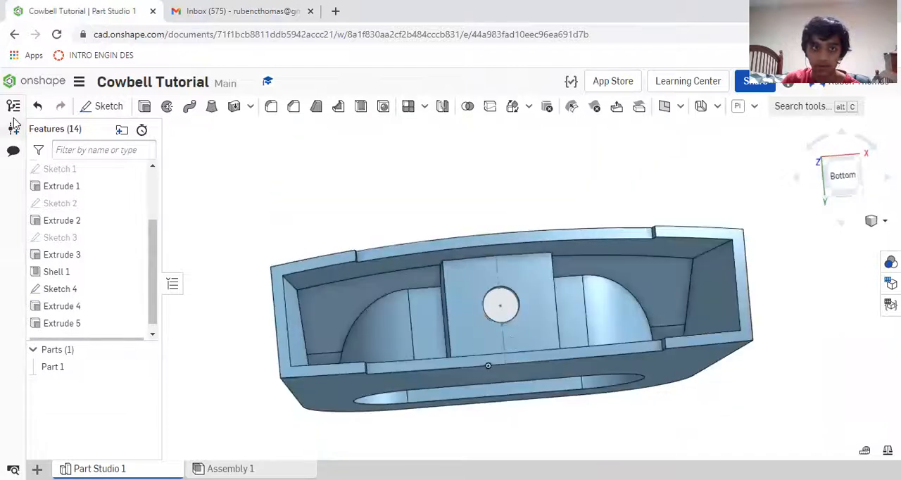
pyautogui.click(107, 105)
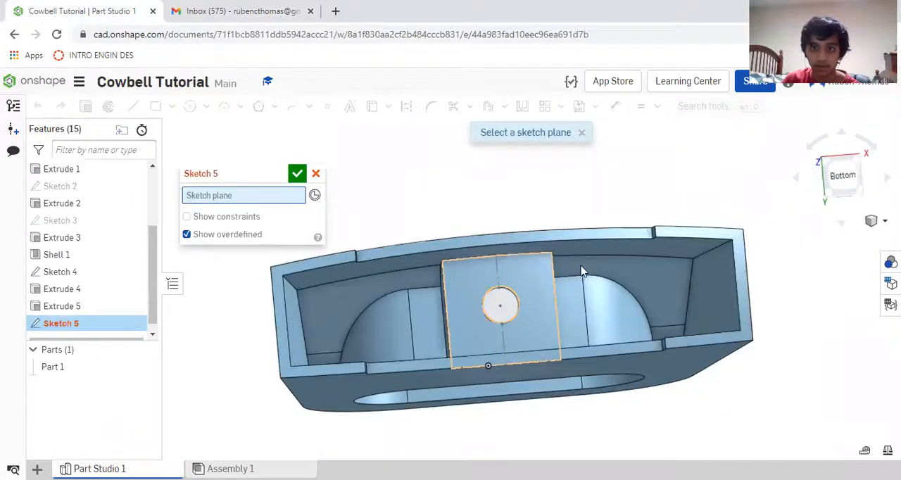
pyautogui.click(592, 272)
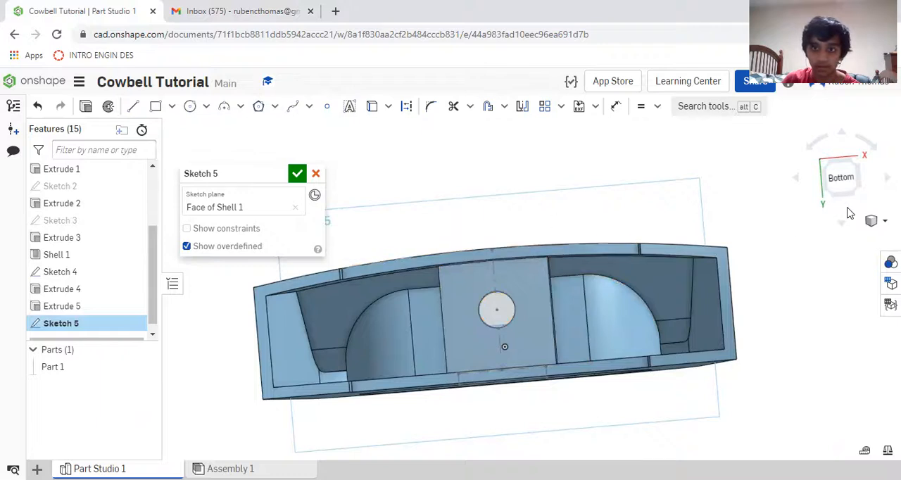
pyautogui.scroll(5, 450, 330)
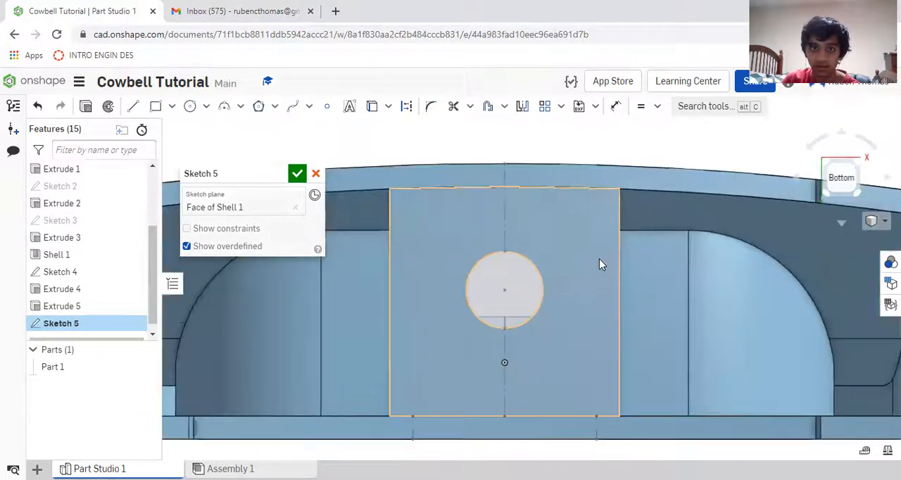
pyautogui.moveTo(599, 258); pyautogui.dragTo(633, 211, button='middle')
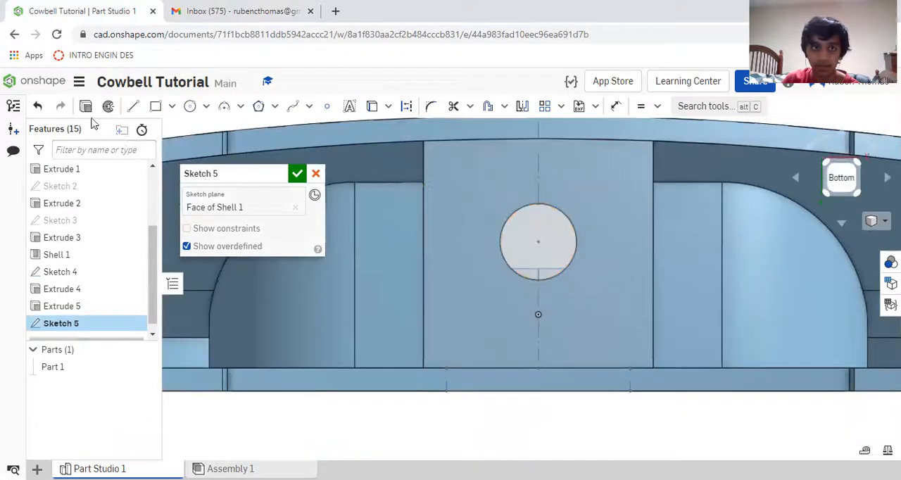
pyautogui.click(423, 367)
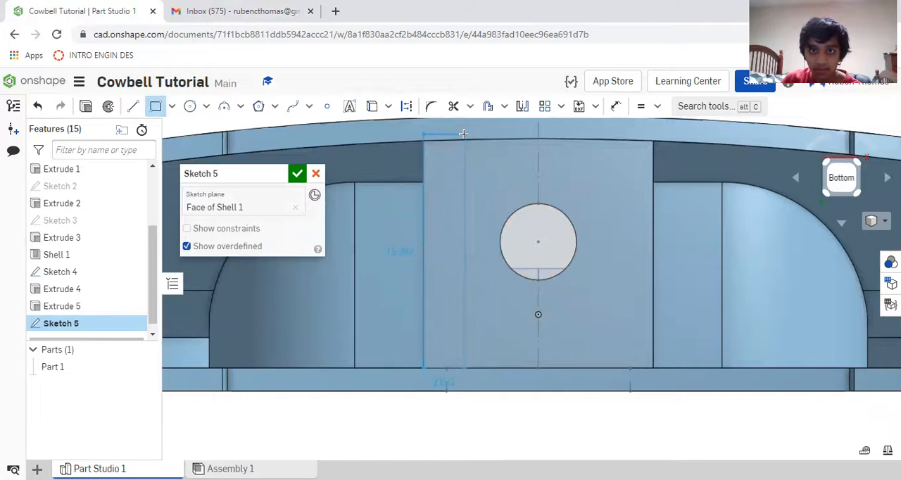
pyautogui.click(464, 134)
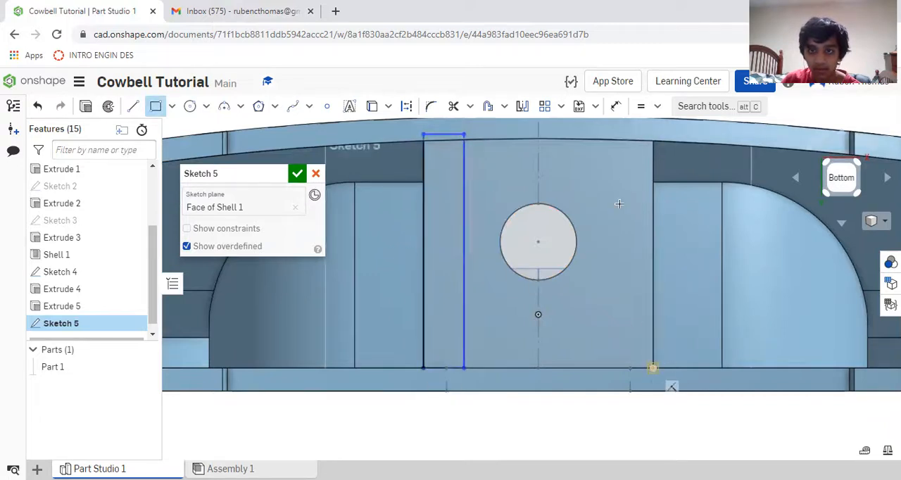
pyautogui.click(653, 368)
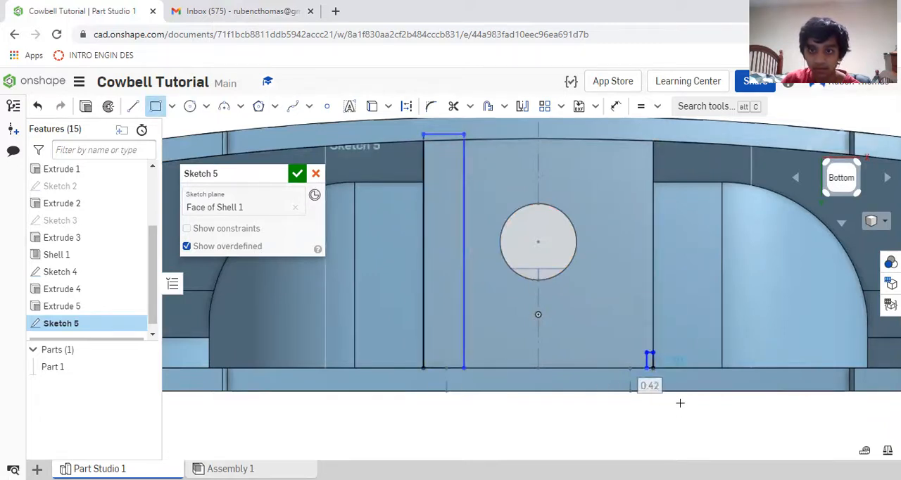
pyautogui.scroll(5, 632, 367)
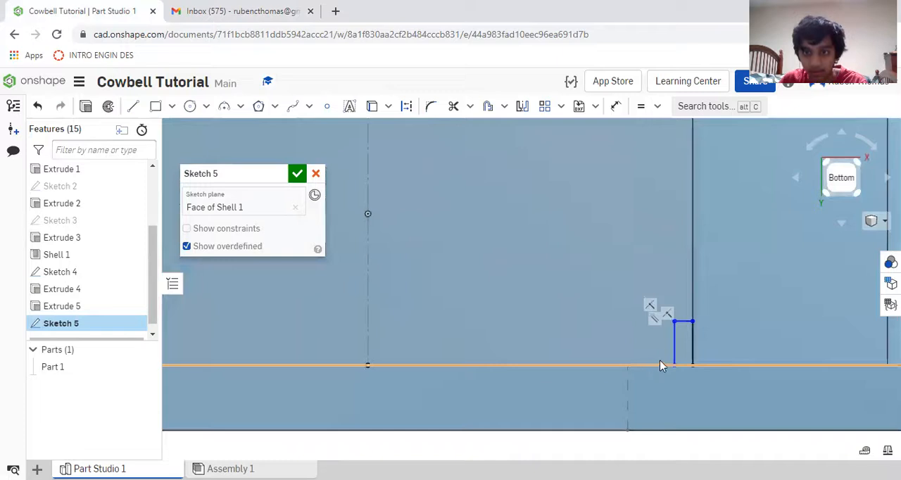
pyautogui.click(693, 321)
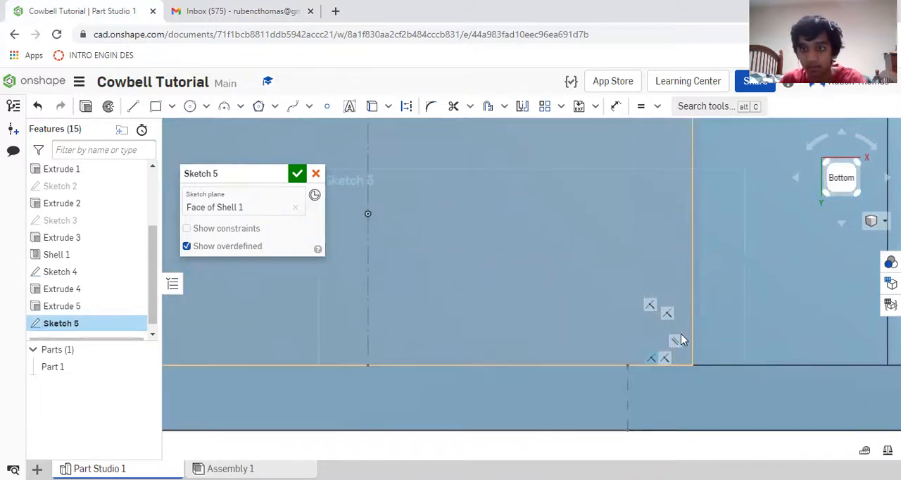
pyautogui.scroll(-5, 654, 345)
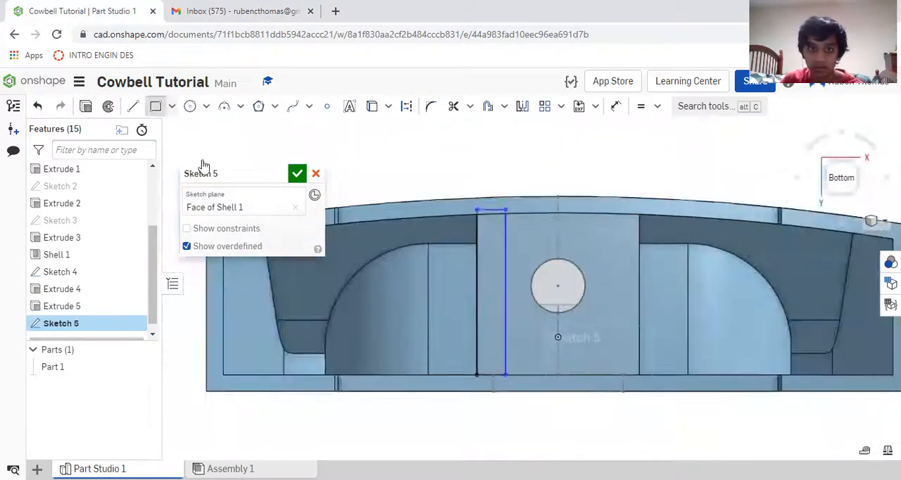
# - Draw a second rectangle about 15.6 in tall along the right edge of the notch floor's underside
pyautogui.click(639, 374)
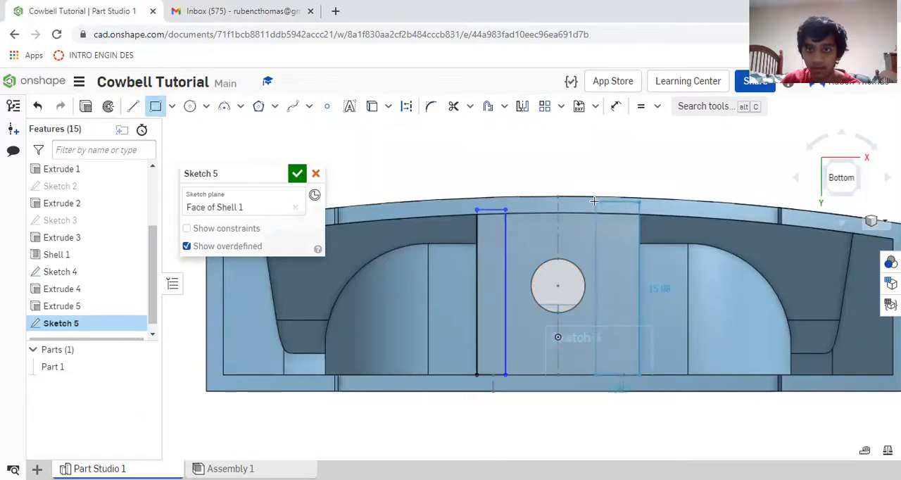
pyautogui.click(595, 207)
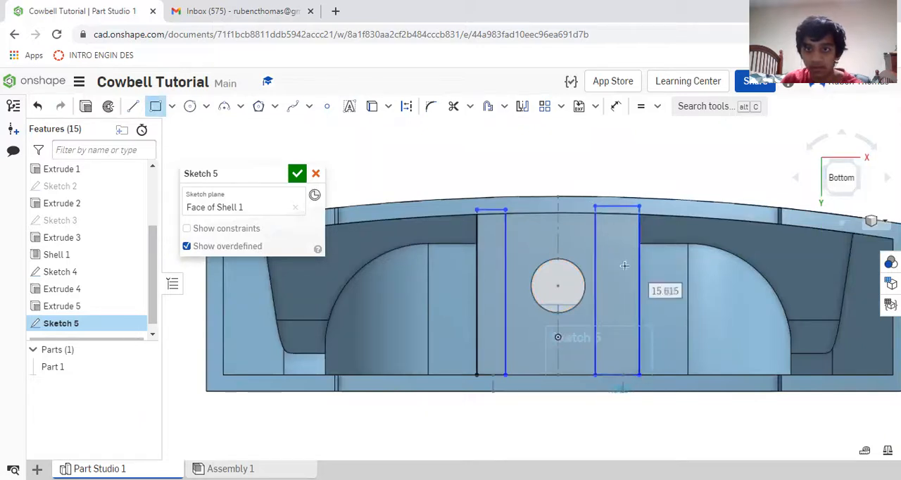
pyautogui.press('s')
pyautogui.press('d')
pyautogui.press('Escape')
pyautogui.press('Escape')
# - Dimension the left rectangle's width to 1.5 in
pyautogui.press('d')
pyautogui.click(504, 316)
pyautogui.click(478, 309)
pyautogui.click(493, 309)
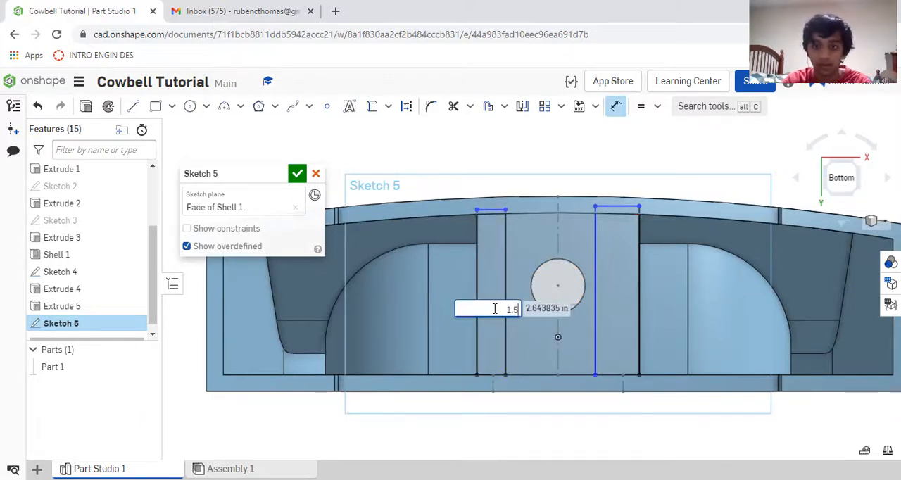
pyautogui.write('1.5')
pyautogui.press('Return')
# - Apply an Equal constraint so the right rectangle takes the same width as the left one
pyautogui.press('e')
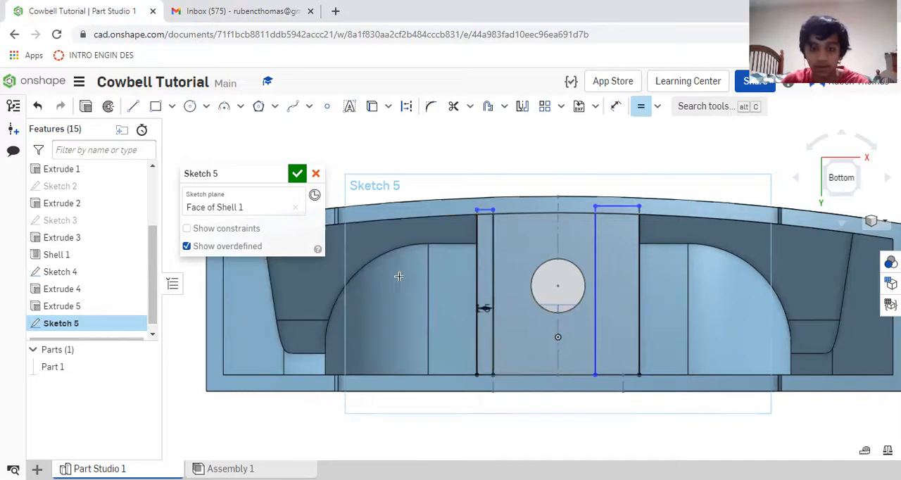
pyautogui.click(488, 375)
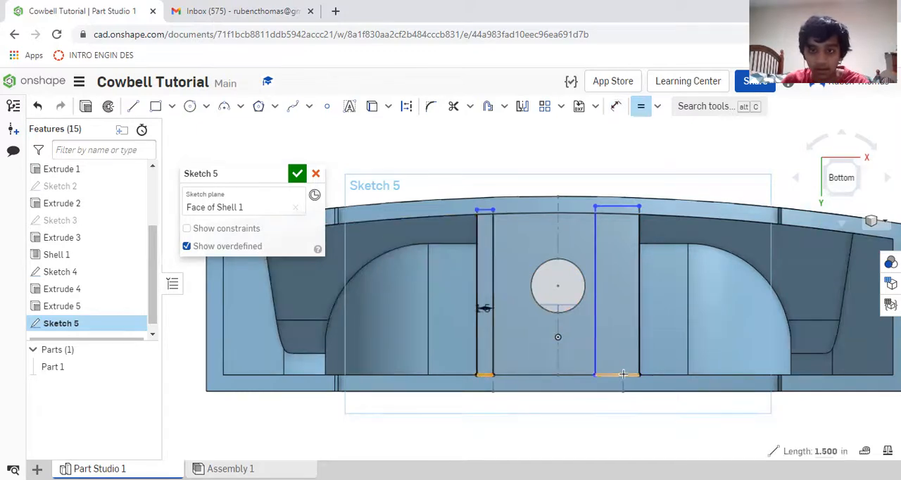
pyautogui.click(621, 334)
pyautogui.scroll(3, 521, 233)
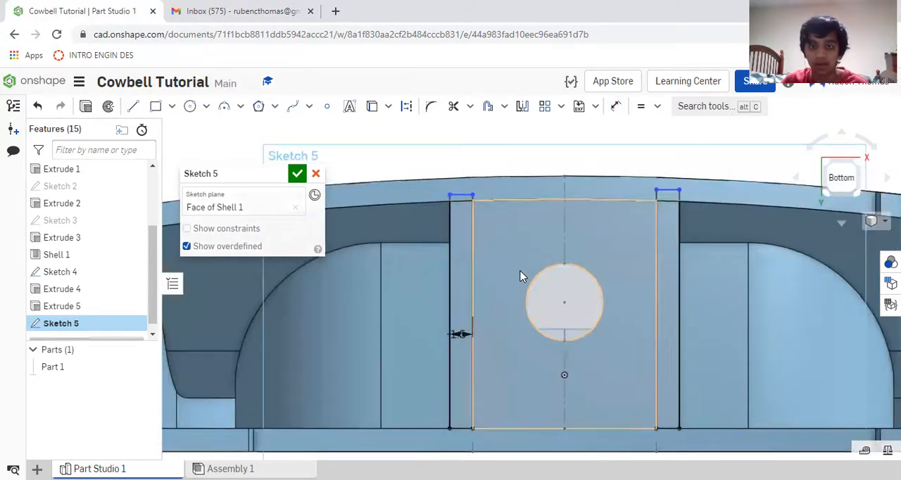
# - Try to make the left rectangle's outer upper corner coincident with the curved inner wall edge
pyautogui.scroll(1, 523, 315)
pyautogui.moveTo(522, 315); pyautogui.dragTo(525, 339, button='middle')
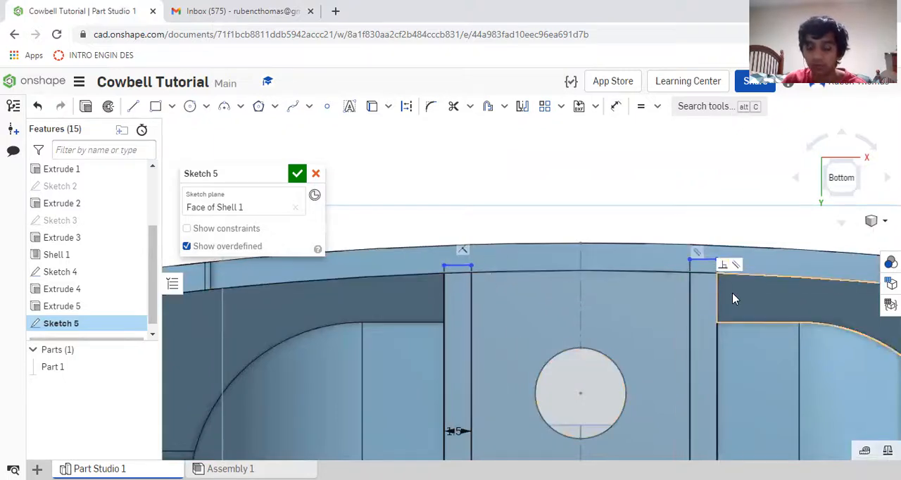
pyautogui.press('i')
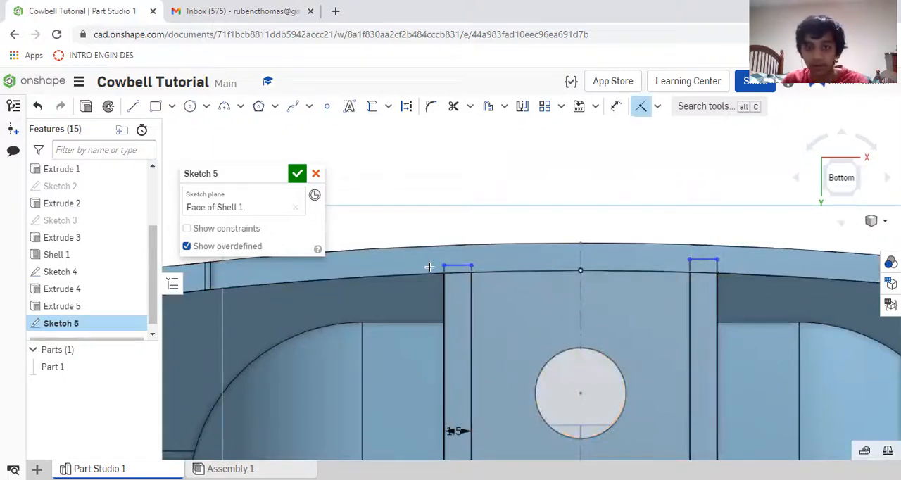
pyautogui.click(443, 265)
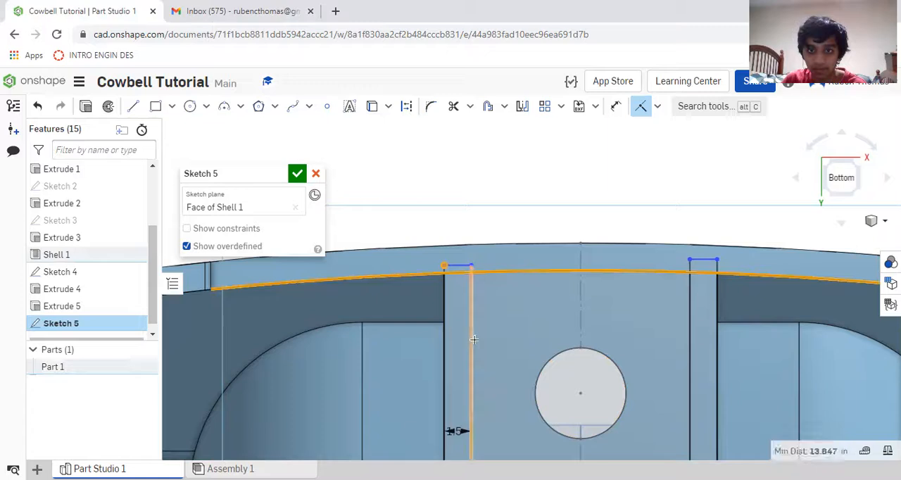
pyautogui.click(462, 272)
pyautogui.scroll(5, 487, 308)
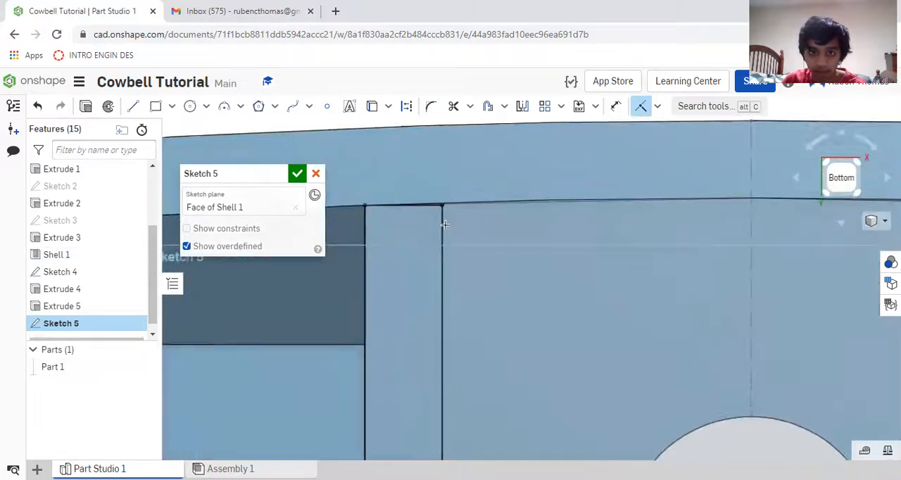
pyautogui.press('Escape')
pyautogui.hotkey('ctrl', 'z')
# - Make the left rectangle's inner upper corner coincident with the curved inner wall edge
pyautogui.scroll(-1, 474, 229)
pyautogui.moveTo(475, 255); pyautogui.dragTo(480, 300, button='middle')
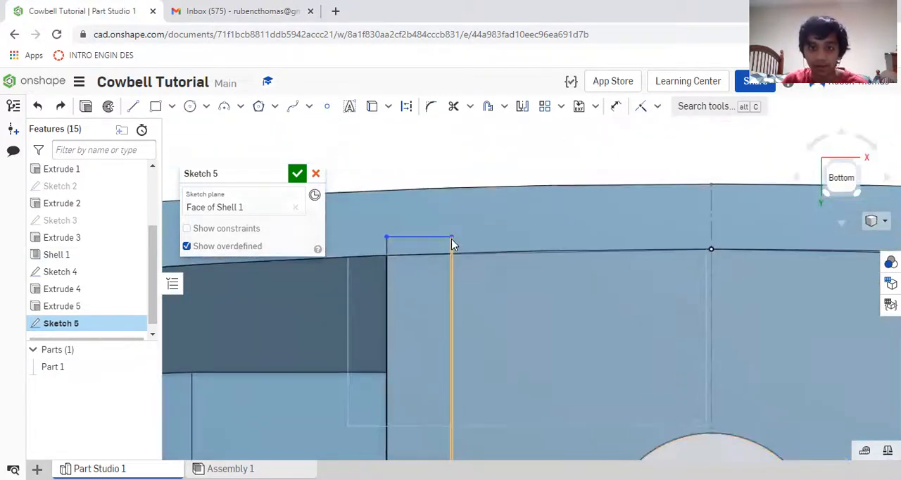
pyautogui.press('i')
pyautogui.click(452, 237)
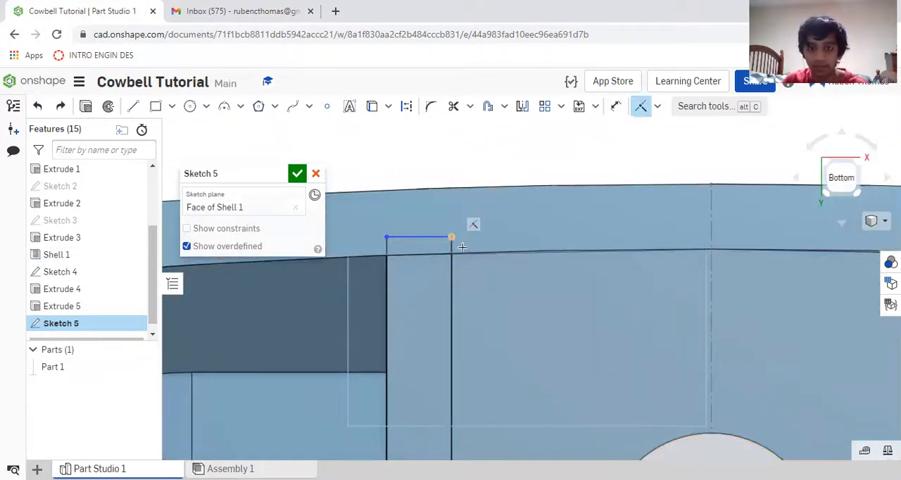
pyautogui.click(464, 253)
pyautogui.scroll(-2, 572, 316)
pyautogui.scroll(4, 451, 264)
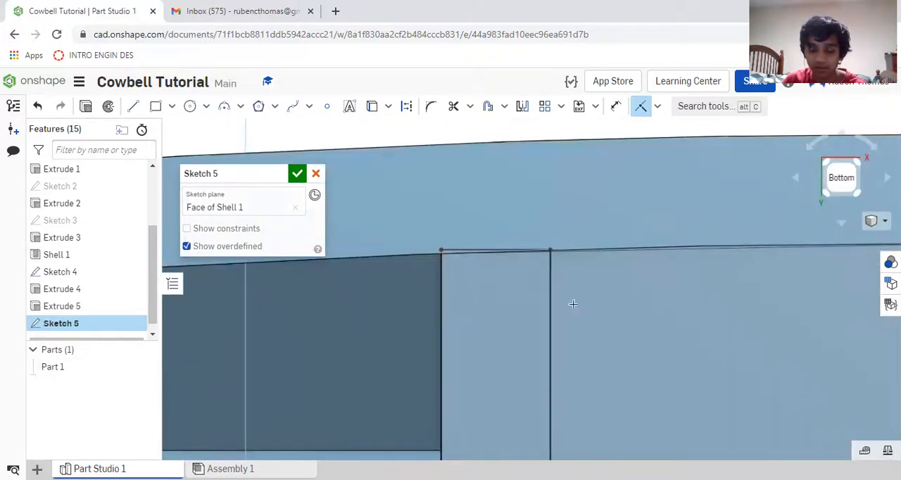
# - Make the right rectangle's inner upper corner coincident with the curved wall edge, and finish the sketch
pyautogui.scroll(-3, 644, 291)
pyautogui.moveTo(644, 291); pyautogui.dragTo(404, 258, button='middle')
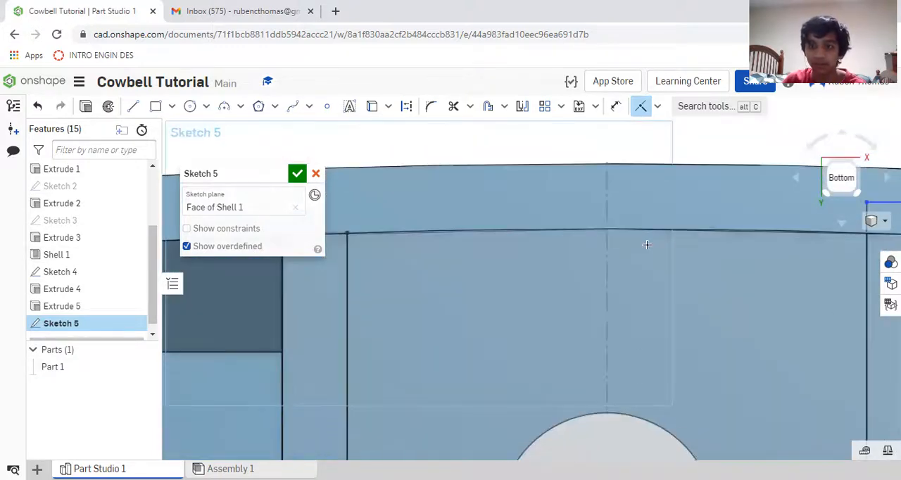
pyautogui.moveTo(646, 244); pyautogui.dragTo(398, 269, button='middle')
pyautogui.click(620, 227)
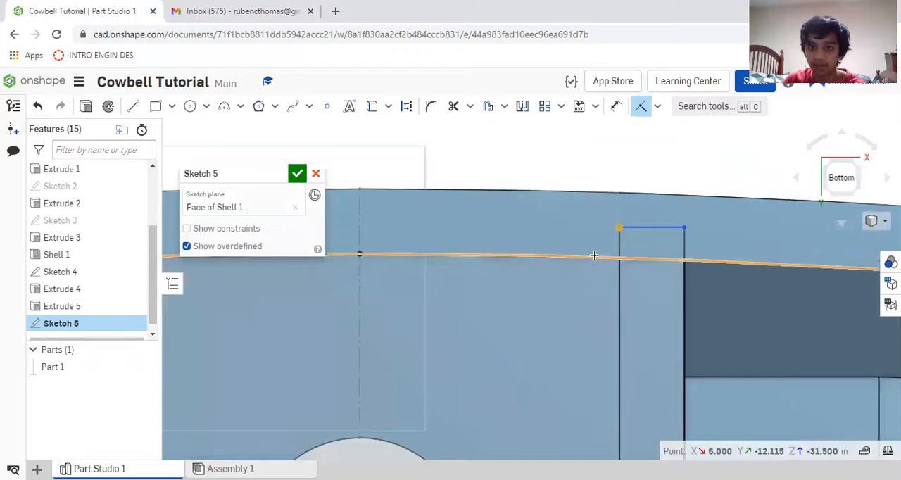
pyautogui.click(582, 258)
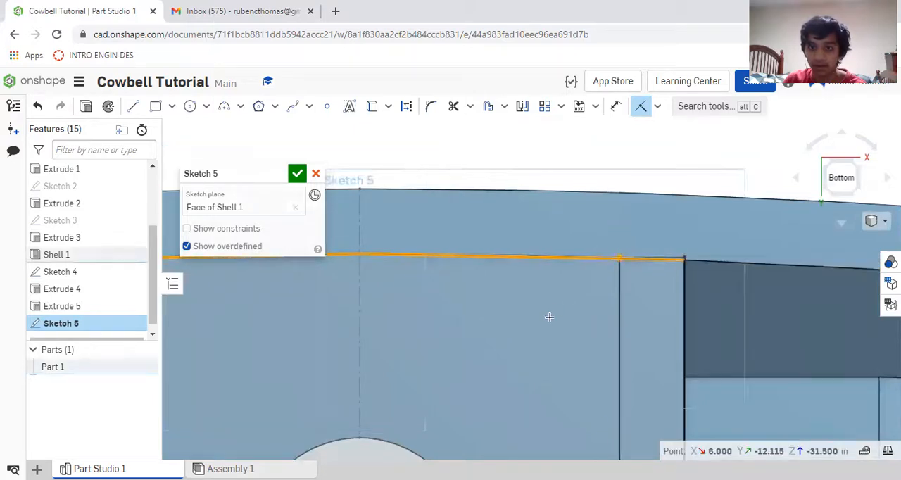
pyautogui.scroll(-3, 551, 290)
pyautogui.moveTo(551, 290); pyautogui.dragTo(614, 256, button='middle')
pyautogui.scroll(2, 613, 256)
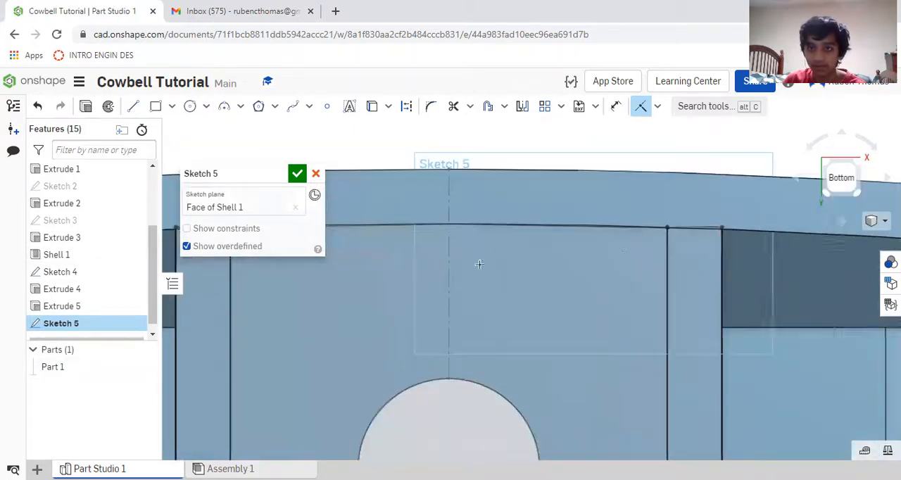
pyautogui.scroll(-2, 468, 261)
pyautogui.moveTo(468, 260); pyautogui.dragTo(565, 191, button='middle')
pyautogui.click(296, 174)
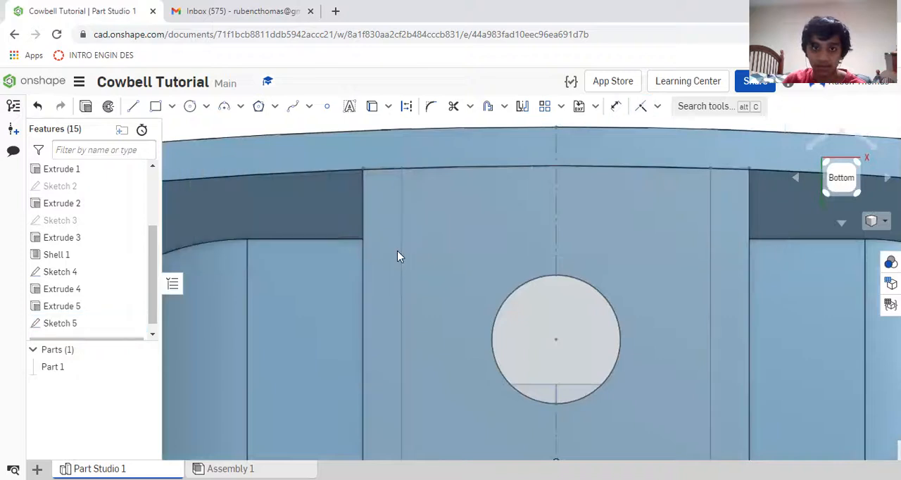
# - Extrude both narrow rib rectangles 2 in, adding them to the existing part
pyautogui.scroll(-1, 366, 246)
pyautogui.click(148, 107)
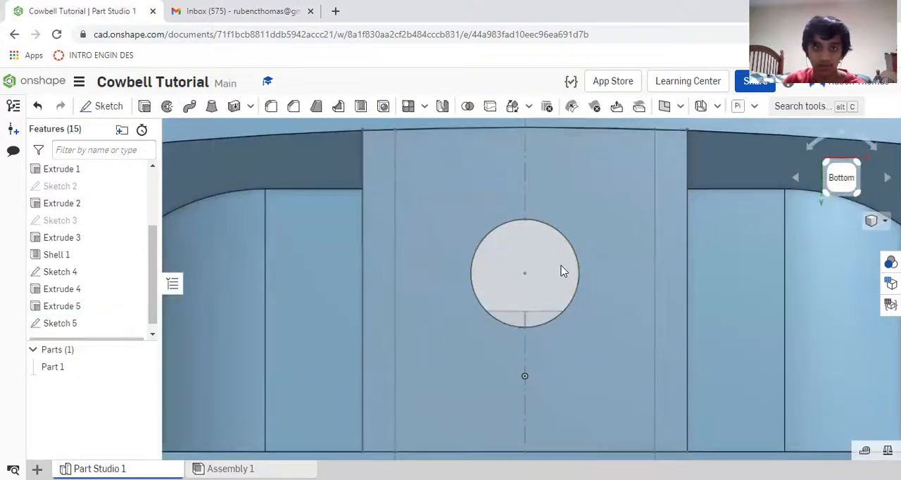
pyautogui.scroll(-3, 561, 270)
pyautogui.click(472, 227)
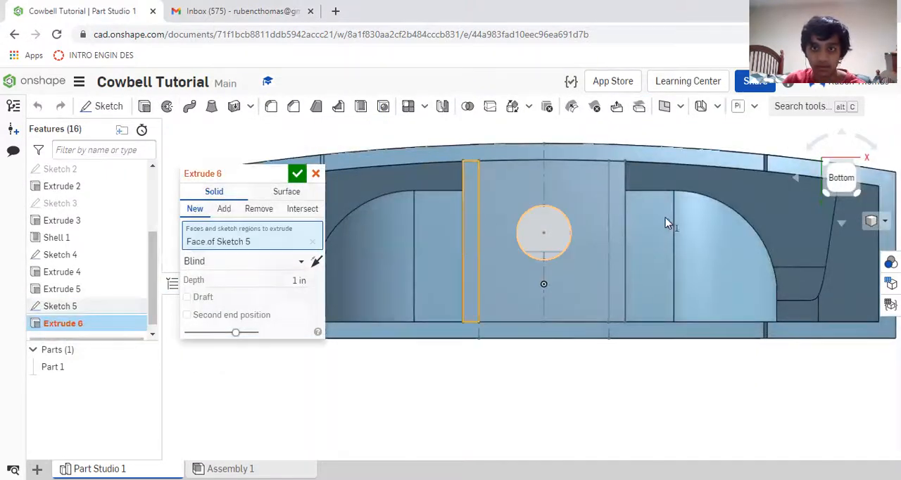
pyautogui.click(614, 218)
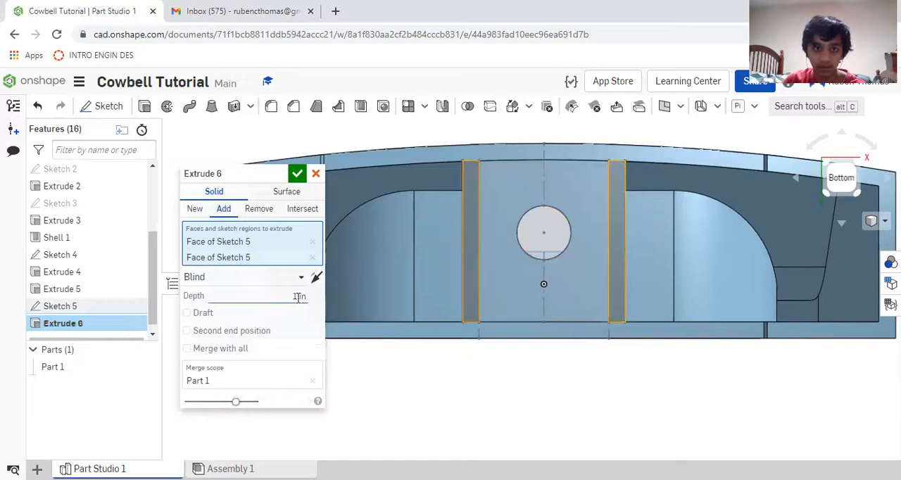
pyautogui.click(317, 296)
pyautogui.write('2')
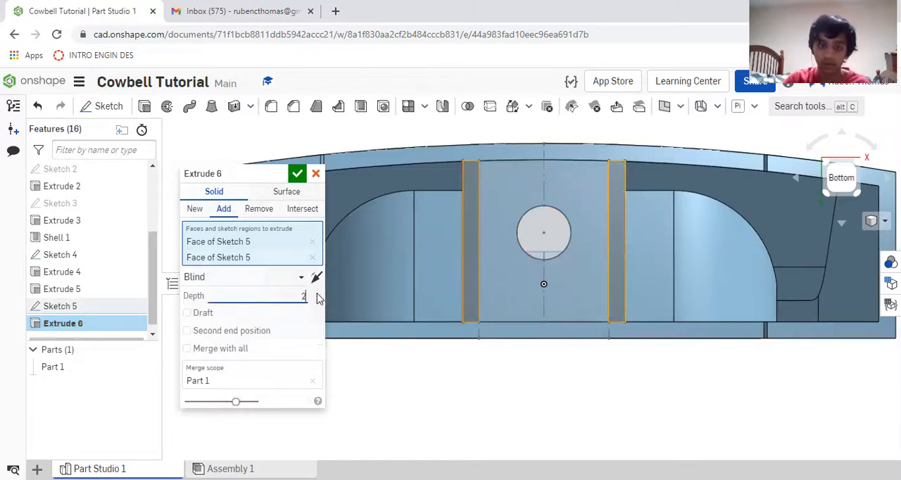
pyautogui.click(296, 173)
# - Inspect the part from the front, and switch to the reference drawing in Gmail to examine the radii in Section A-A
pyautogui.moveTo(548, 219); pyautogui.dragTo(395, 200, button='right')
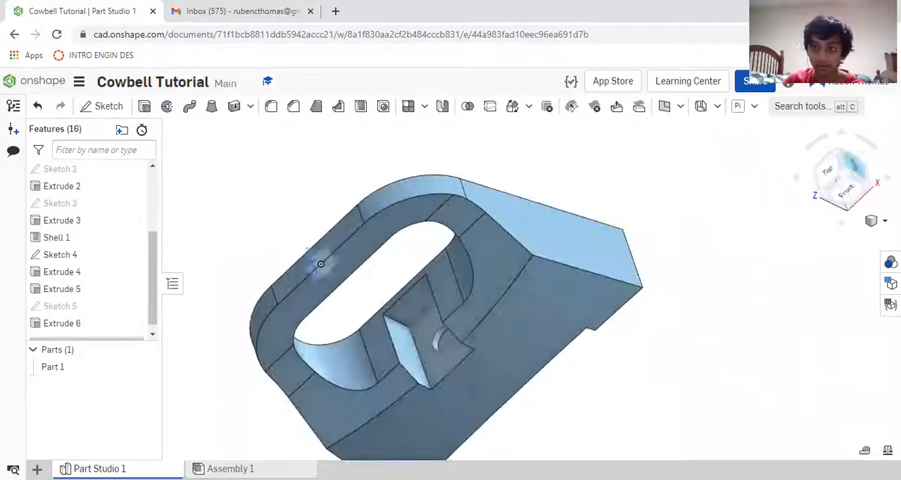
pyautogui.hotkey('shift', '1')
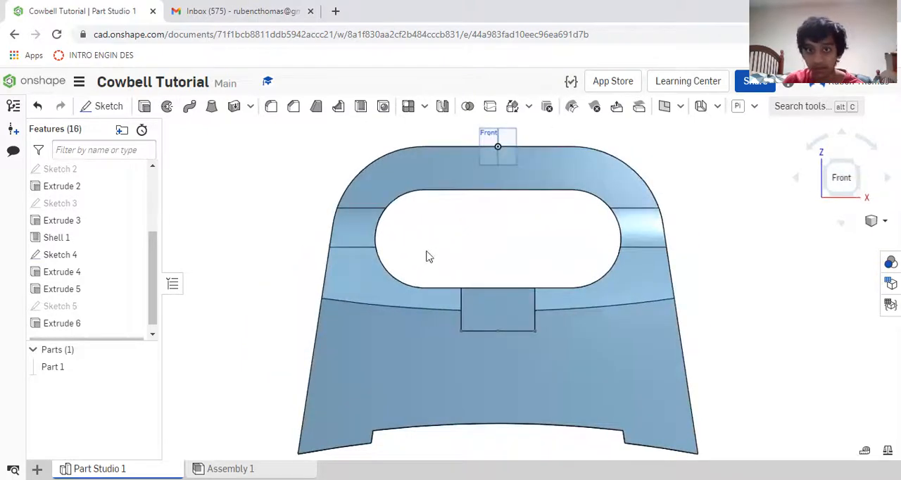
pyautogui.moveTo(426, 252); pyautogui.dragTo(279, 262, button='middle')
pyautogui.moveTo(498, 306); pyautogui.dragTo(527, 267, button='middle')
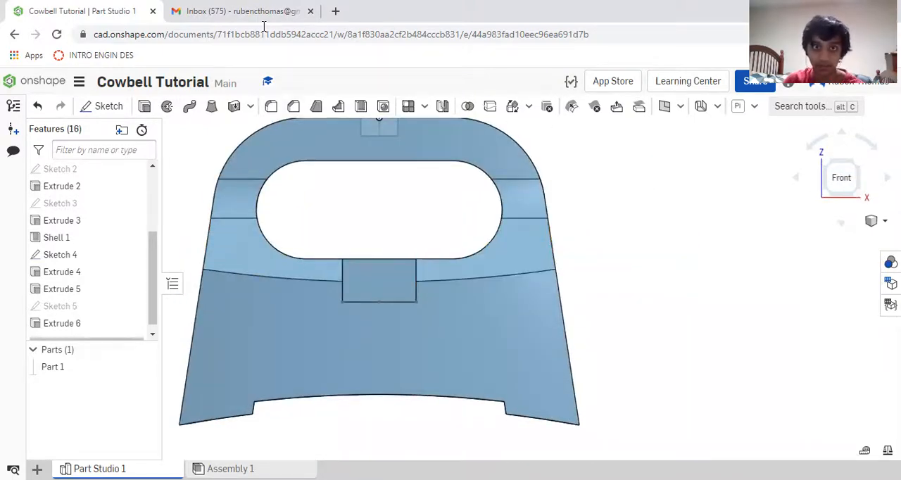
pyautogui.click(243, 11)
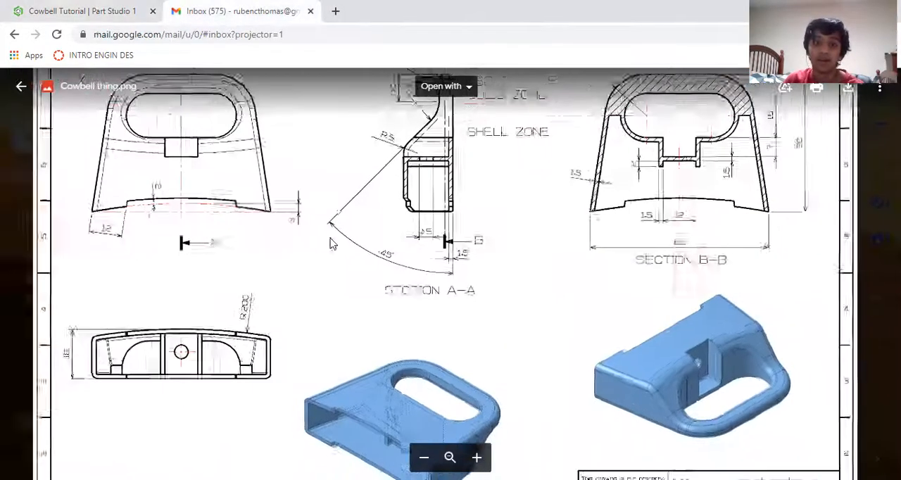
pyautogui.scroll(2, 401, 347)
pyautogui.scroll(-2, 373, 231)
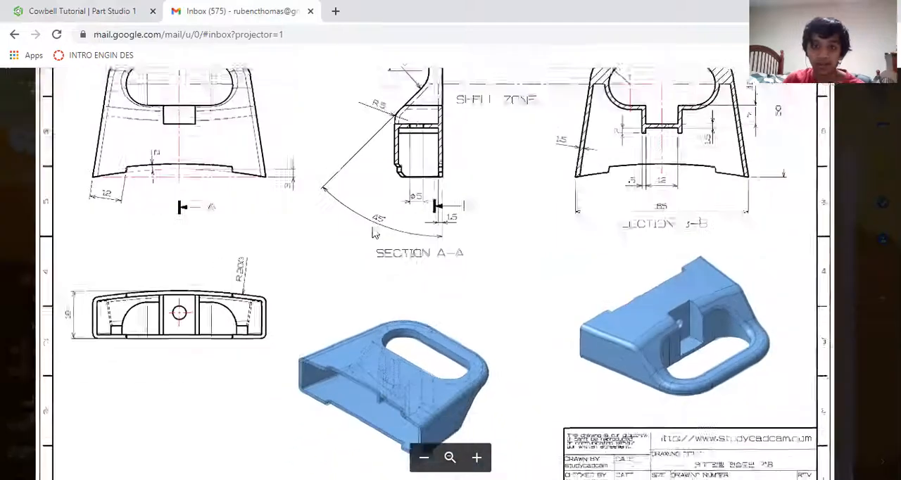
pyautogui.moveTo(303, 213)
pyautogui.mouseDown()
pyautogui.moveTo(303, 248)
pyautogui.moveTo(463, 331)
pyautogui.moveTo(467, 350)
pyautogui.mouseUp()
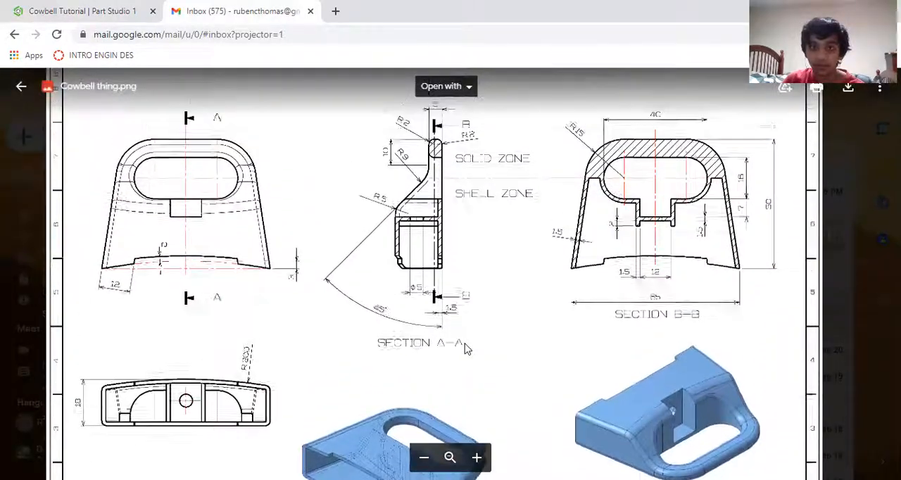
pyautogui.scroll(-3, 411, 215)
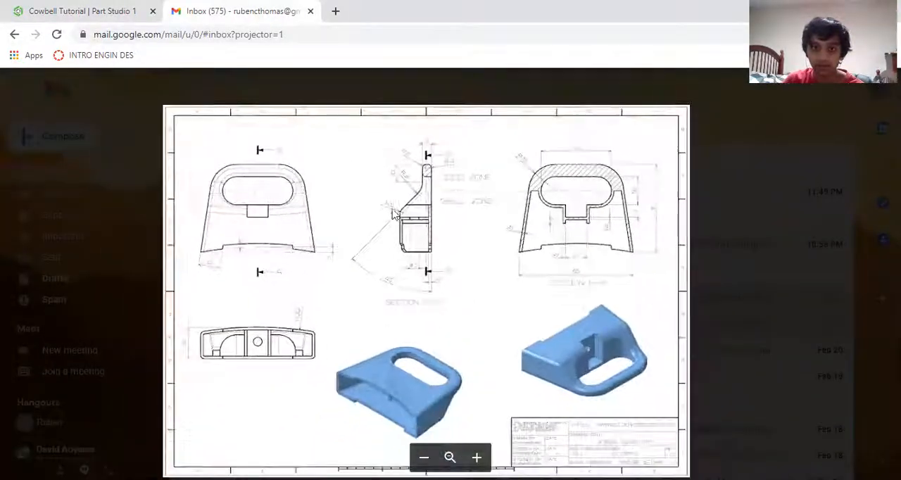
pyautogui.scroll(4, 411, 215)
pyautogui.scroll(3, 412, 215)
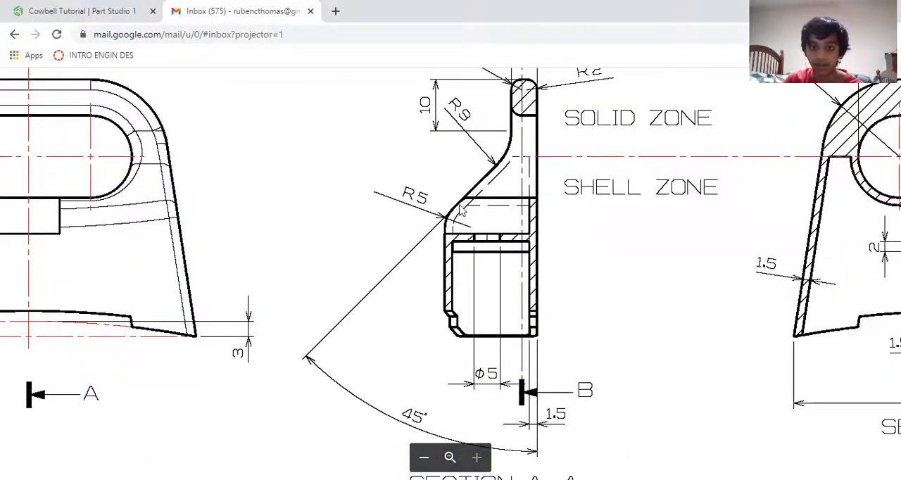
# - Back in Onshape, fillet the two curved edges on either side of the notch, between sloped and front faces, with a 5 in radius
pyautogui.click(91, 9)
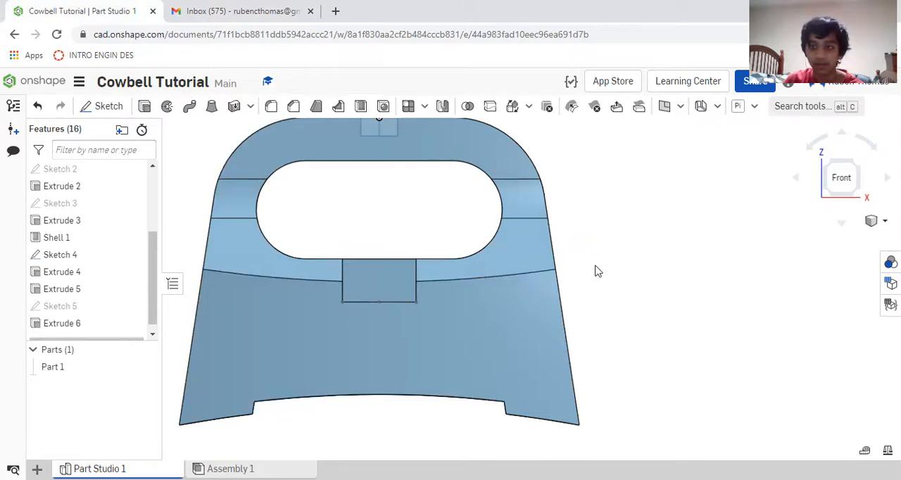
pyautogui.moveTo(595, 266); pyautogui.dragTo(595, 270, button='right')
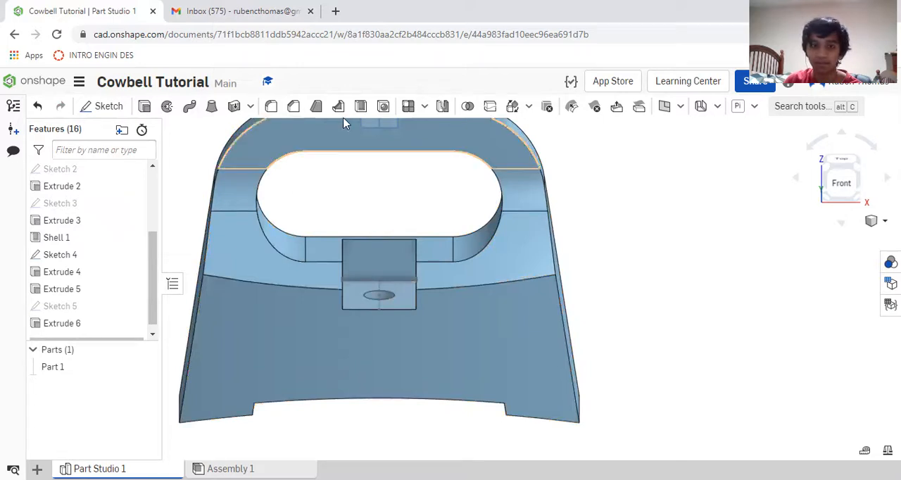
pyautogui.click(270, 110)
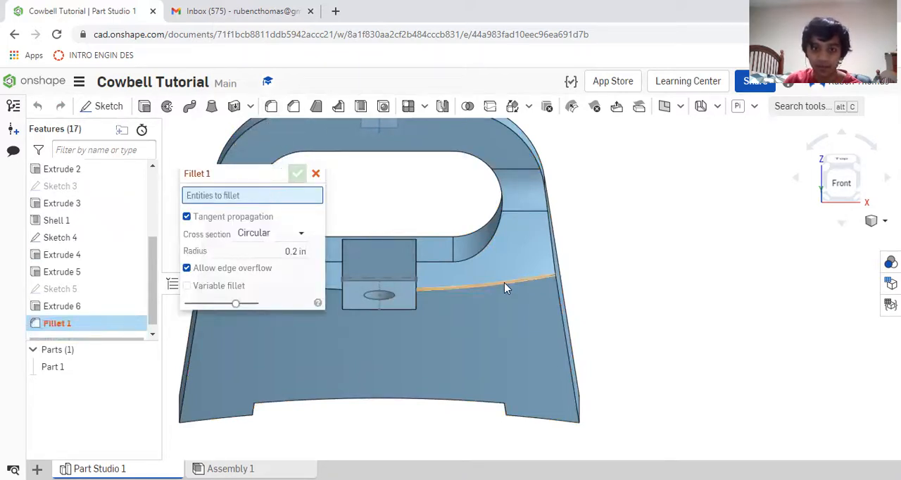
pyautogui.moveTo(475, 297); pyautogui.dragTo(556, 255, button='middle')
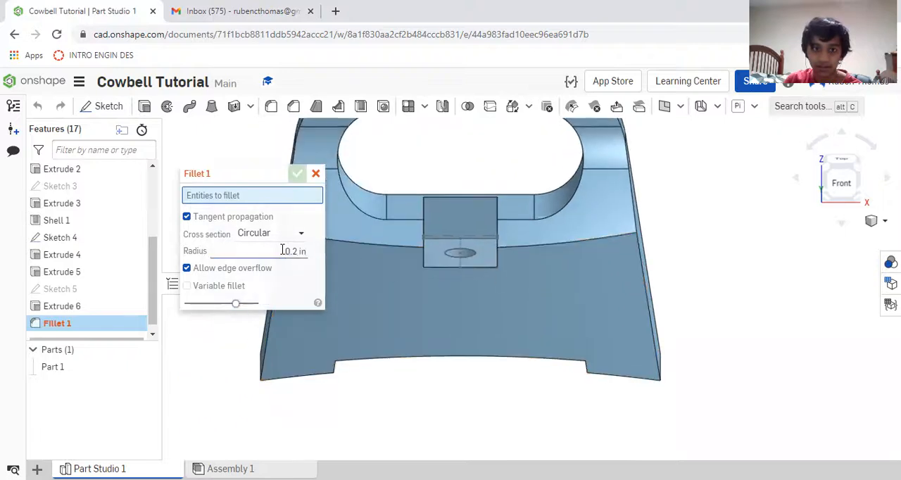
pyautogui.write('5')
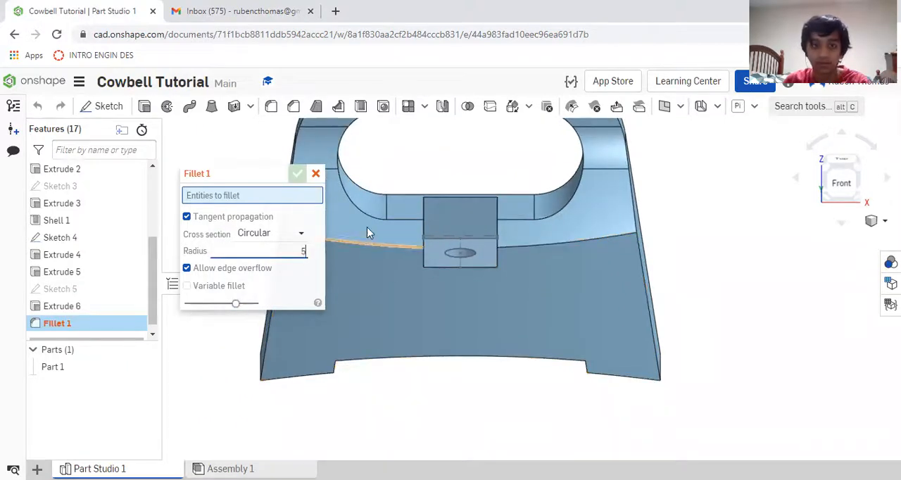
pyautogui.click(547, 245)
pyautogui.click(408, 245)
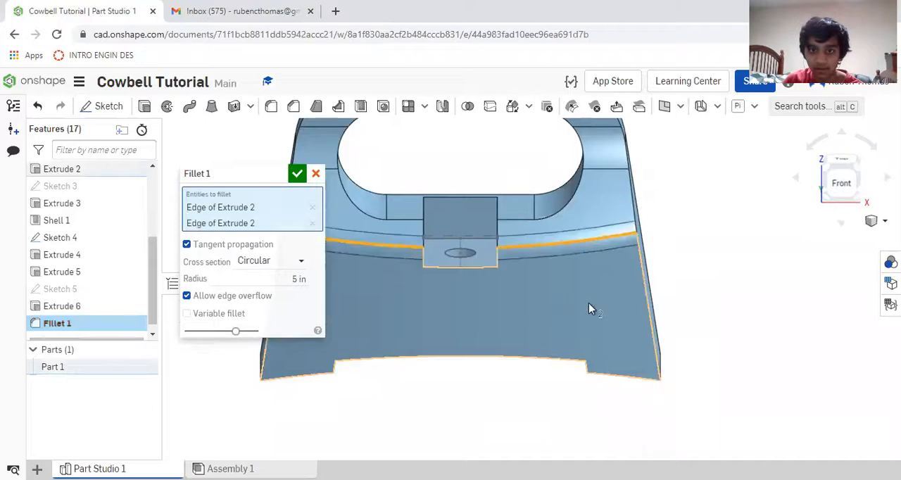
pyautogui.scroll(5, 588, 304)
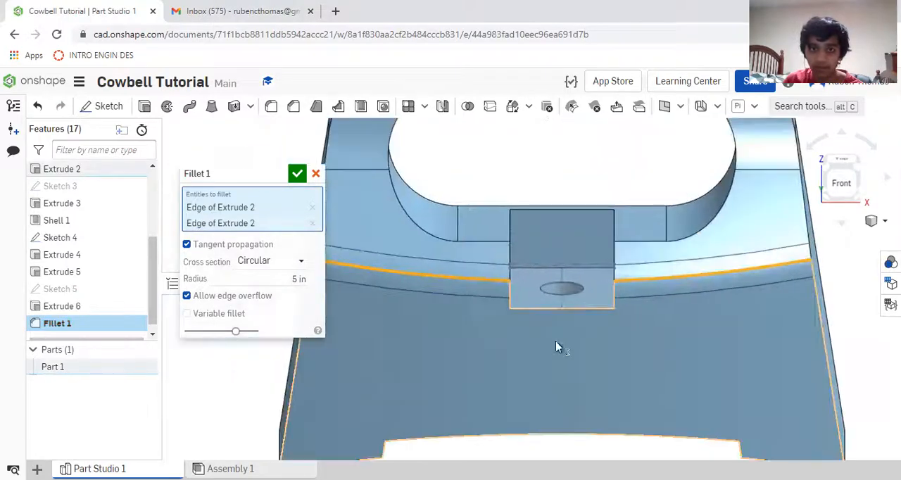
pyautogui.click(297, 174)
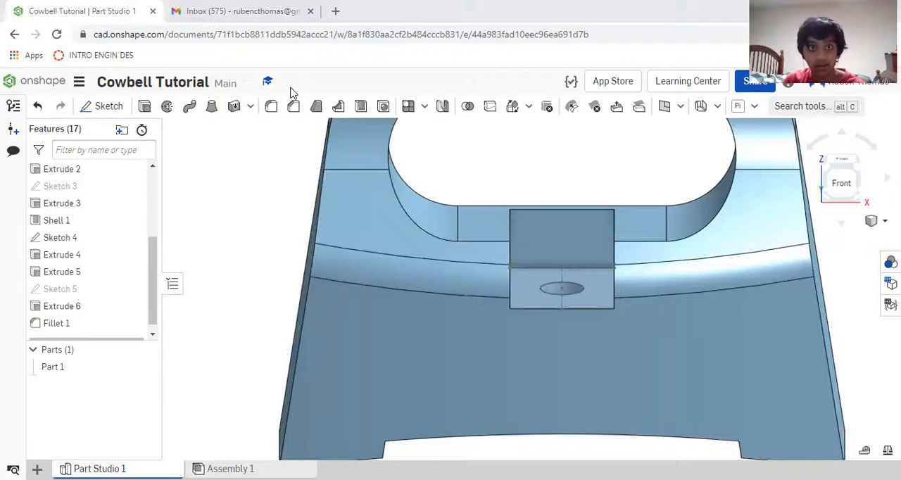
# - Switch to the reference drawing in Gmail and examine the outer-edge radii in Section A-A and the isometric views
pyautogui.hotkey('ctrl', 'Tab')
pyautogui.scroll(3, 542, 211)
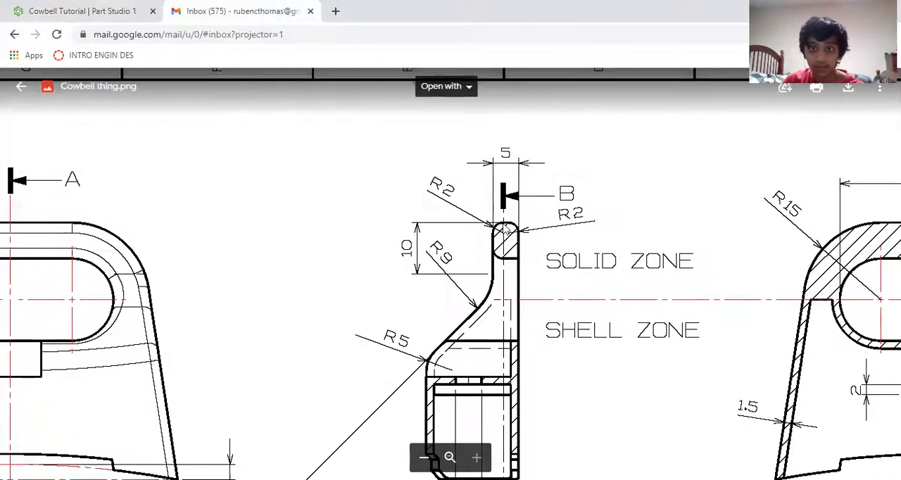
pyautogui.keyDown('ctrl'); pyautogui.scroll(-3, 574, 220); pyautogui.keyUp('ctrl')
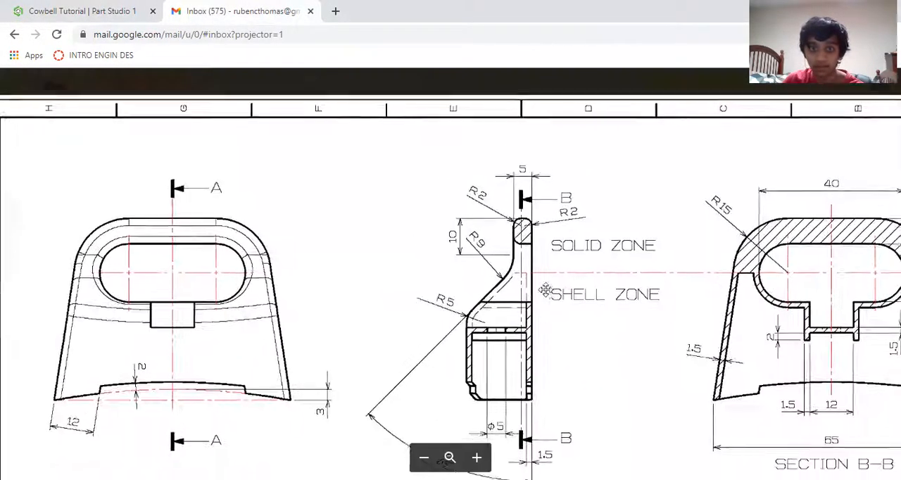
pyautogui.scroll(-1, 545, 290)
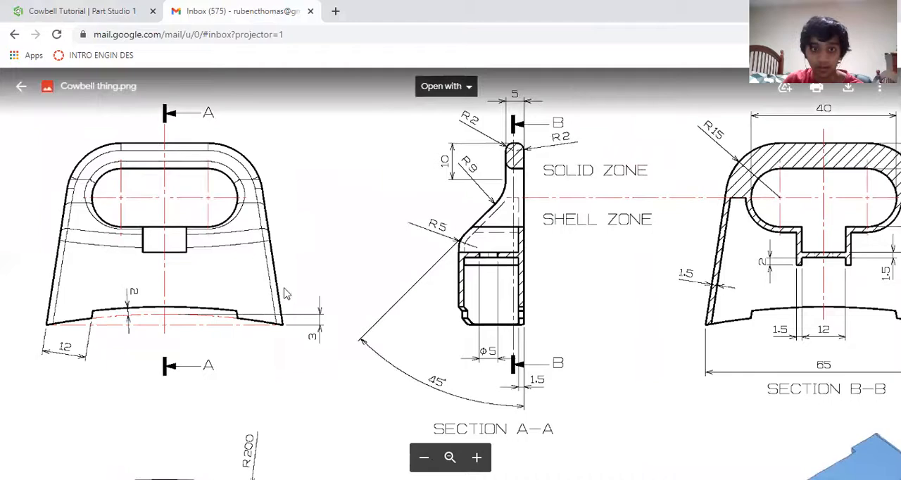
pyautogui.moveTo(611, 287)
pyautogui.mouseDown()
pyautogui.moveTo(478, 288)
pyautogui.moveTo(491, 316)
pyautogui.mouseUp()
pyautogui.moveTo(834, 313); pyautogui.dragTo(831, 123)
pyautogui.moveTo(594, 355)
pyautogui.mouseDown()
pyautogui.moveTo(597, 330)
pyautogui.moveTo(696, 256)
pyautogui.mouseUp()
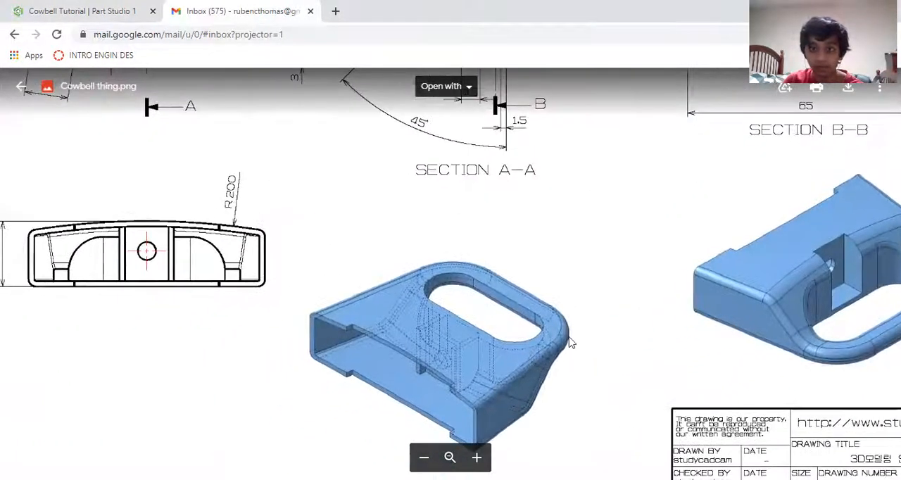
# - Return to the Onshape part and start a new fillet for the handle's outer edges
pyautogui.click(81, 11)
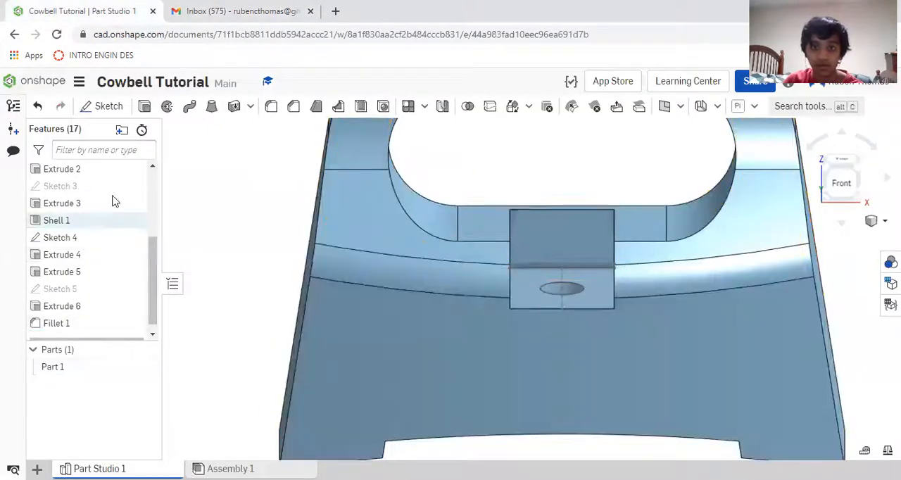
pyautogui.scroll(-3, 236, 202)
pyautogui.scroll(-1, 243, 214)
pyautogui.moveTo(241, 218); pyautogui.dragTo(243, 310, button='middle')
pyautogui.scroll(1, 424, 164)
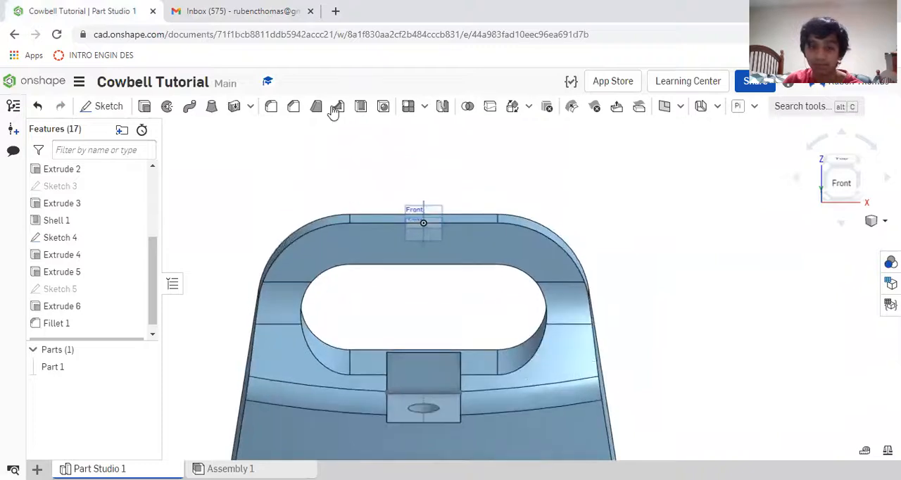
pyautogui.click(310, 109)
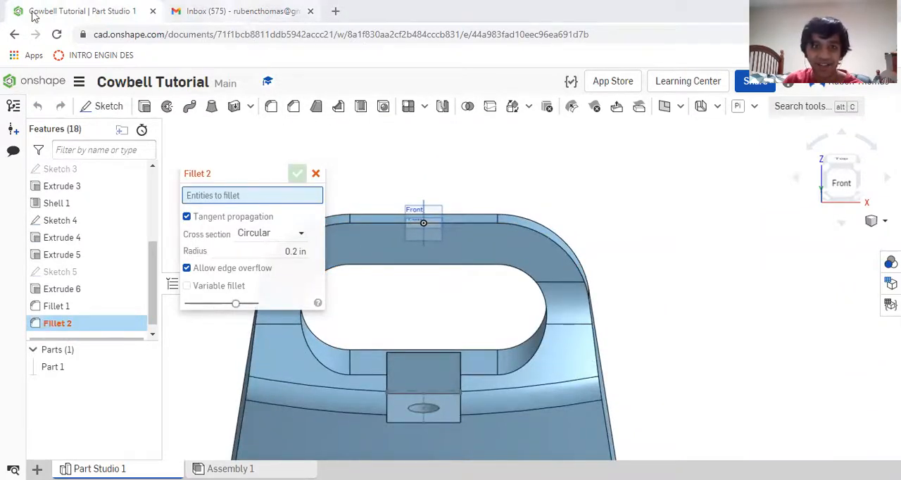
# - Check the drawing in Gmail again for which outer edges are rounded, comparing Section A-A with the isometric views
pyautogui.click(232, 11)
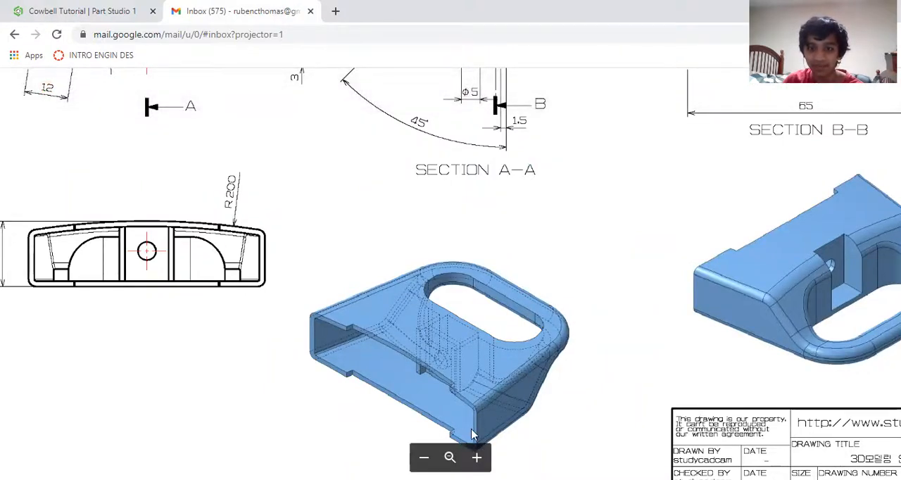
pyautogui.scroll(1, 357, 296)
pyautogui.scroll(-5, 358, 293)
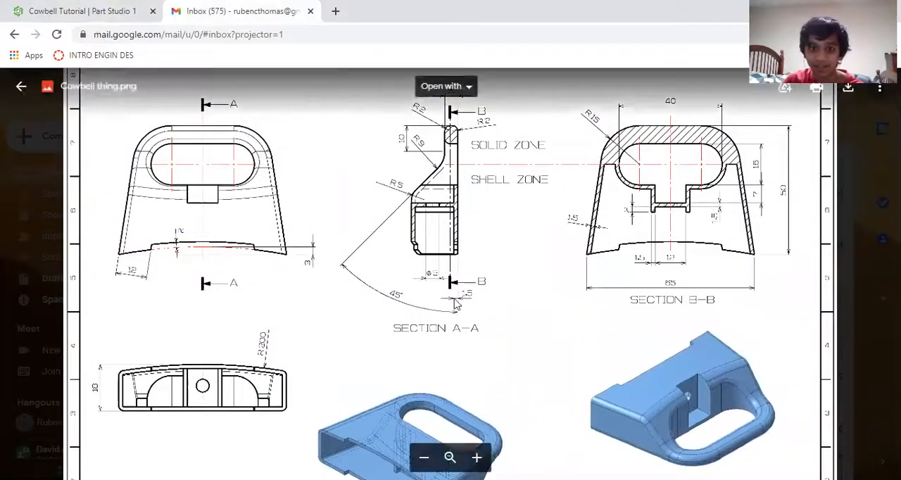
pyautogui.scroll(2, 468, 418)
pyautogui.scroll(-2, 483, 402)
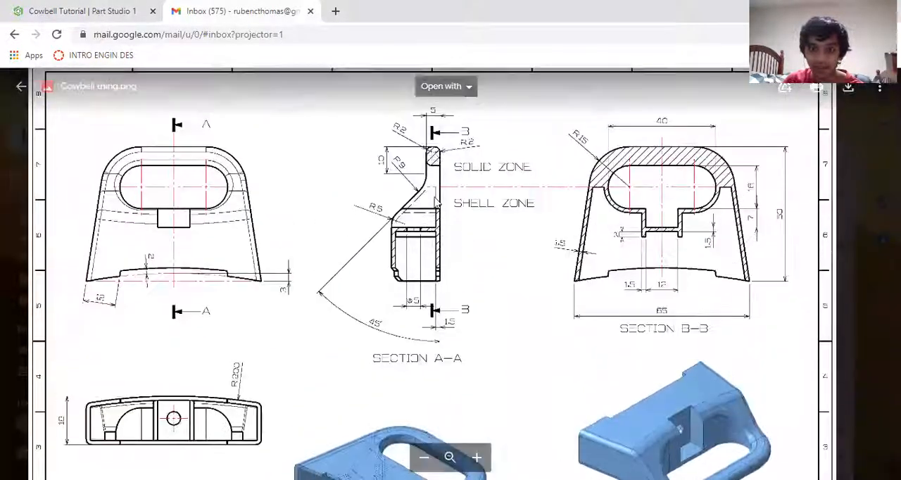
pyautogui.scroll(-2, 478, 431)
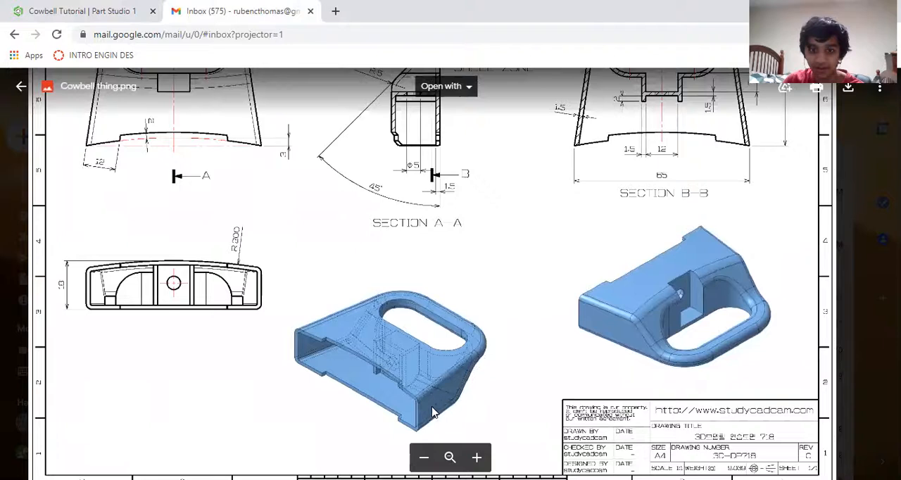
# - Back in Onshape, fillet the front and back outer edges running around the handle and down the sides with a 2 in radius
pyautogui.click(90, 5)
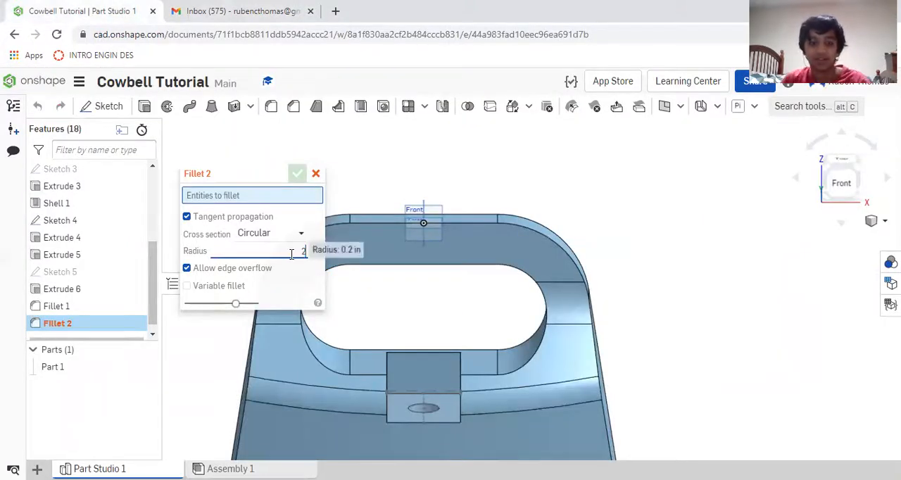
pyautogui.moveTo(493, 157); pyautogui.dragTo(596, 162, button='middle')
pyautogui.scroll(-1, 557, 265)
pyautogui.moveTo(547, 307); pyautogui.dragTo(502, 290, button='middle')
pyautogui.scroll(1, 547, 248)
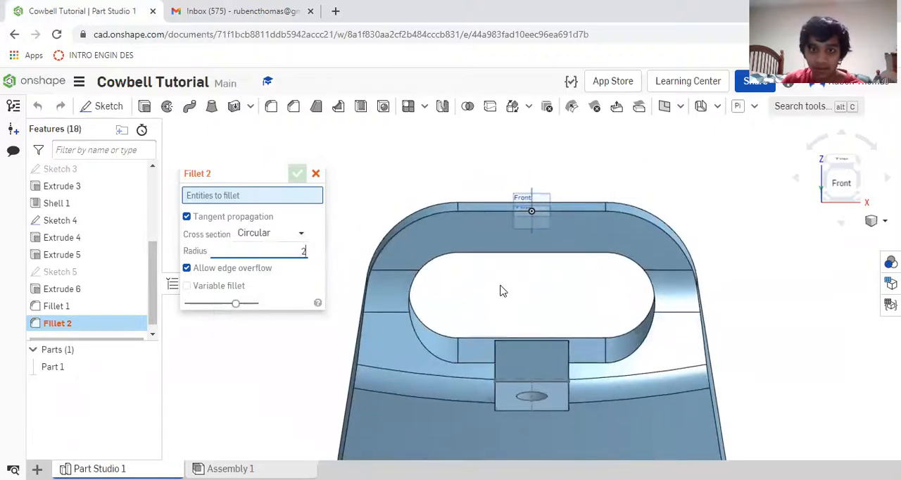
pyautogui.click(483, 210)
pyautogui.click(396, 238)
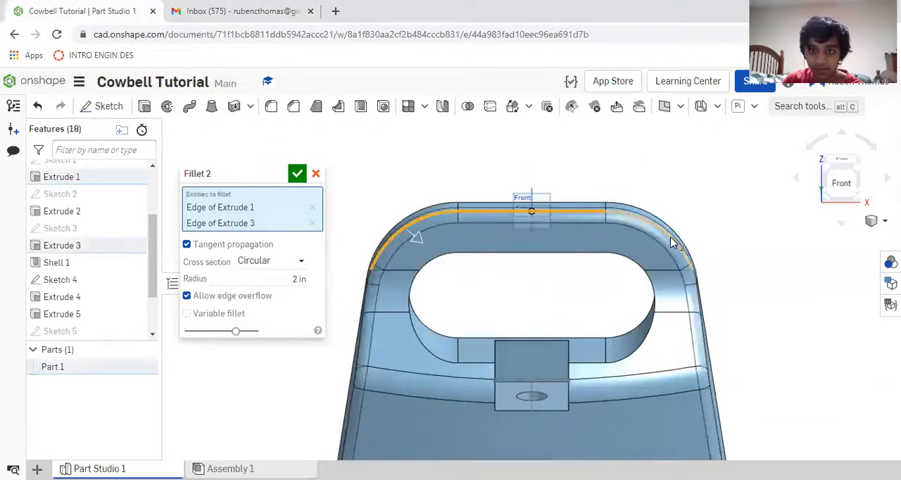
pyautogui.moveTo(746, 268); pyautogui.dragTo(670, 296, button='right')
pyautogui.click(521, 229)
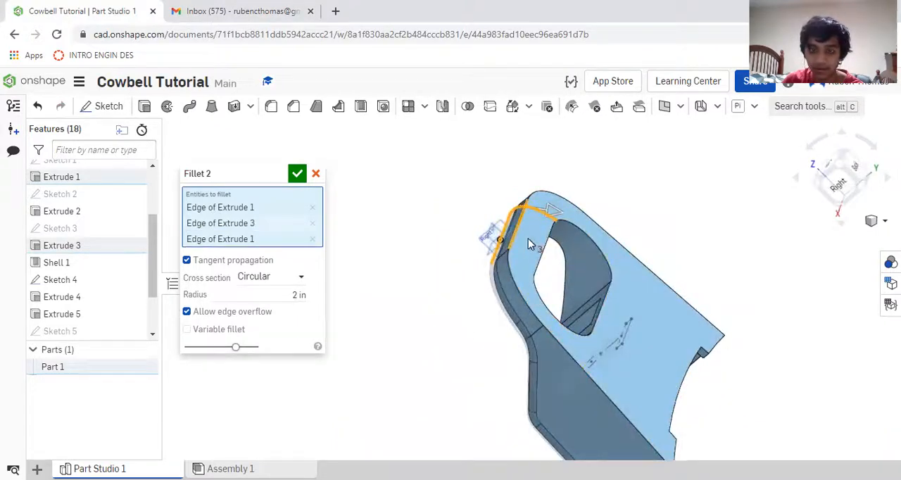
pyautogui.moveTo(708, 226); pyautogui.dragTo(711, 149, button='right')
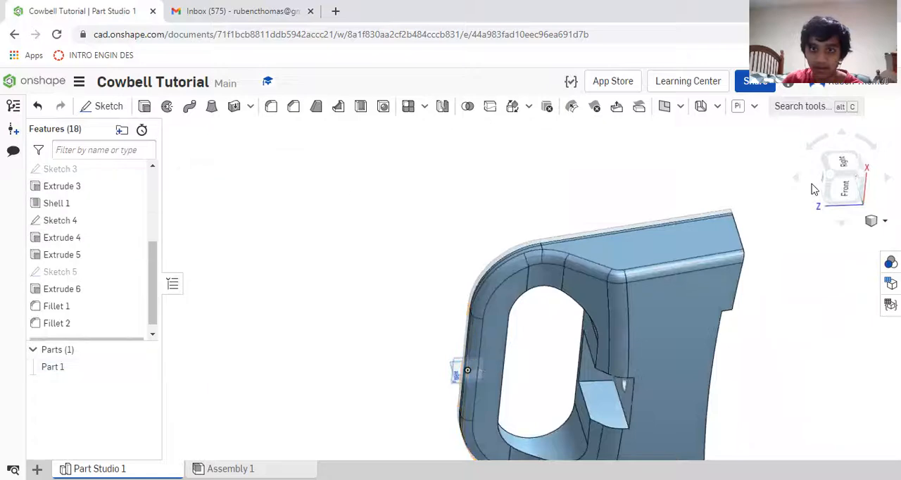
pyautogui.click(297, 175)
# - Inspect the filleted part from the front and at an angle around the notch and its hole
pyautogui.click(840, 195)
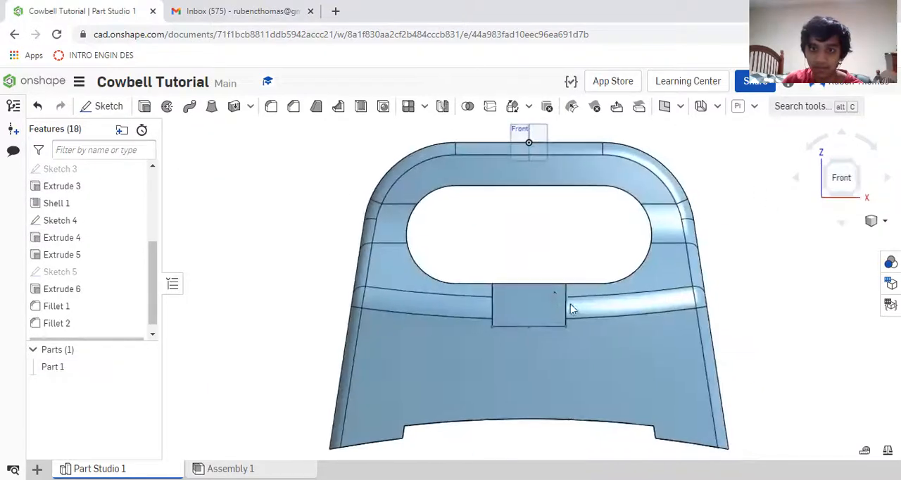
pyautogui.moveTo(744, 197); pyautogui.dragTo(531, 337, button='right')
pyautogui.scroll(-3, 525, 296)
pyautogui.scroll(6, 517, 260)
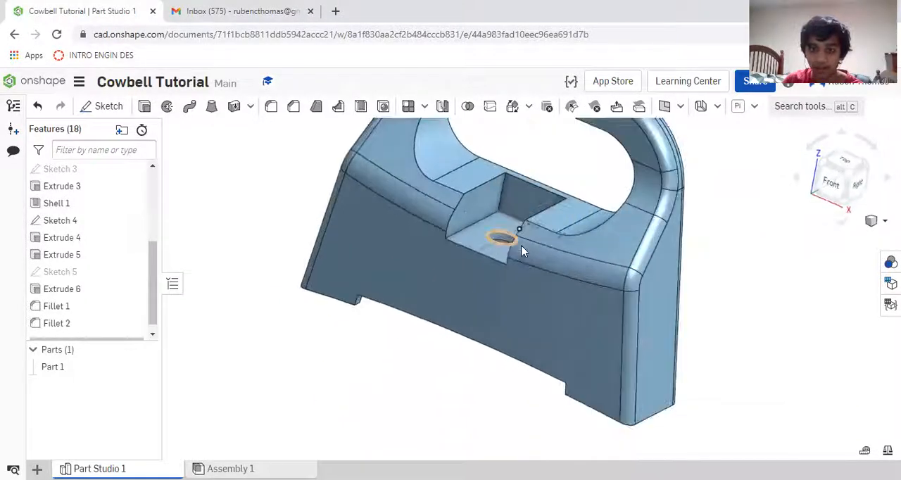
pyautogui.scroll(-1, 499, 200)
pyautogui.moveTo(499, 200); pyautogui.dragTo(508, 265, button='middle')
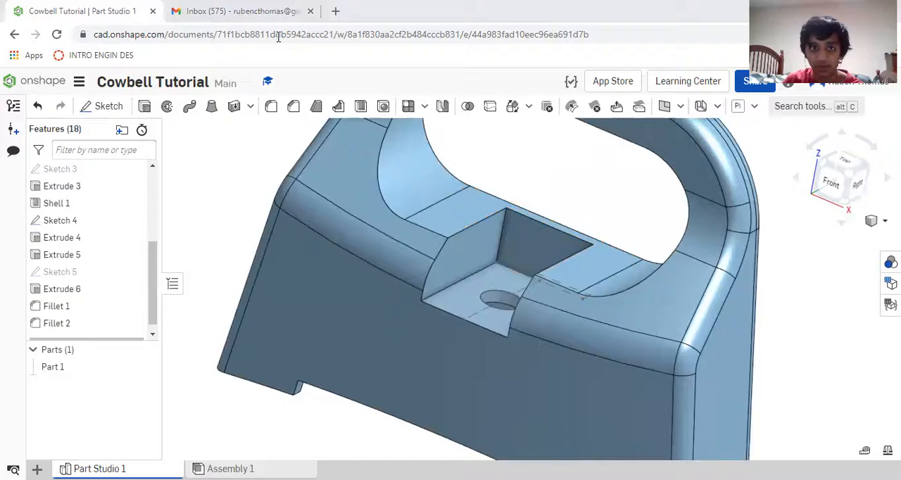
# - Switch to the reference drawing in Gmail and examine its isometric views and overall layout
pyautogui.click(252, 11)
pyautogui.keyDown('ctrl'); pyautogui.scroll(3, 324, 318); pyautogui.keyUp('ctrl')
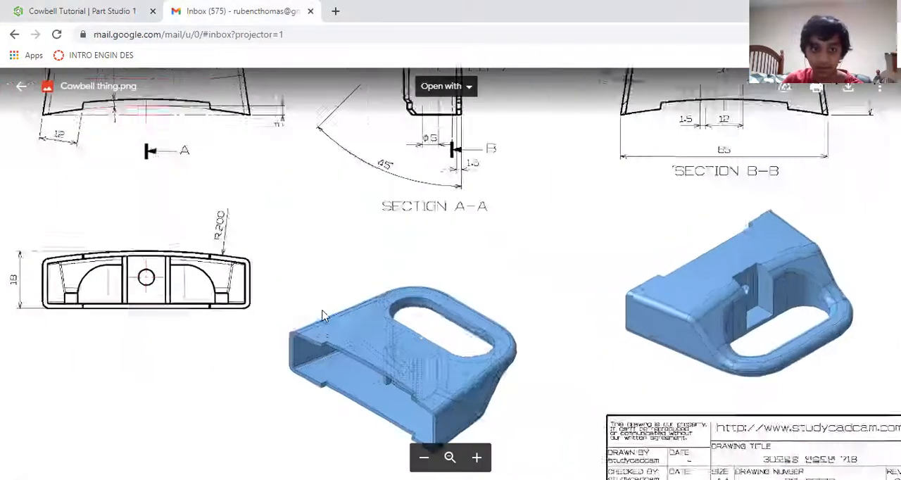
pyautogui.keyDown('ctrl'); pyautogui.scroll(-2, 398, 343); pyautogui.keyUp('ctrl')
pyautogui.keyDown('ctrl'); pyautogui.scroll(-2, 345, 211); pyautogui.keyUp('ctrl')
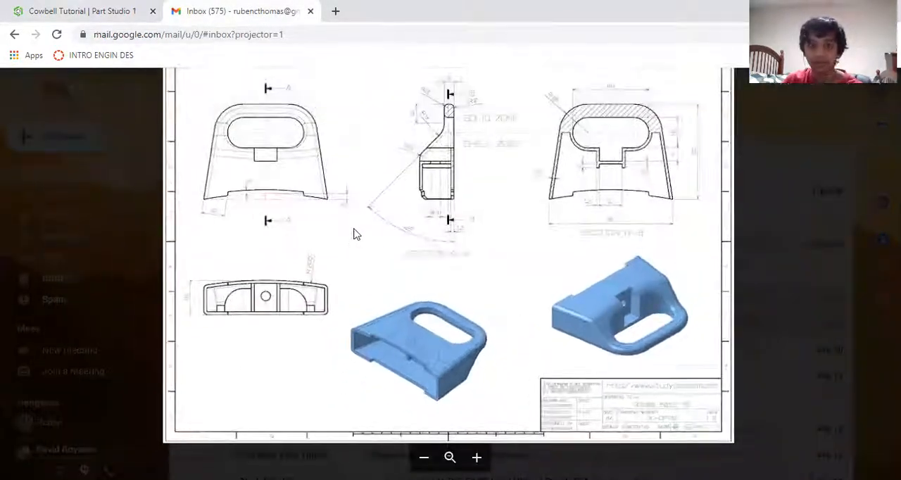
pyautogui.keyDown('ctrl'); pyautogui.scroll(3, 354, 235); pyautogui.keyUp('ctrl')
# - Back in Onshape, compare the part with the Gmail drawing and inspect it around the notch, from the front and rotated
pyautogui.click(96, 15)
pyautogui.scroll(-2, 610, 314)
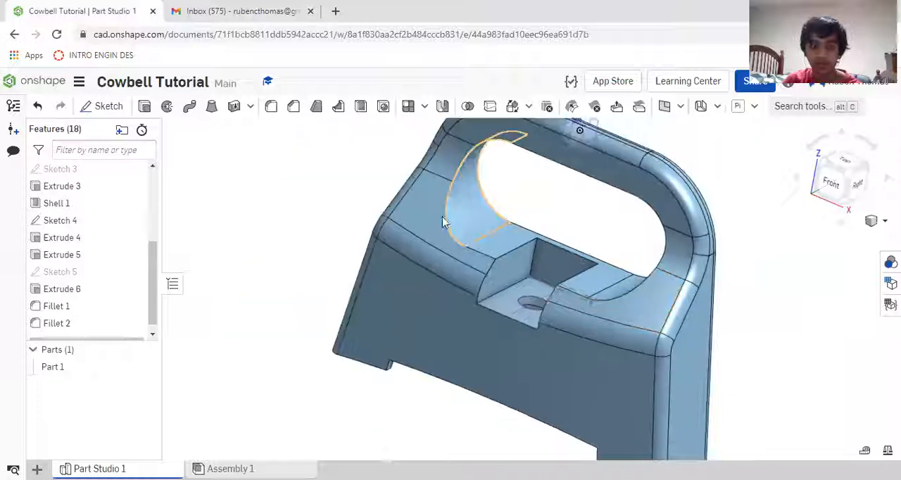
pyautogui.scroll(3, 150, 276)
pyautogui.scroll(-3, 149, 277)
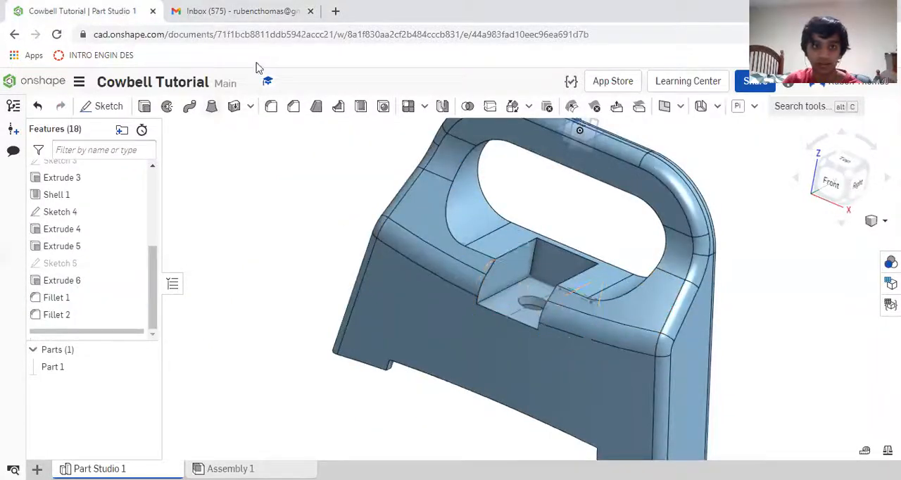
pyautogui.click(266, 16)
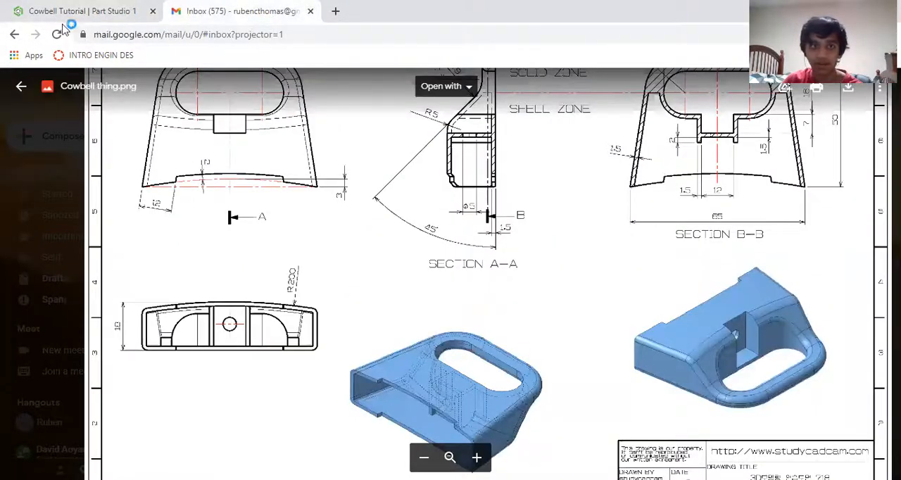
pyautogui.click(50, 13)
pyautogui.moveTo(535, 213)
pyautogui.mouseDown(button='middle')
pyautogui.moveTo(509, 249)
pyautogui.moveTo(501, 223)
pyautogui.moveTo(543, 208)
pyautogui.mouseUp(button='middle')
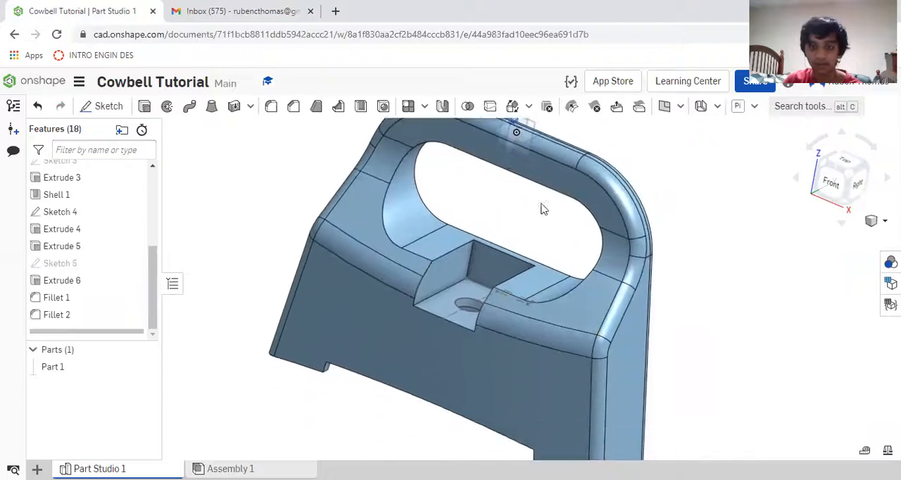
pyautogui.click(838, 180)
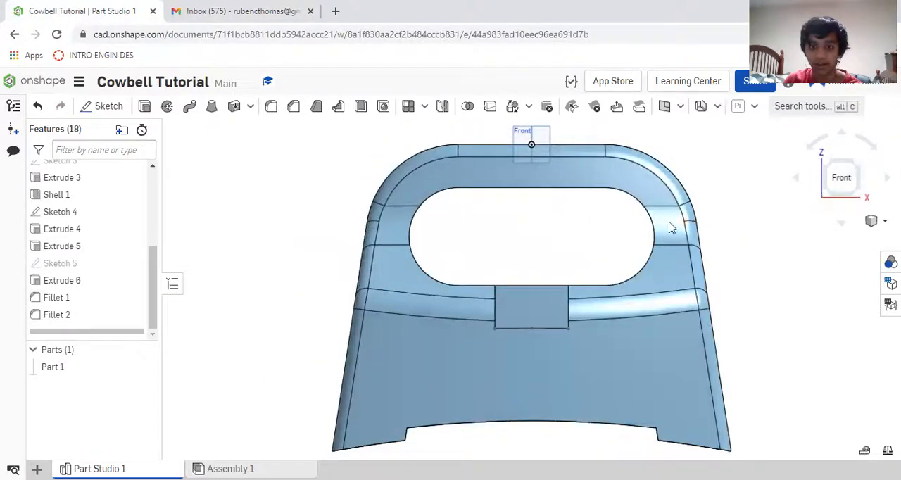
pyautogui.moveTo(727, 159); pyautogui.dragTo(472, 213, button='right')
pyautogui.scroll(-3, 472, 213)
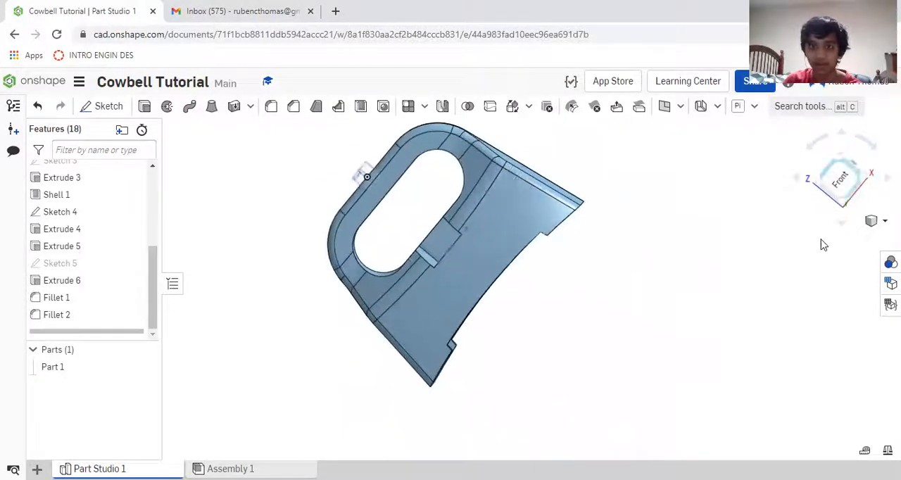